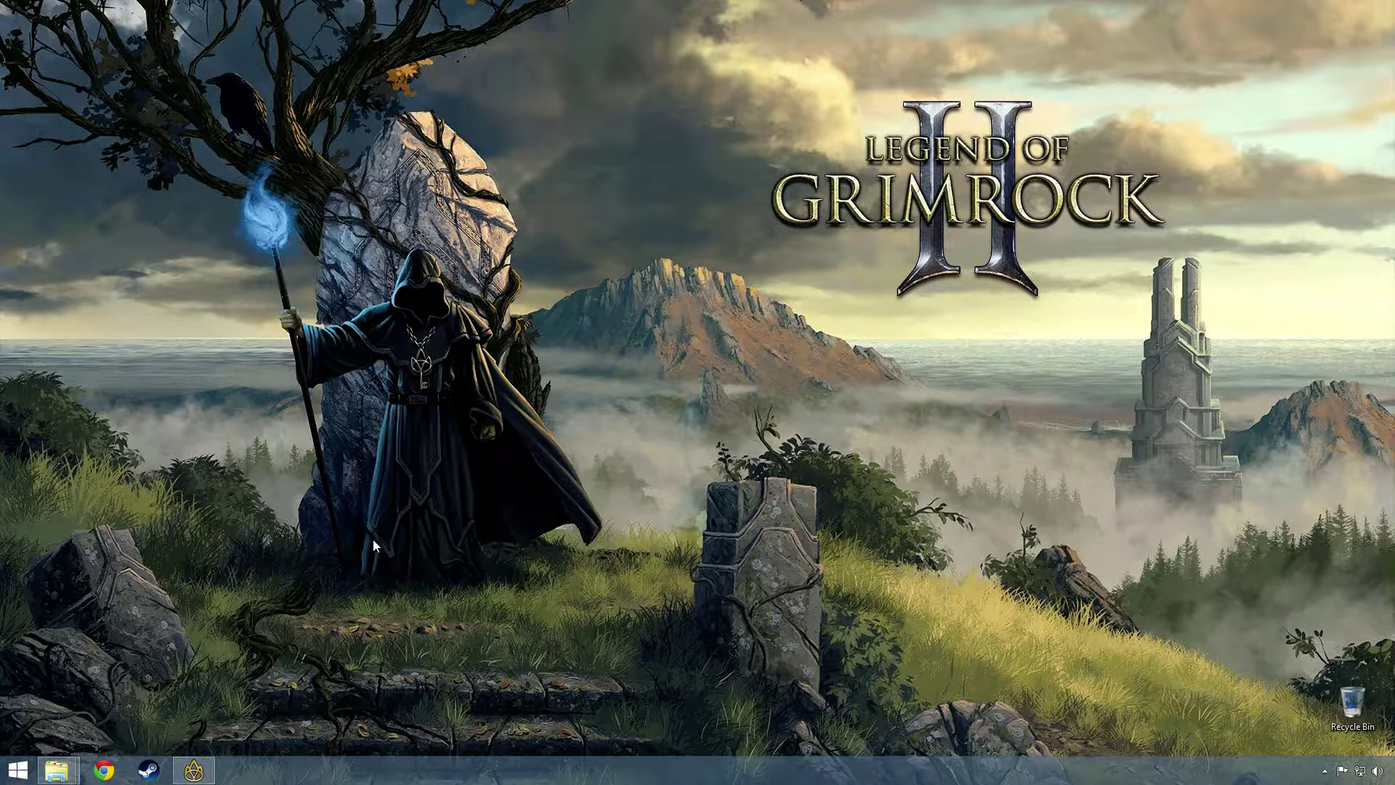
Switch to the Dungeon Editor and compare the maps of levels (0,0,0) and (0,0,1)
left_click(210, 775)
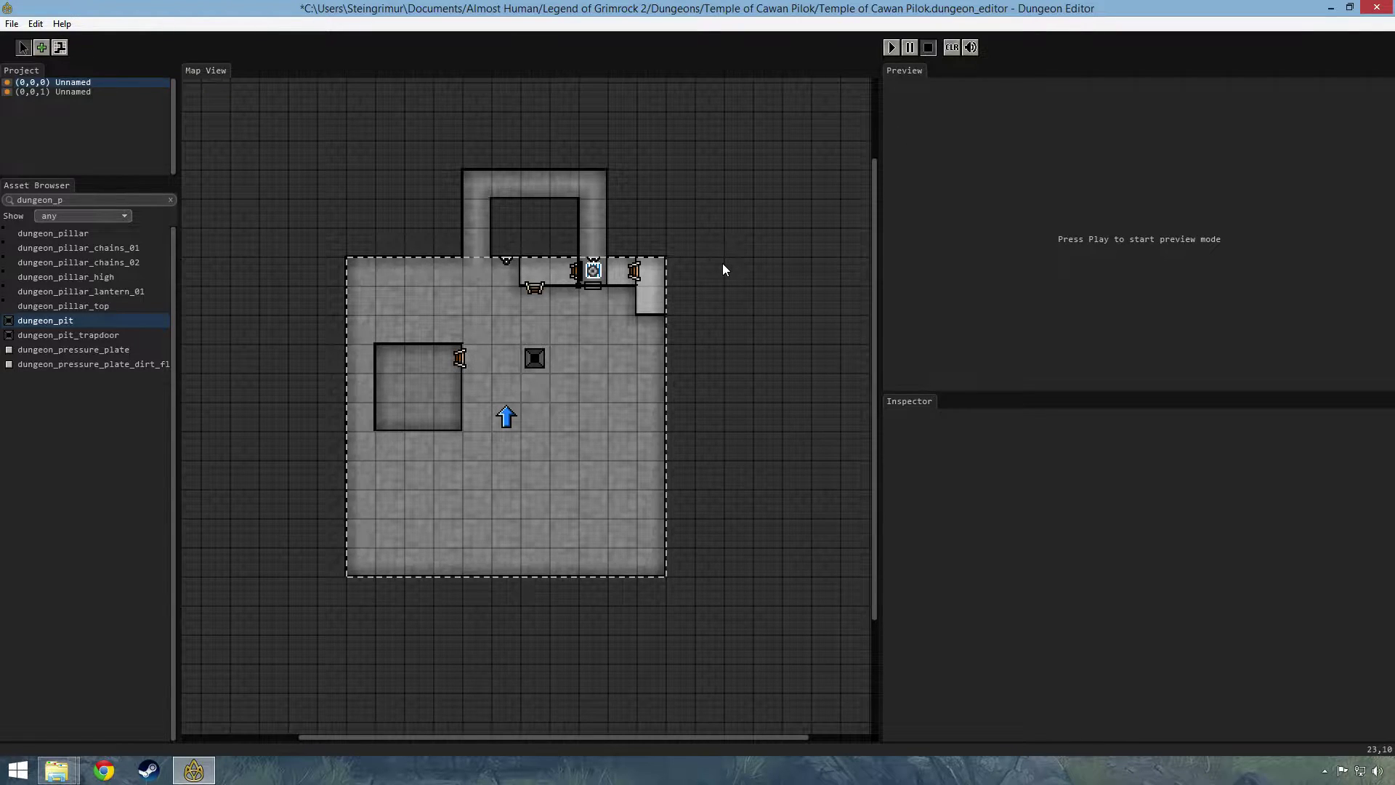
scroll(724, 269, "down", 2)
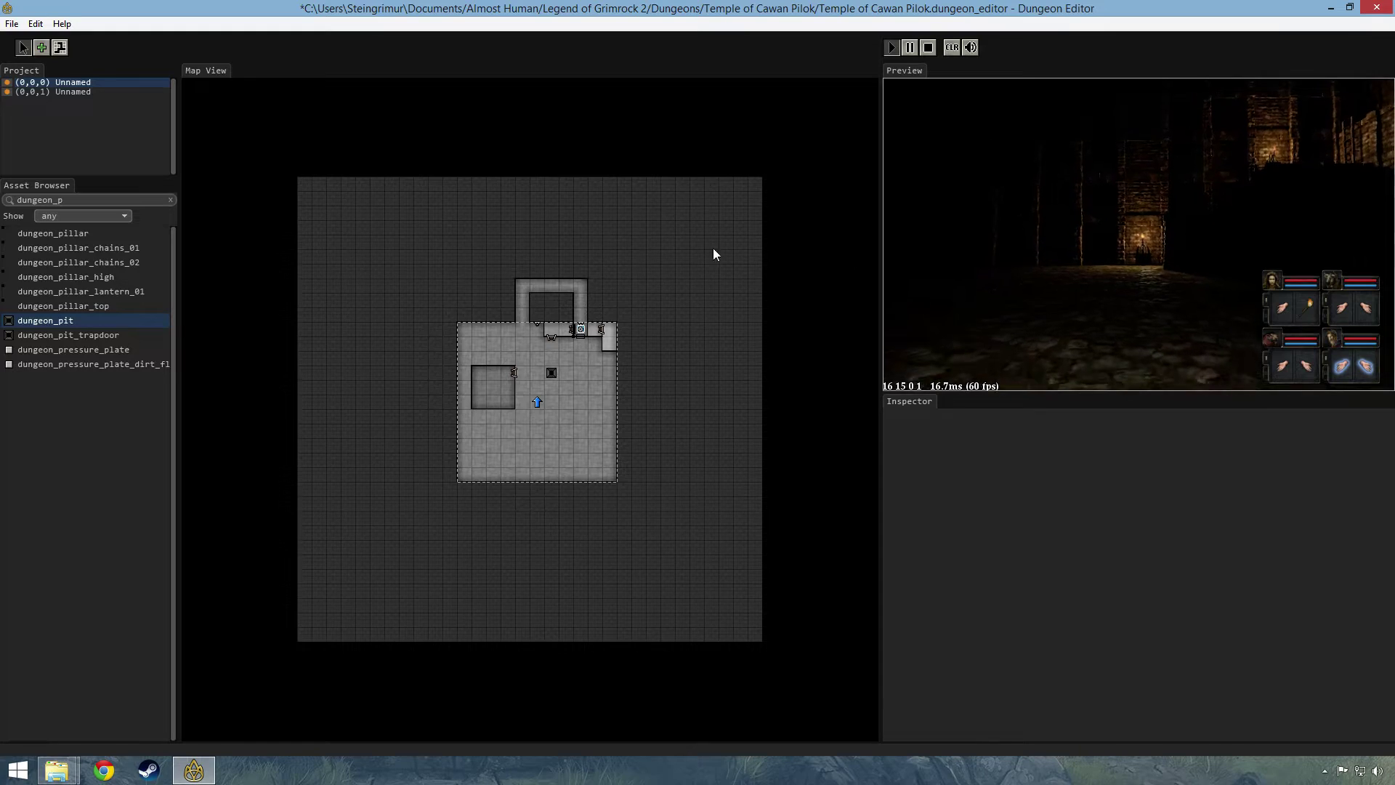
left_click(64, 91)
left_click(67, 84)
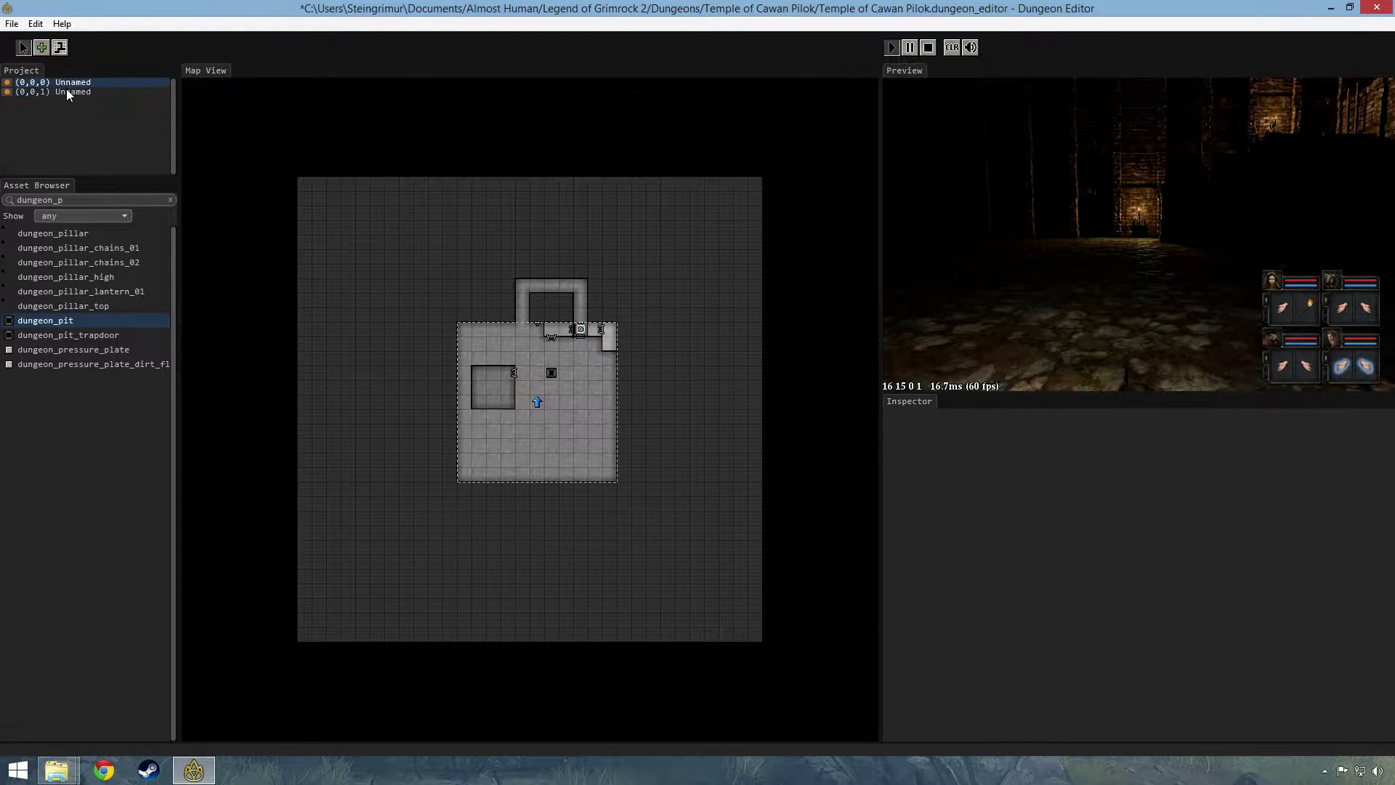
left_click(67, 90)
left_click(71, 84)
left_click(68, 91)
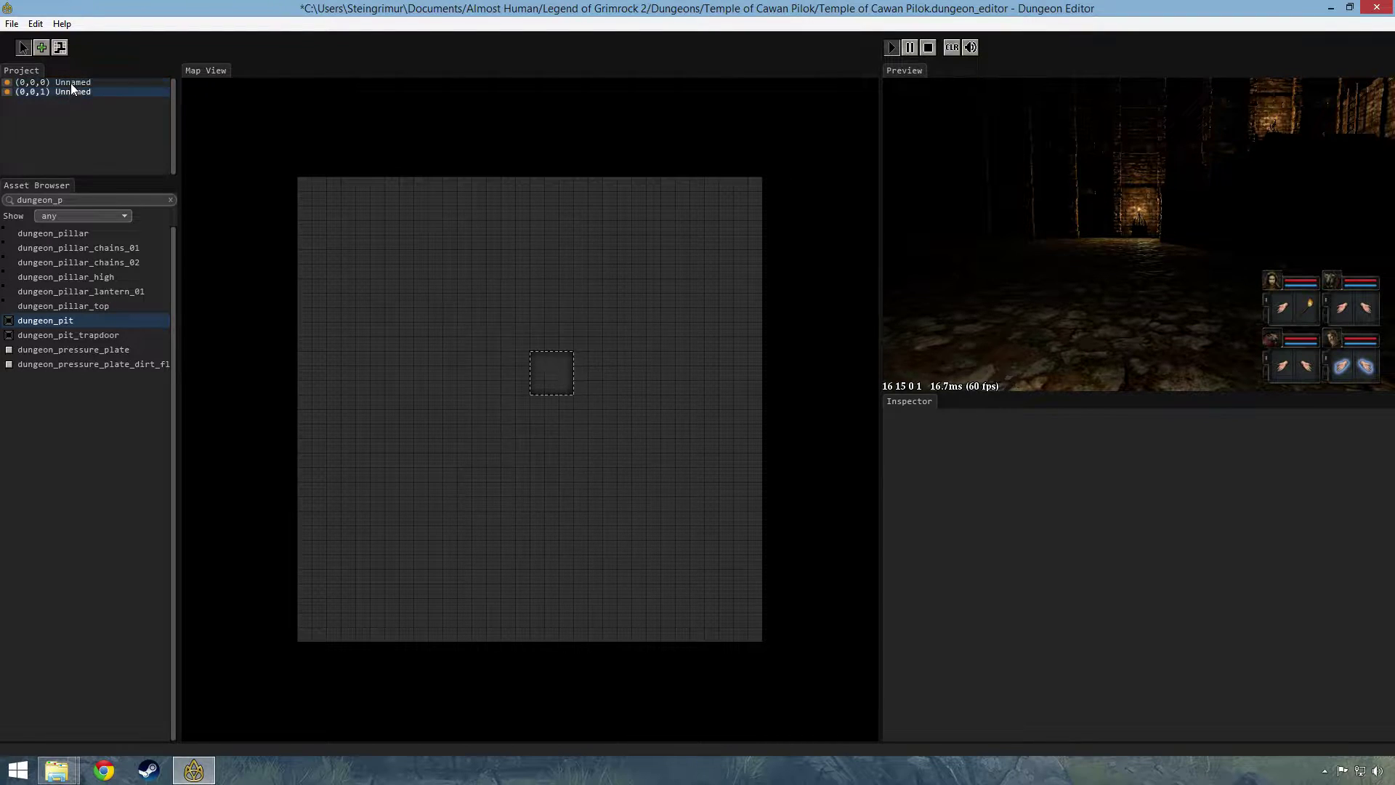
left_click(71, 83)
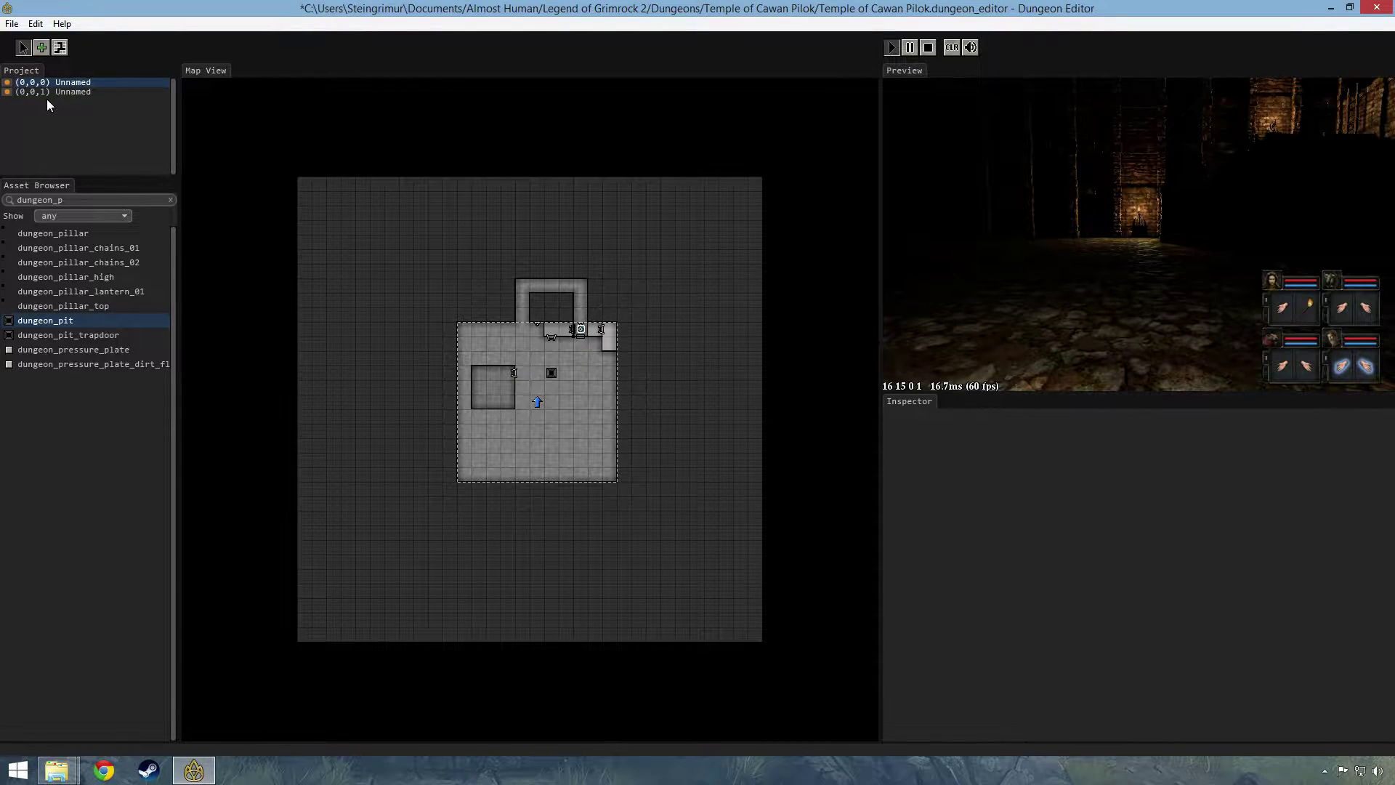
left_click(70, 91)
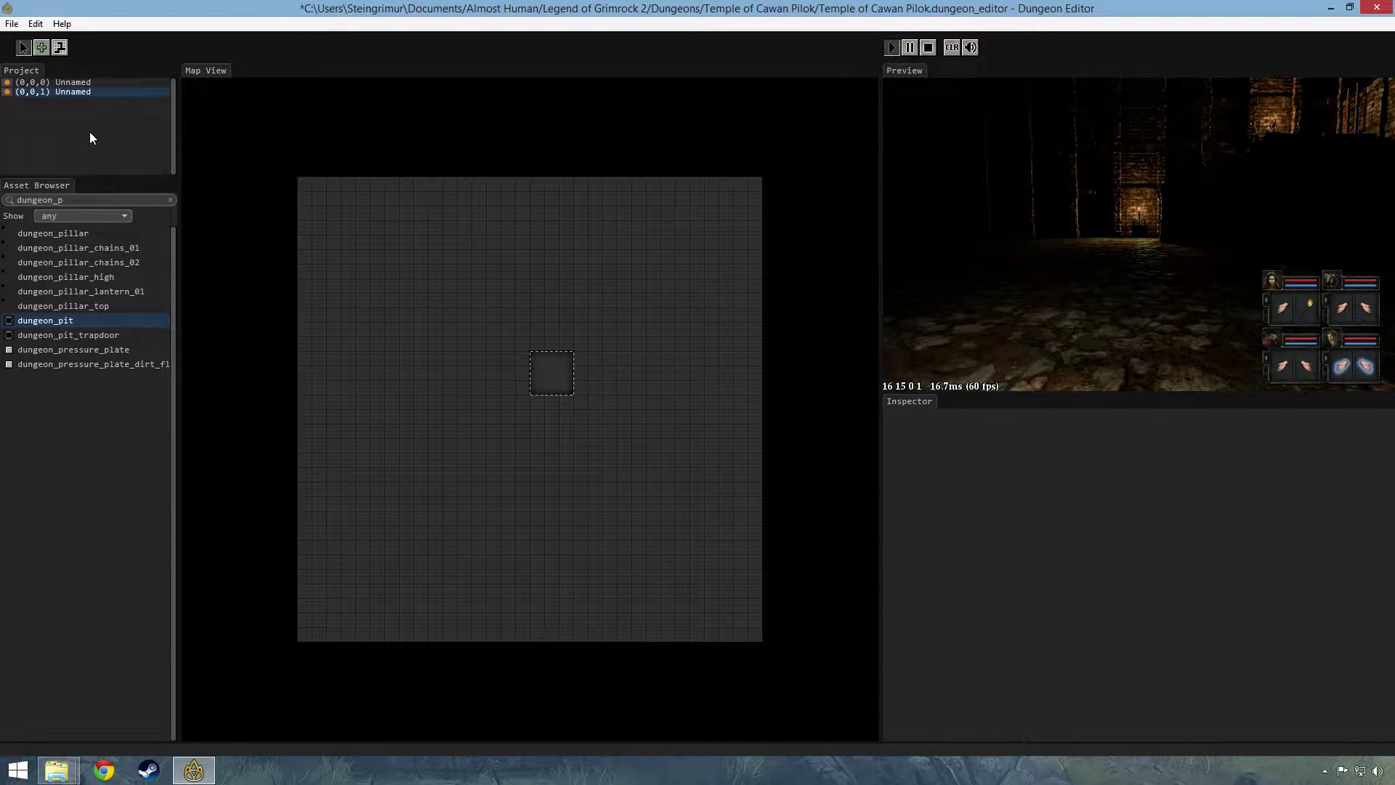
Add a new level to the project
left_click(82, 82)
left_click(80, 89)
right_click(78, 77)
left_click(97, 83)
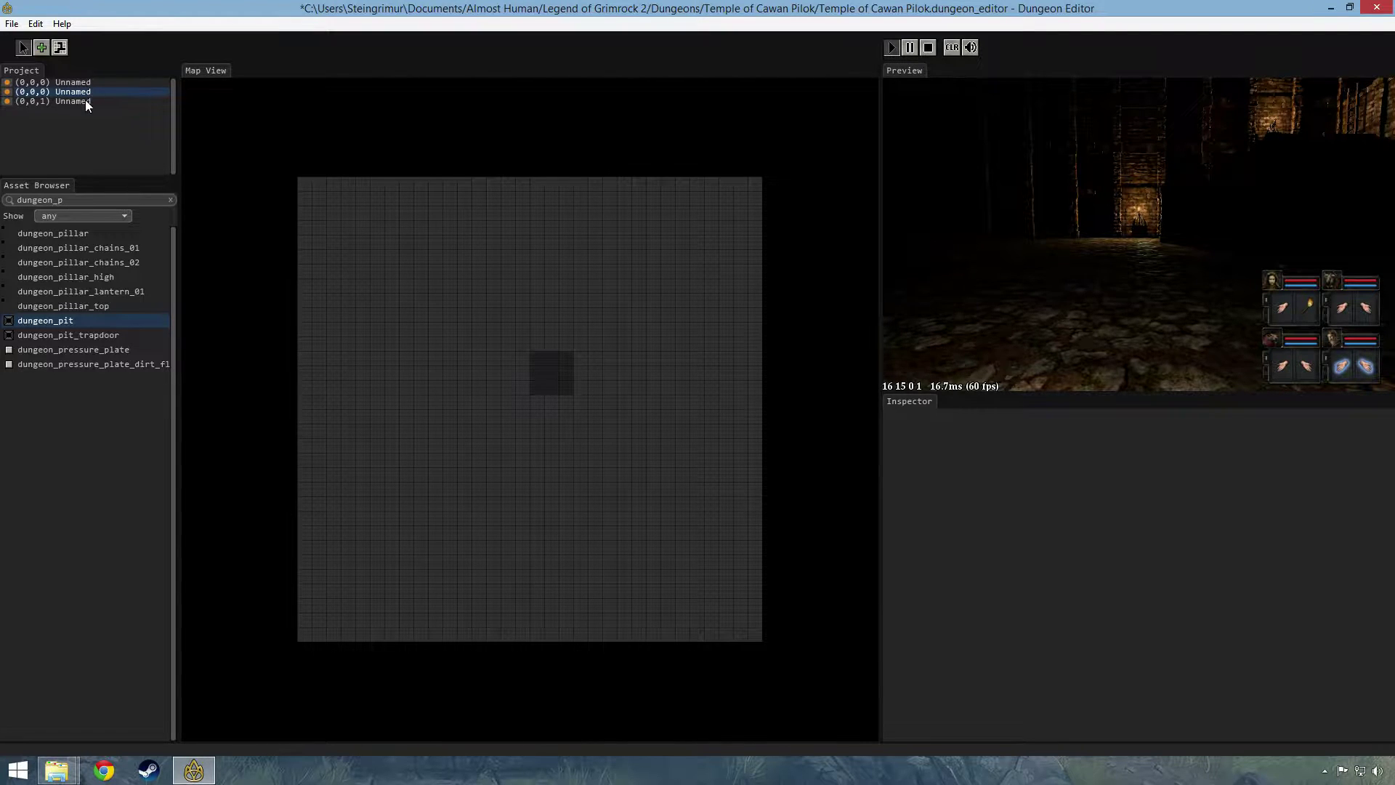
Compare the newly added level's map with the maps of the two existing levels
left_click(85, 100)
left_click(85, 95)
left_click(86, 82)
left_click(85, 93)
left_click(80, 102)
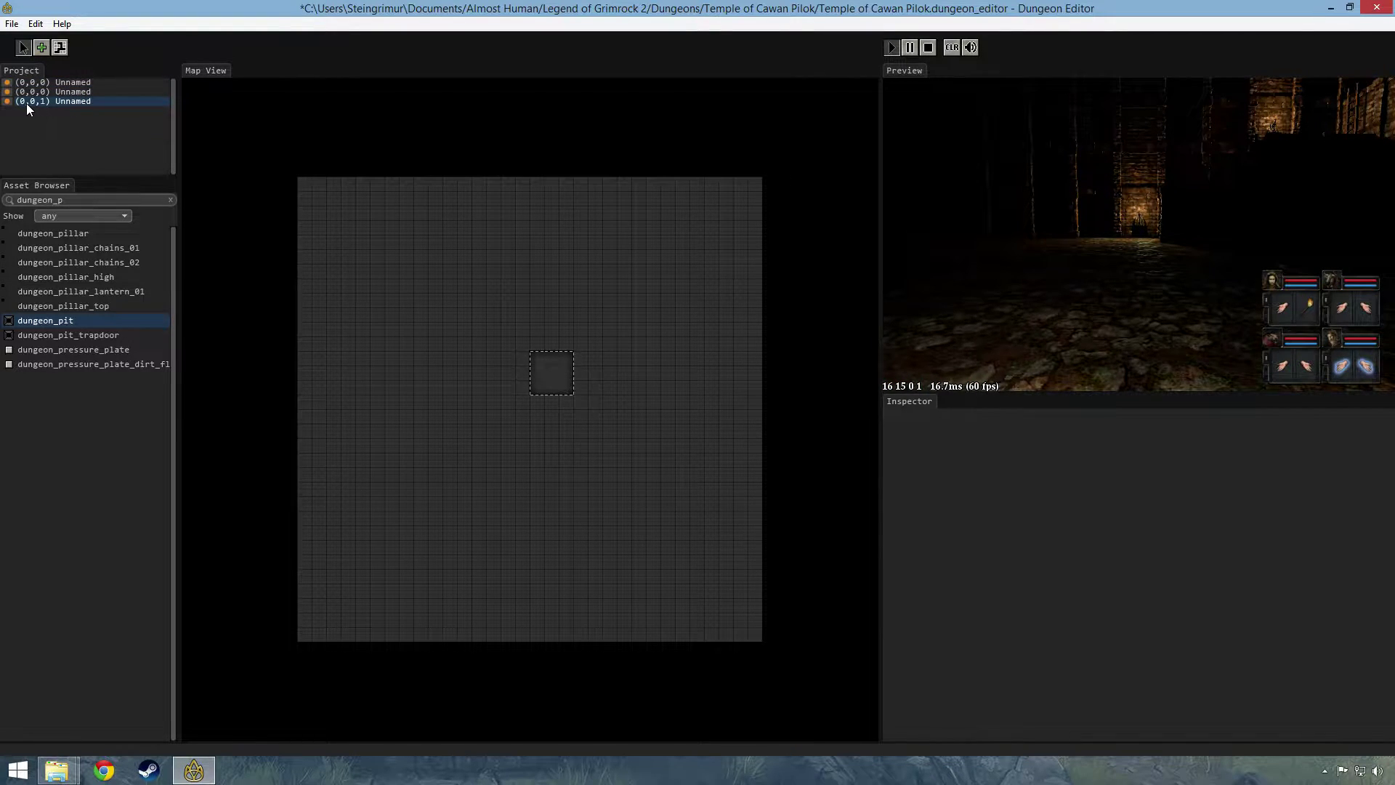
left_click(71, 92)
left_click(73, 83)
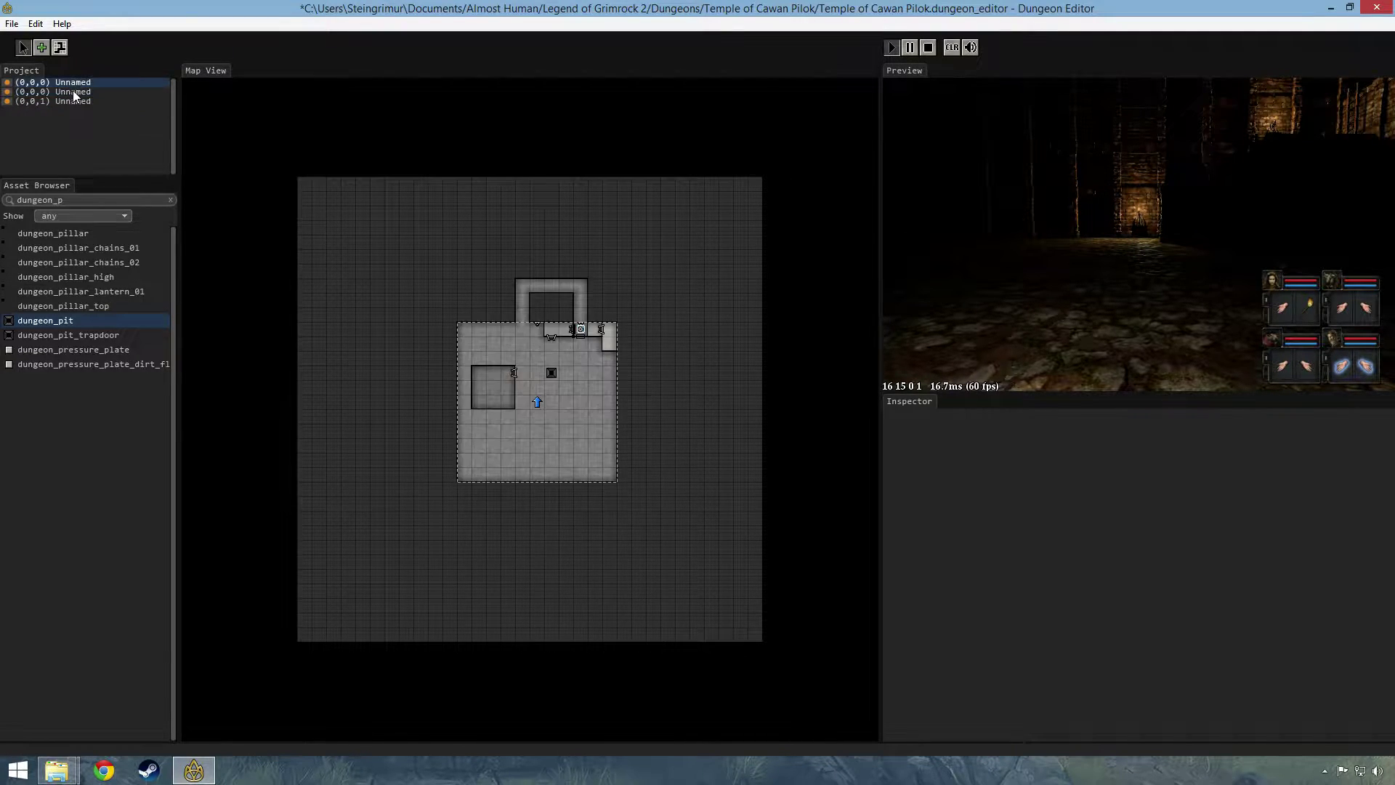
left_click(72, 91)
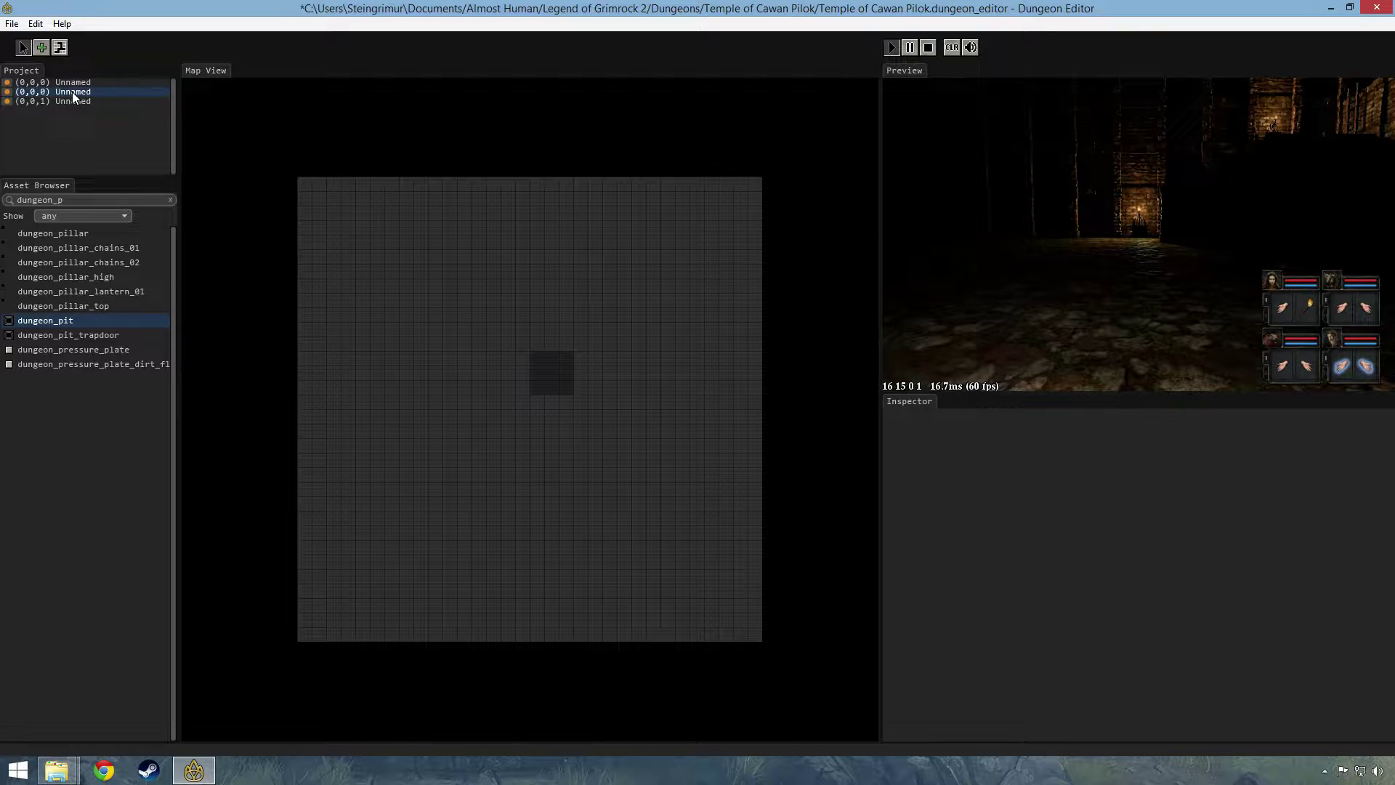
Delete the newly added second (0,0,0) level from the project
right_click(75, 92)
left_click(71, 94)
right_click(75, 91)
left_click(109, 135)
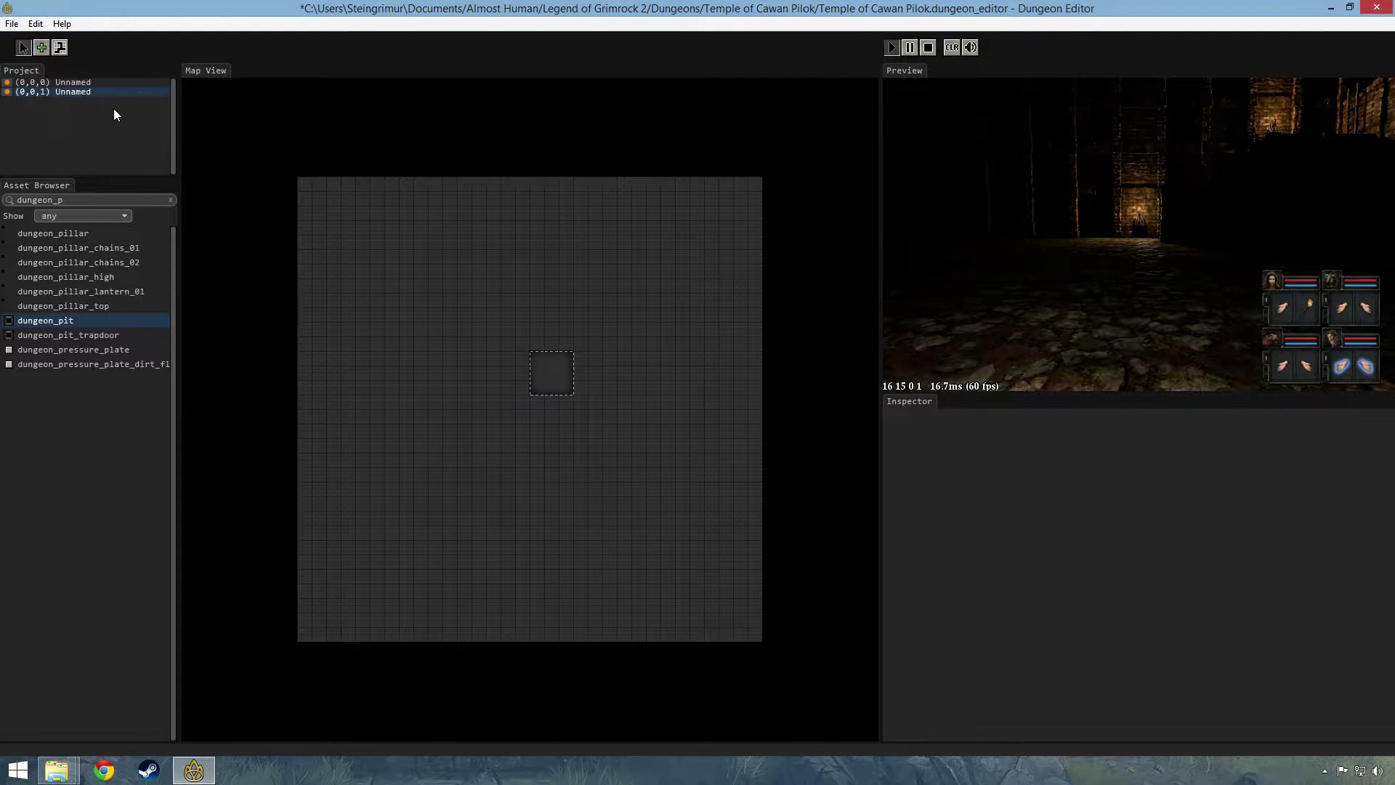
Review the map properties of level (0,0,1) and accept them without edits
left_click(88, 82)
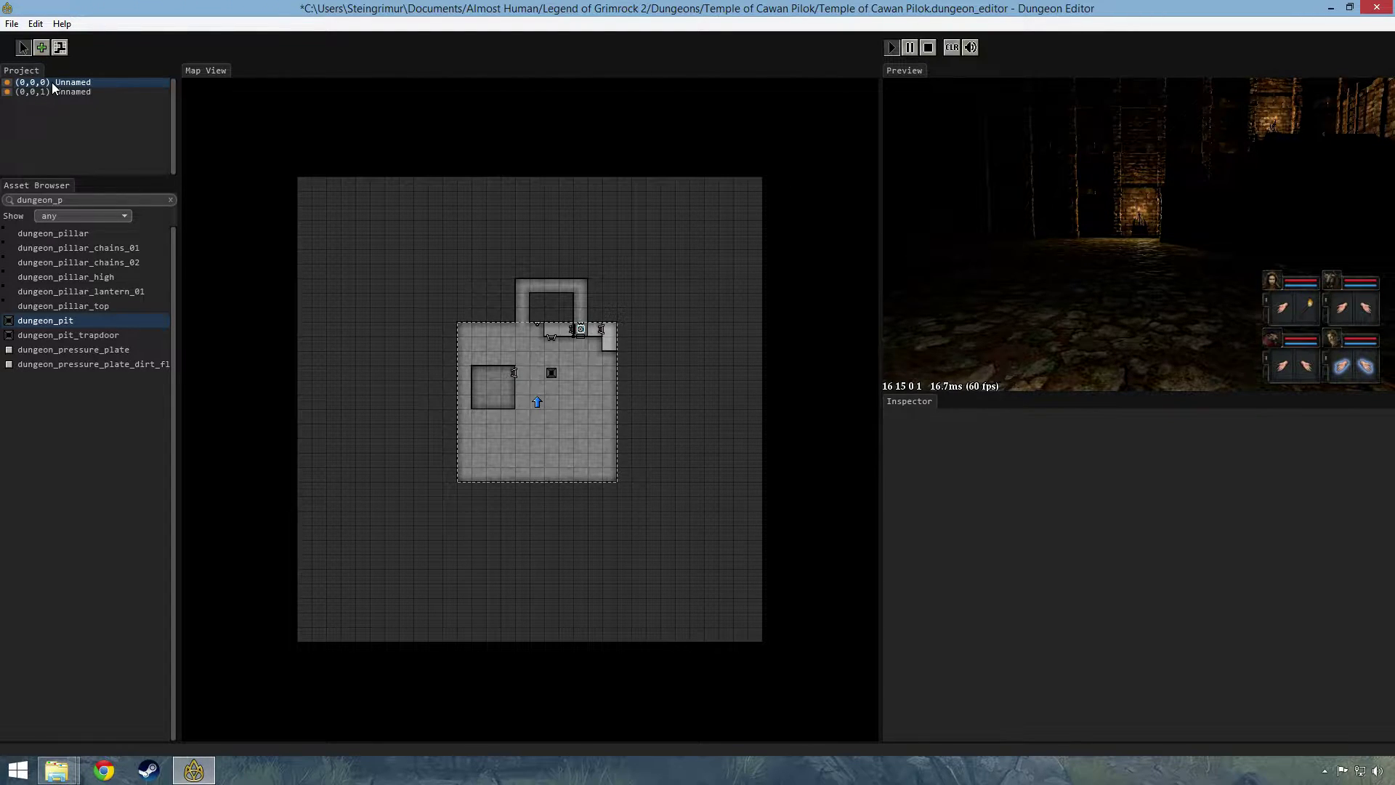
left_click(85, 93)
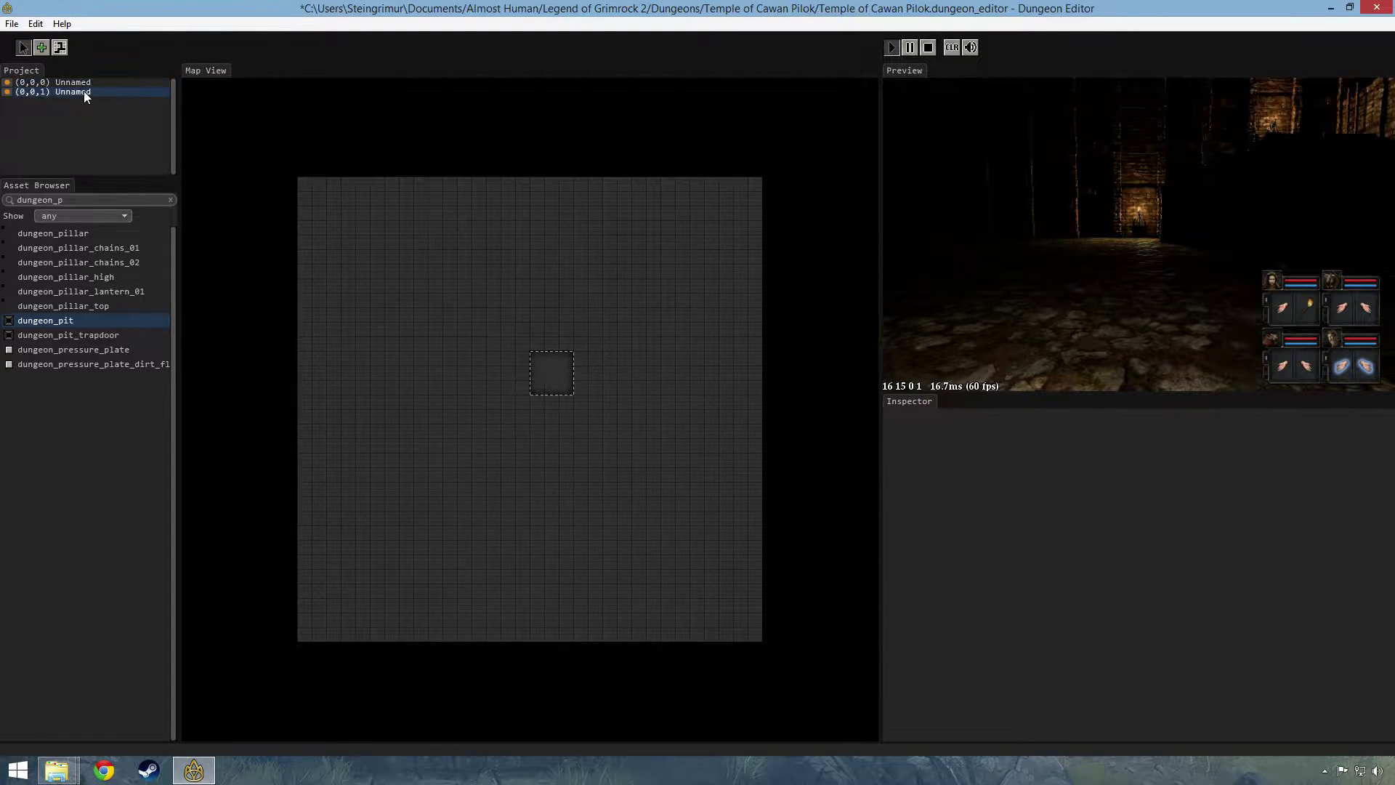
right_click(54, 90)
left_click(80, 138)
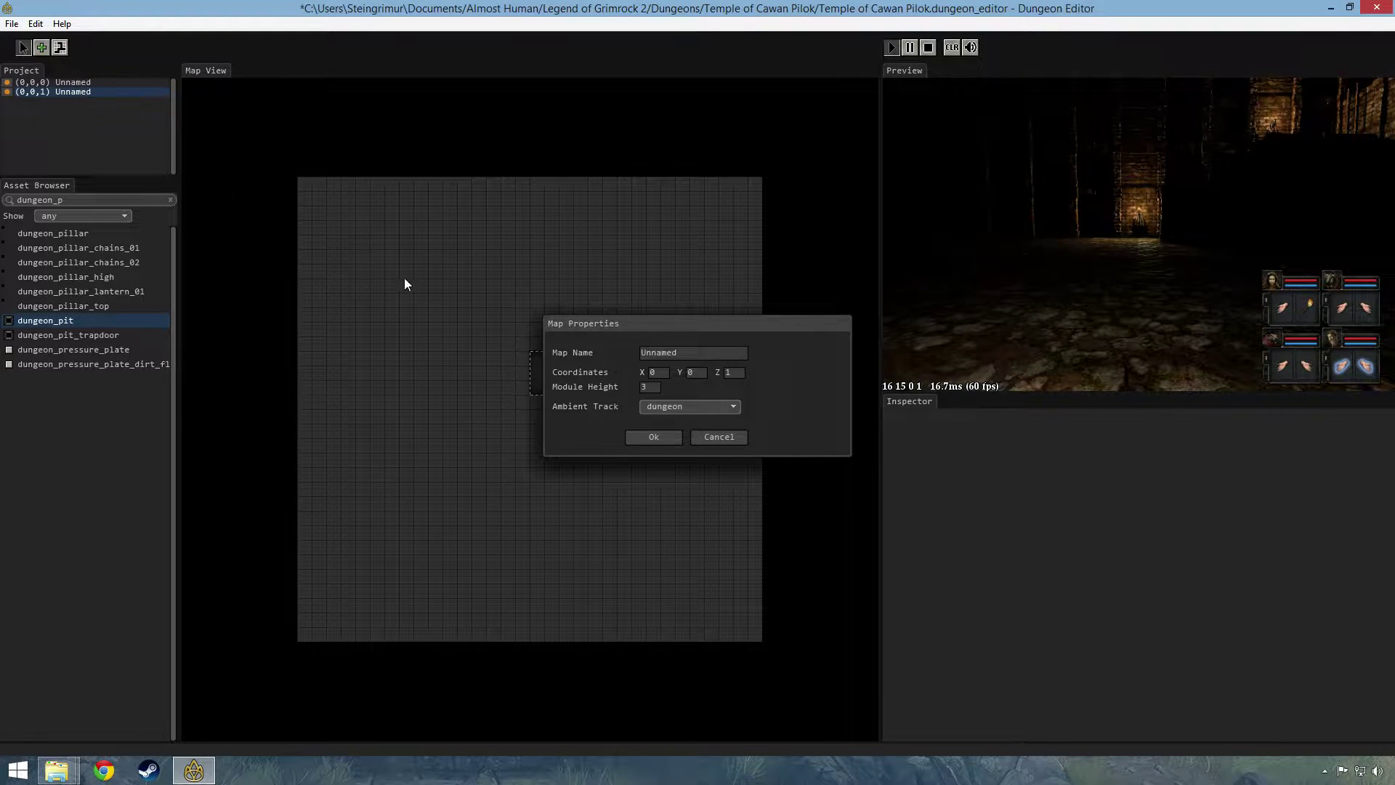
left_click(654, 436)
mouse_move(83, 84)
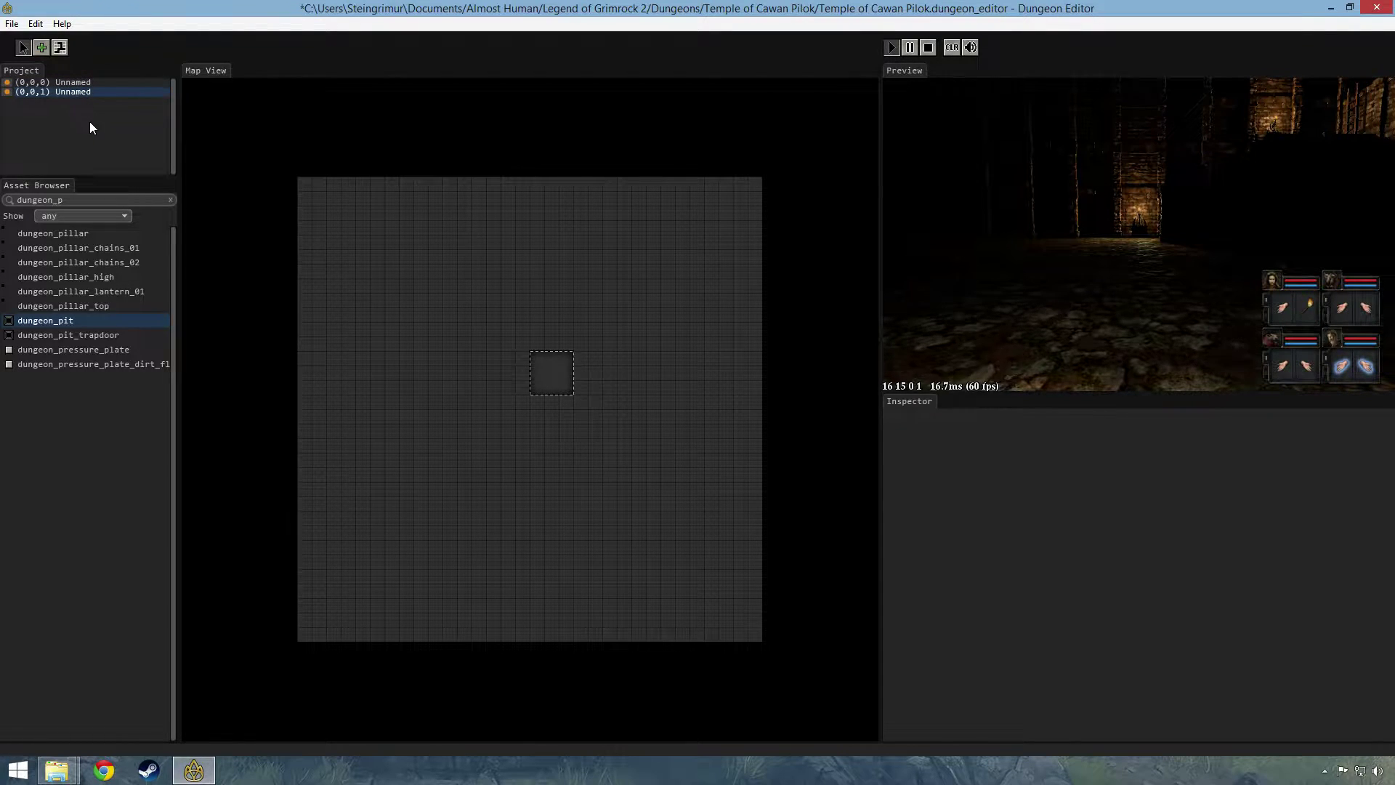
Restart the dungeon preview, enlarge it to full screen, and check the party's position on the automap
left_click(929, 48)
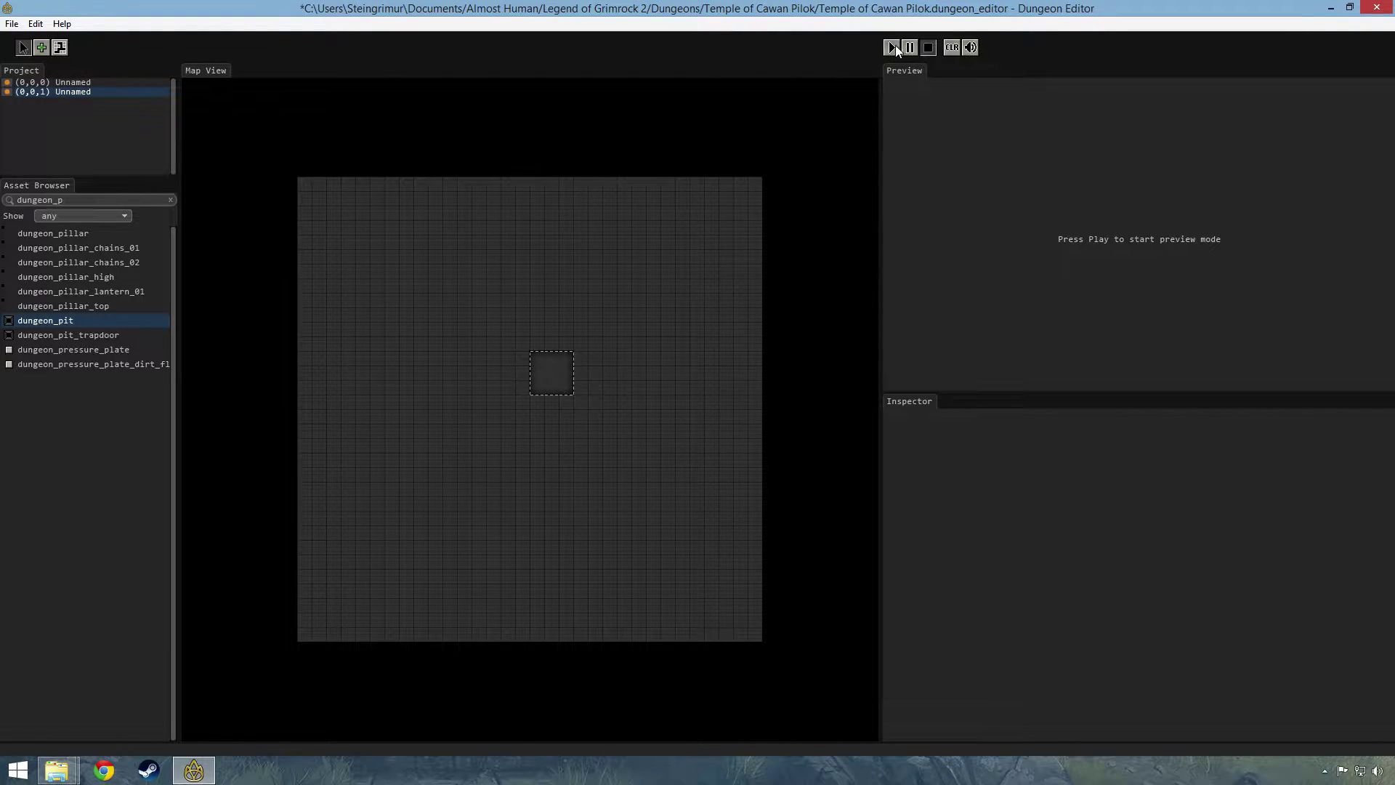
left_click(893, 48)
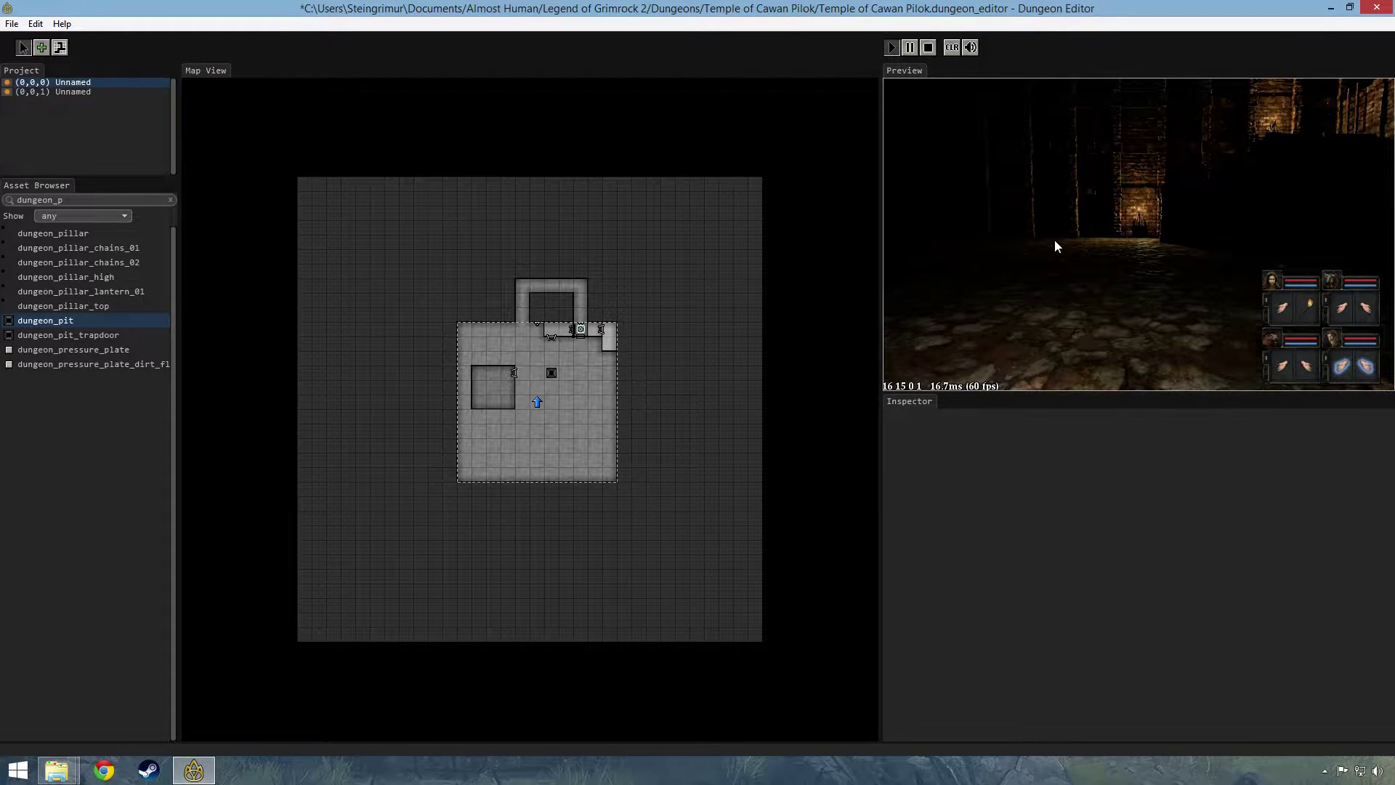
key("f")
key("Tab")
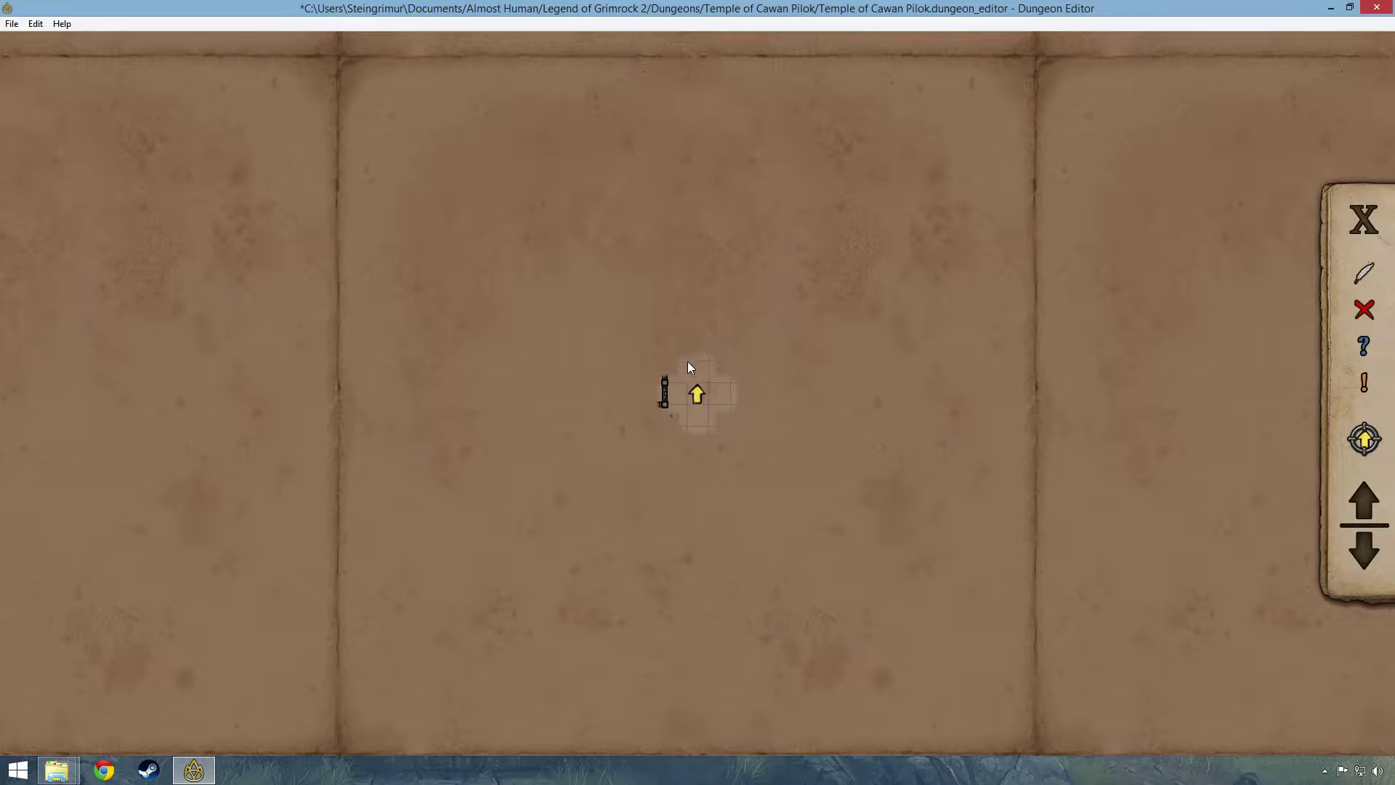
key("Tab")
Walk the party three tiles north and four tiles east through the upper level, and face north
key("w")
key("w")
key("w")
key("w")
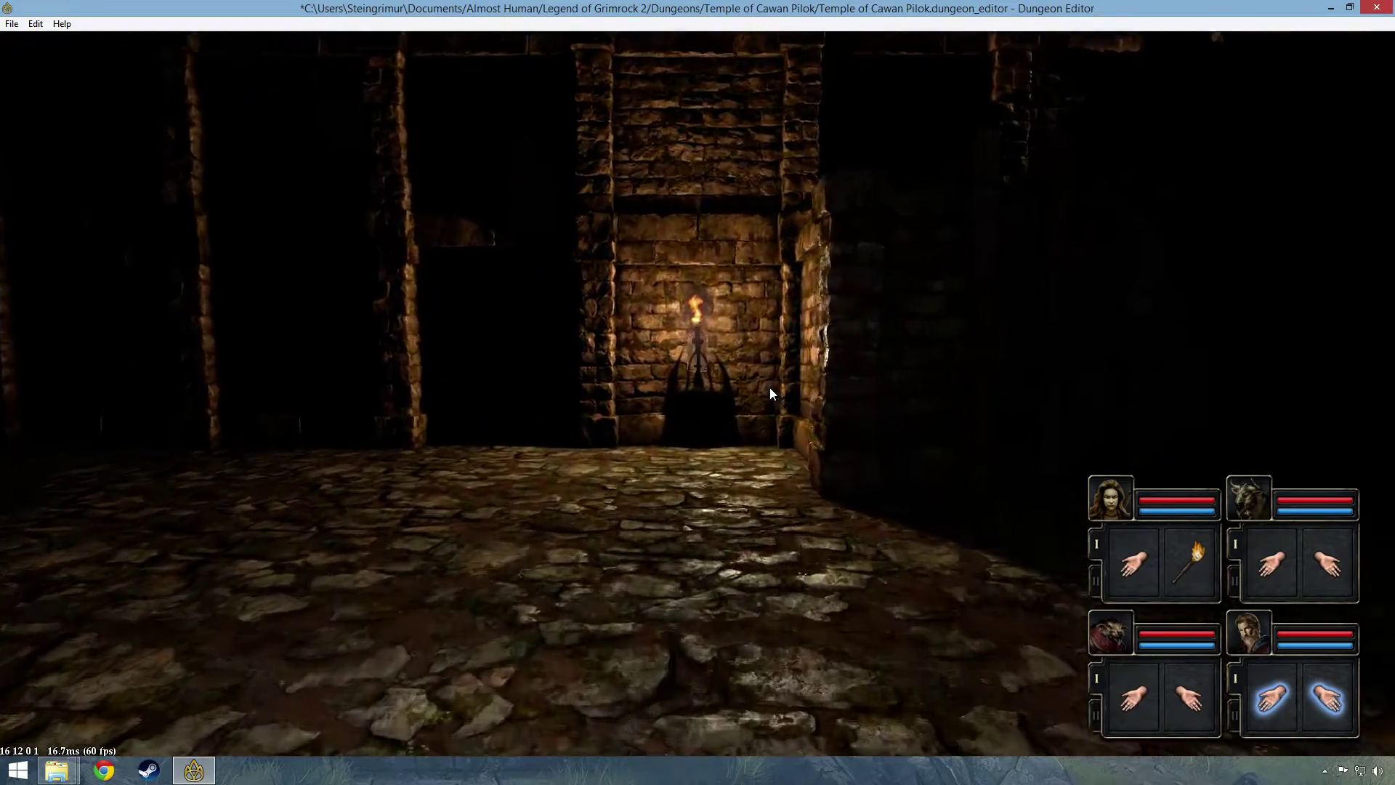
key("e")
key("w")
key("w")
key("w")
key("w")
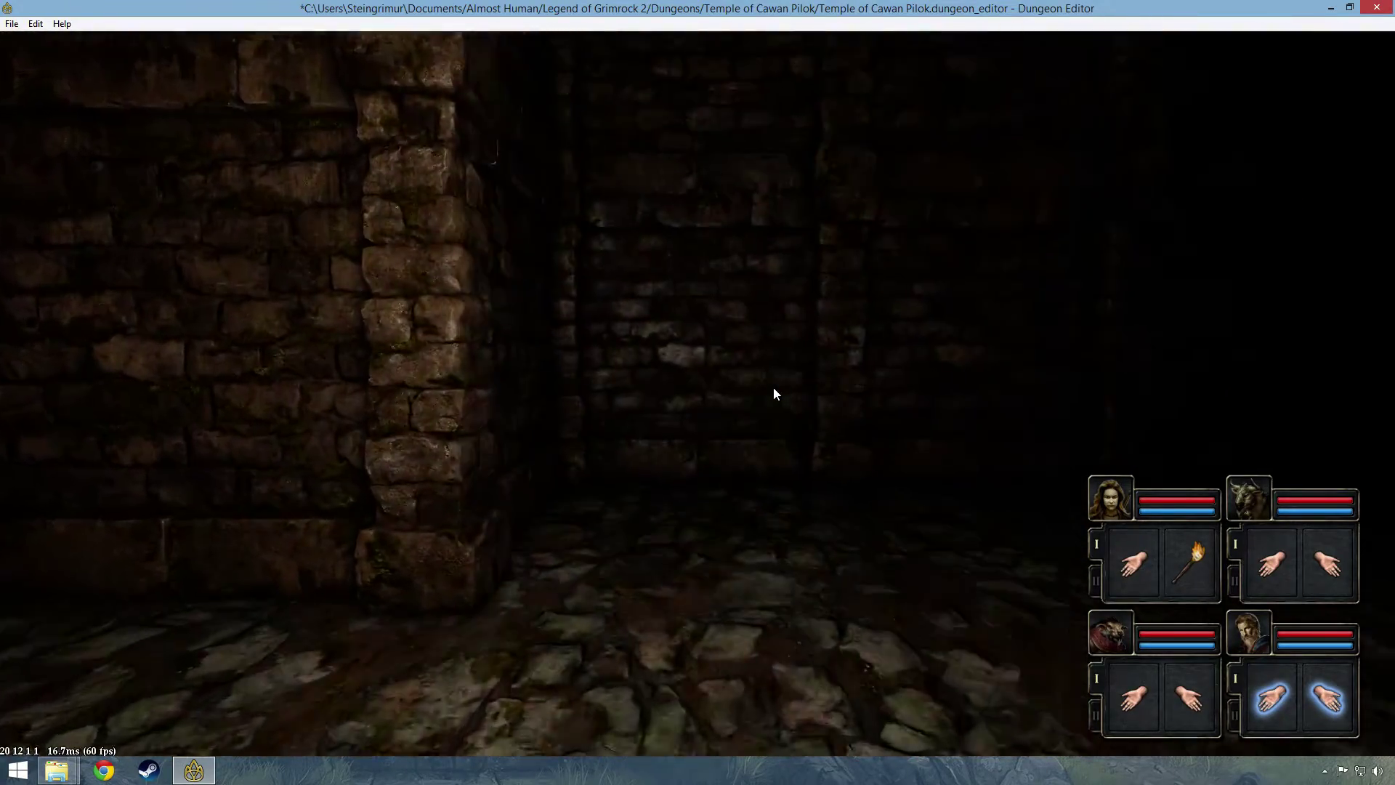
key("q")
Examine the explored part of the upper level on the automap
key("Tab")
left_click_drag(764, 415, 763, 336)
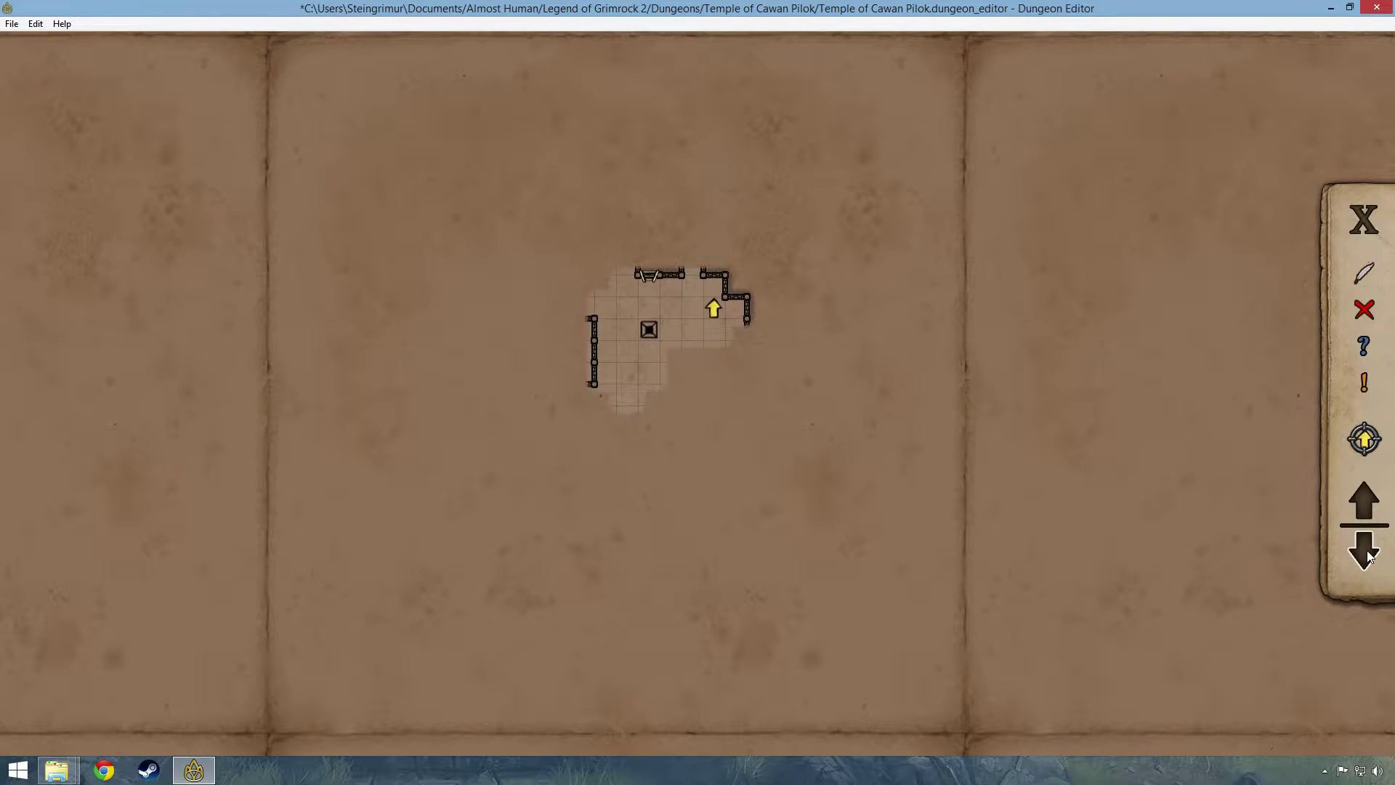
key("Tab")
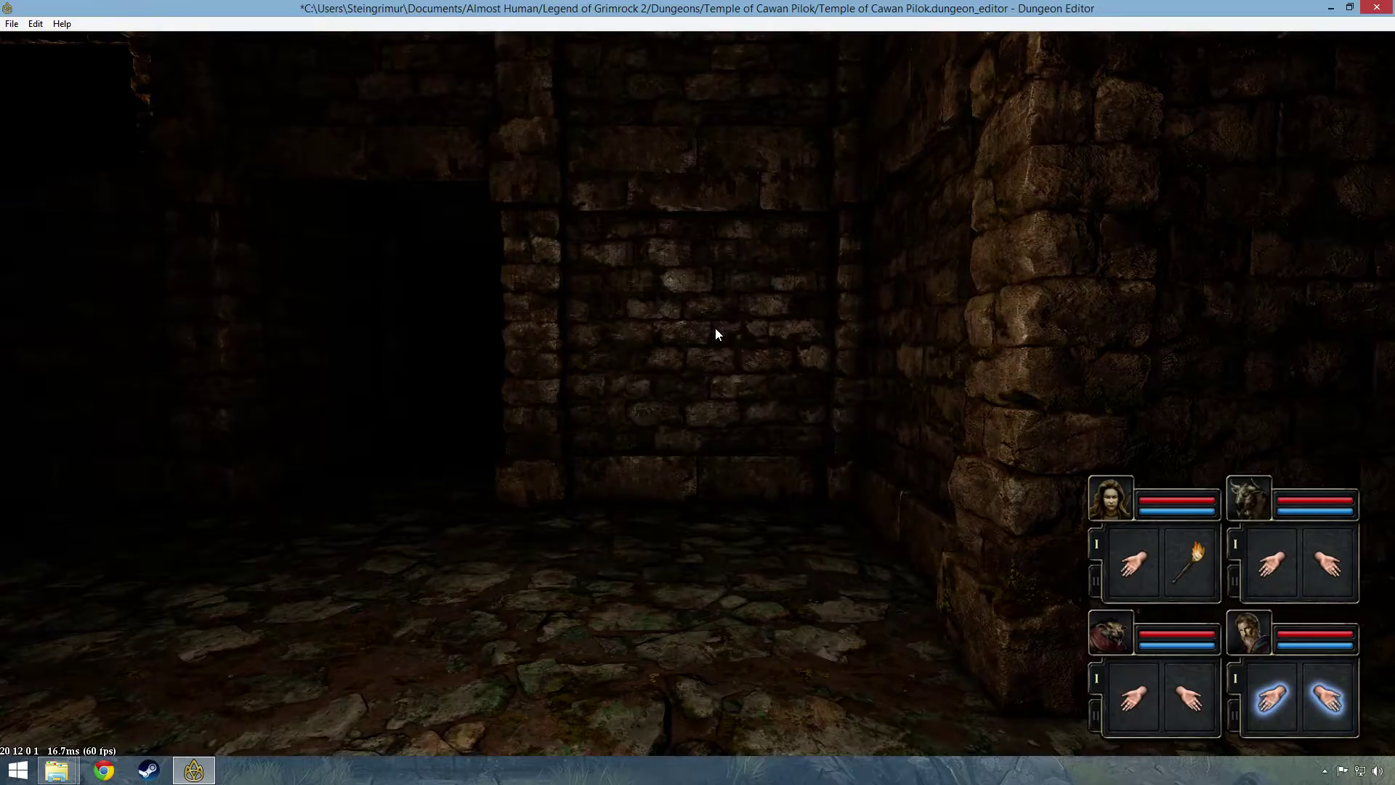
Walk the party back to the pit and drop through it to the lower level
key("q")
key("w")
key("w")
key("a")
key("e")
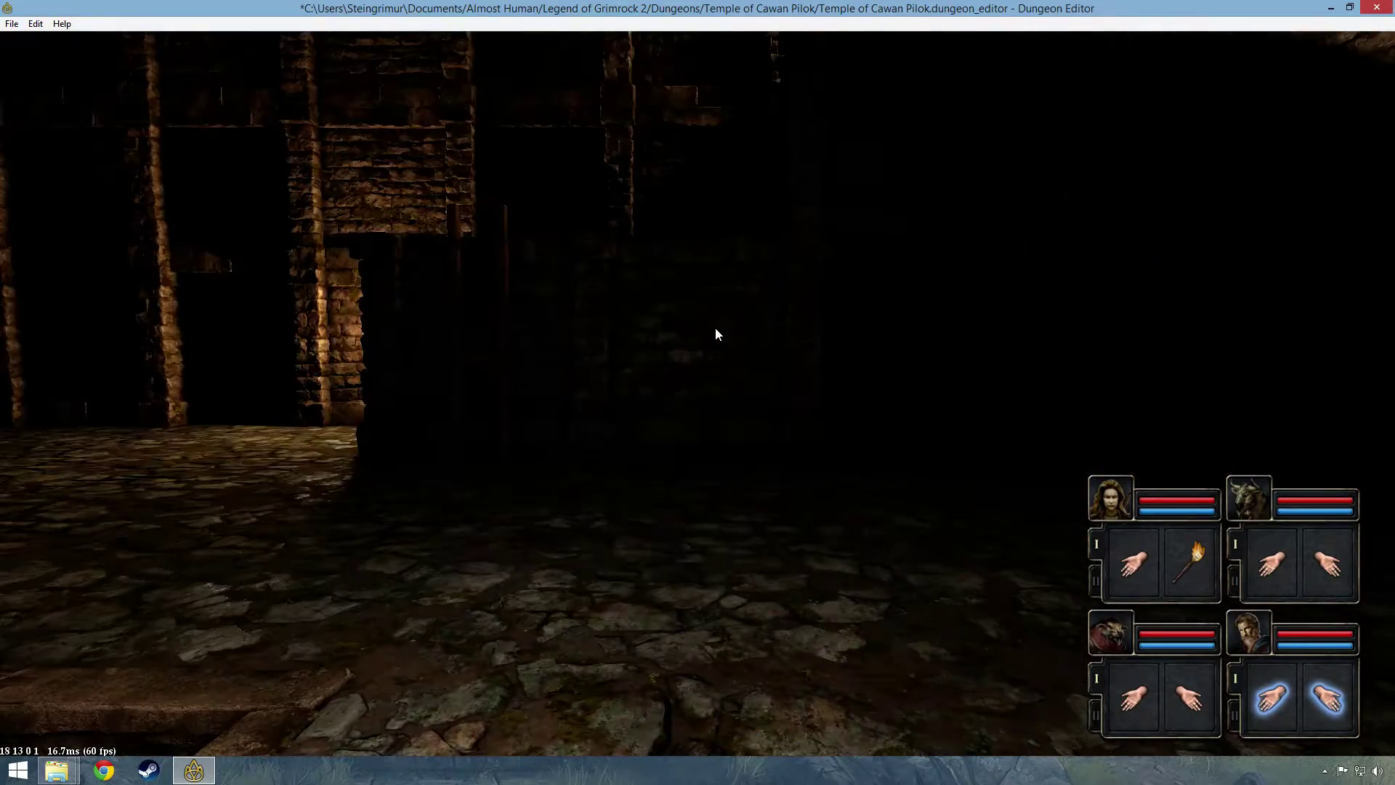
key("a")
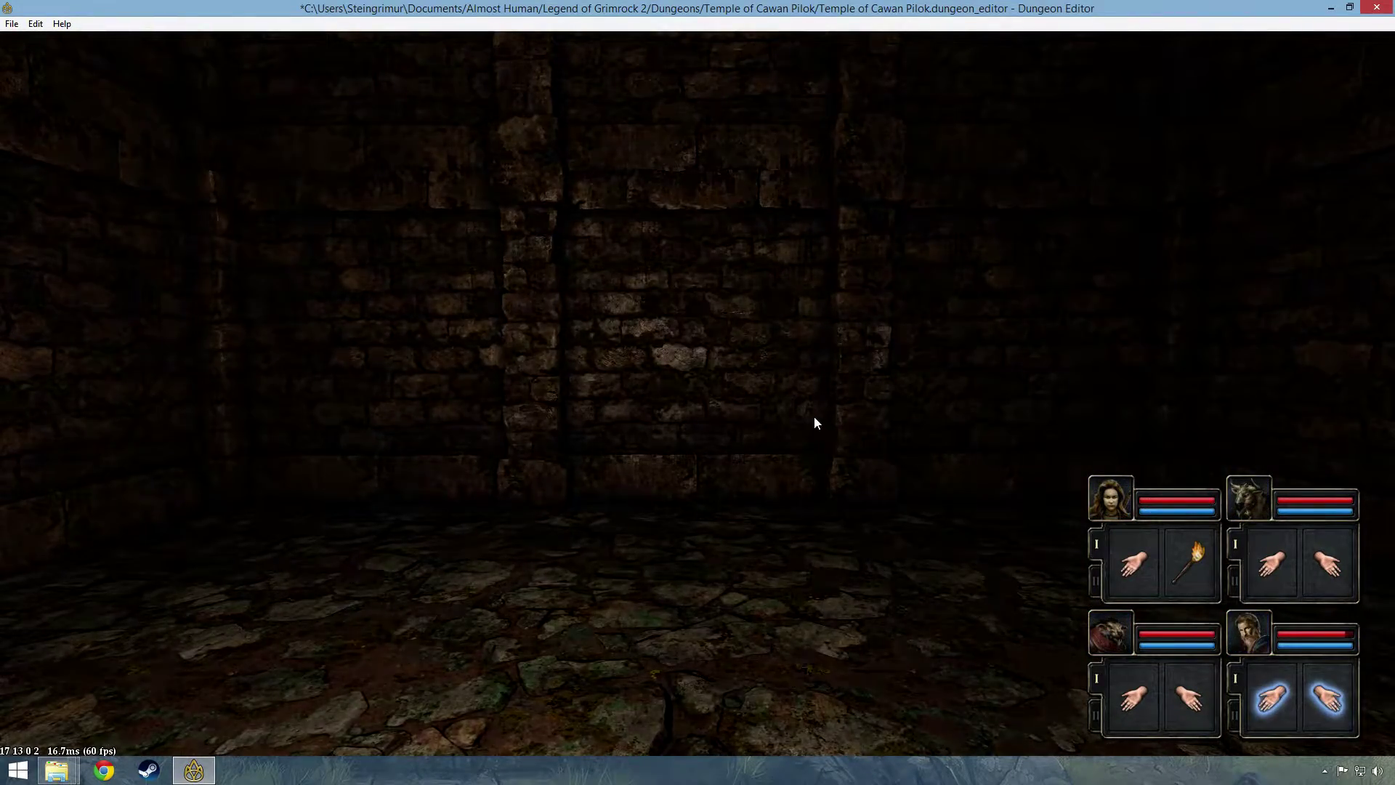
Check the automap of the lower level and move the party around its small room
key("Tab")
key("Tab")
key("w")
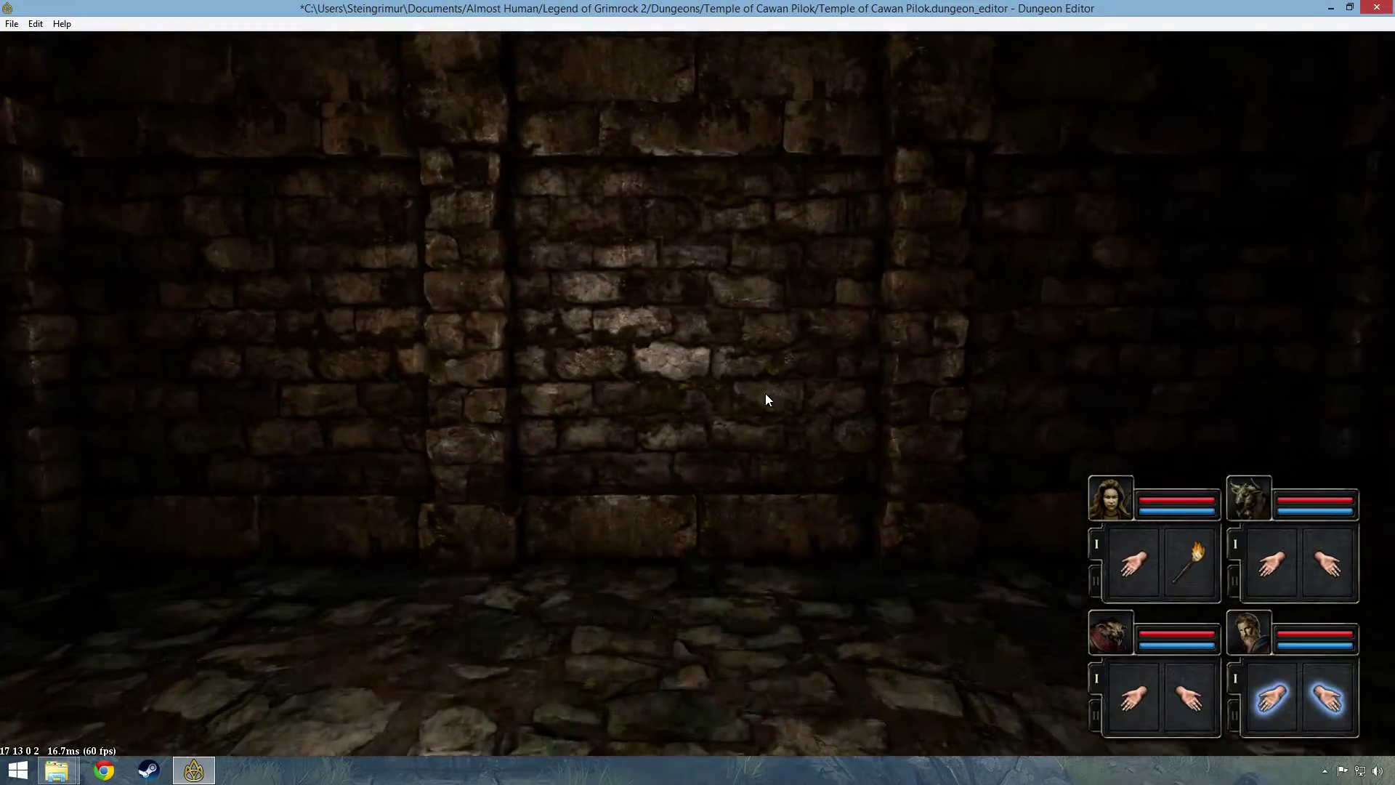
key("a")
key("s")
key("s")
Compare the lower level's automap with the upper level's to see how the two line up
key("Tab")
key("Tab")
key("Tab")
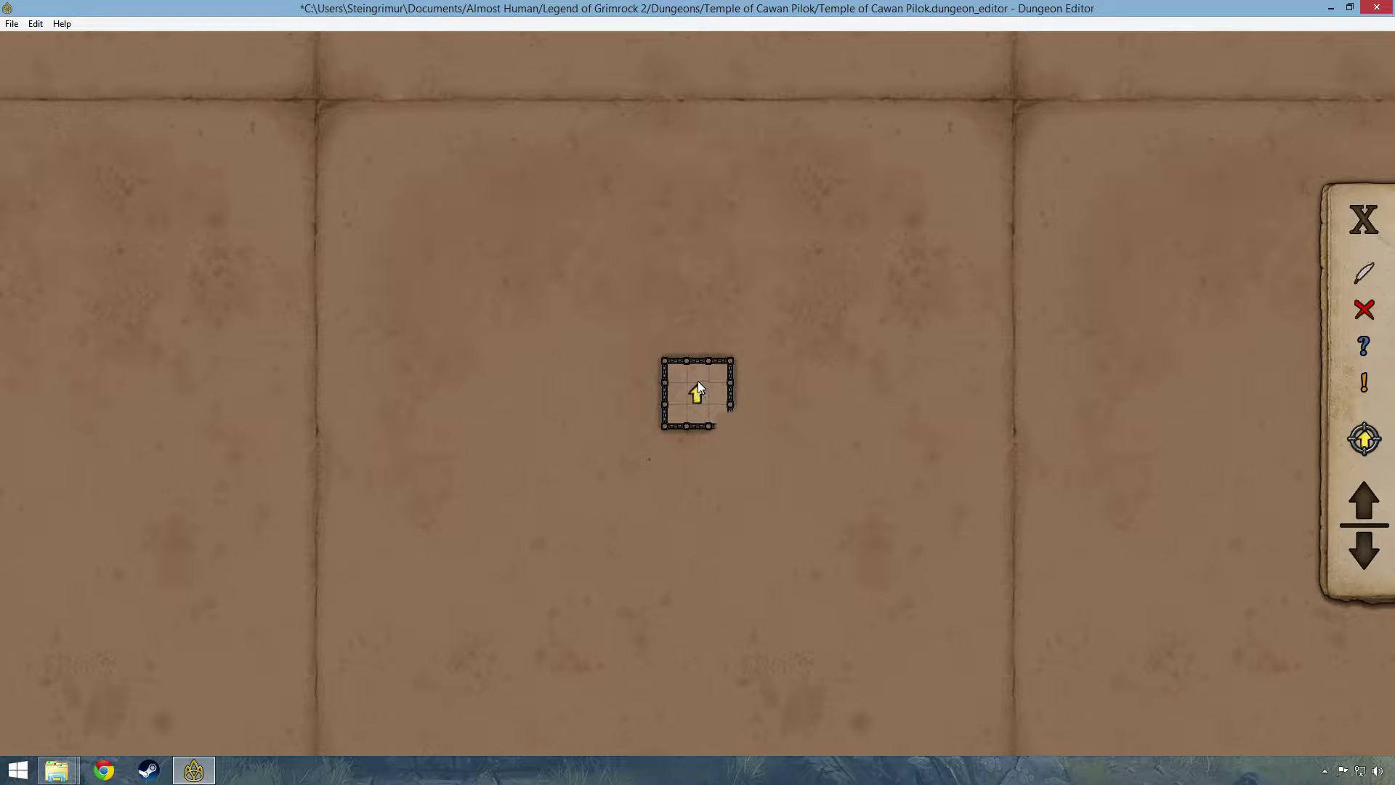
left_click_drag(690, 391, 670, 350)
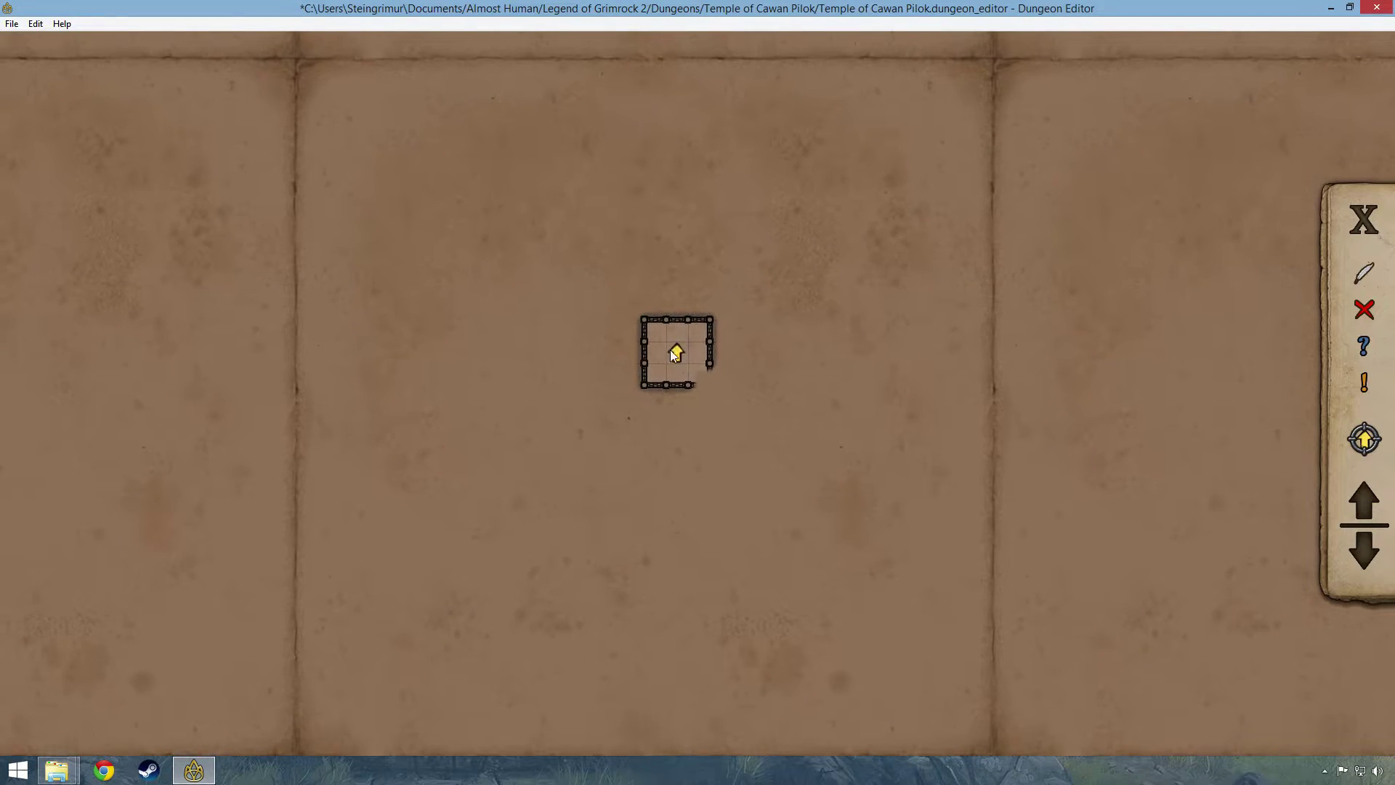
left_click(1362, 502)
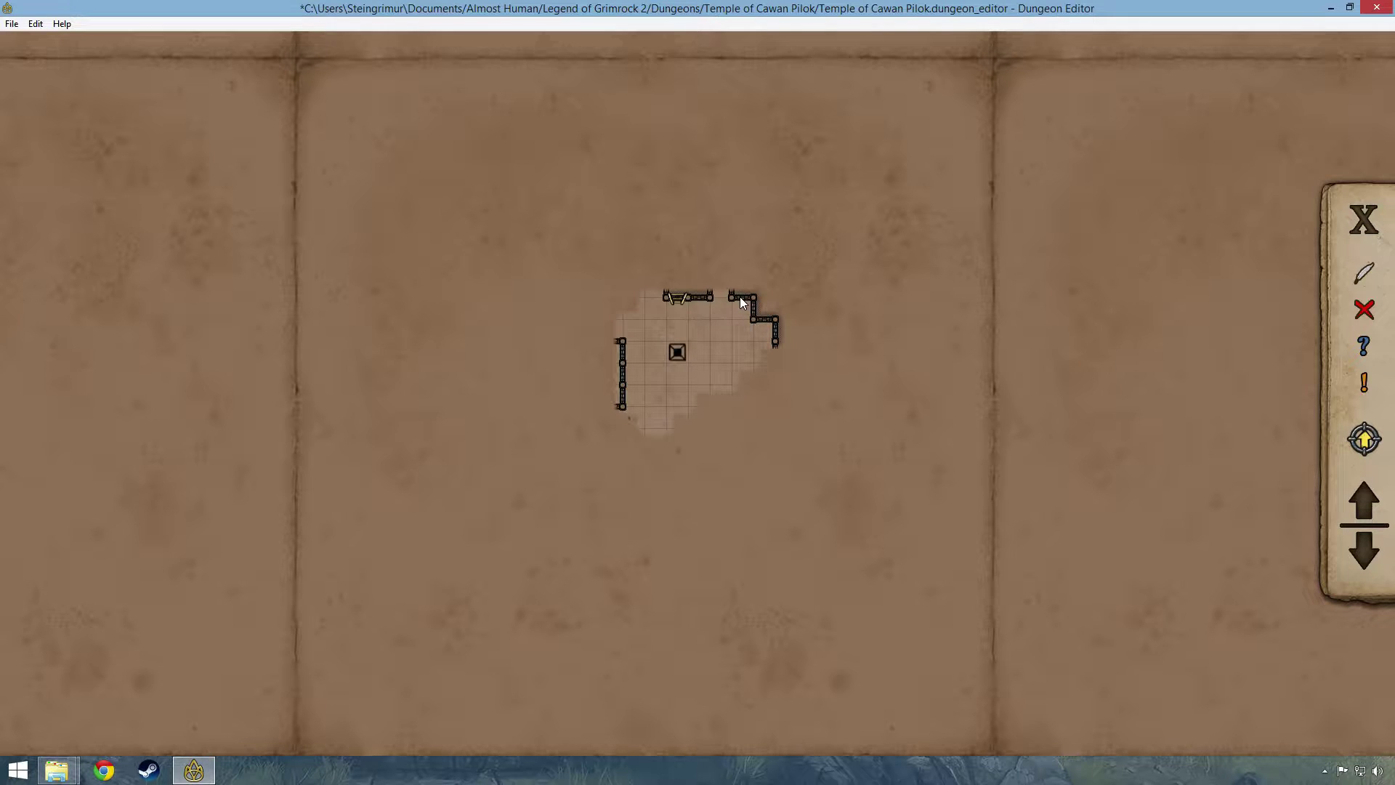
left_click(1365, 557)
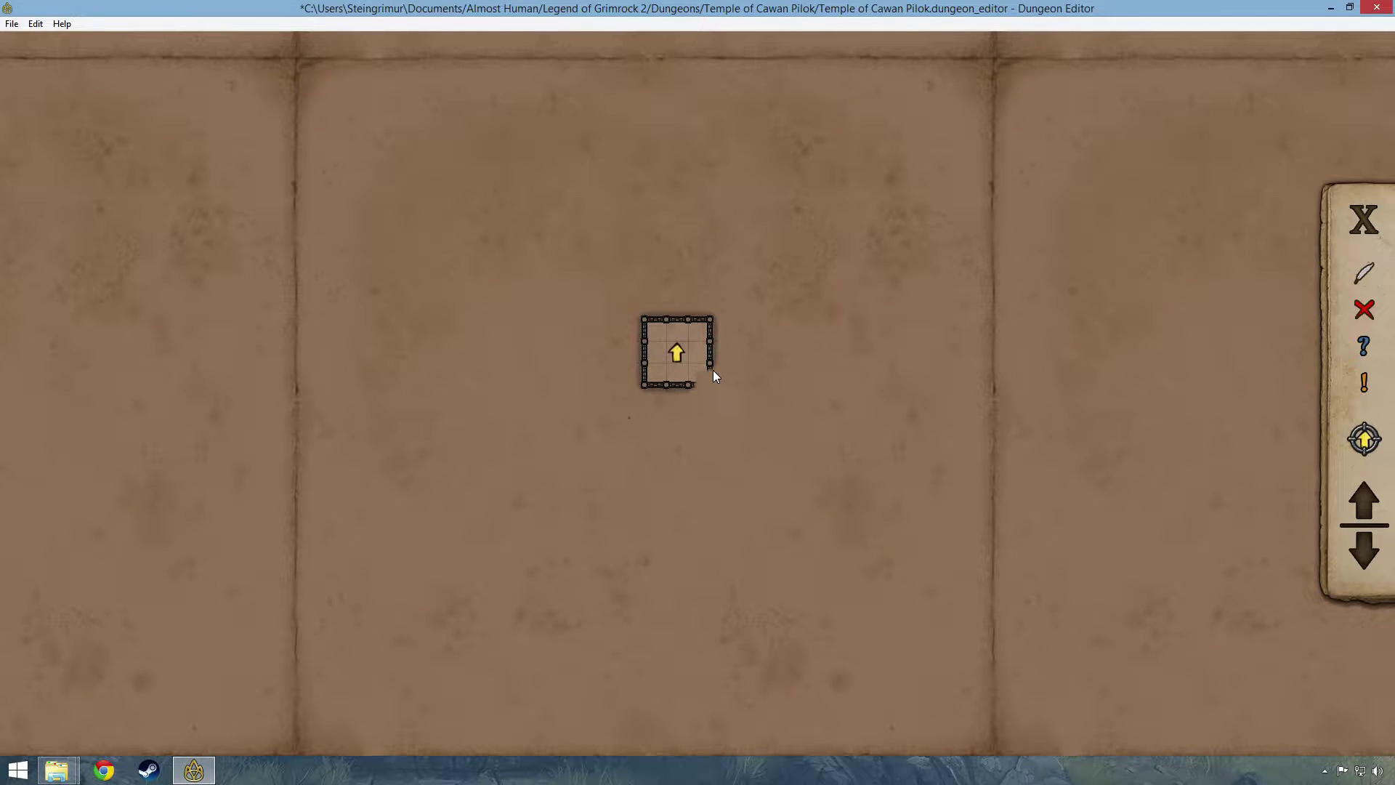
Explore the rest of the lower room and return the preview to its normal size
key("m")
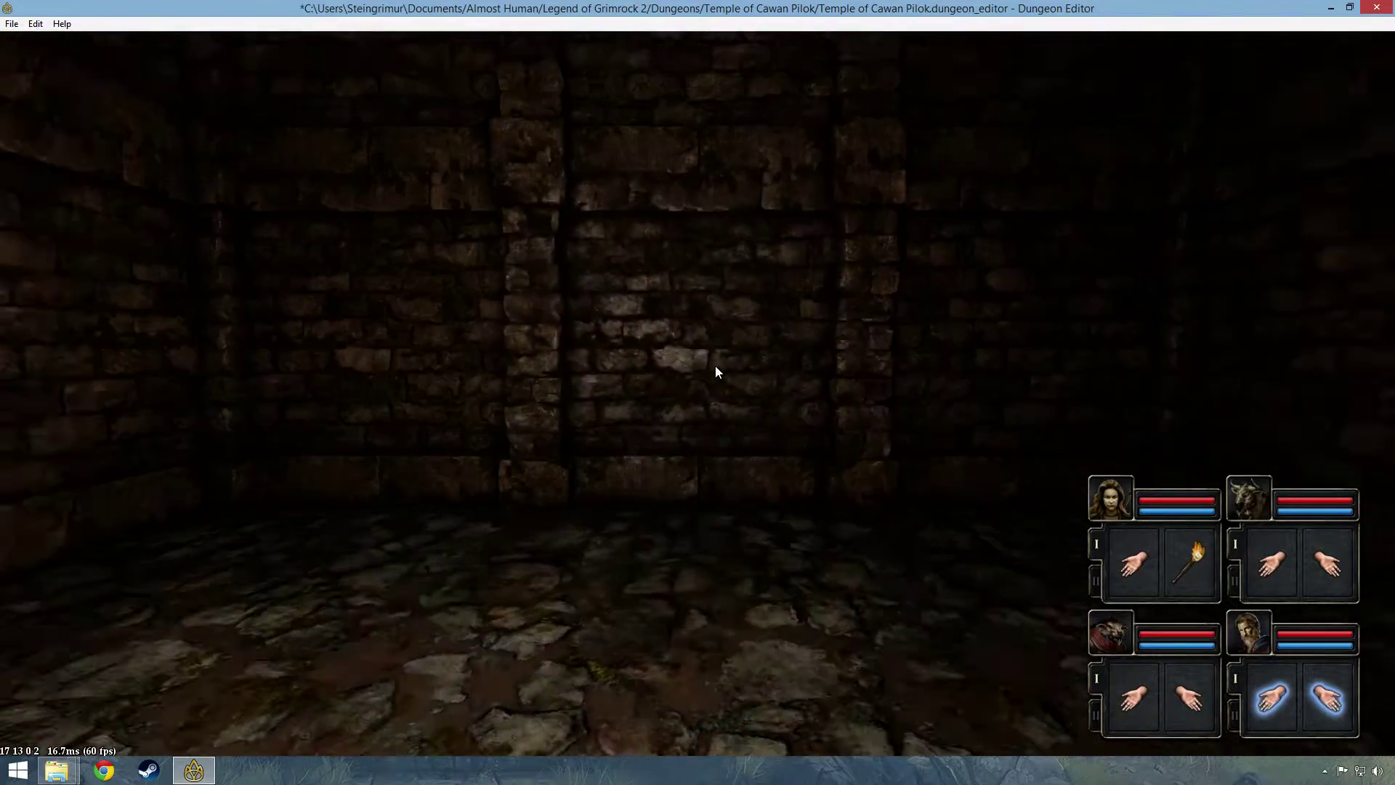
key("q")
key("a")
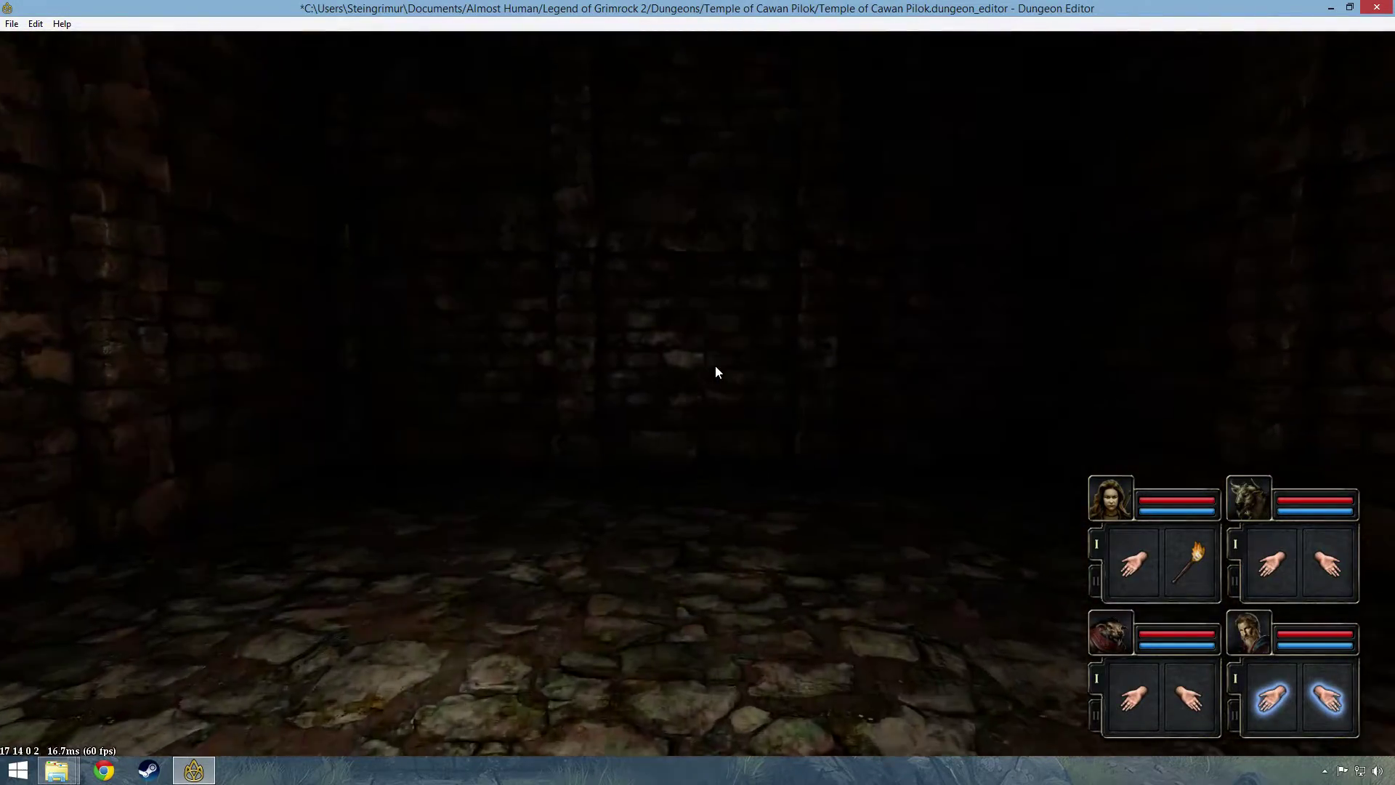
key("w")
key("Escape")
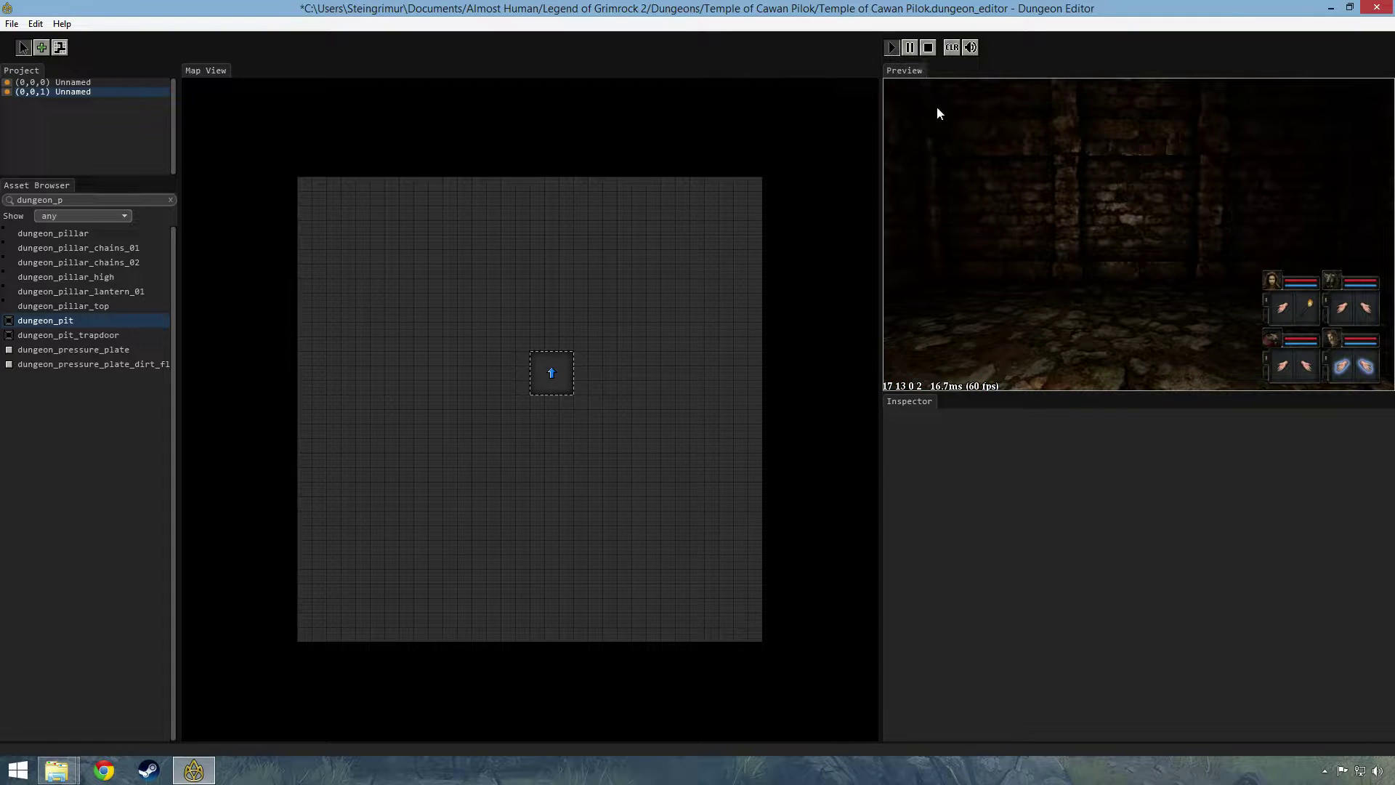
Examine the fully explored lower room and the surrounding area on the full-screen automap
key("m")
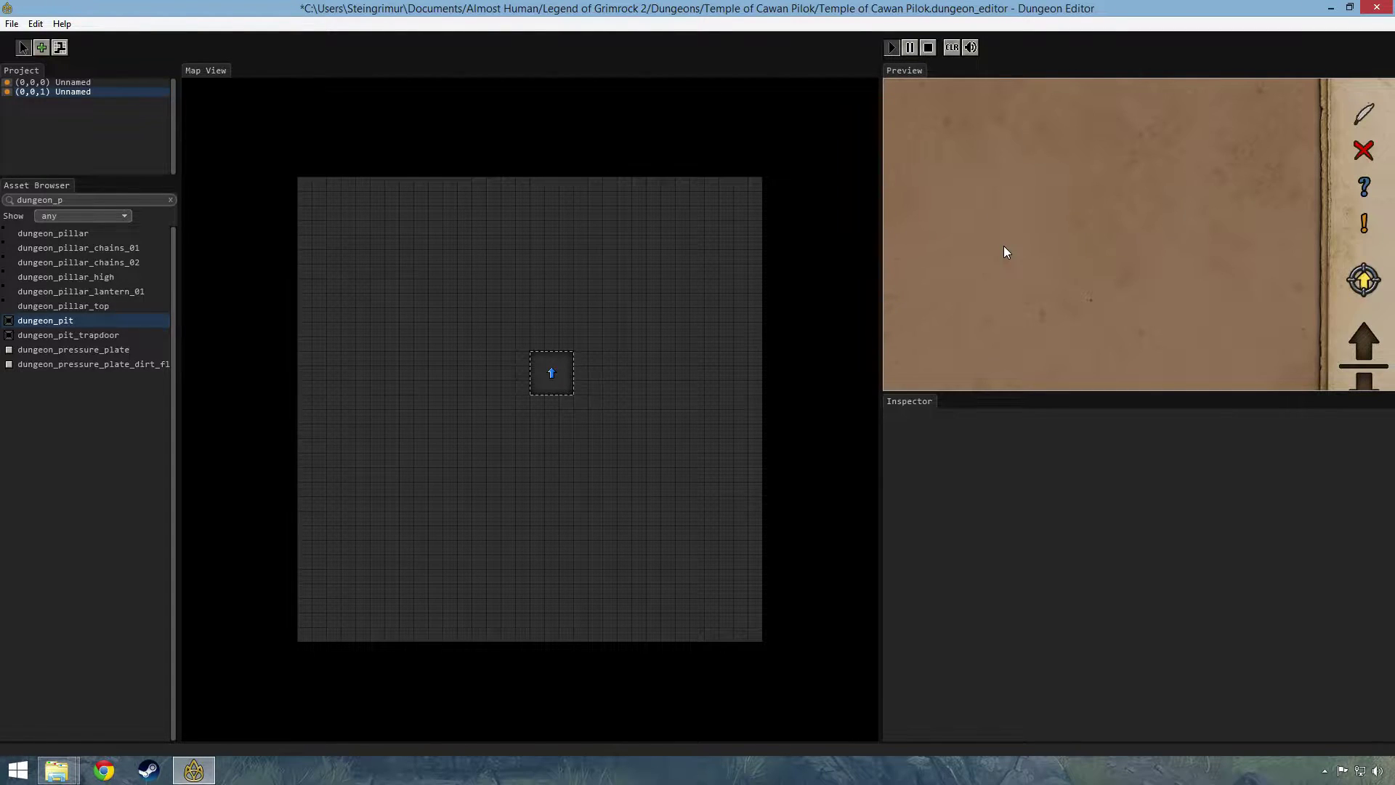
key("space")
left_click_drag(390, 351, 776, 528)
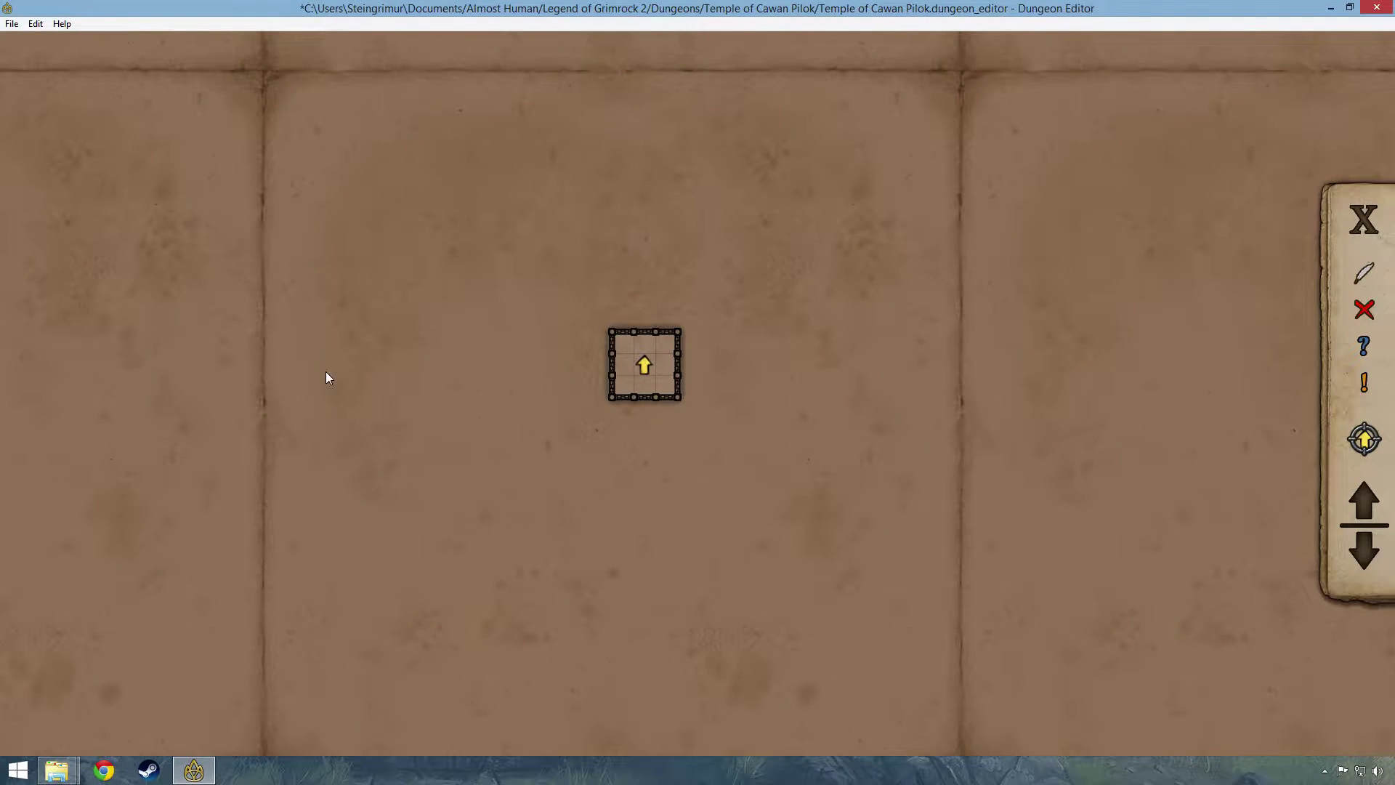
left_click_drag(327, 377, 717, 519)
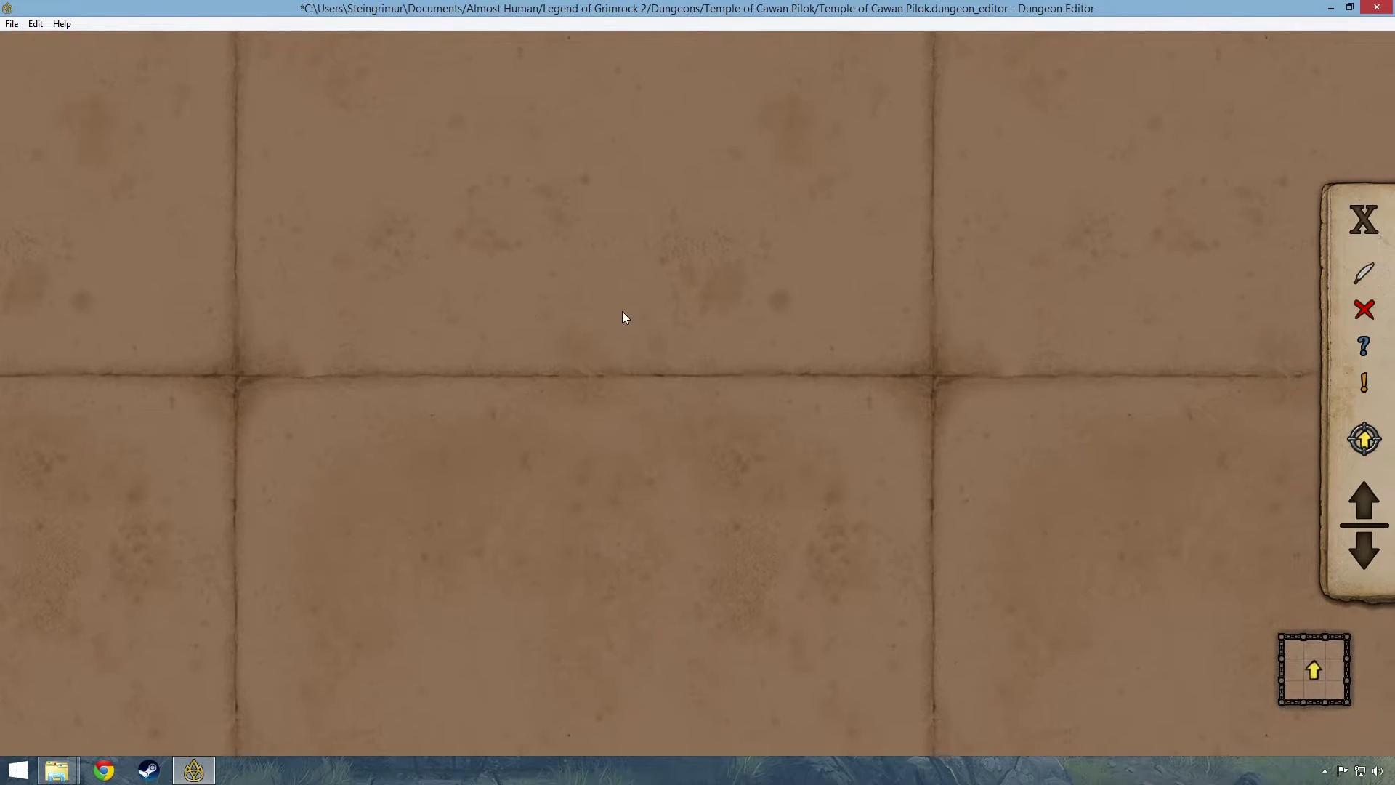
Look over the empty areas of the automap, recentre it on the party, and end the preview
left_click_drag(390, 369, 898, 247)
left_click_drag(196, 537, 277, 78)
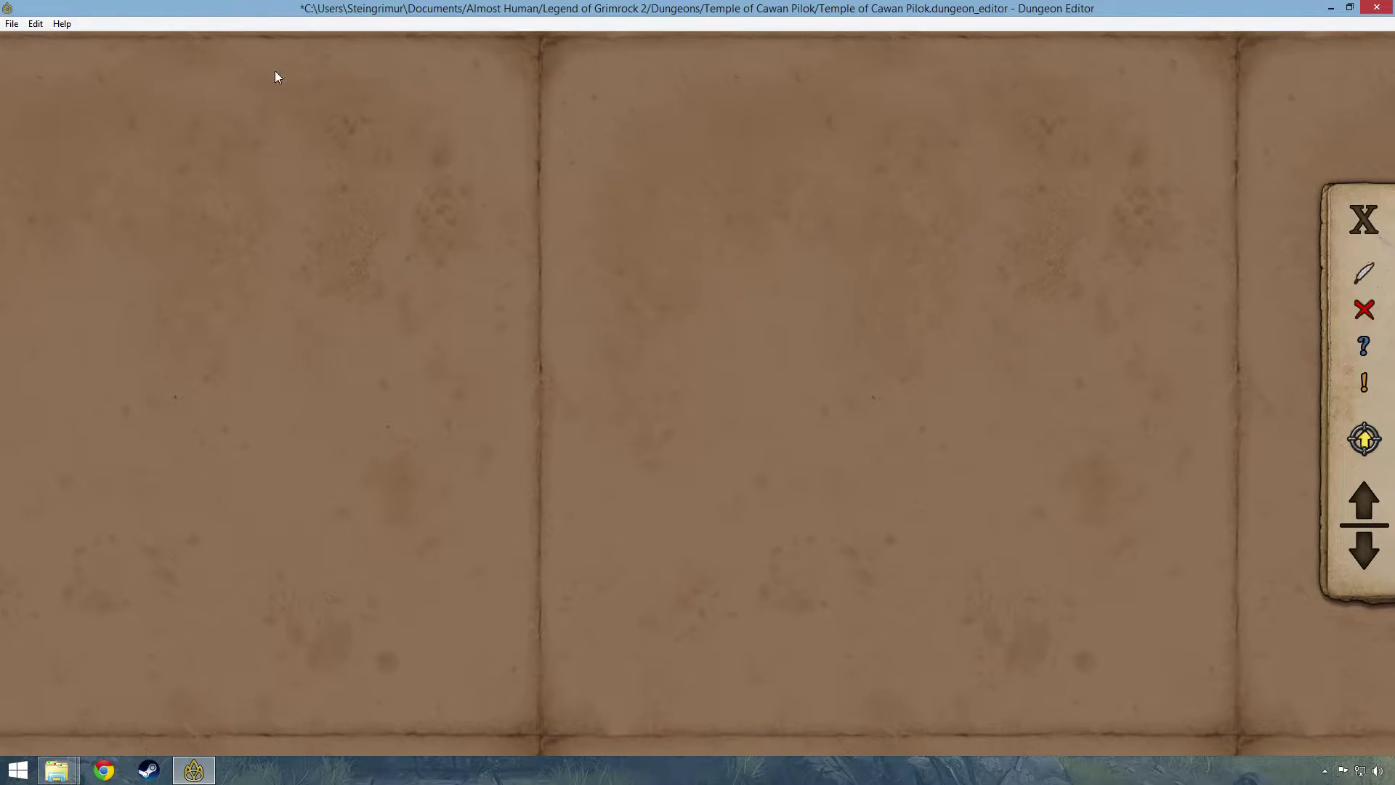
left_click(1366, 440)
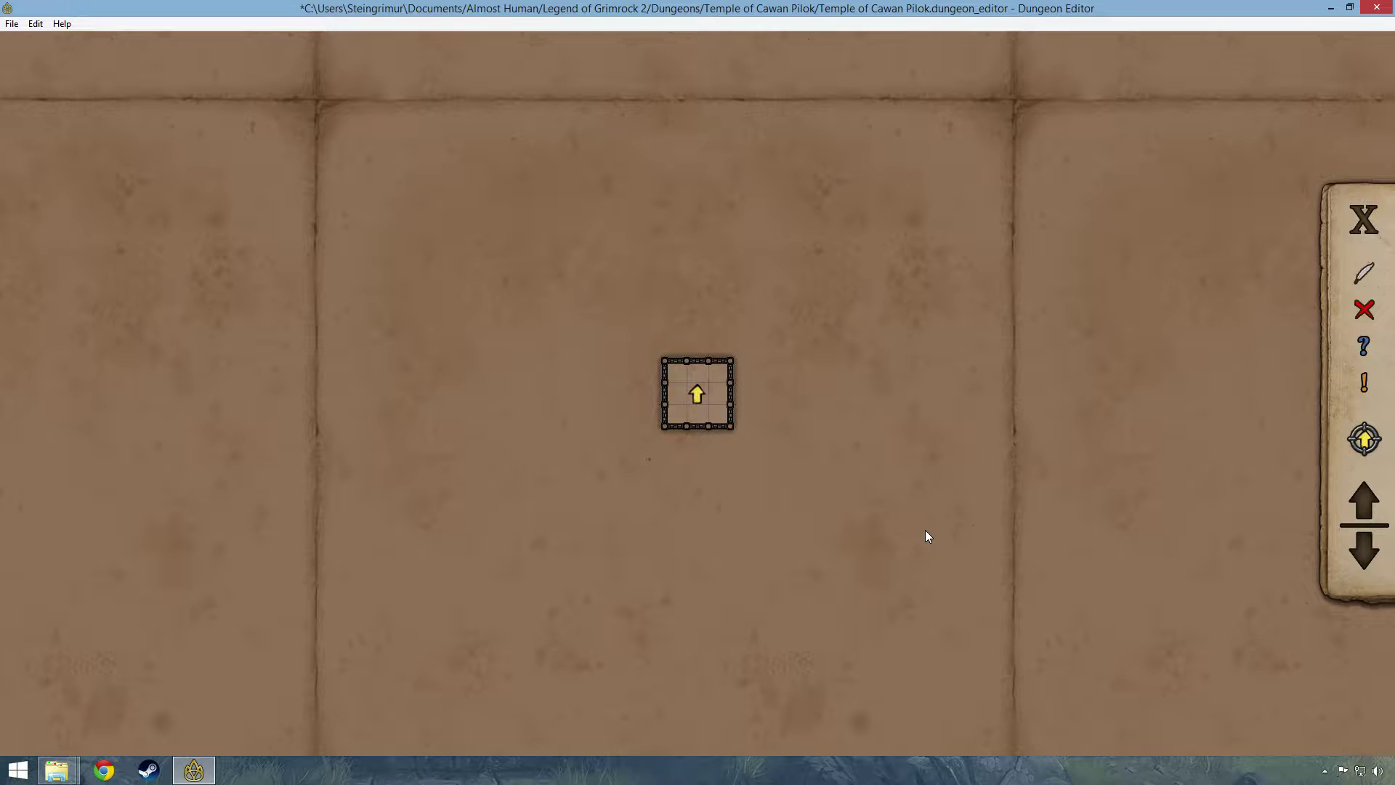
left_click_drag(889, 509, 890, 455)
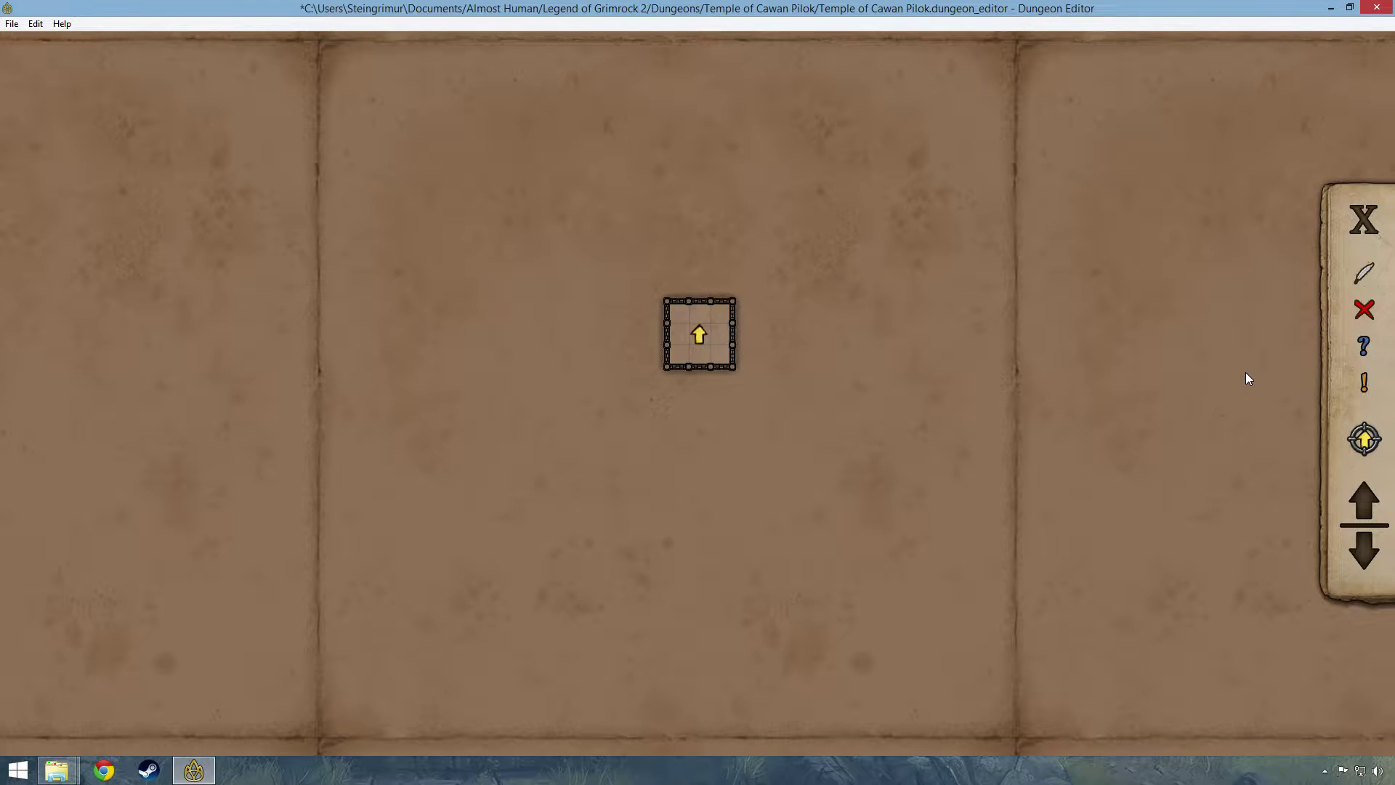
left_click_drag(927, 363, 960, 370)
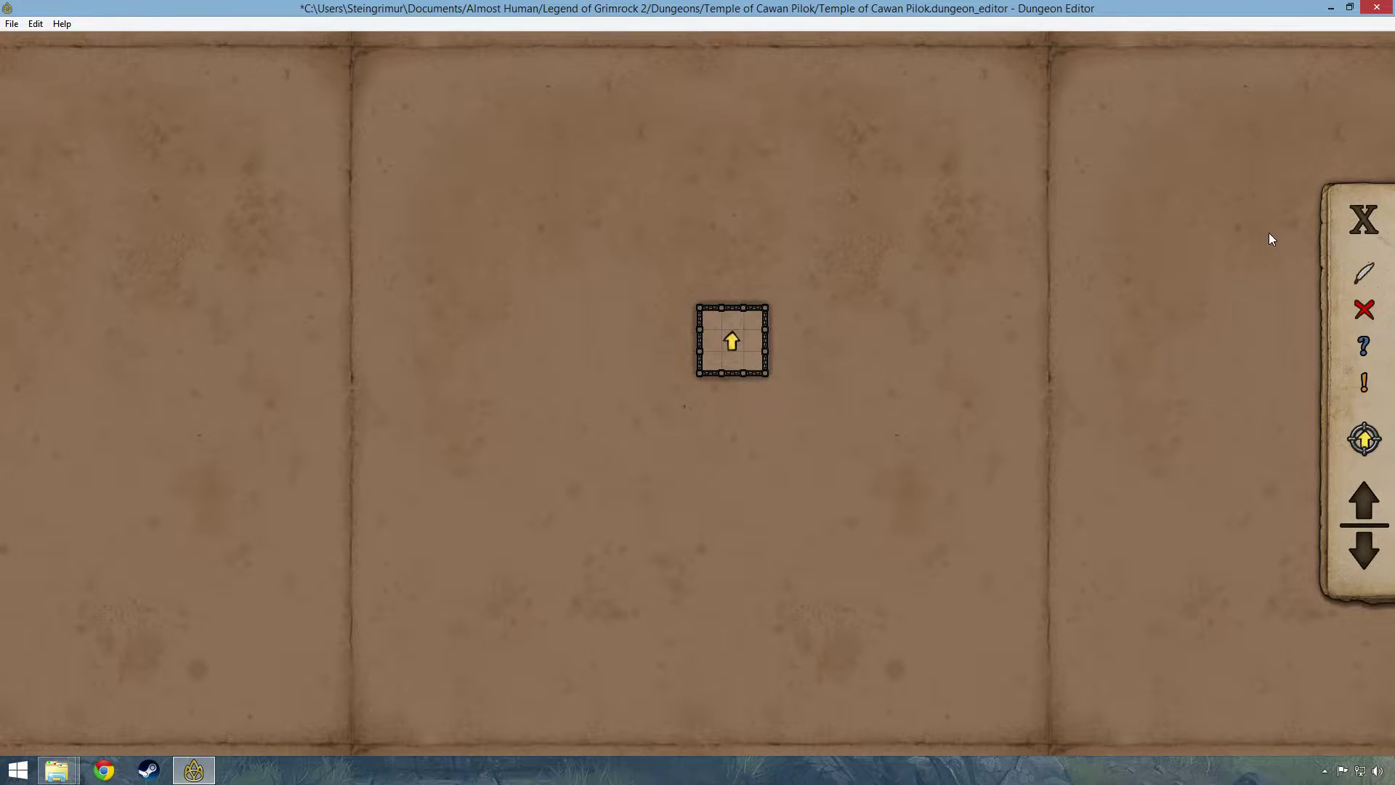
left_click(1364, 218)
key("Escape")
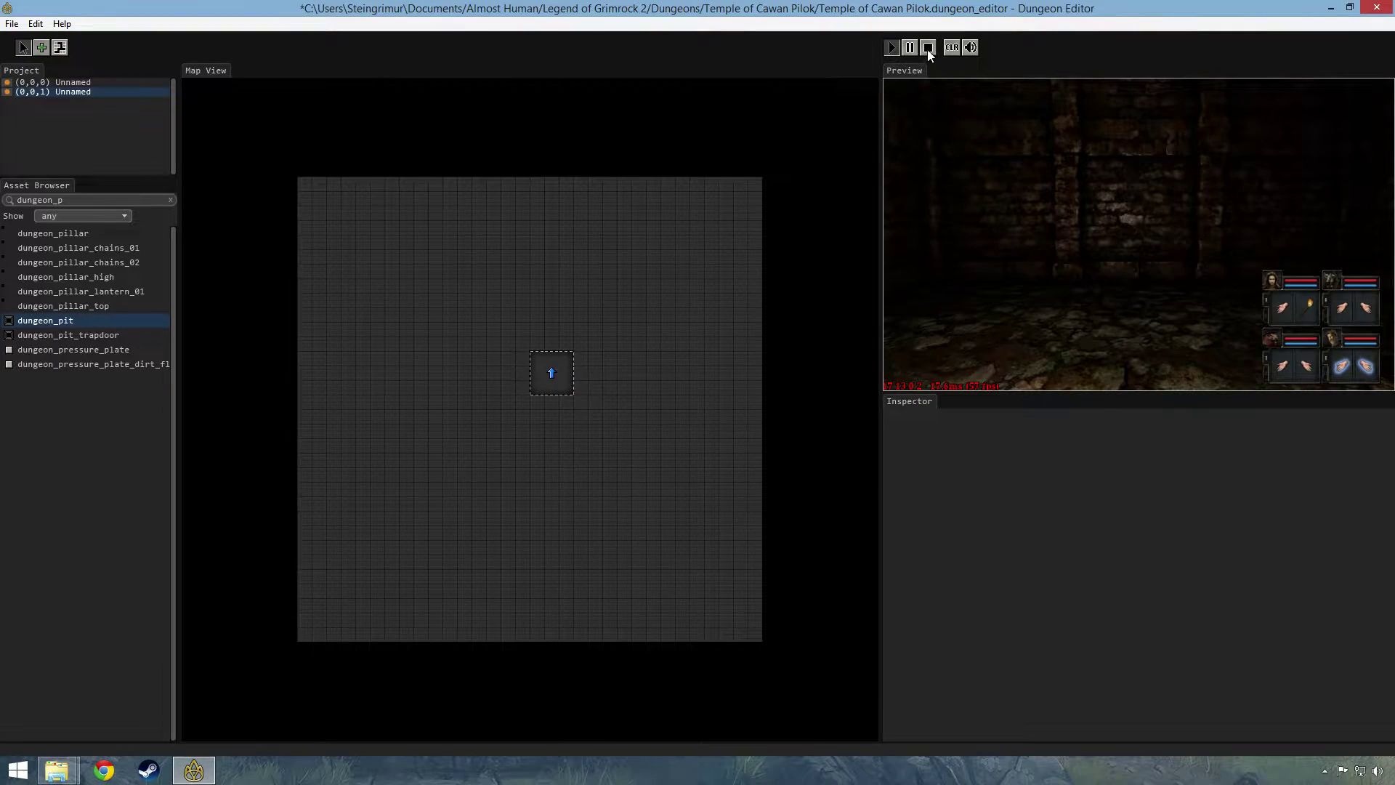
left_click(929, 49)
Add a third dungeon level and check its default map properties without changing them
right_click(63, 93)
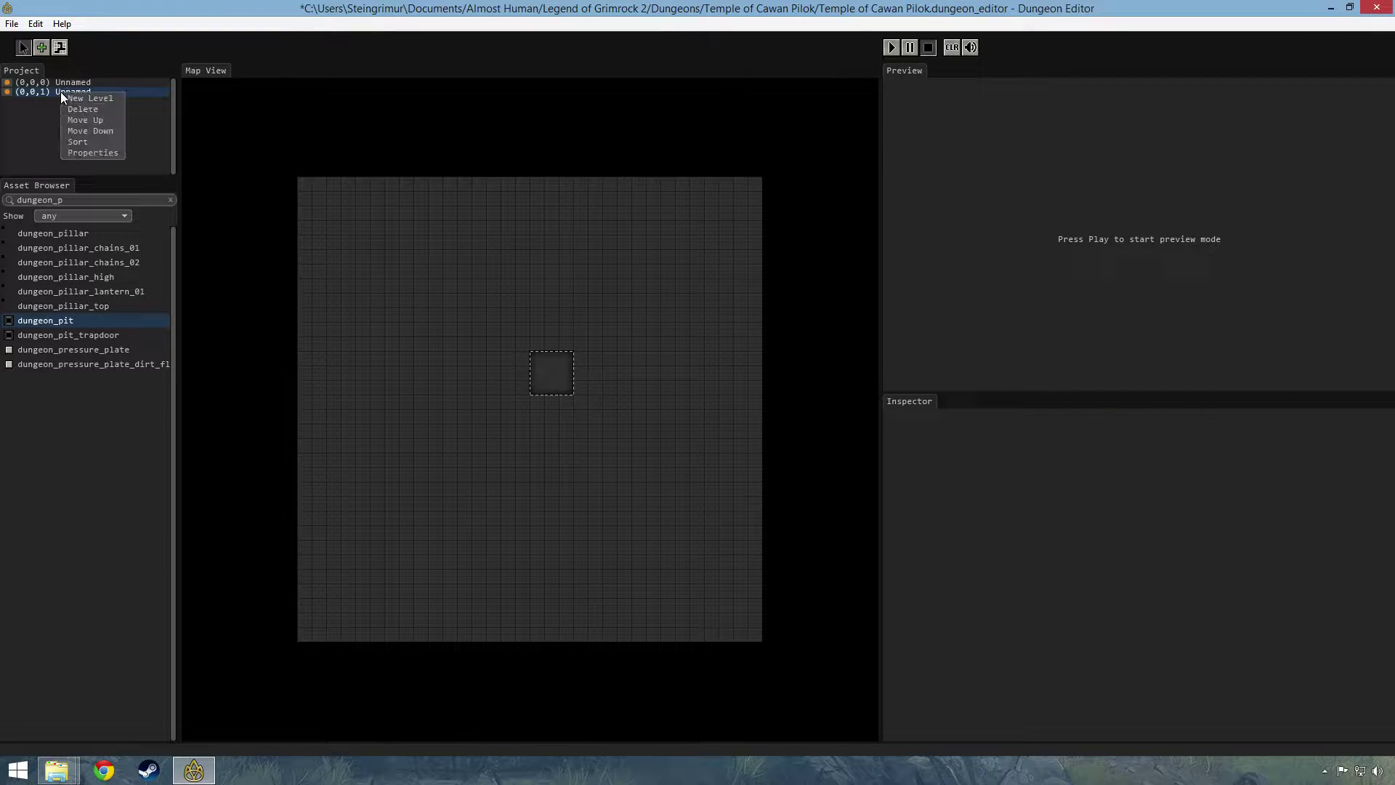
left_click(86, 99)
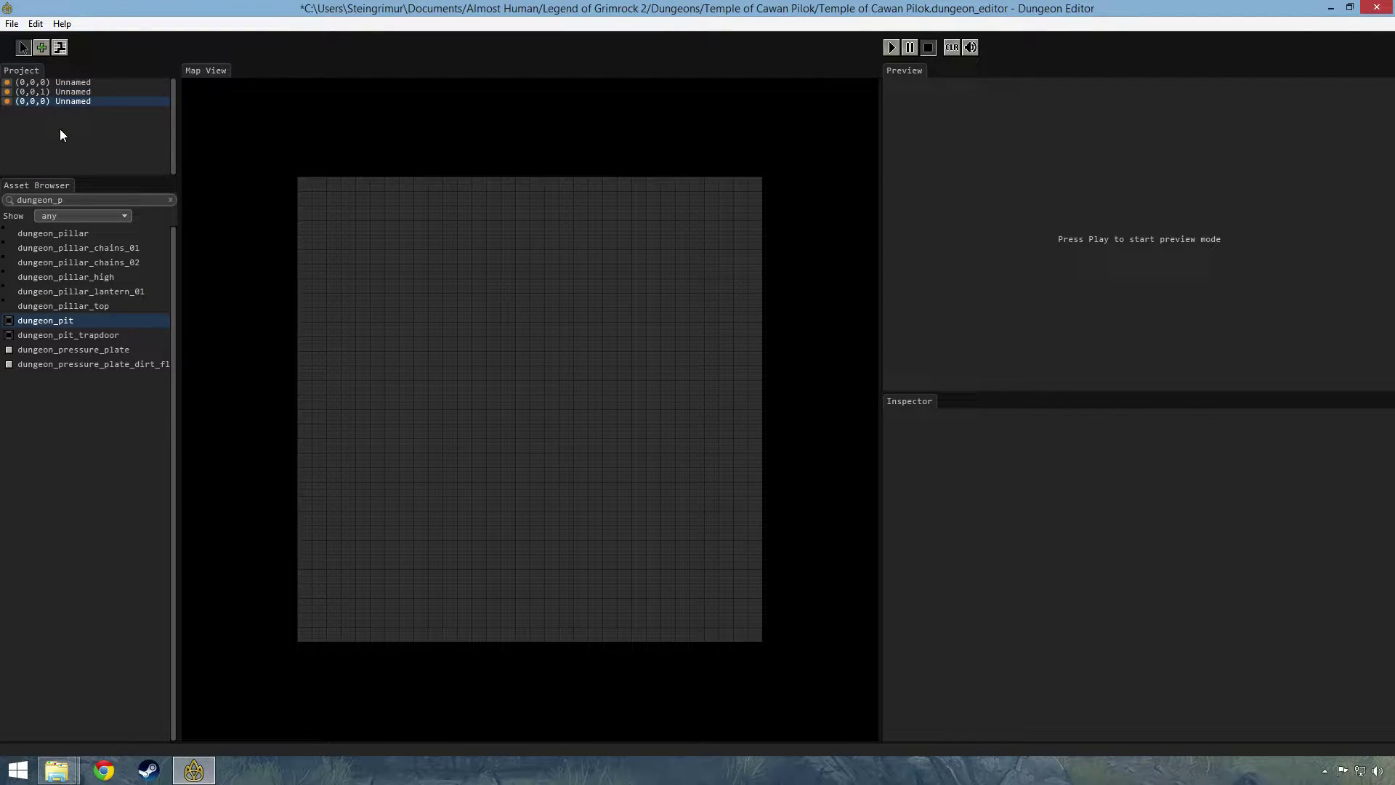
right_click(48, 100)
left_click(78, 160)
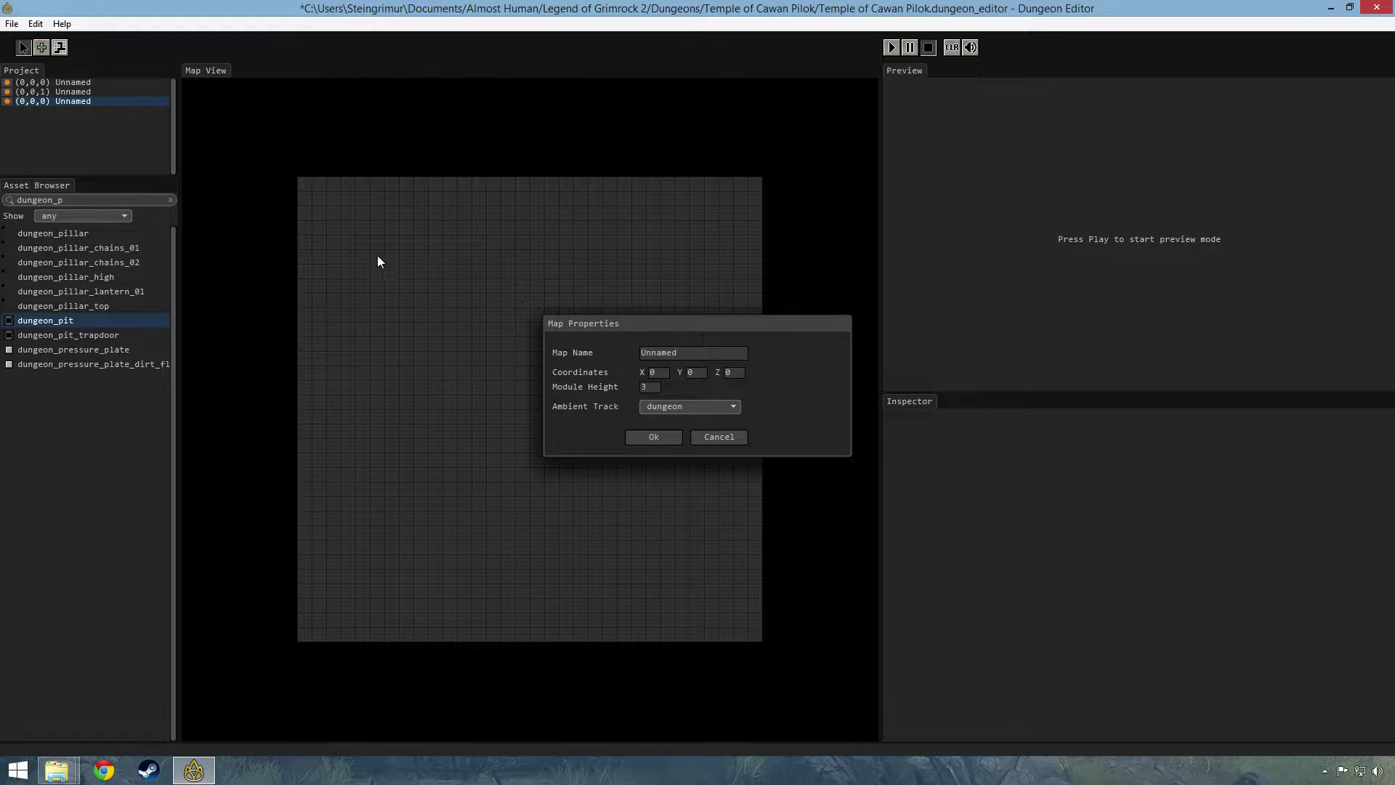
left_click(727, 441)
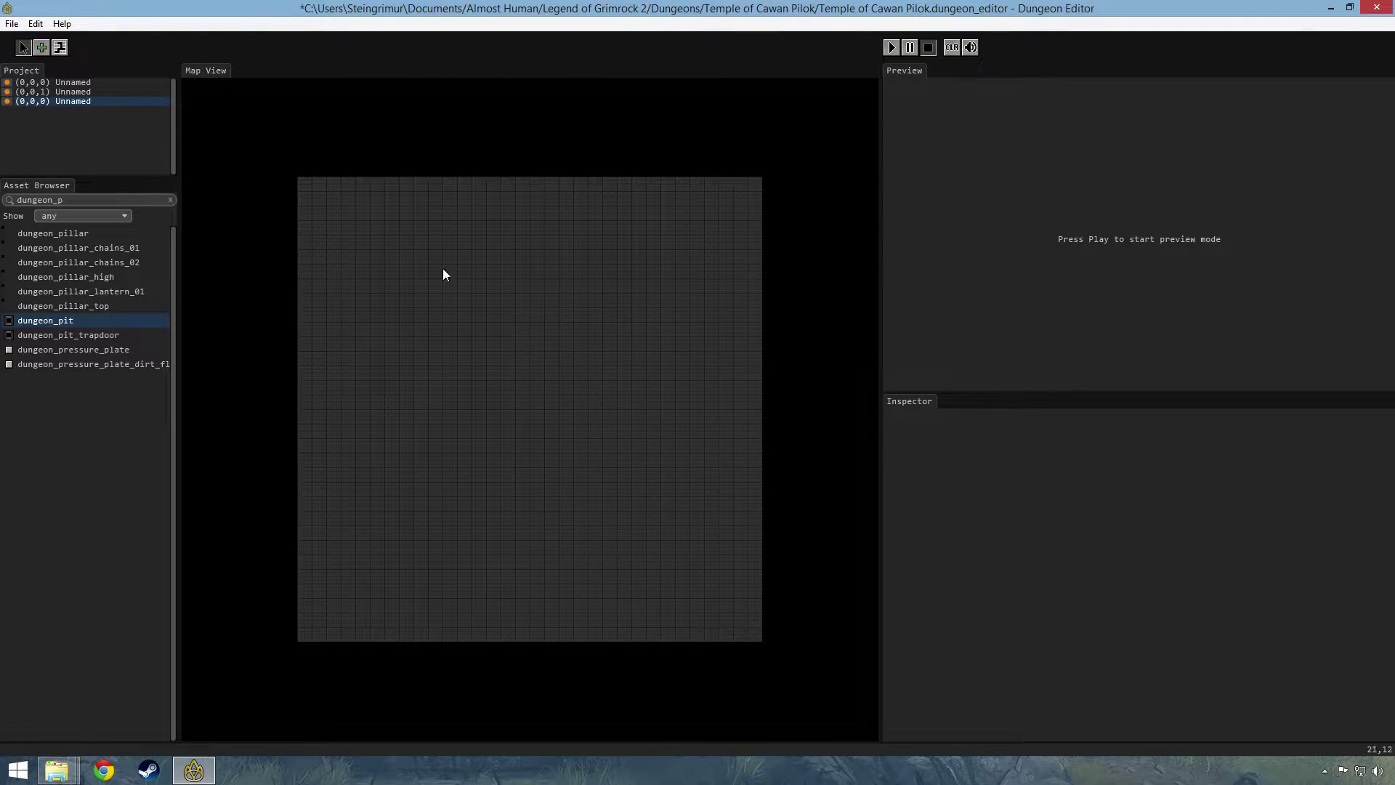
Compare the layout of the starting level with the new empty level
left_click(58, 82)
left_click(62, 101)
left_click(58, 82)
left_click(60, 100)
Preview the dungeon full-screen, check the party's surroundings and automap, and return the preview to normal size
left_click(889, 47)
key("space")
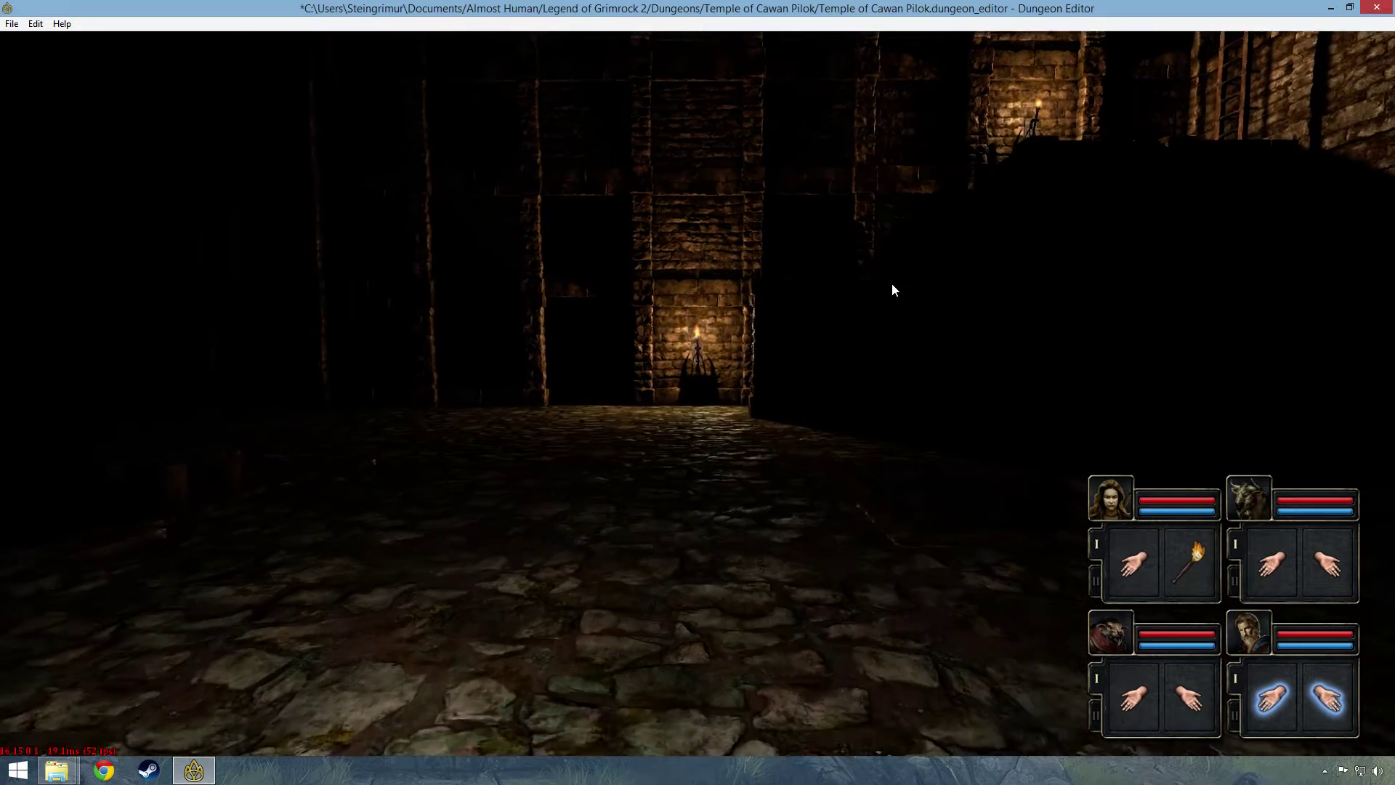
key("Tab")
key("m")
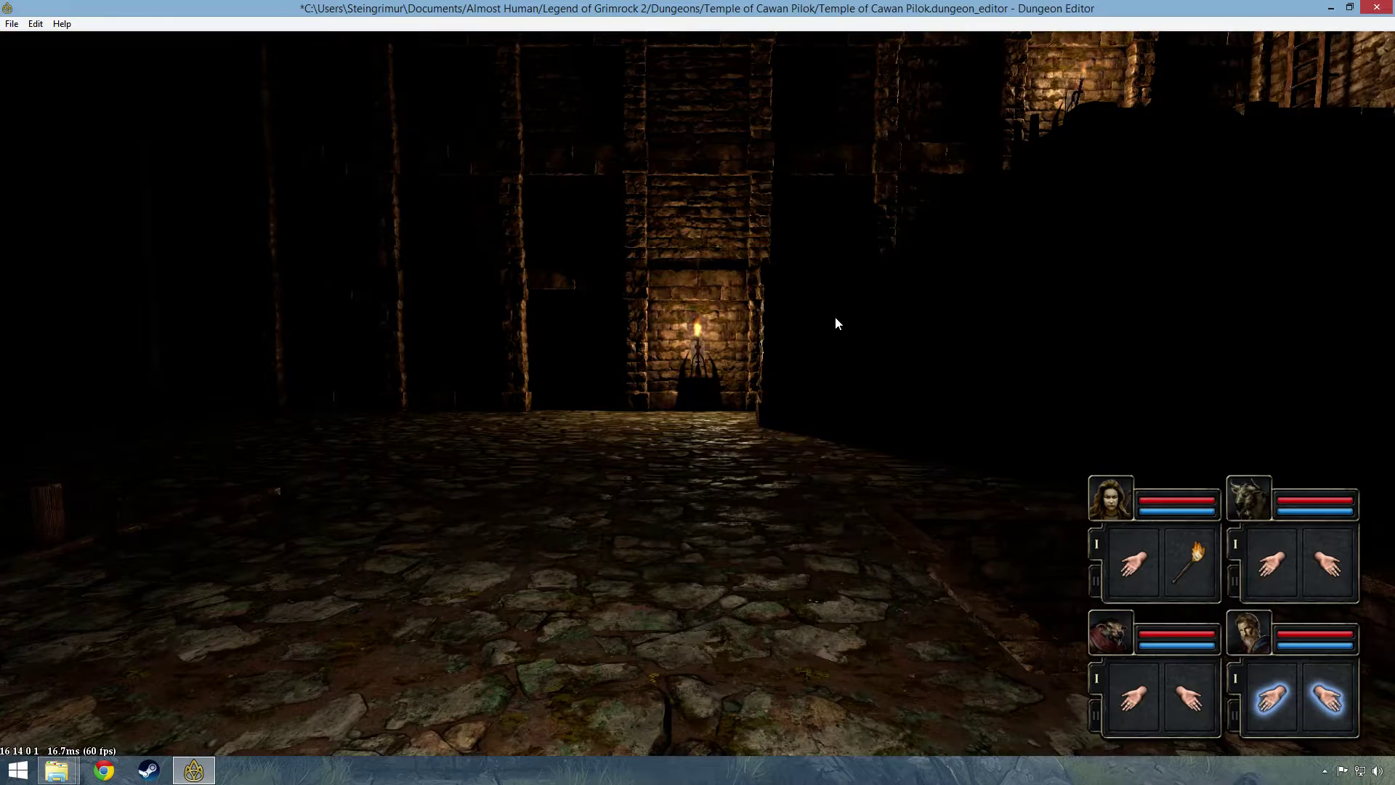
key("F11")
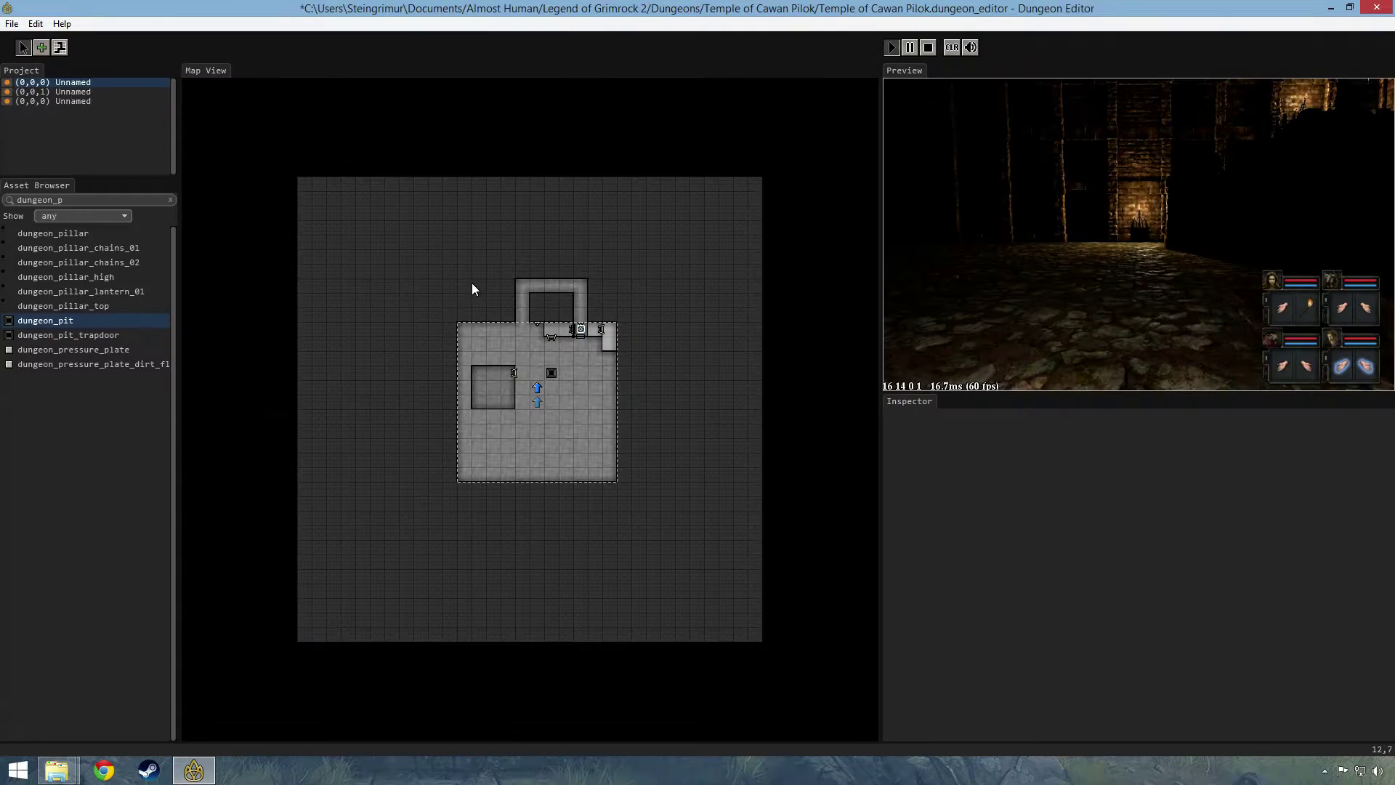
Compare the two levels sharing coordinates (0,0,0) and check the full-screen automap for any overlap
left_click(57, 101)
left_click(59, 81)
left_click(55, 102)
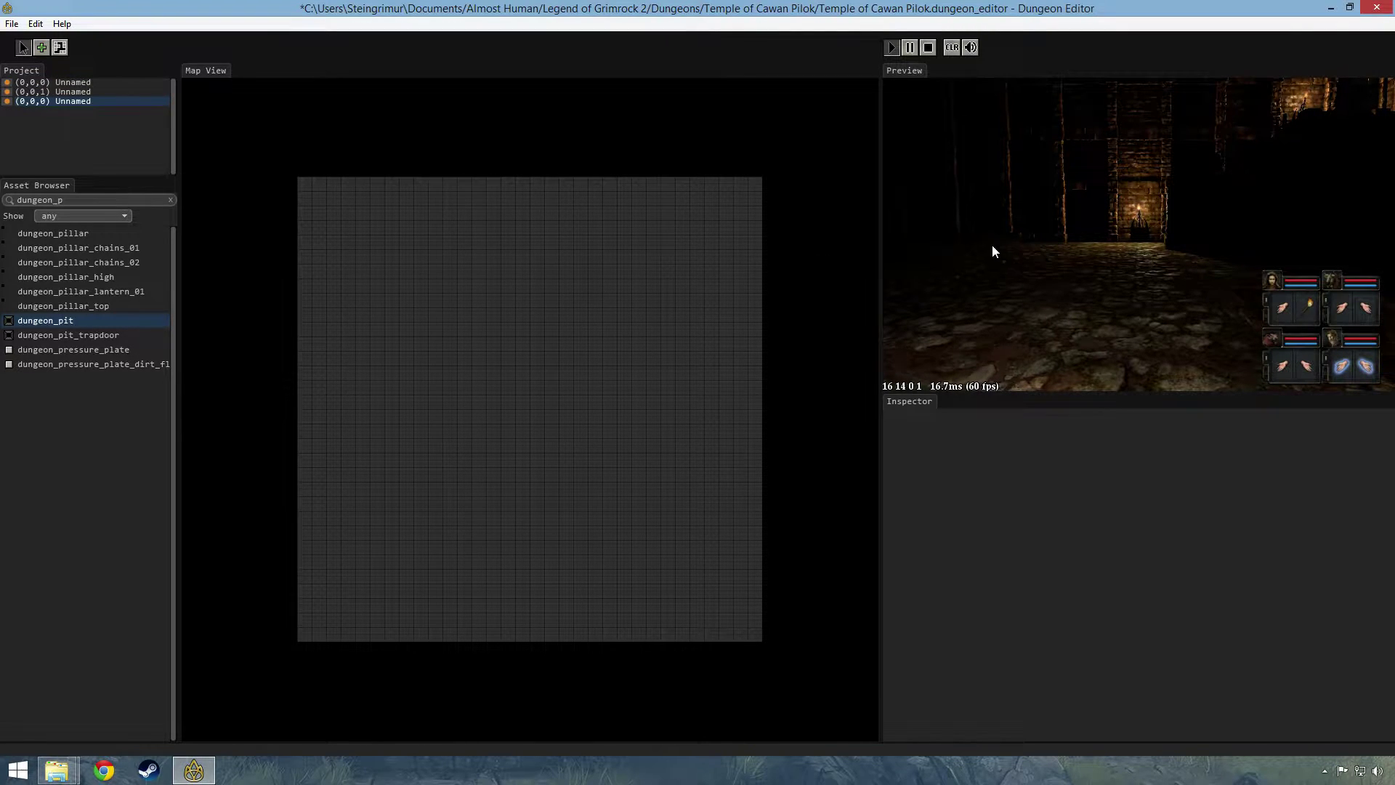
key("F11")
key("Tab")
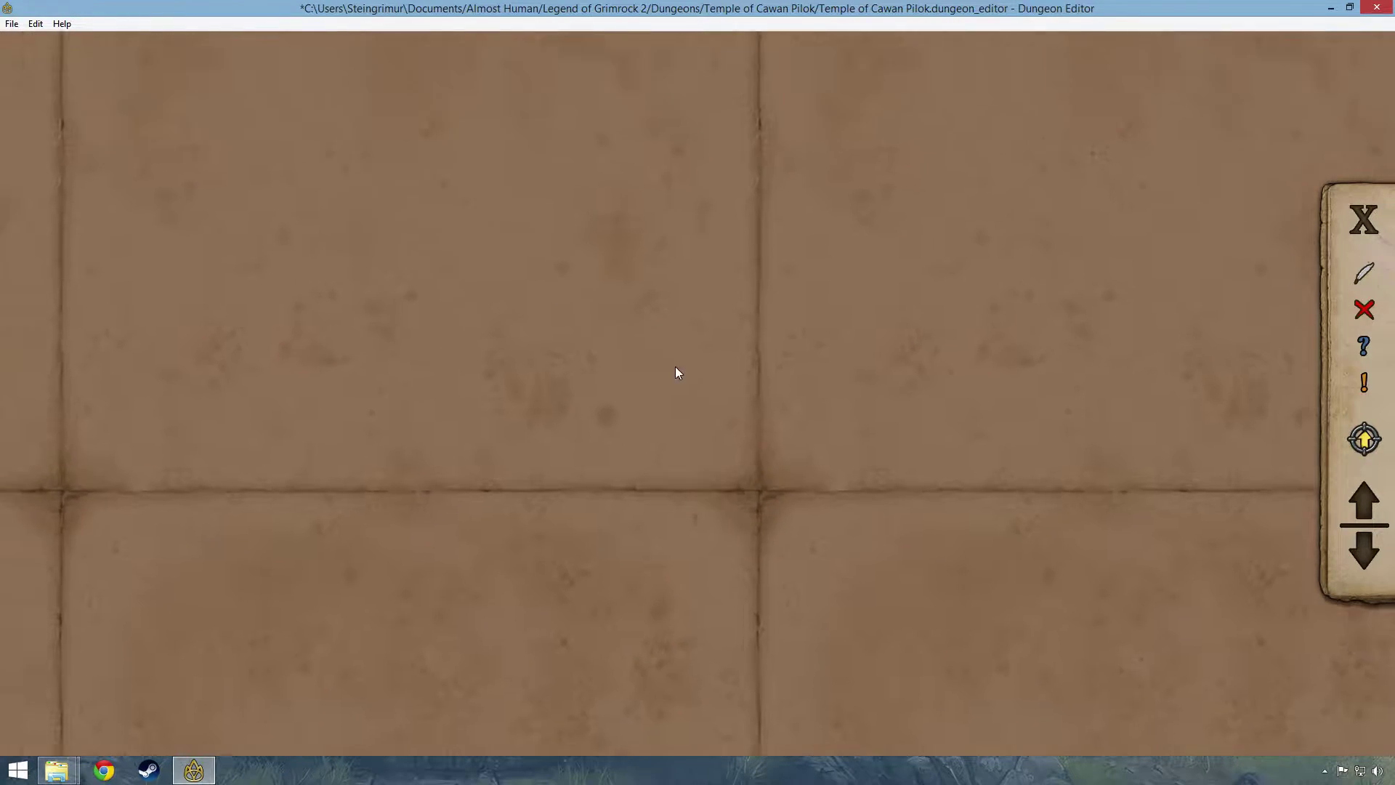
key("Tab")
key("F11")
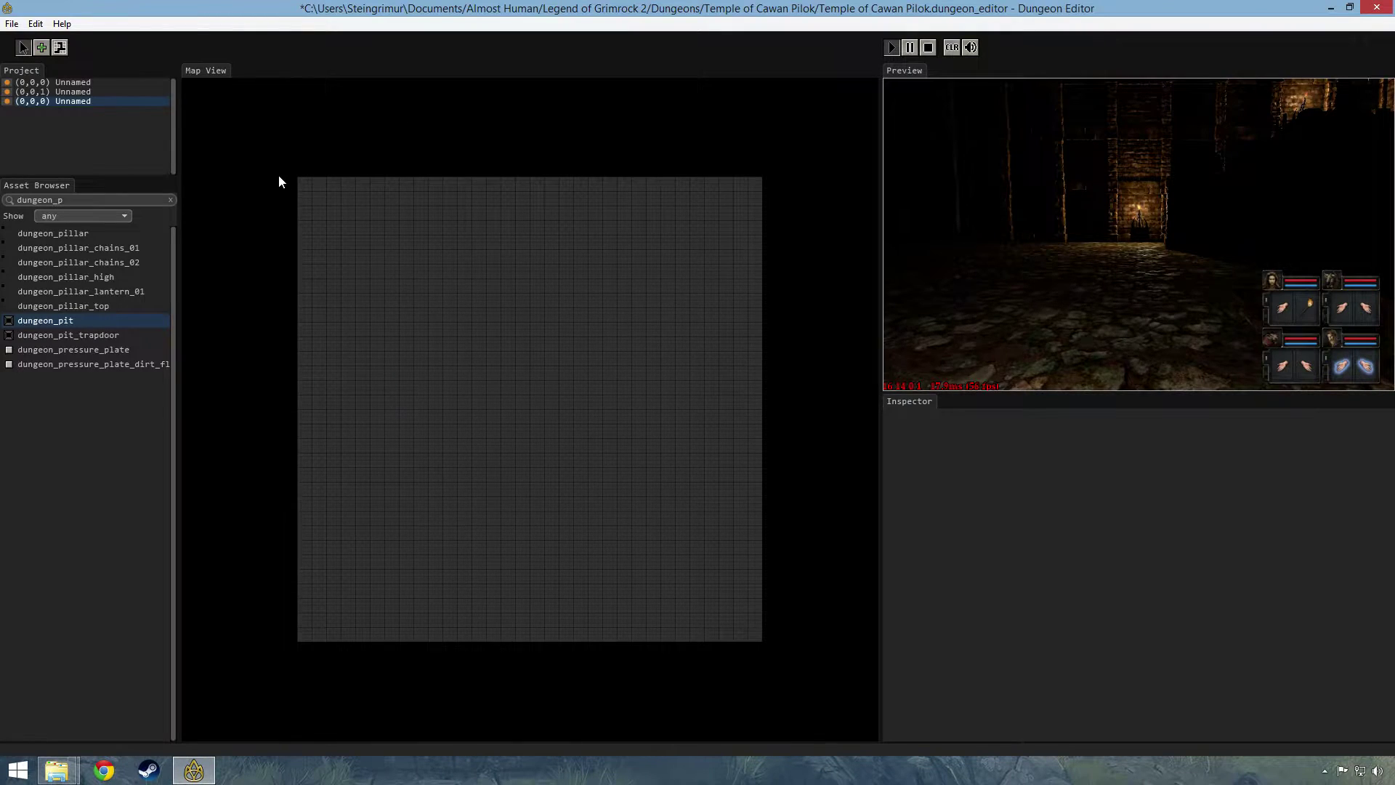
Set the X coordinate of the new third level to 1 in its map properties
right_click(41, 101)
left_click(71, 132)
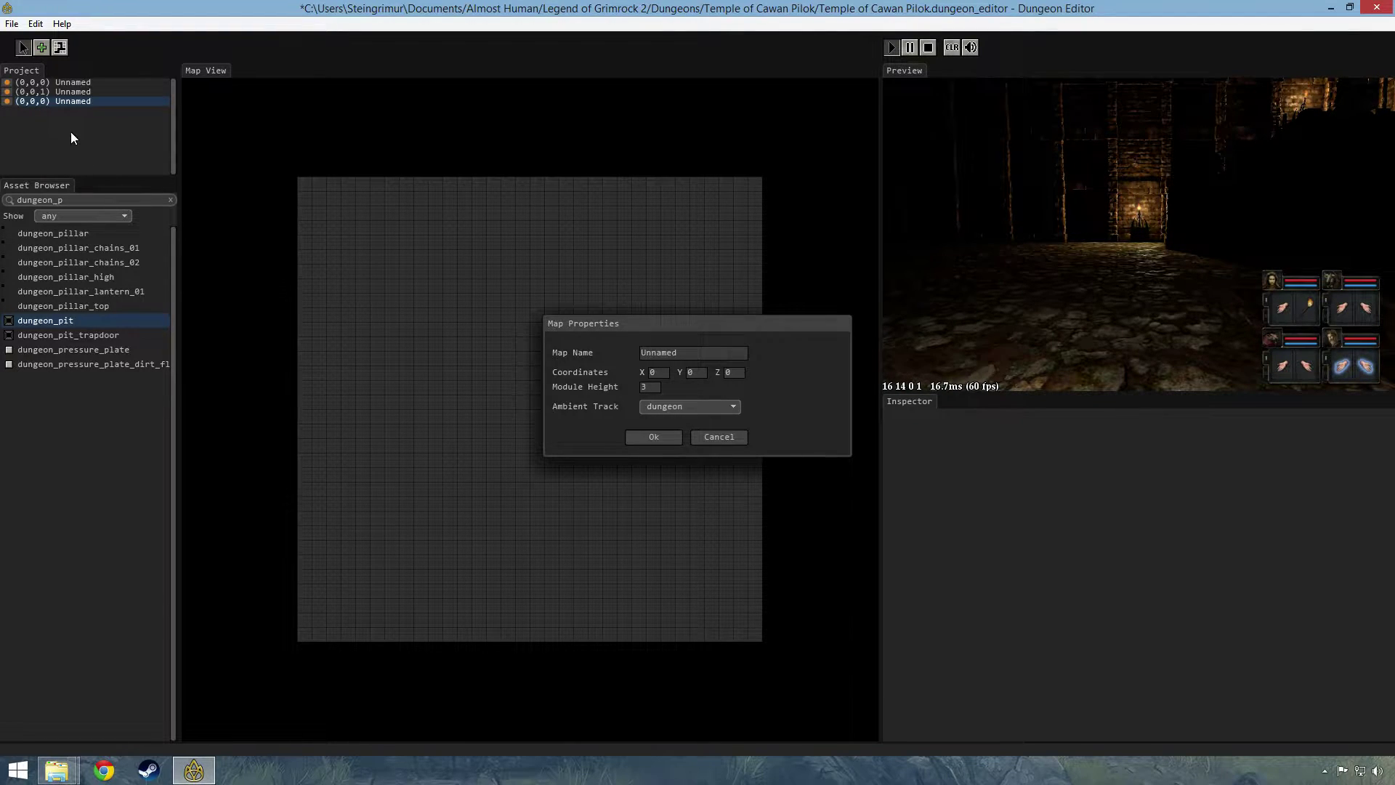
double_click(657, 372)
type("1")
left_click(658, 436)
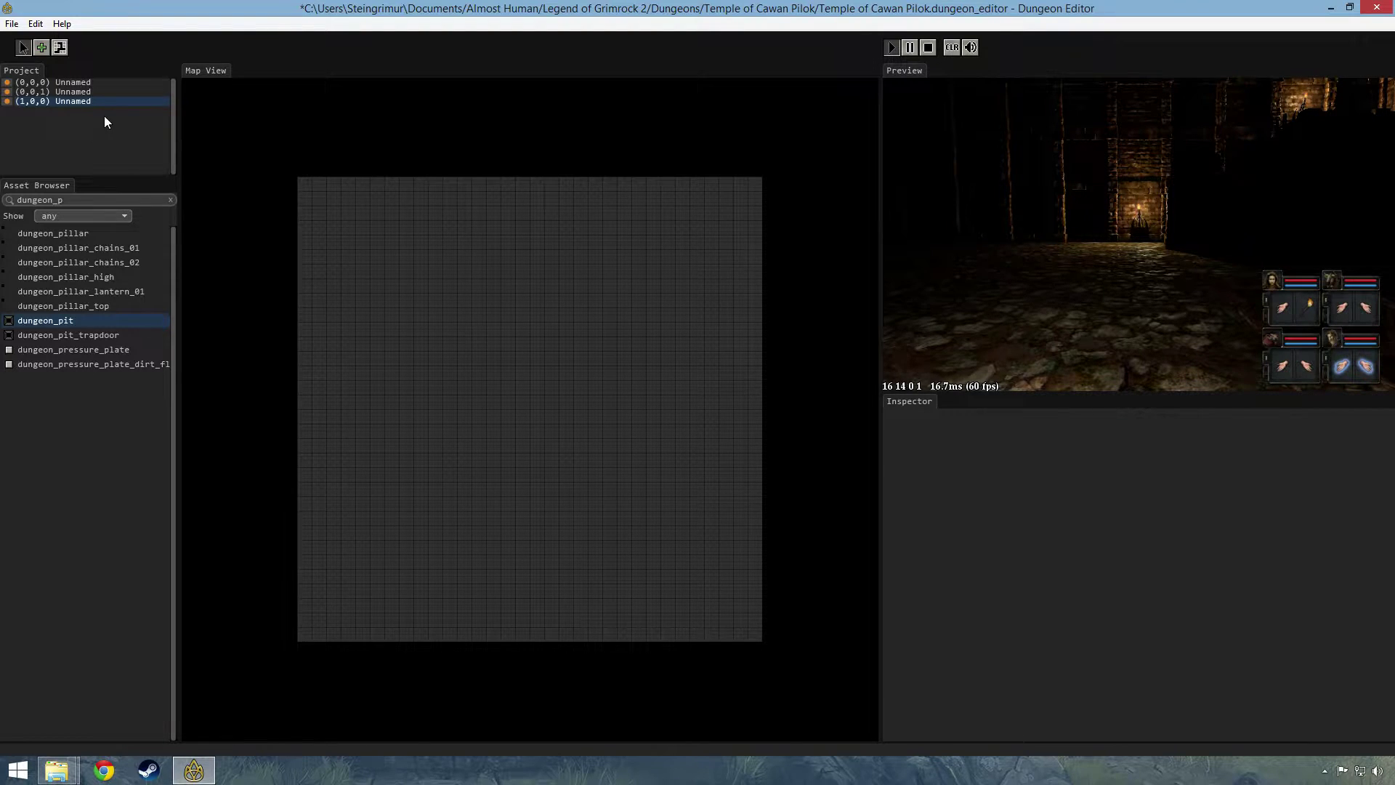
Compare the maps of the three levels to see how their coordinates relate
left_click(81, 83)
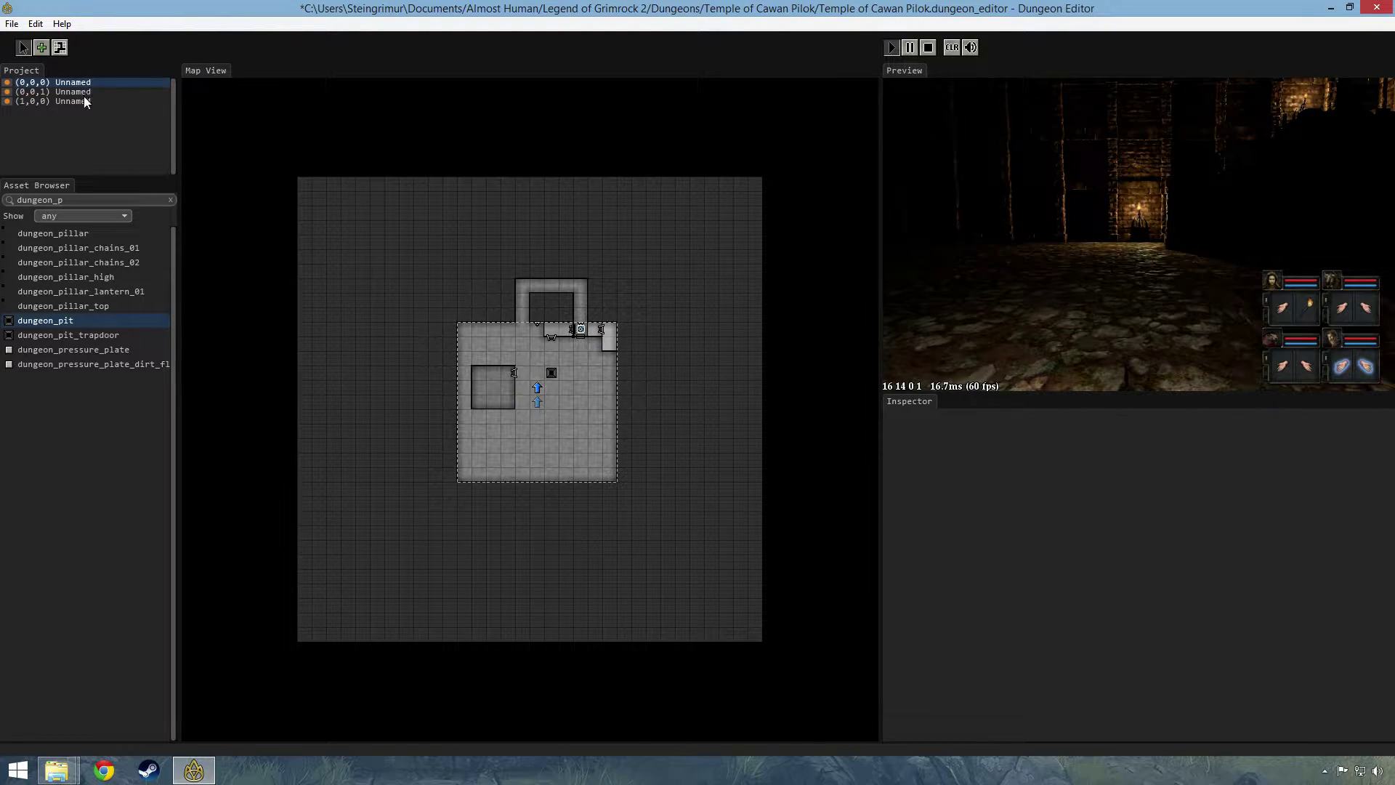
left_click(84, 101)
left_click(84, 91)
left_click(85, 101)
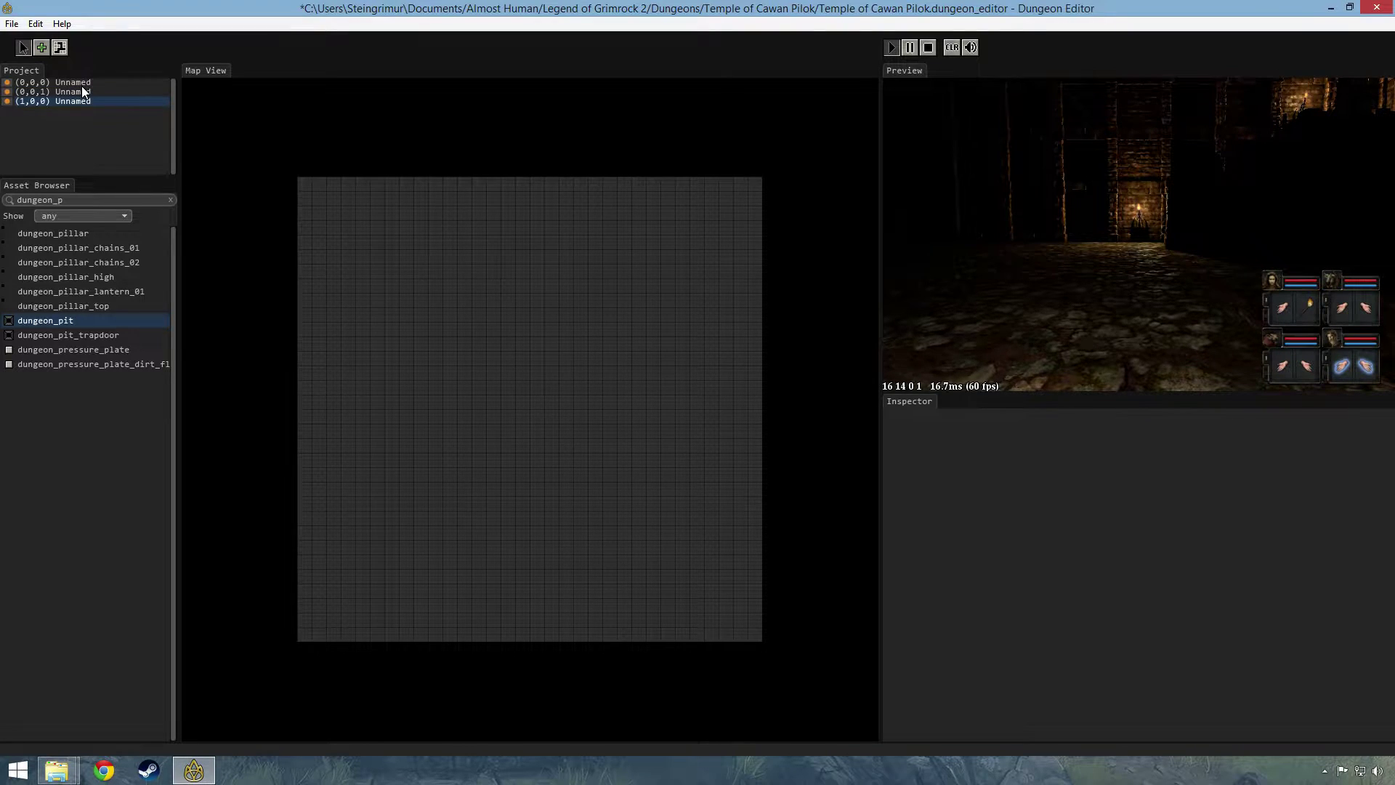
Rename the level at coordinates (0,0,0) to "start"
left_click(81, 82)
right_click(80, 82)
left_click(113, 142)
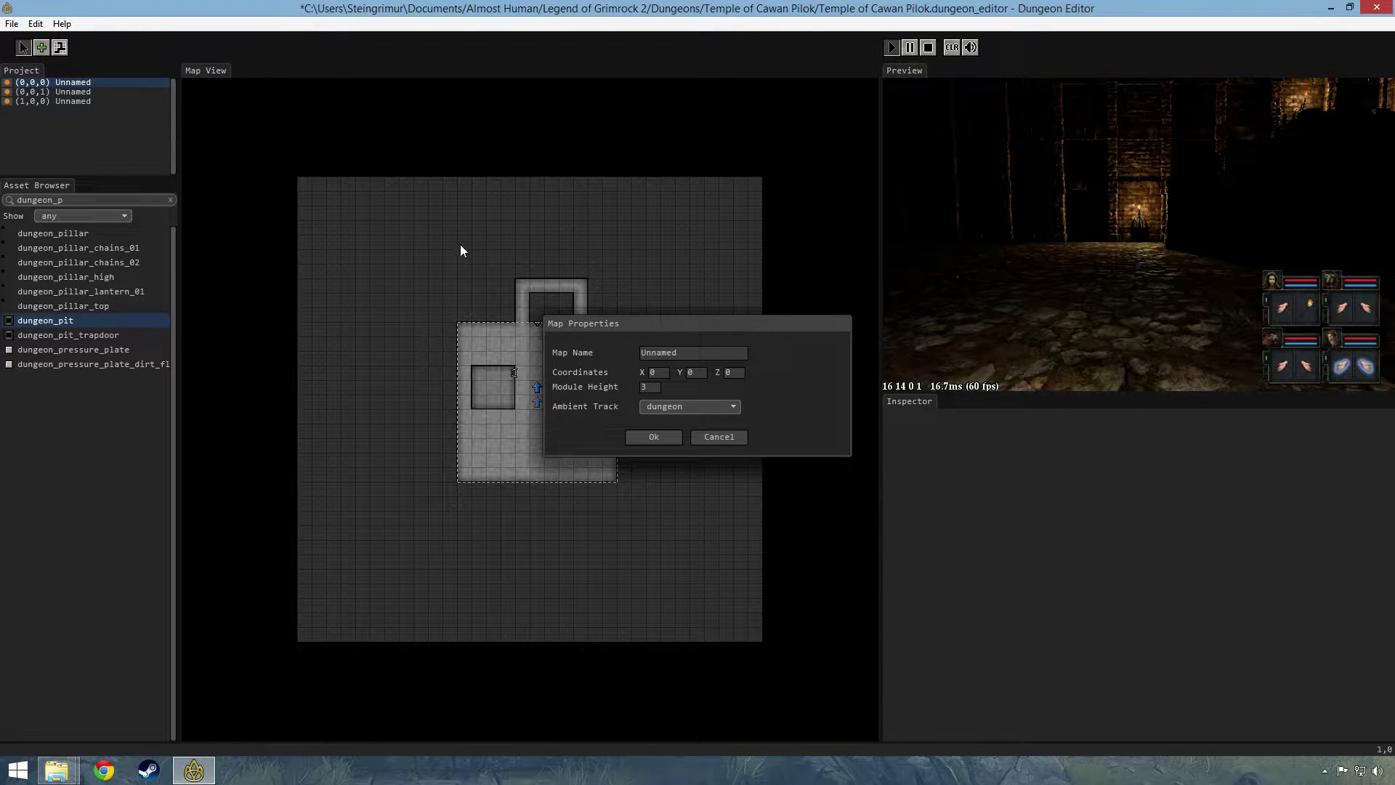
double_click(689, 354)
type("start")
left_click(654, 436)
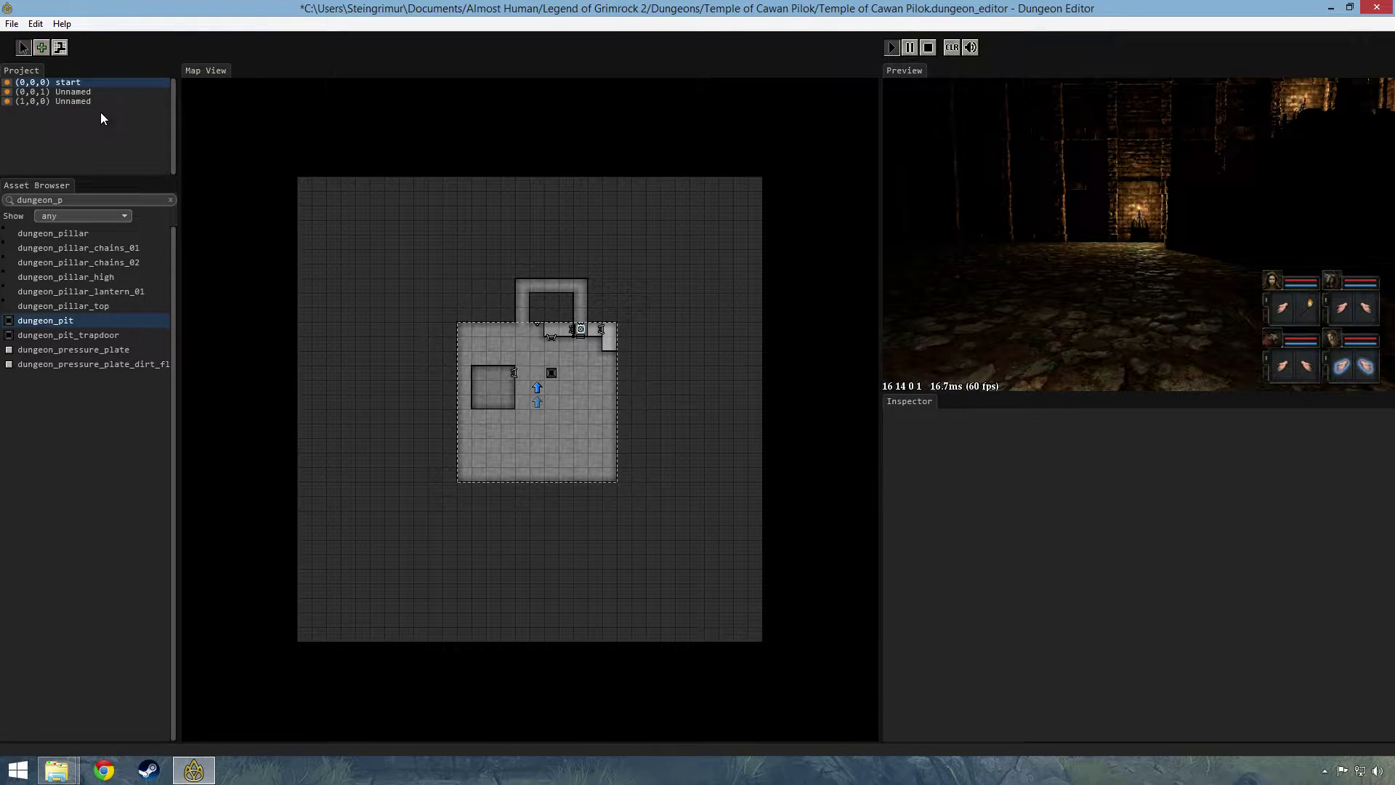
Rename the level at coordinates (0,0,1) to "down"
left_click(76, 92)
right_click(75, 93)
left_click(115, 142)
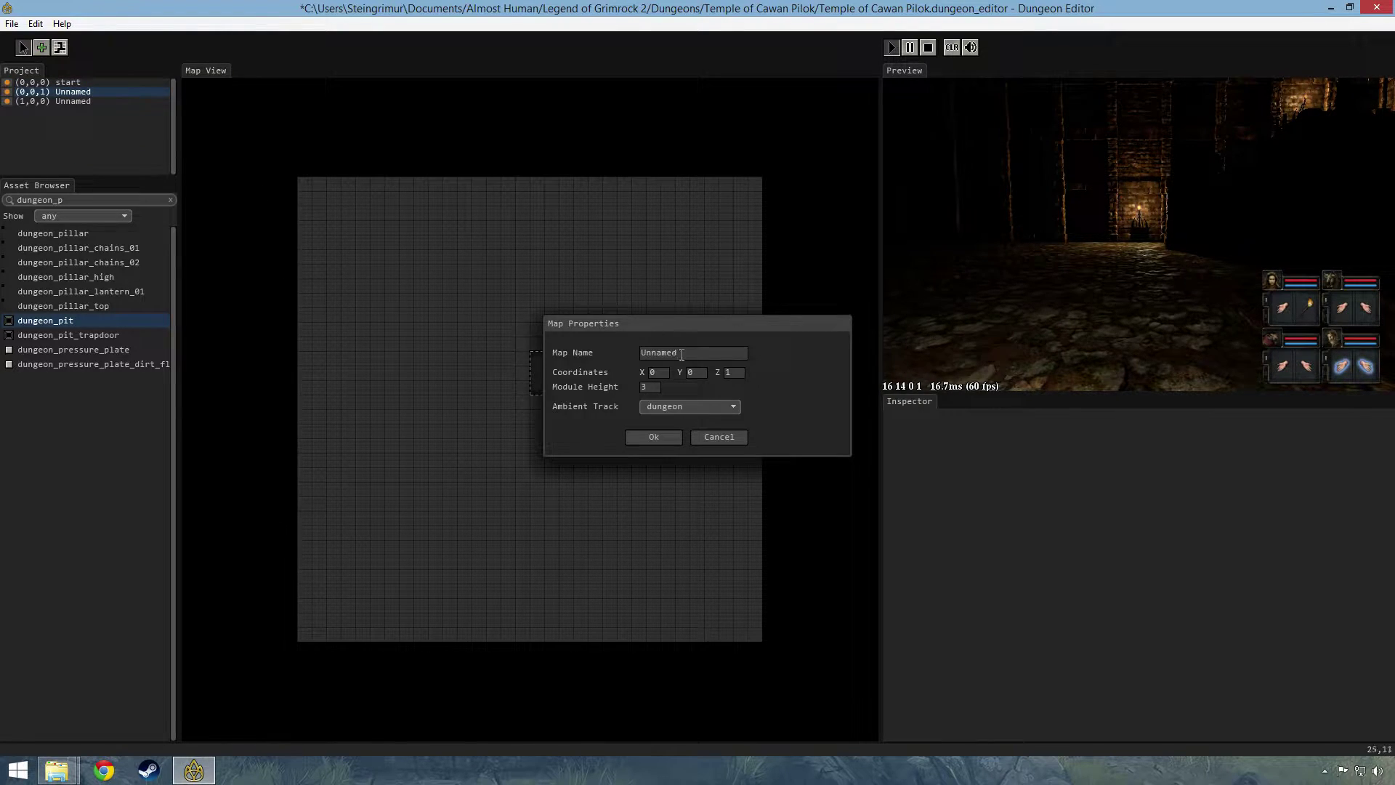
type("down")
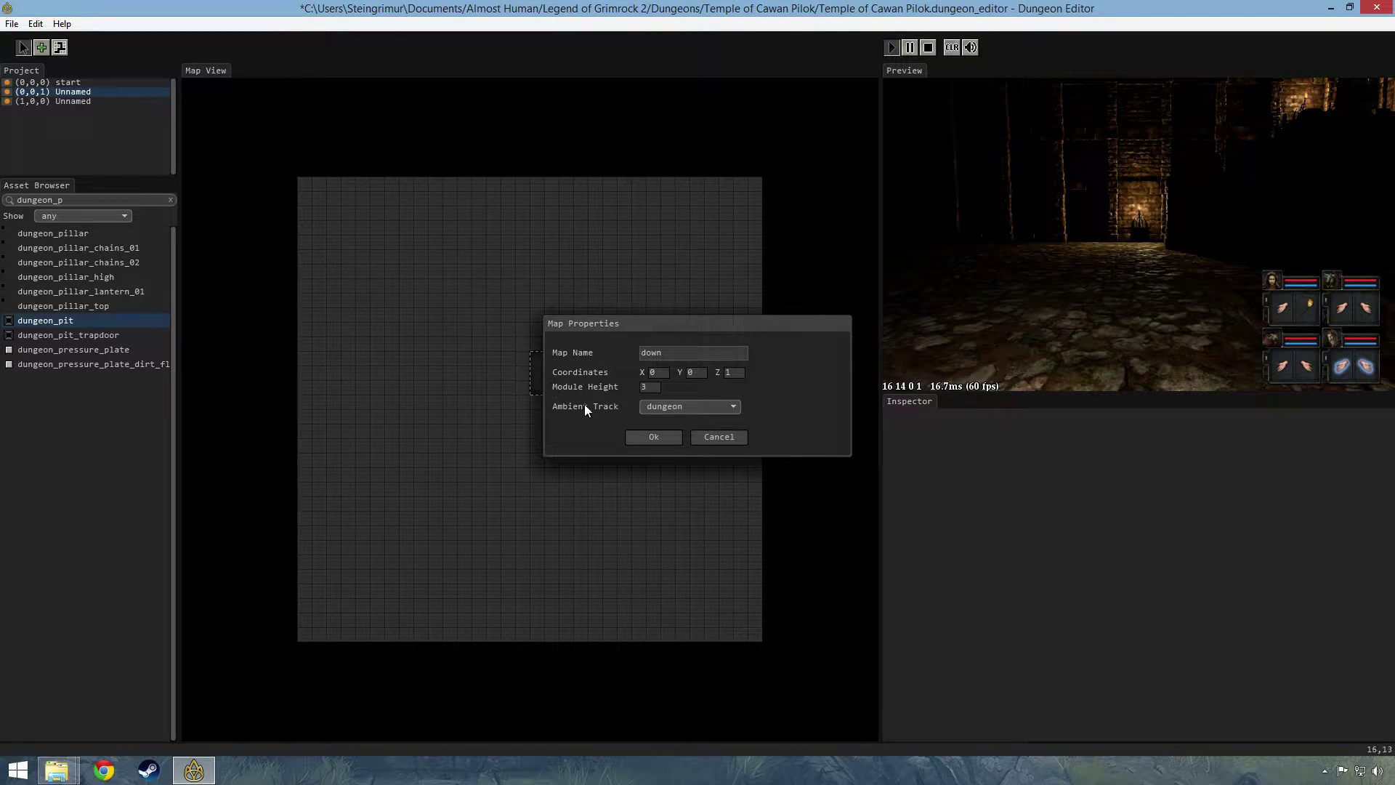
left_click(653, 436)
Rename the level at coordinates (1,0,0) to "right"
right_click(76, 102)
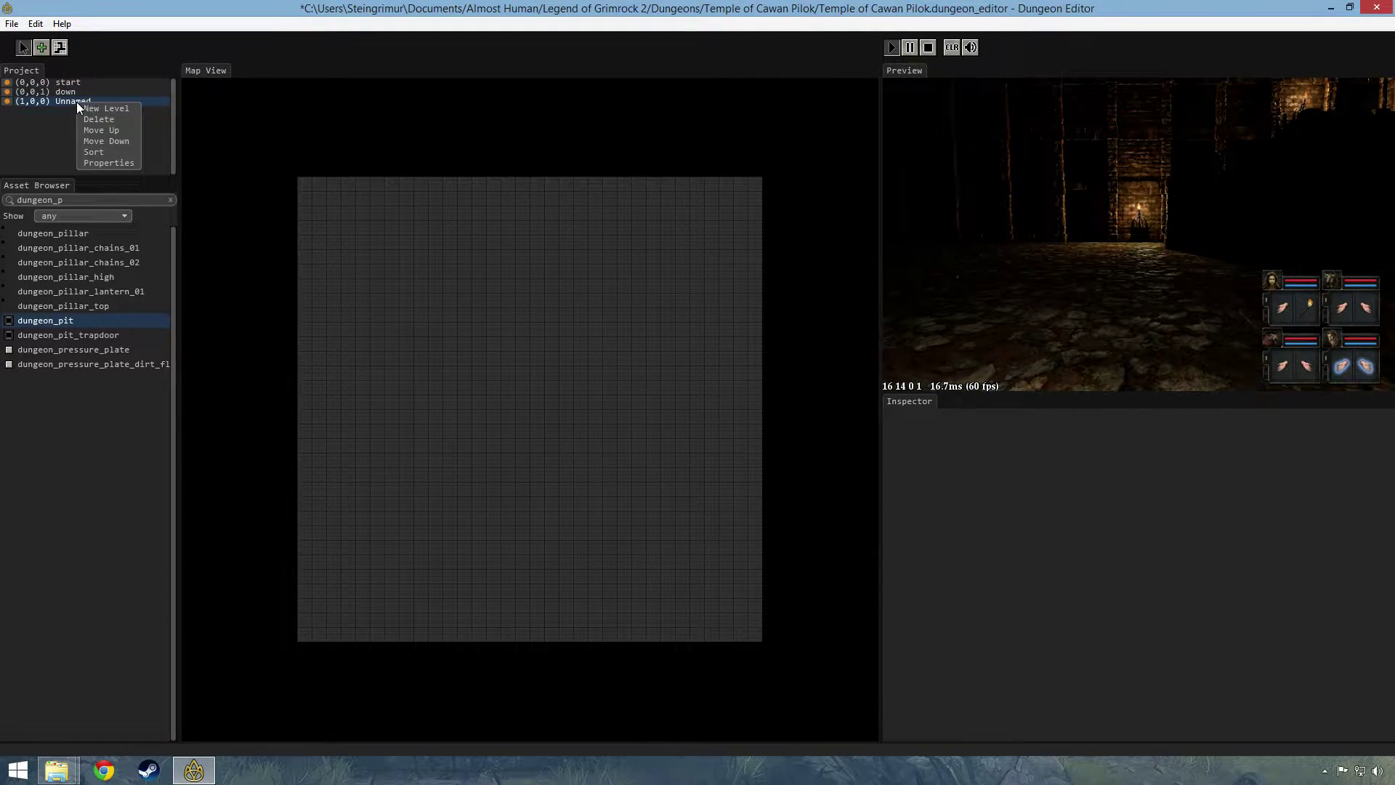
left_click(115, 164)
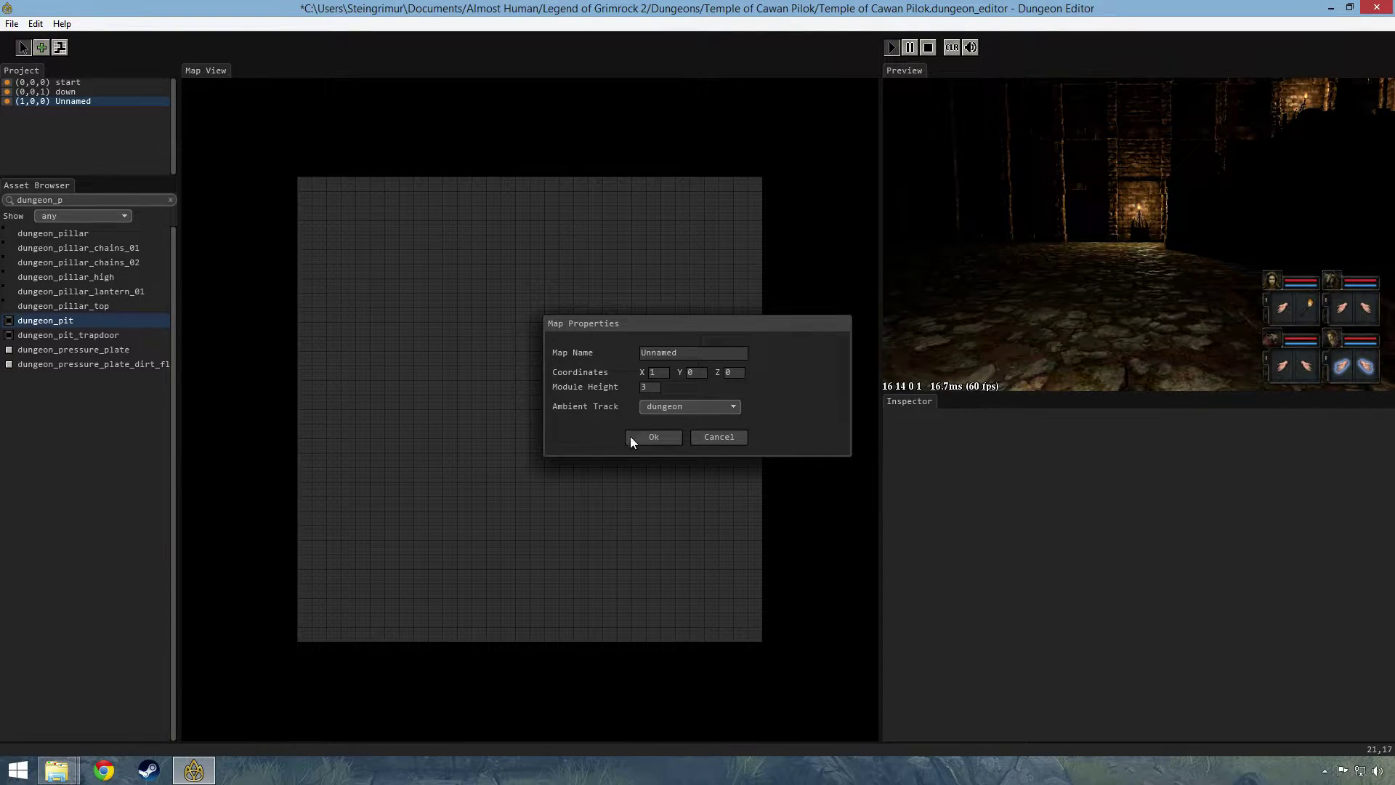
double_click(683, 355)
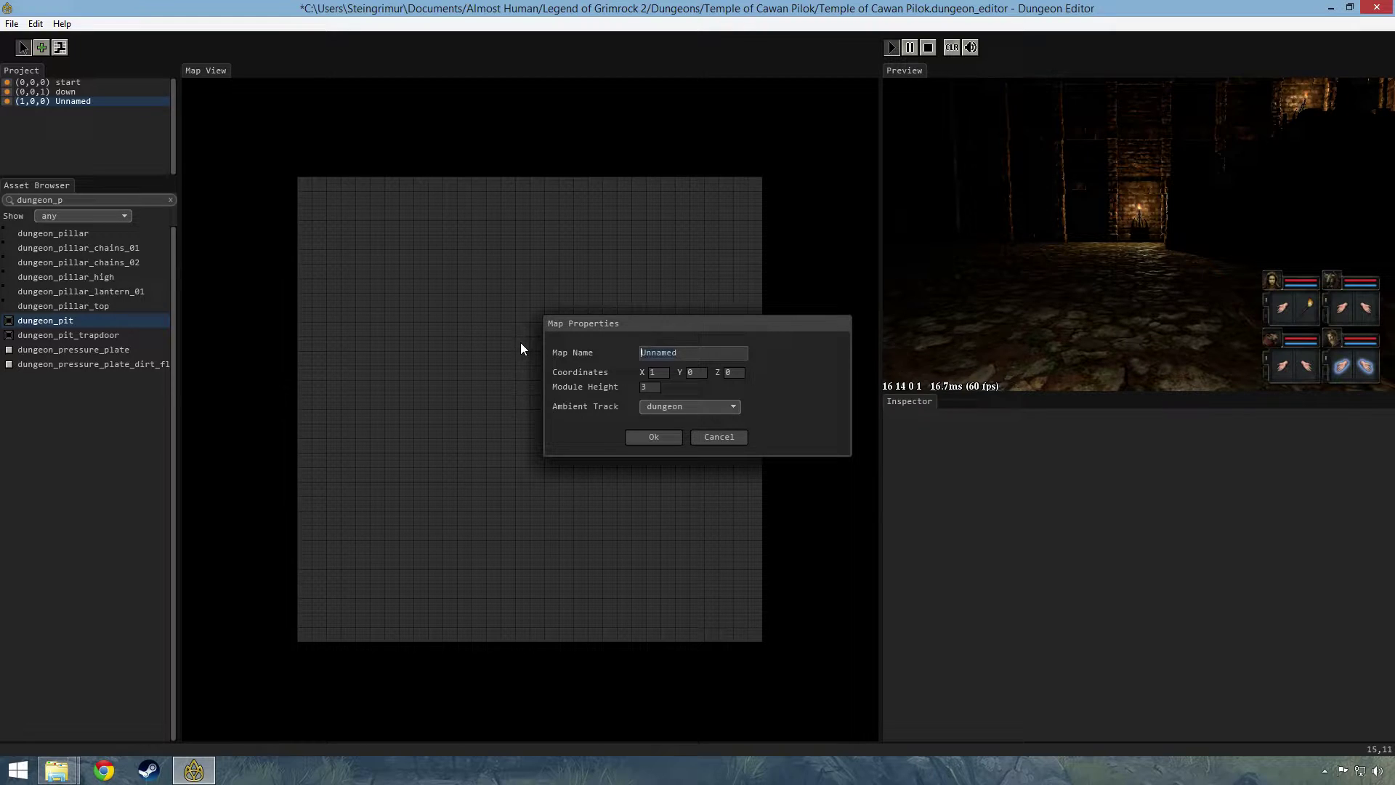
type("right")
left_click(663, 438)
Clear the asset filter and paint a dungeon_floor room of about 6 by 4 tiles near the middle of the right level
left_click(64, 48)
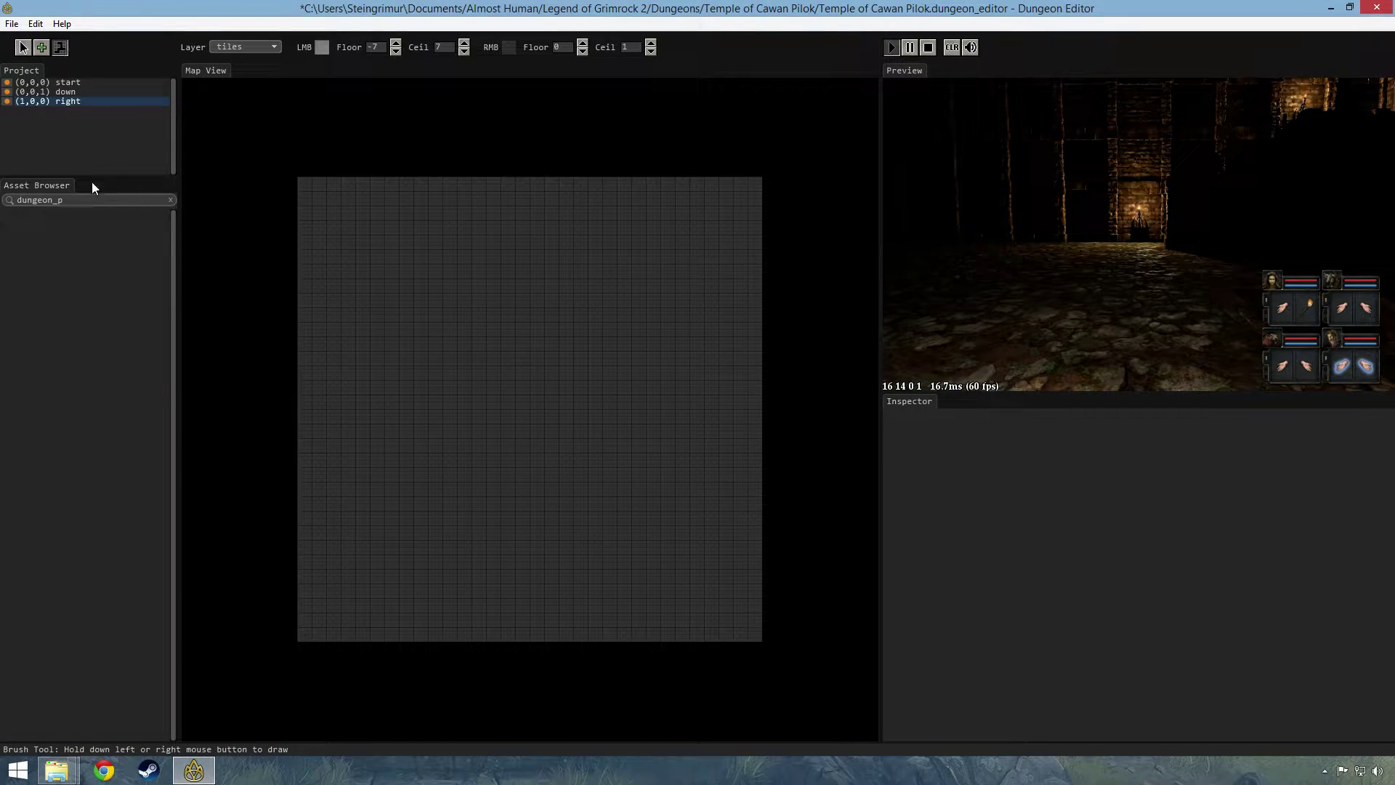
left_click(170, 200)
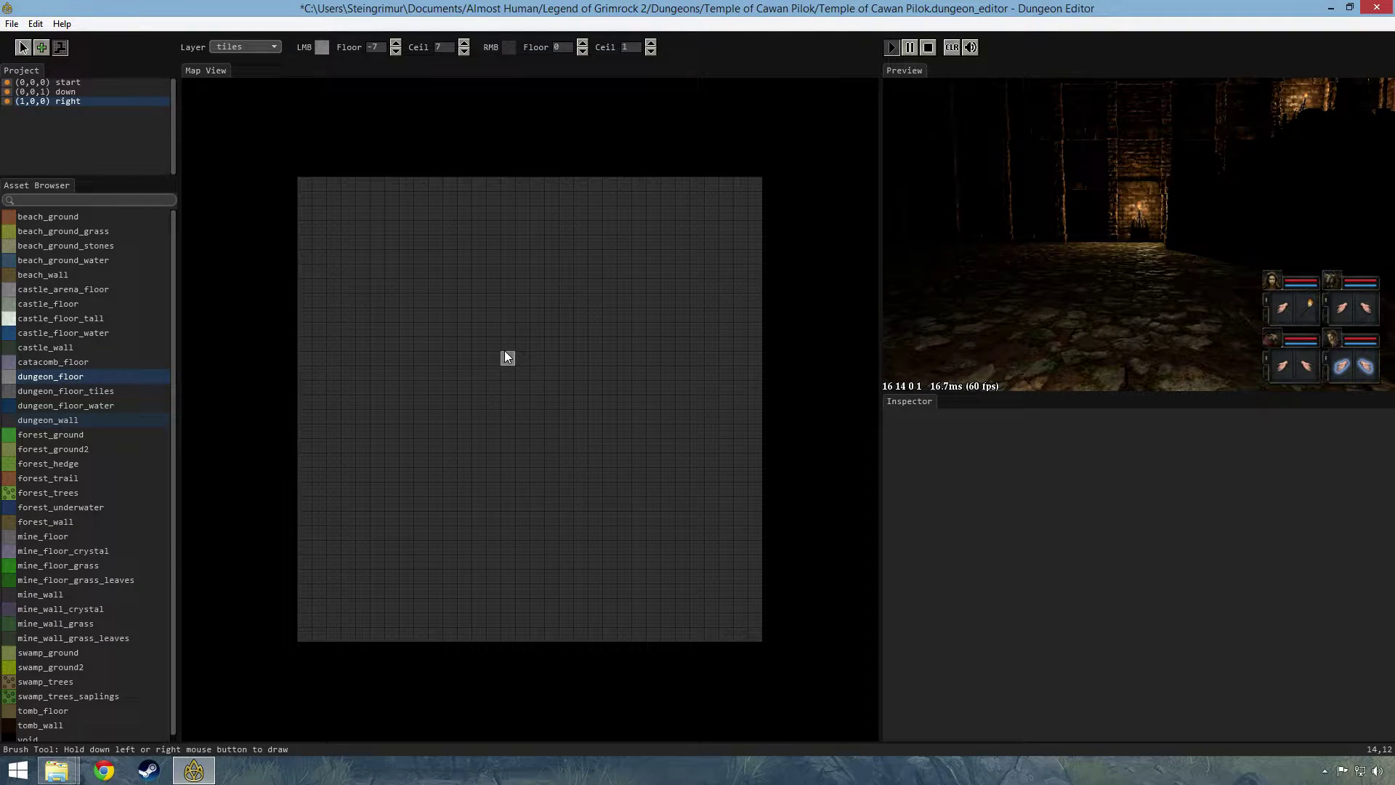
mouse_move(505, 346)
left_mouse_down()
mouse_move(577, 370)
mouse_move(508, 393)
mouse_move(546, 355)
mouse_move(551, 375)
left_mouse_up()
Set the brush to floor height 0 and ceiling height 2 and repaint the room on the right level
left_click(394, 43)
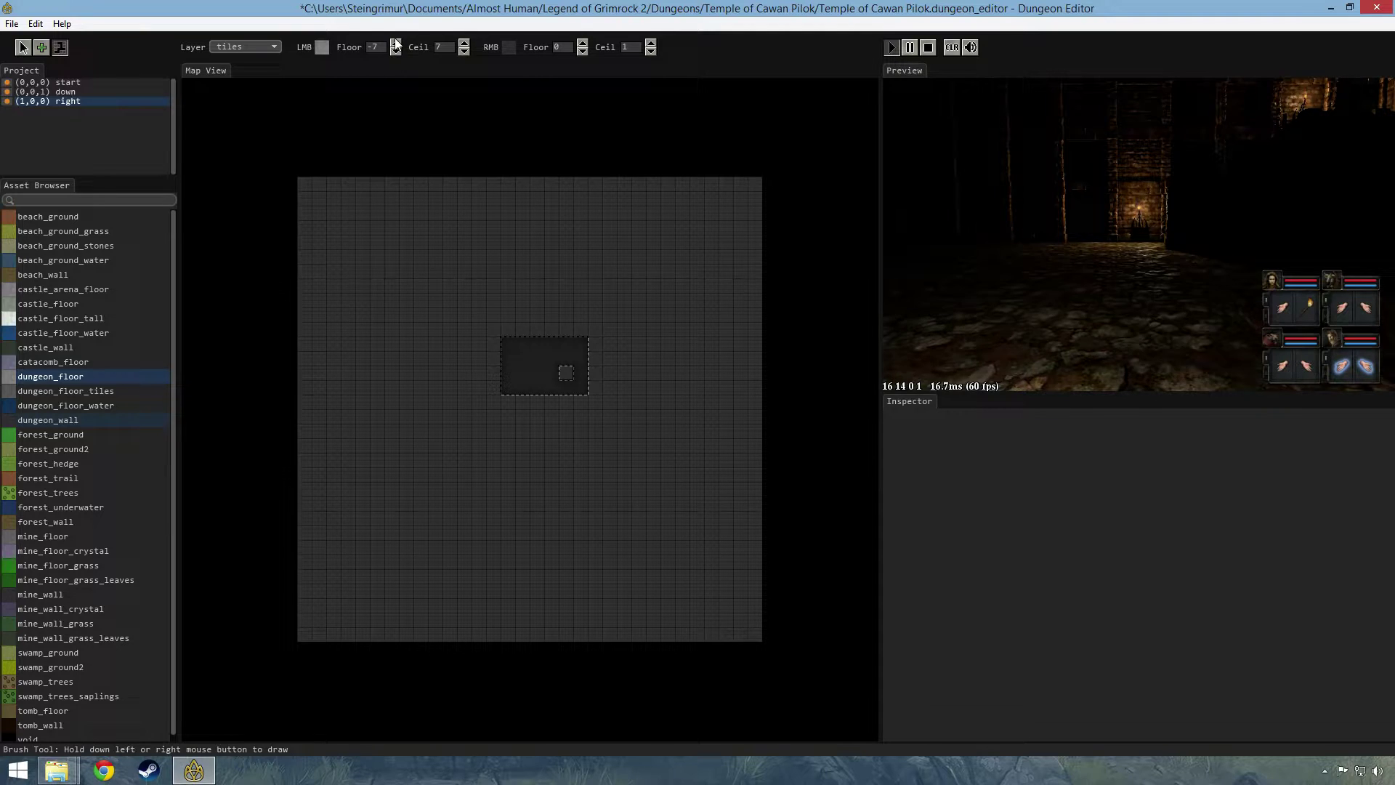
left_click(394, 43)
left_click(395, 43)
left_click(395, 43)
left_click(394, 43)
left_click(395, 43)
left_click(395, 42)
left_click(464, 51)
left_click(463, 50)
left_click_drag(506, 338, 571, 378)
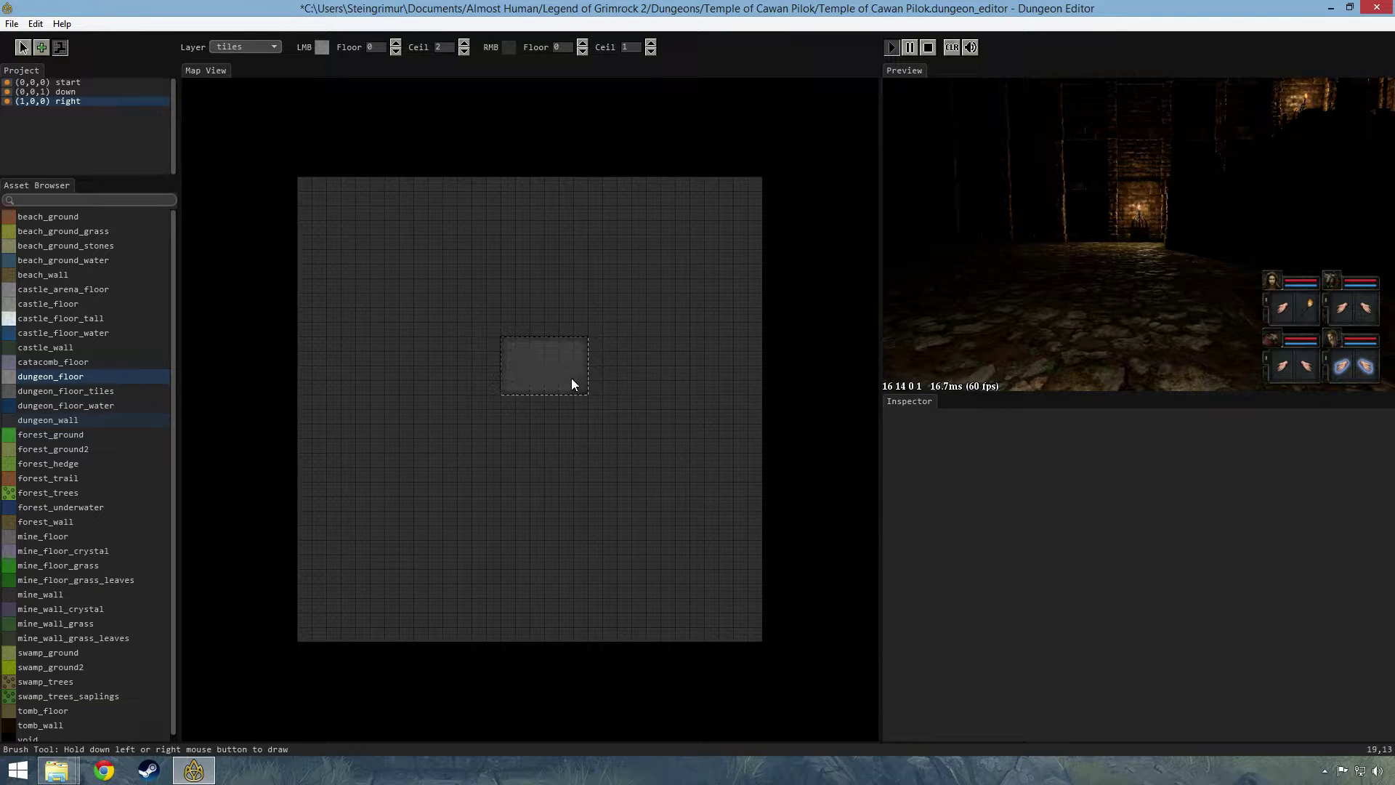
End the preview, place a teleporter on the start level directly west of the pit at X 16, Y 13, and select it
left_click(929, 47)
left_click(65, 82)
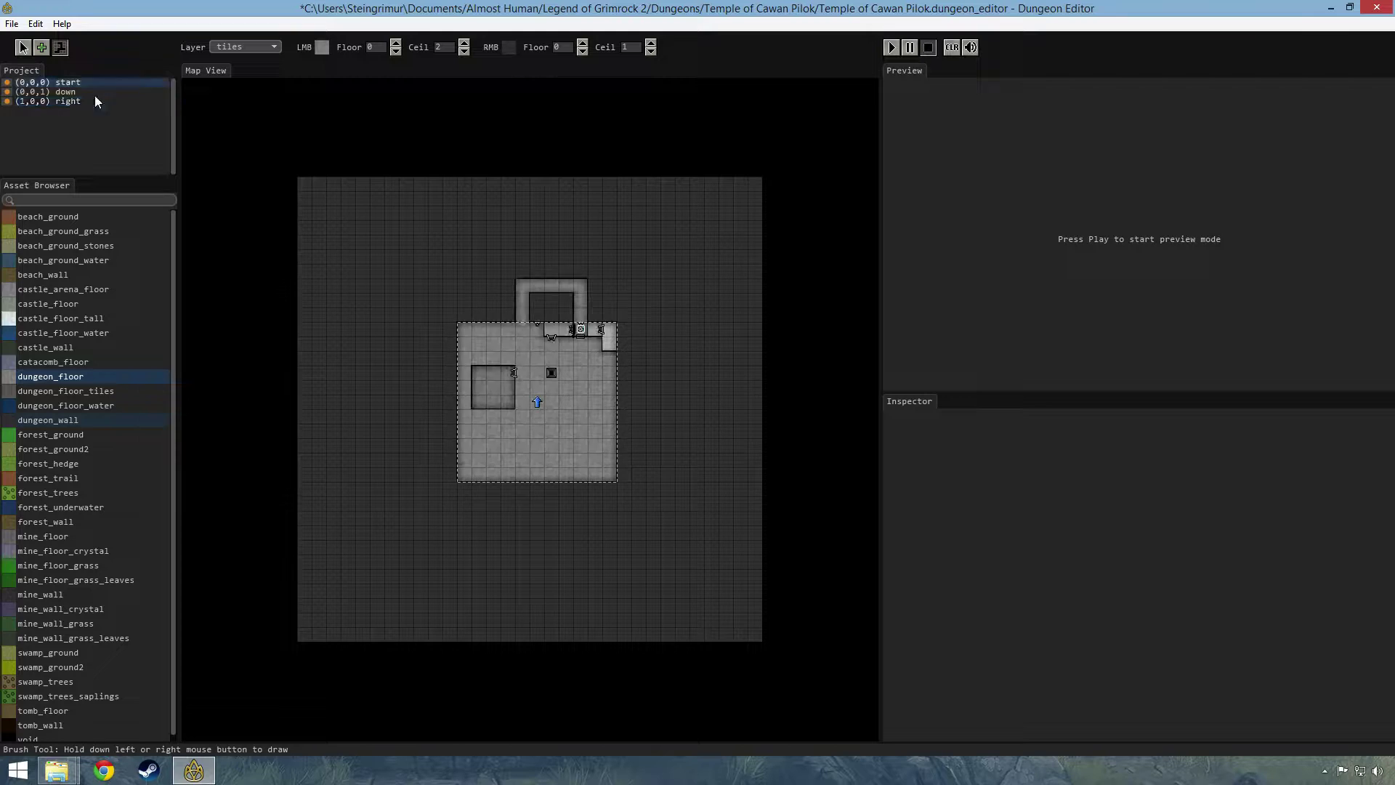
left_click(72, 198)
type("te")
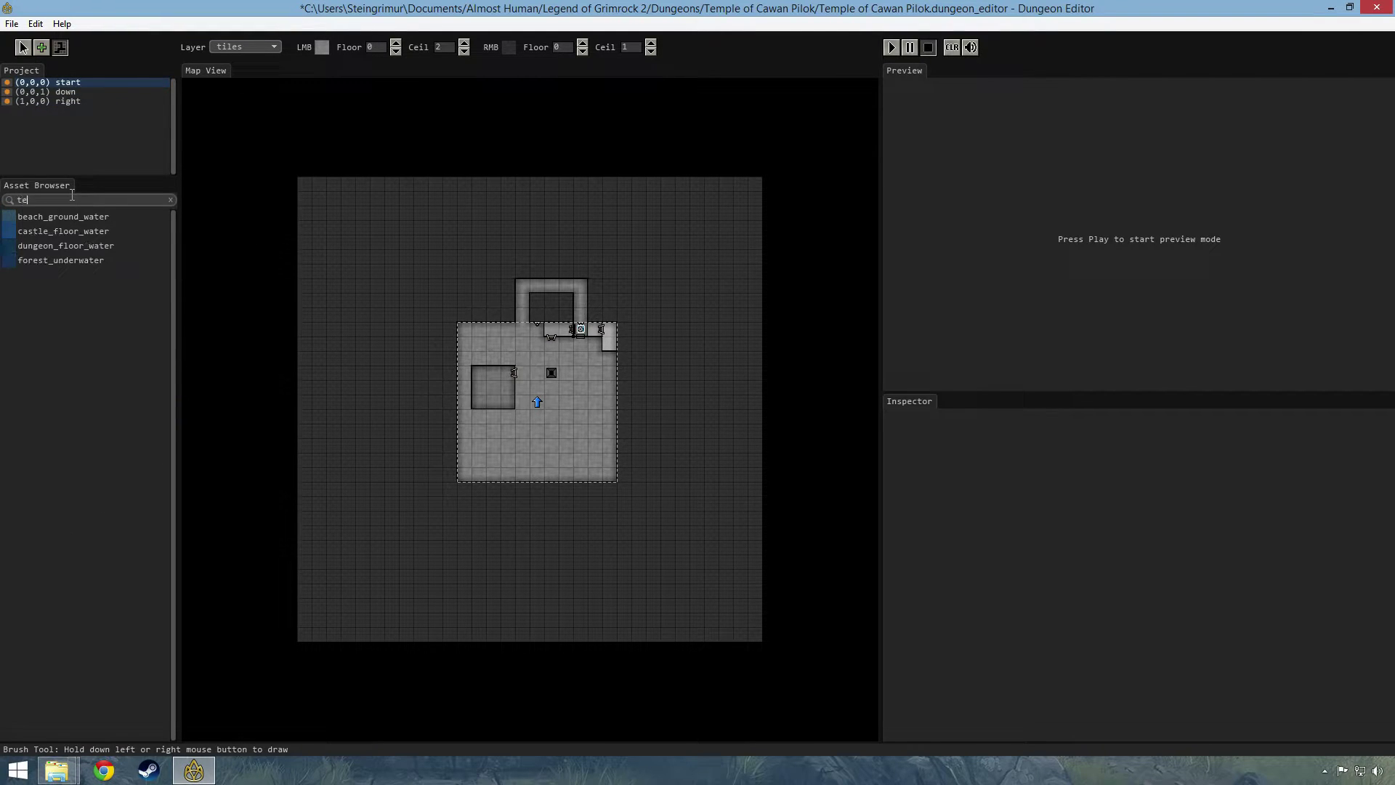
type("le")
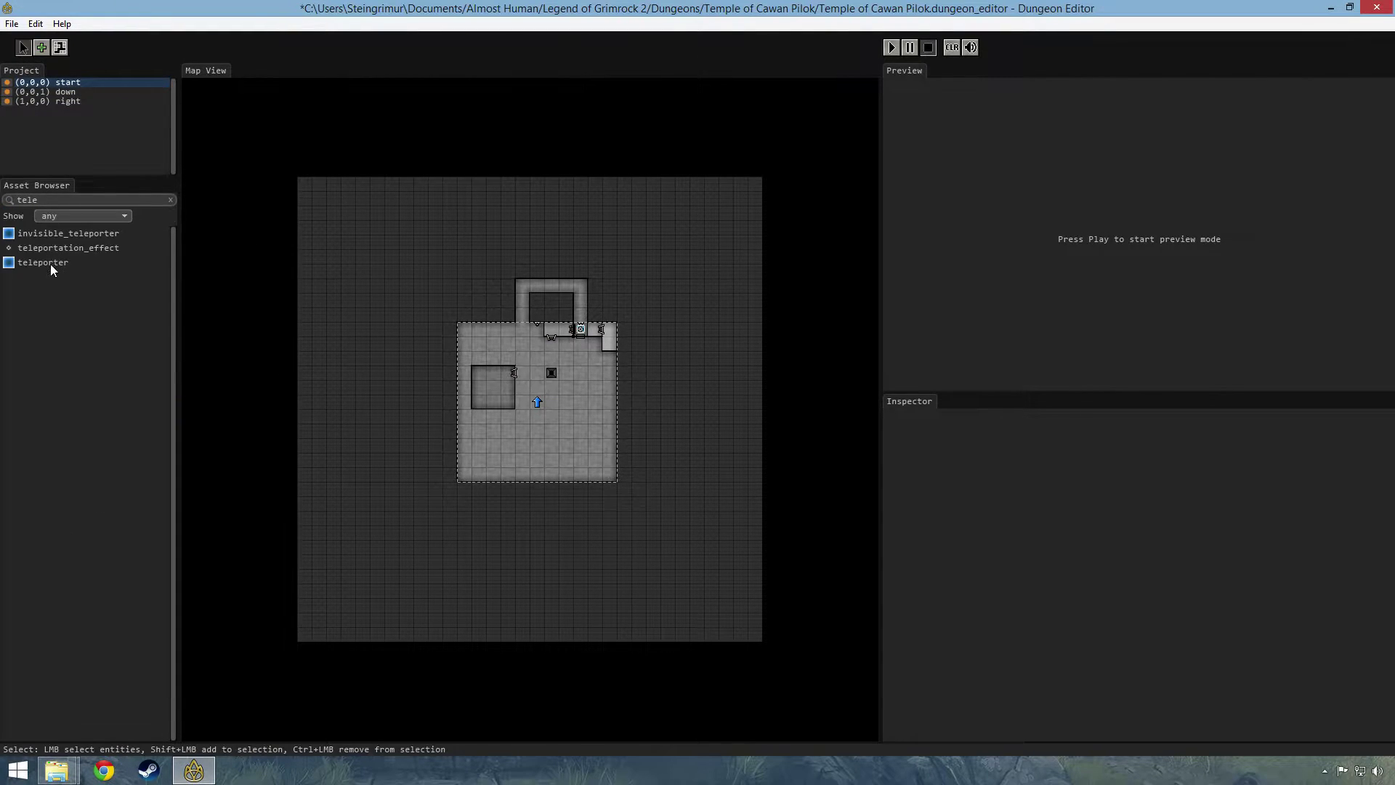
left_click(51, 263)
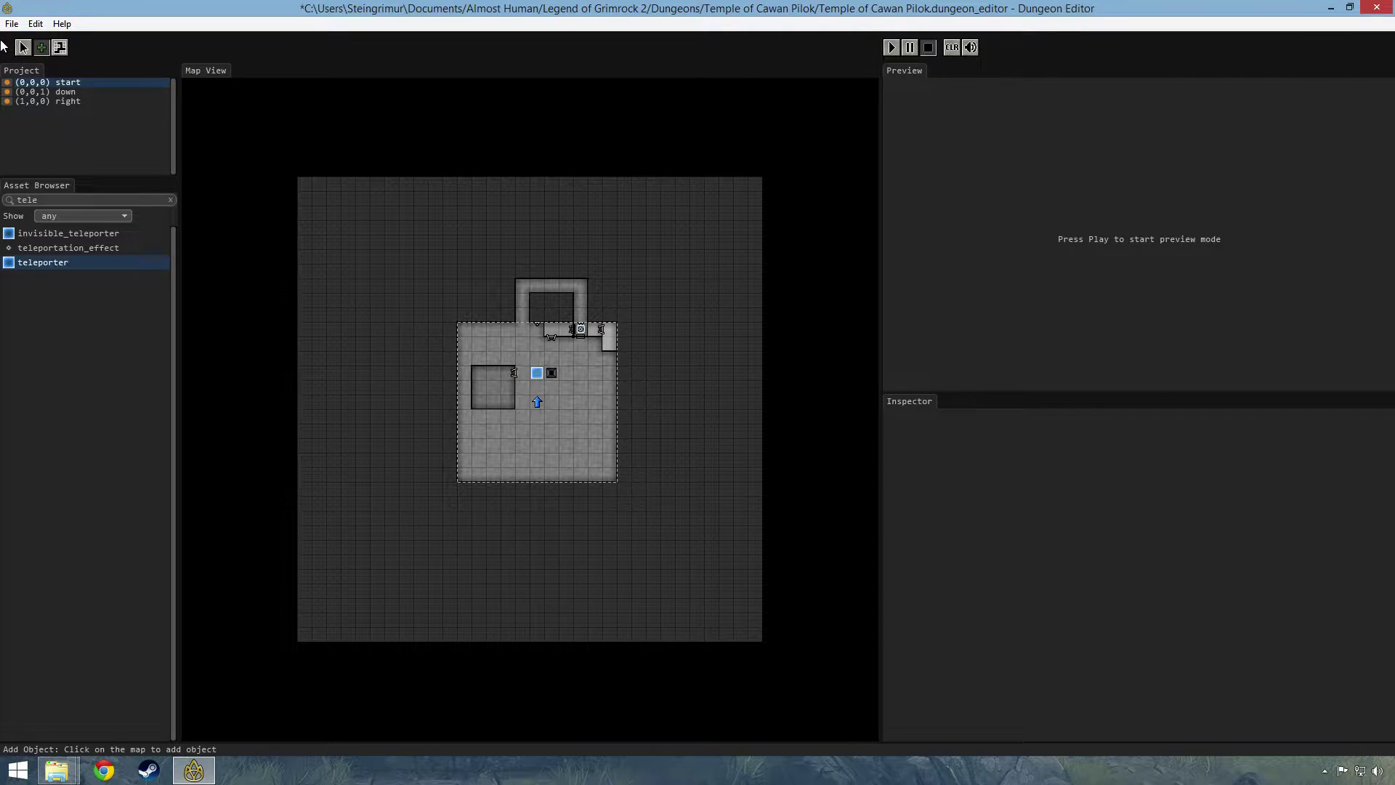
left_click(538, 377)
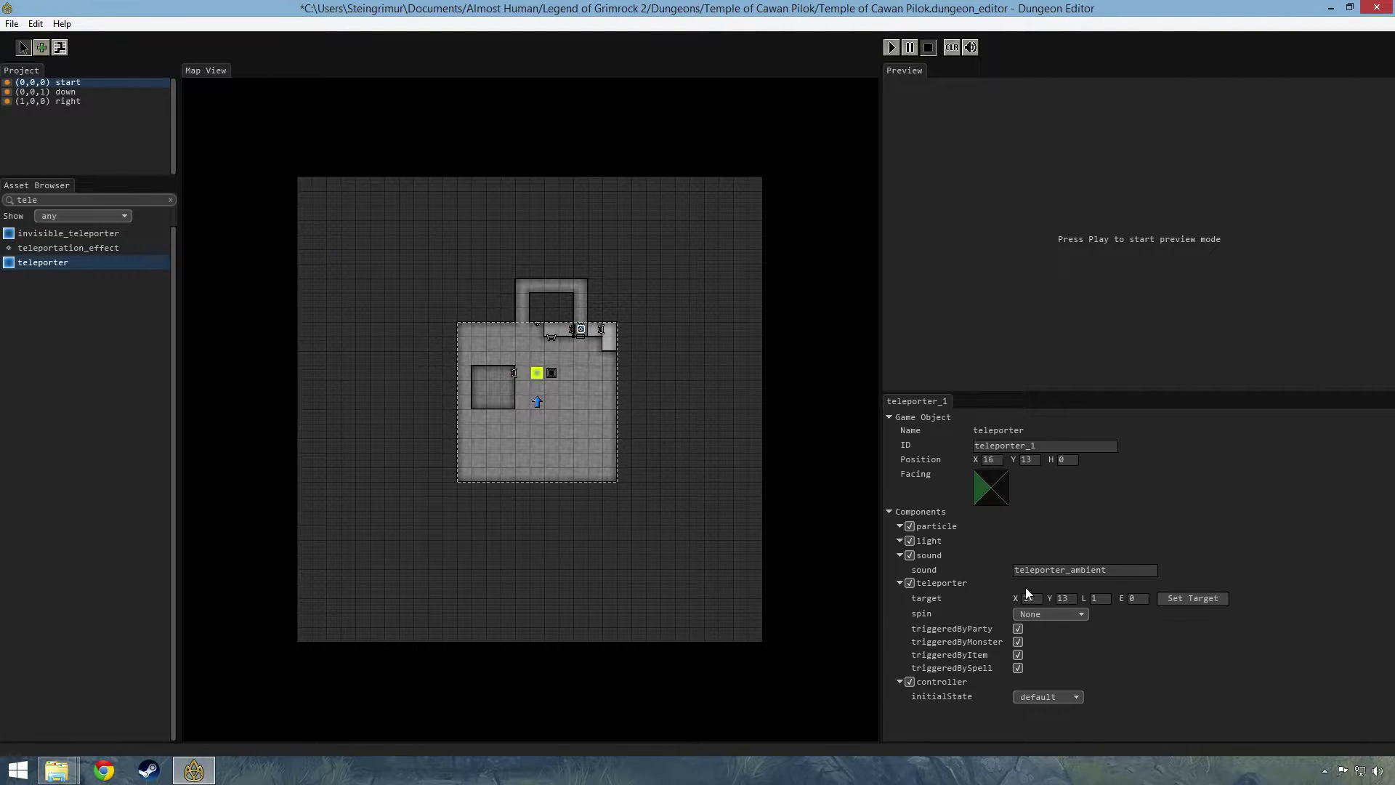
Set the teleporter's target to X 16, Y 12 on the right level
left_click(1195, 600)
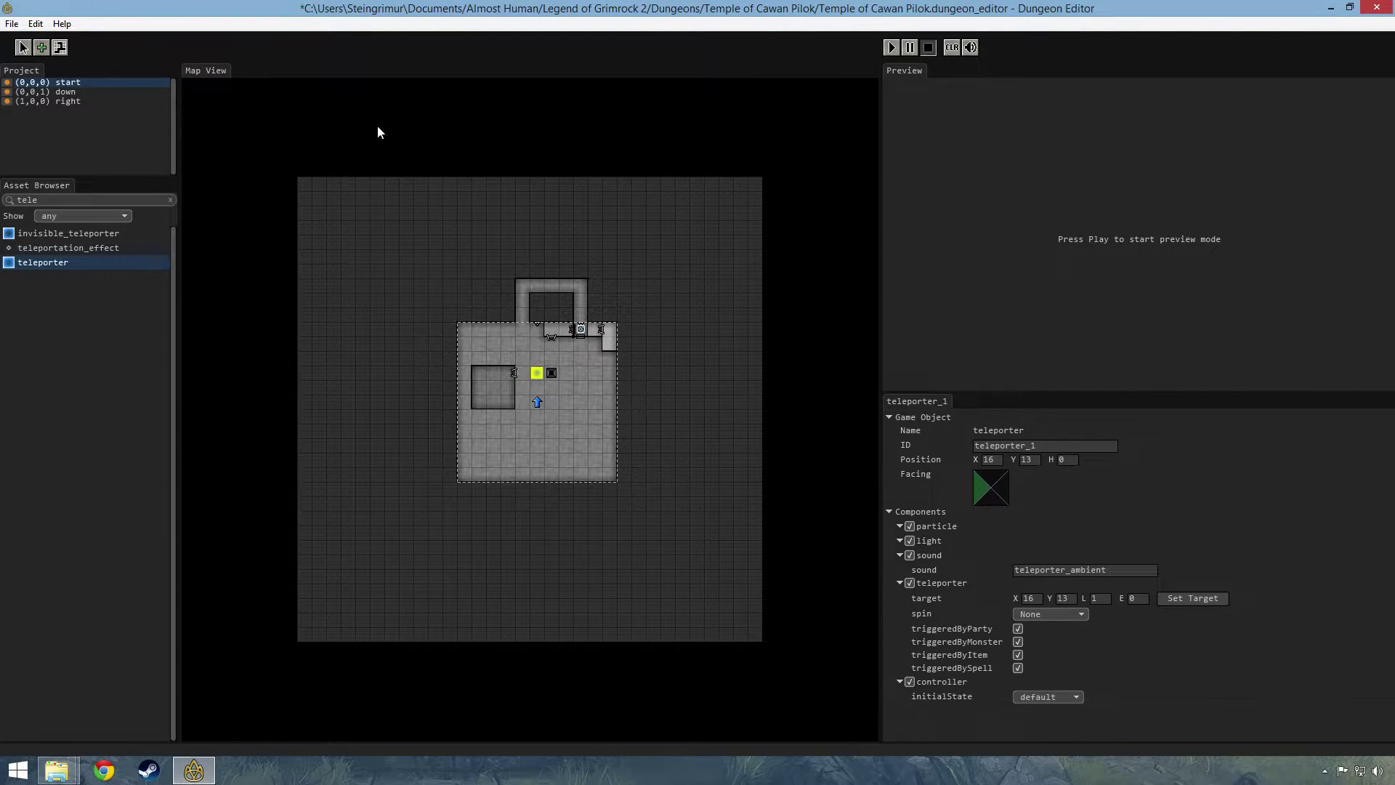
left_click(71, 102)
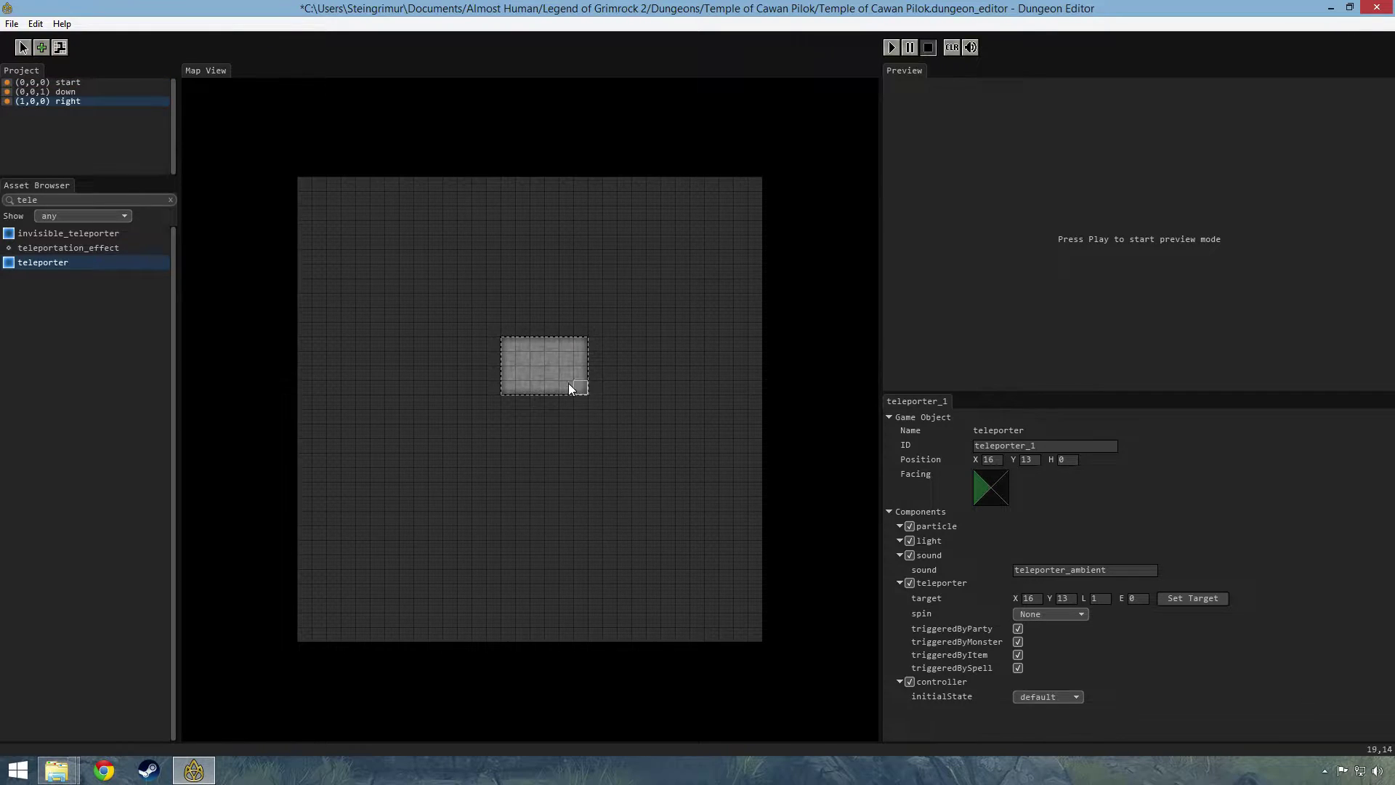
left_click(537, 363)
Start the preview in full screen and check the party's starting position on the in-game map
left_click(893, 48)
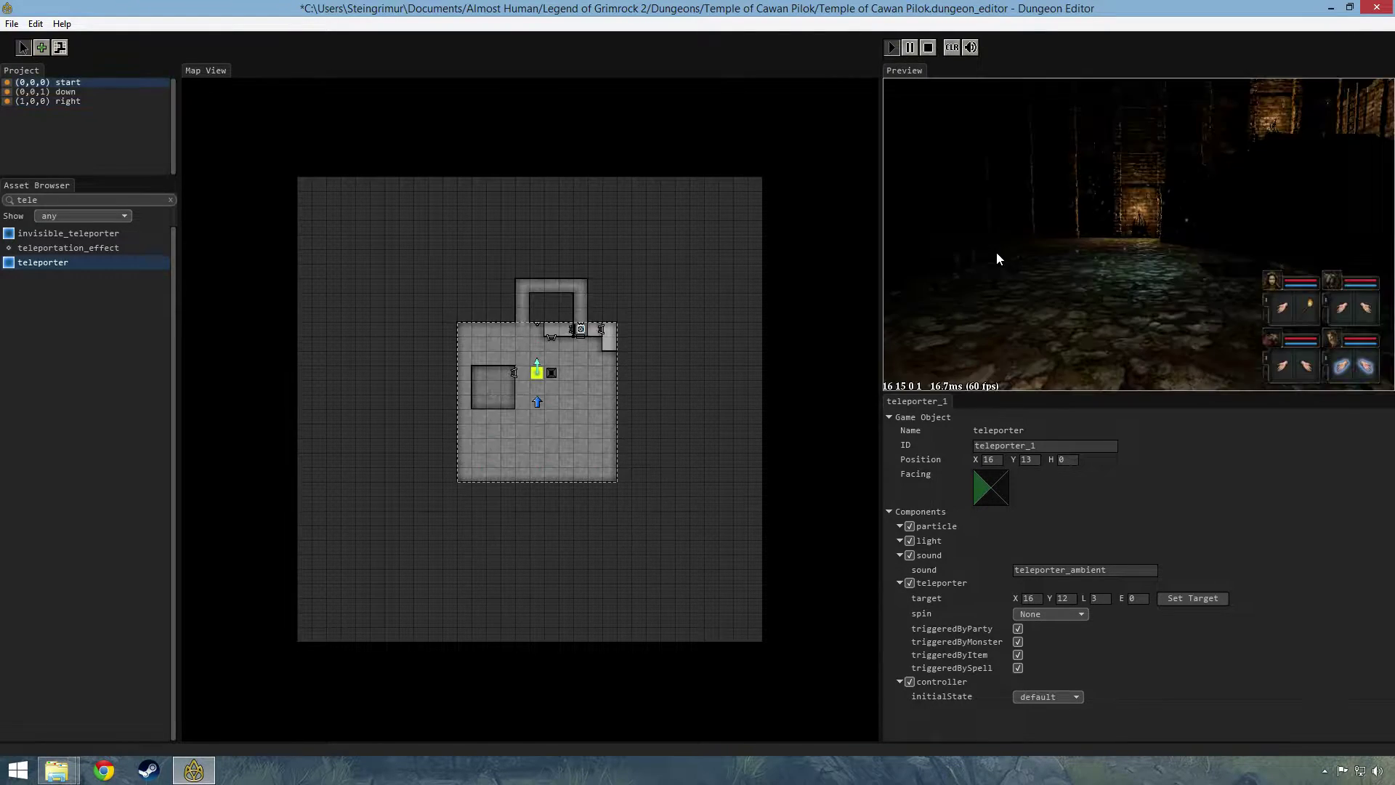
key("Tab")
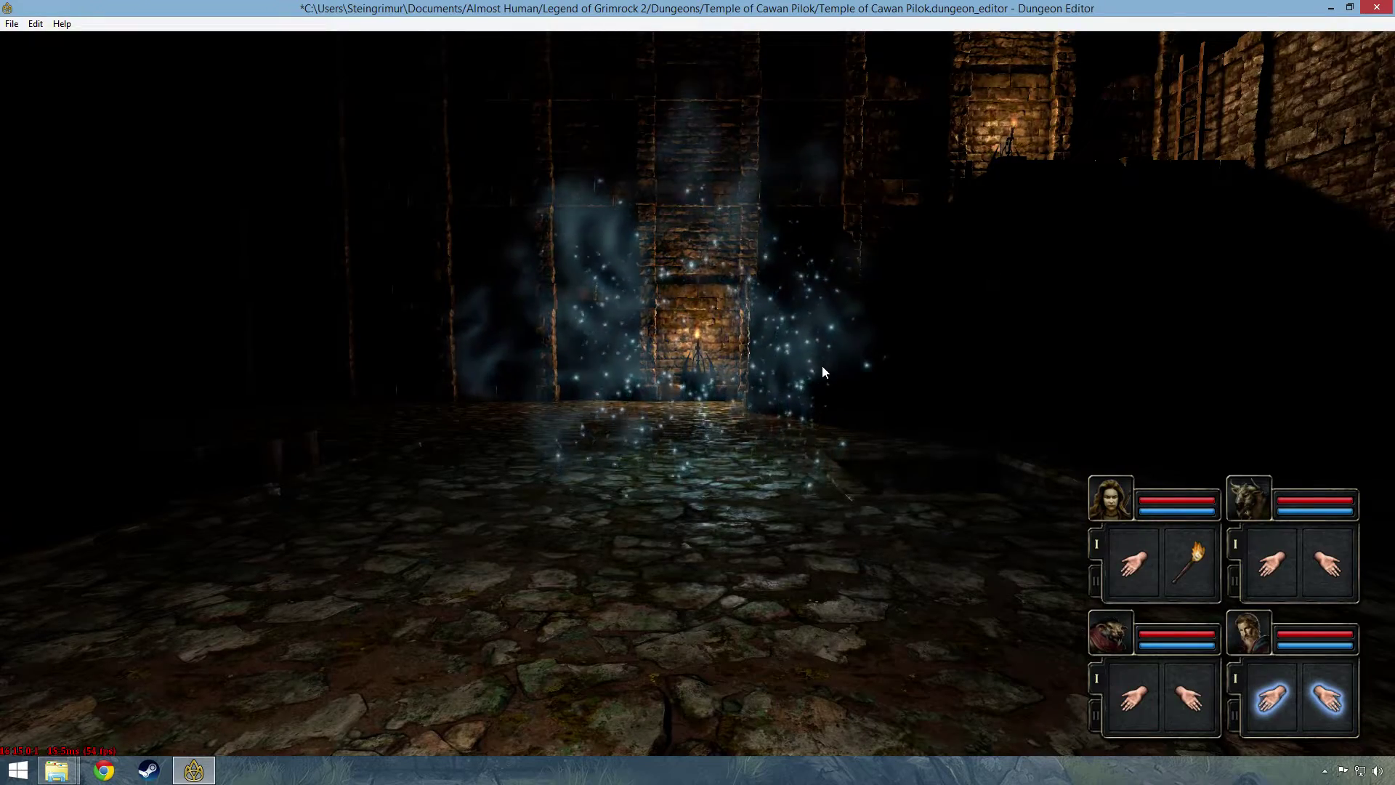
key("Tab")
key("Tab")
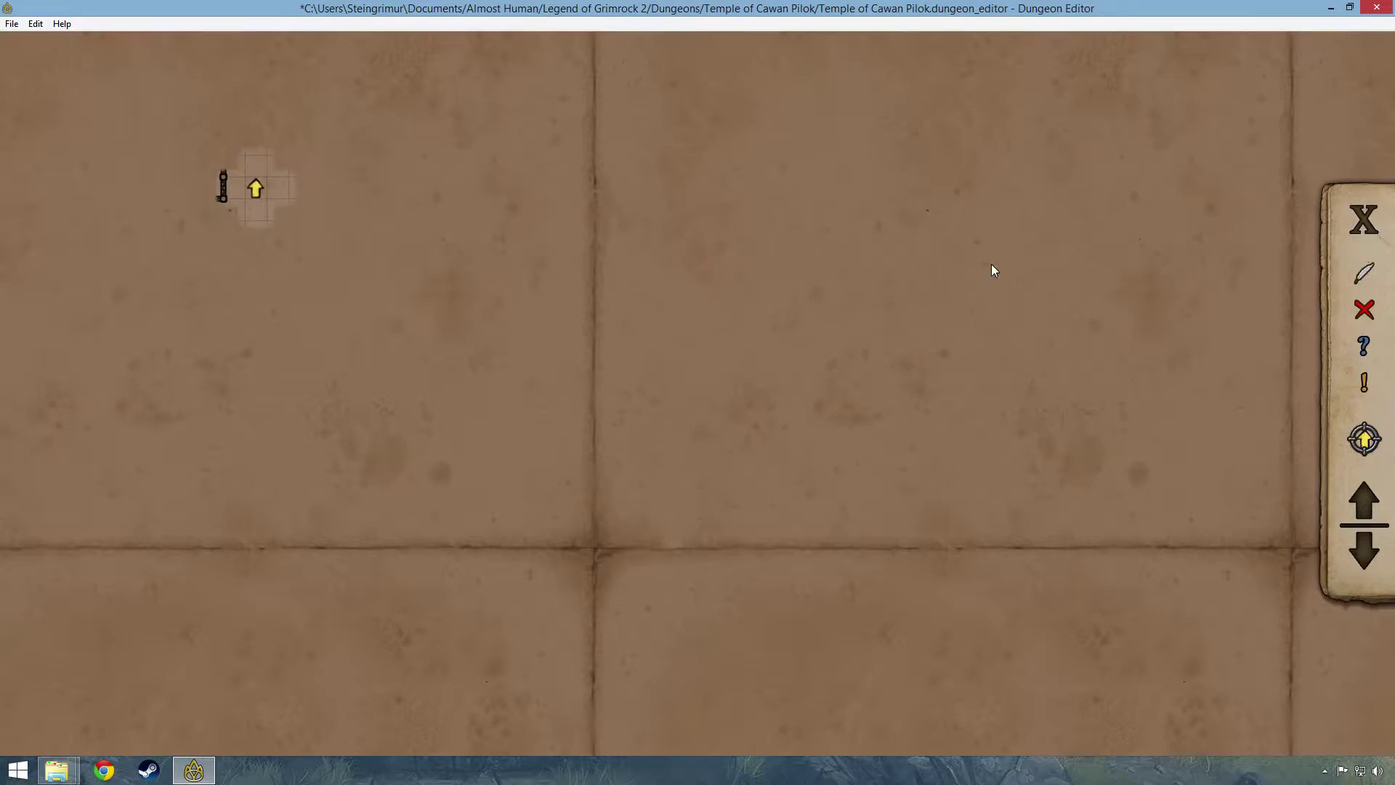
left_click_drag(584, 324, 891, 476)
key("Escape")
Walk the party around the start room and past the pit to explore it, and check the in-game map
key("w")
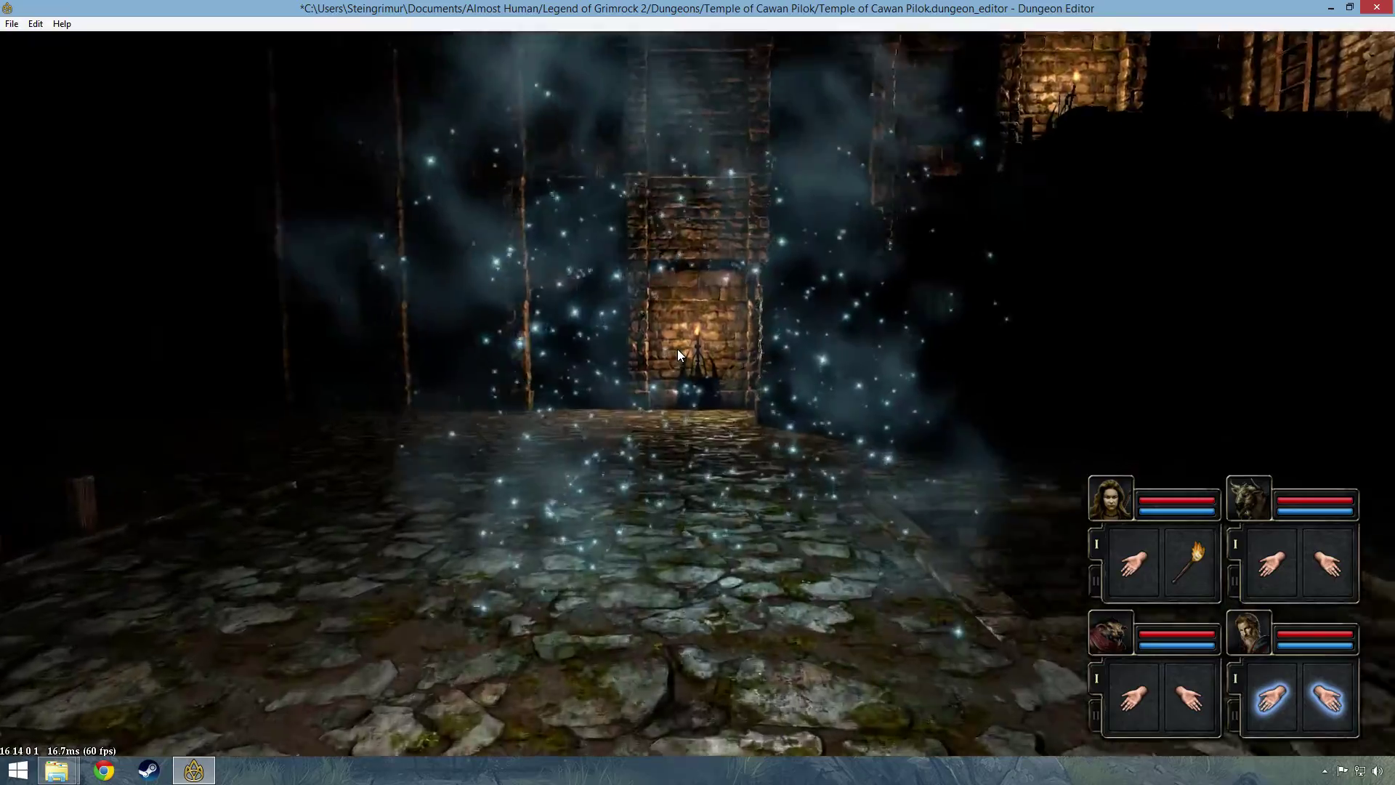
key("a")
key("w")
key("w")
key("w")
key("e")
key("w")
key("w")
key("e")
key("w")
key("a")
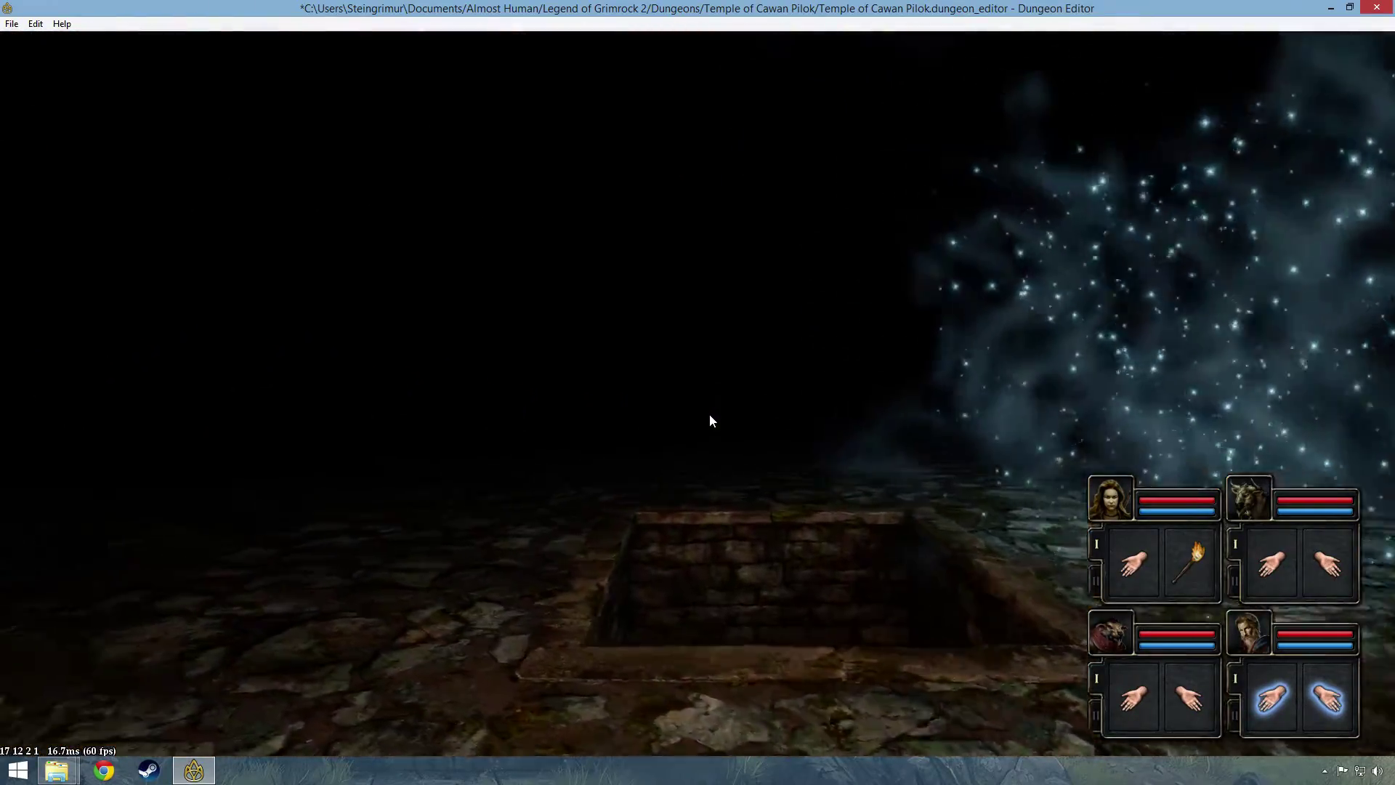
key("w")
key("w")
key("e")
key("m")
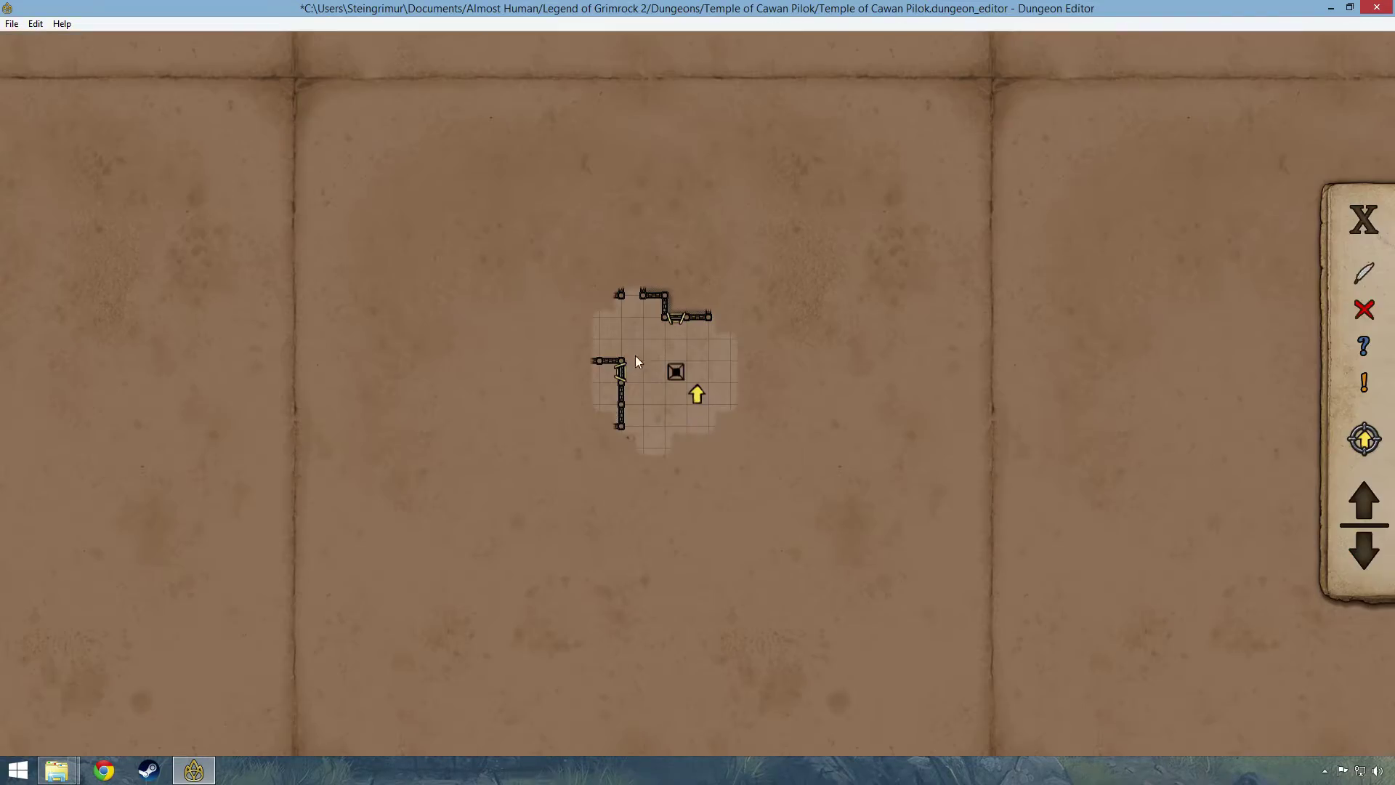
Close the in-game map and walk the party into the teleporter beside the pit
key("Tab")
key("a")
key("a")
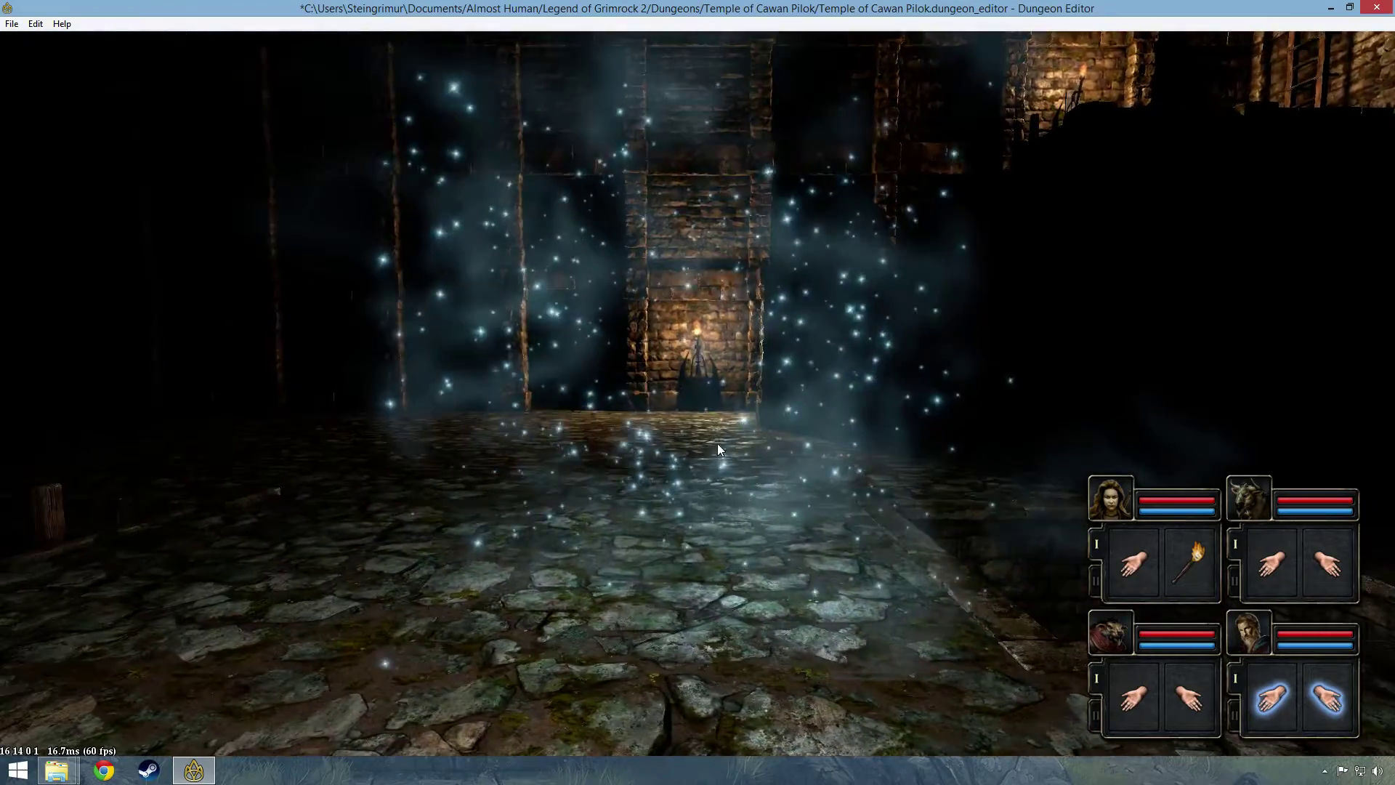
key("w")
key("w")
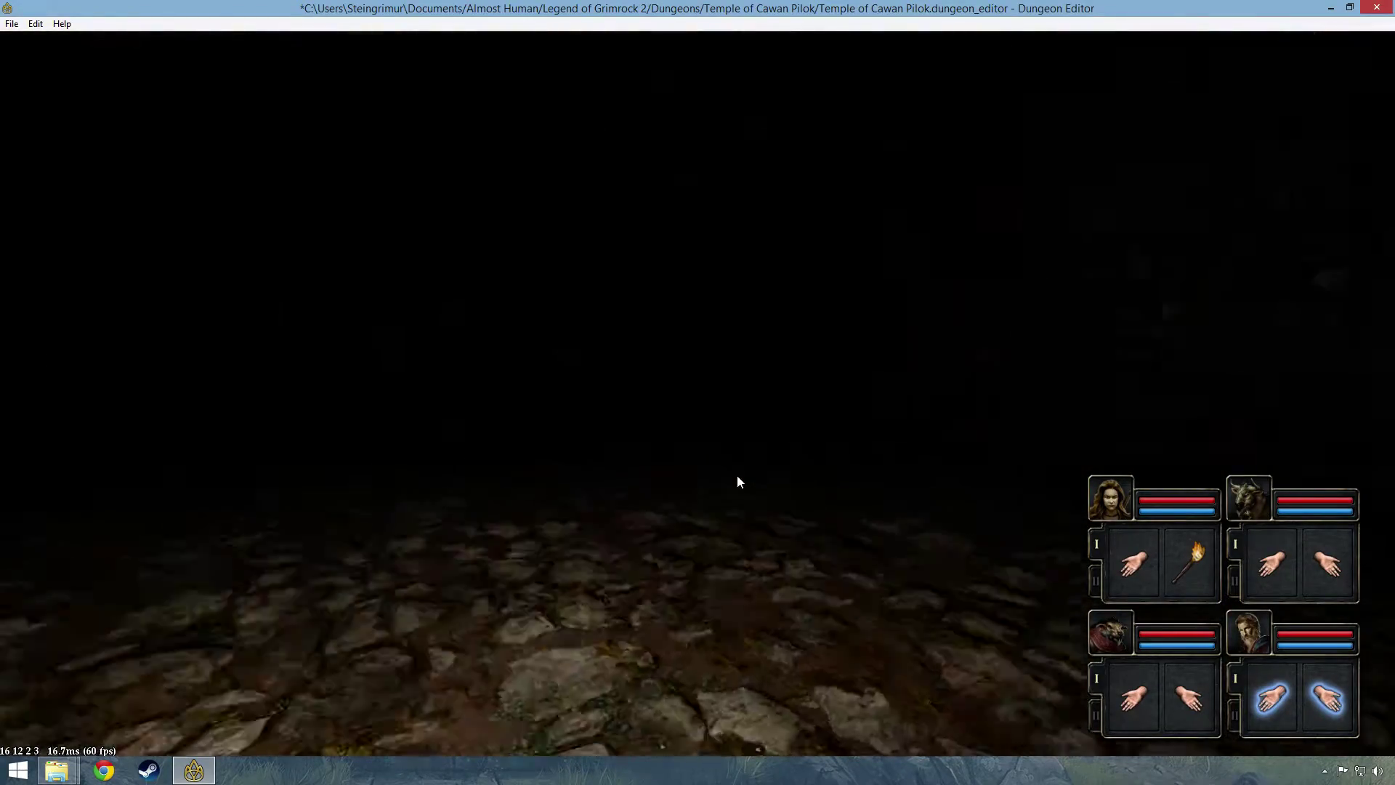
Examine how the right level sits beside the start level on the in-game map, and leave the full-screen preview
key("m")
left_click_drag(481, 482, 817, 418)
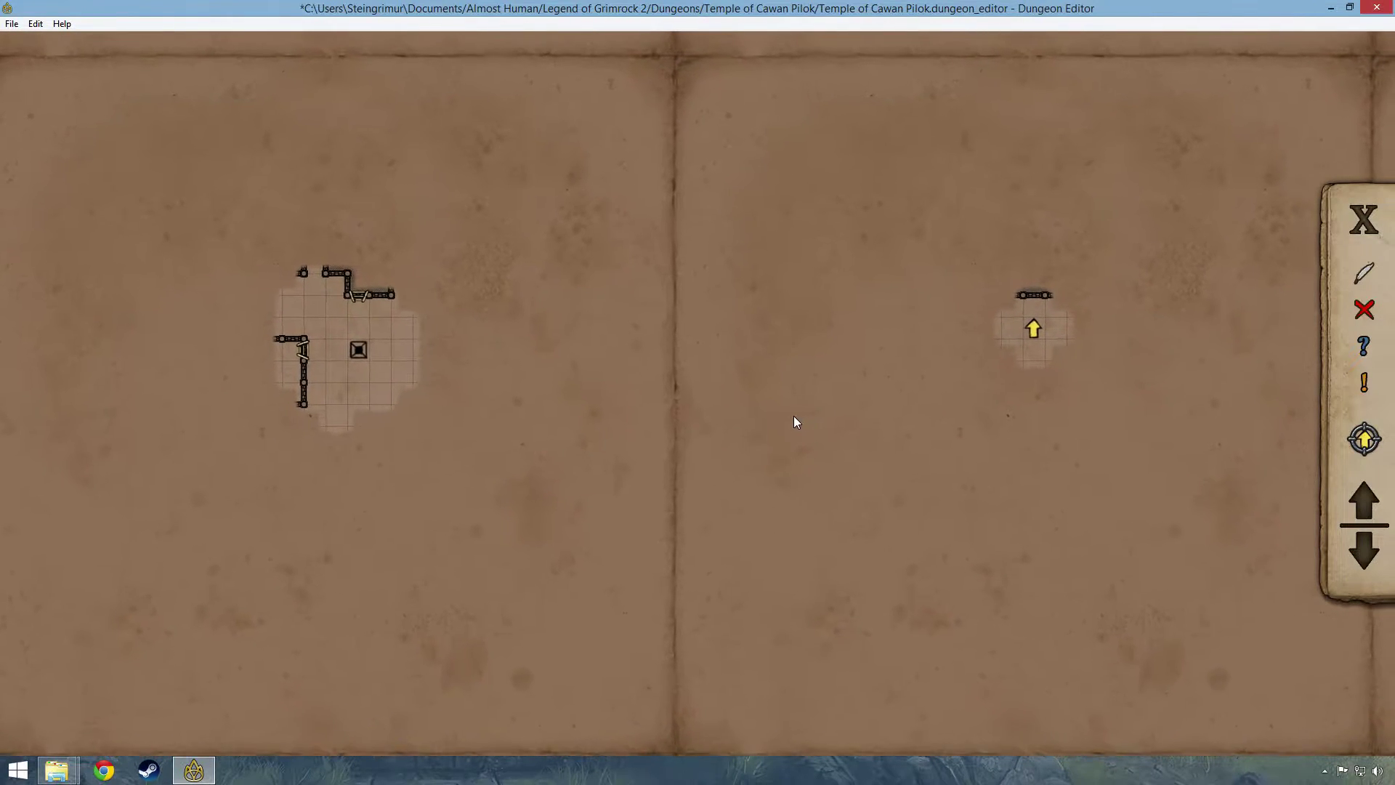
left_click_drag(549, 437, 772, 434)
left_click_drag(673, 342, 427, 324)
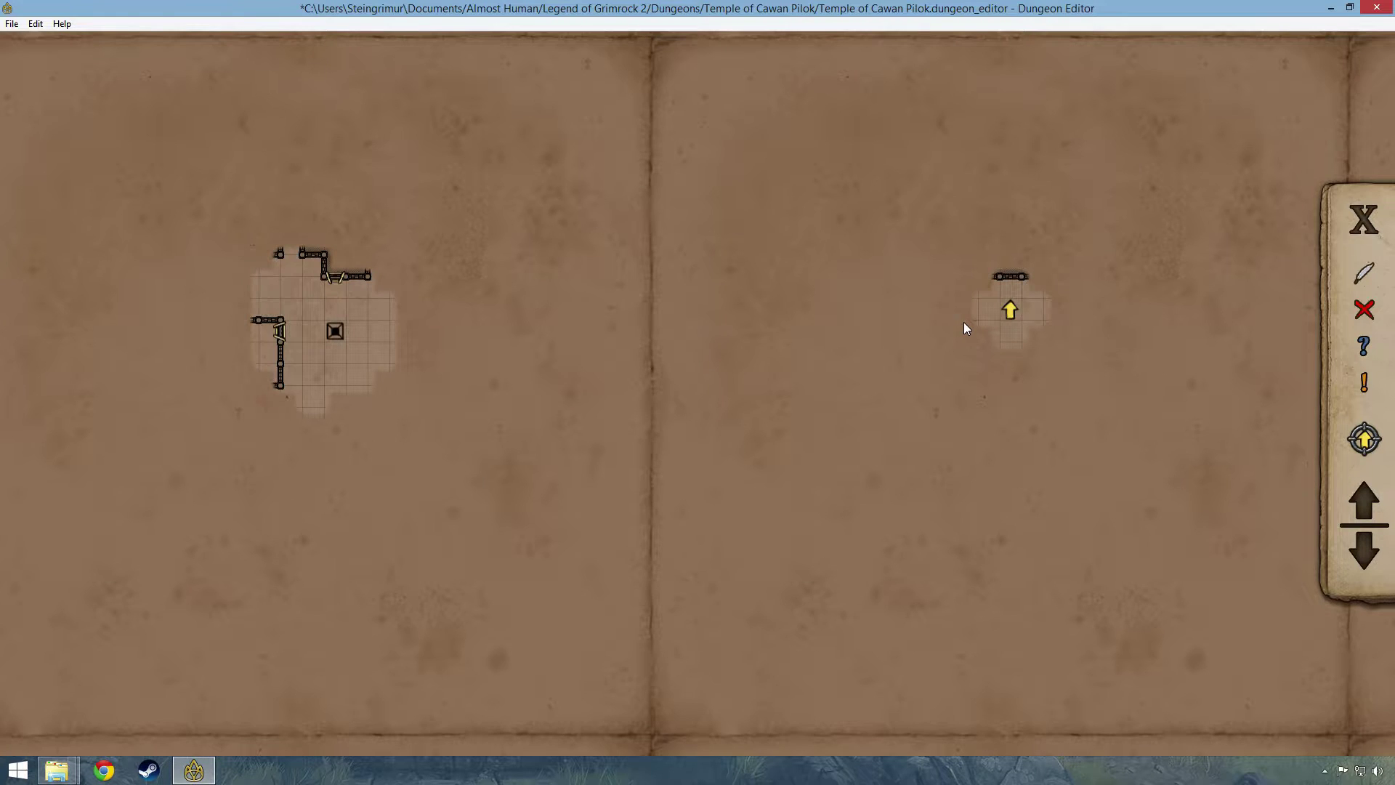
key("Left")
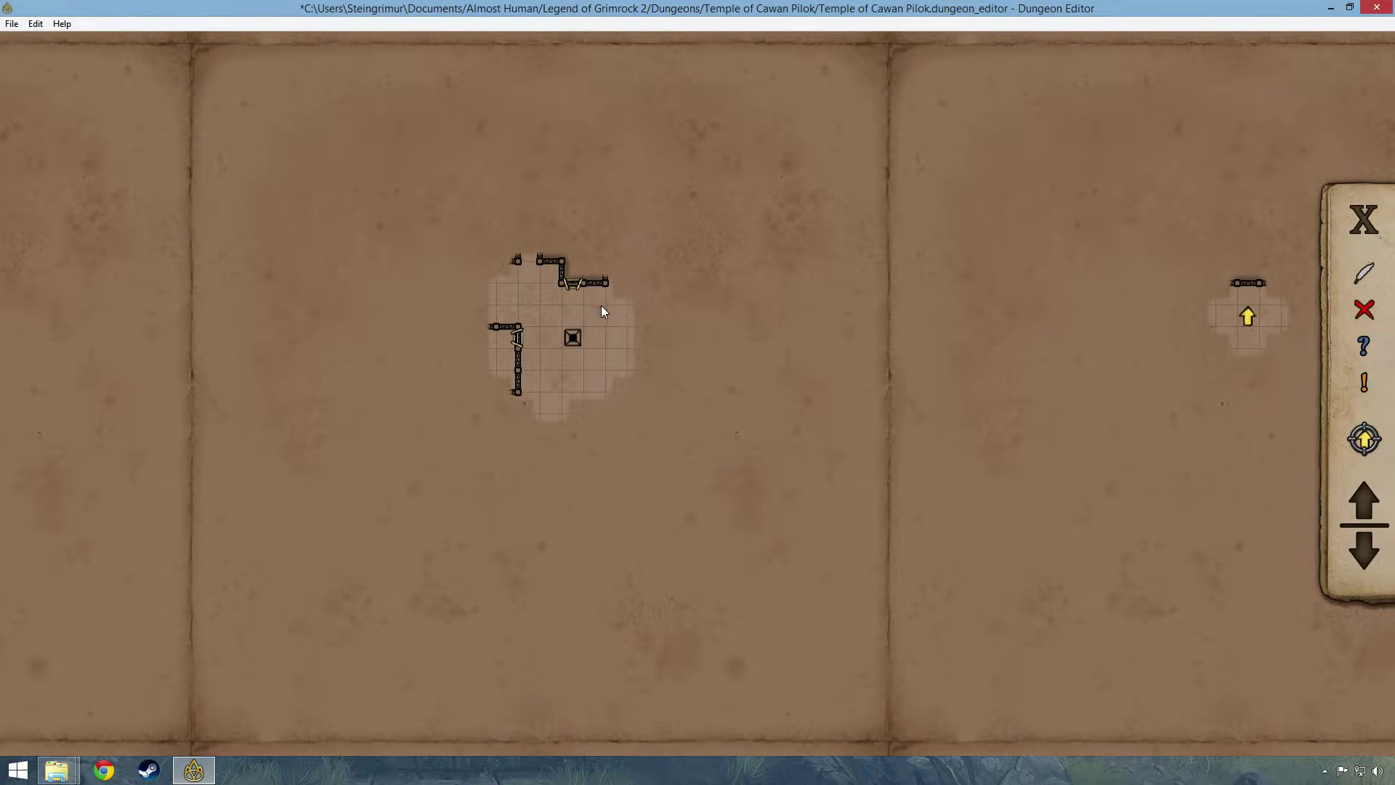
key("Tab")
key("Escape")
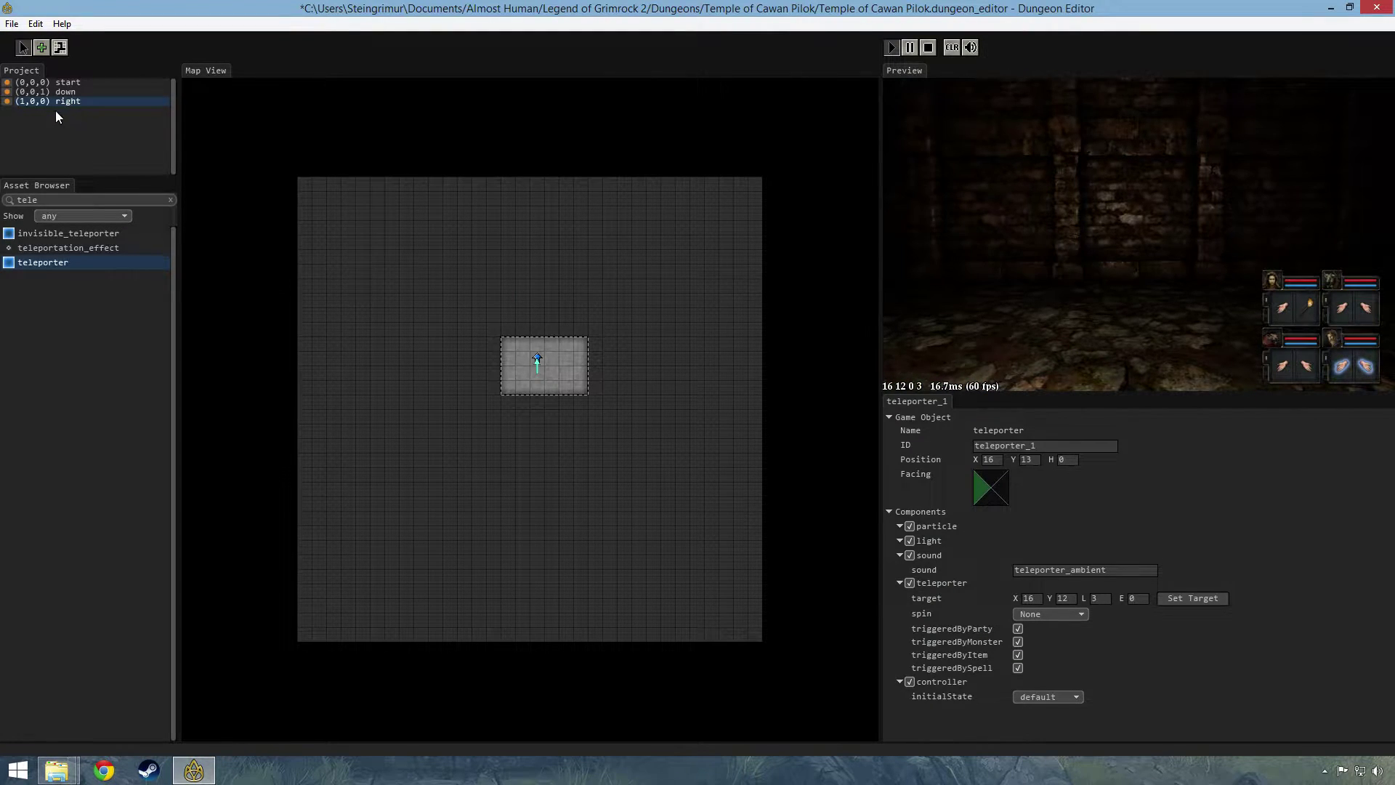
Create a new level named "left" with coordinates (-1,0,0)
right_click(60, 81)
left_click(95, 85)
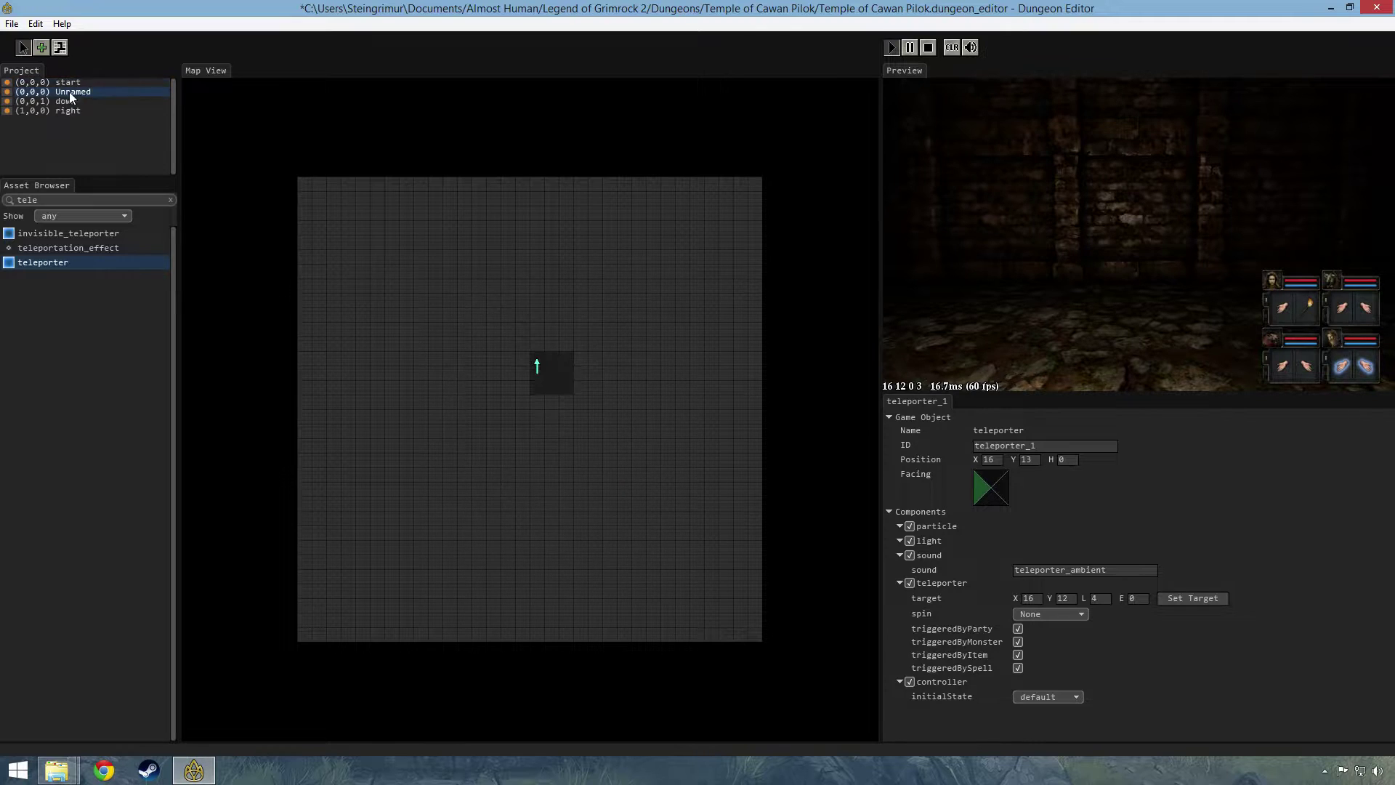
right_click(76, 92)
left_click(104, 151)
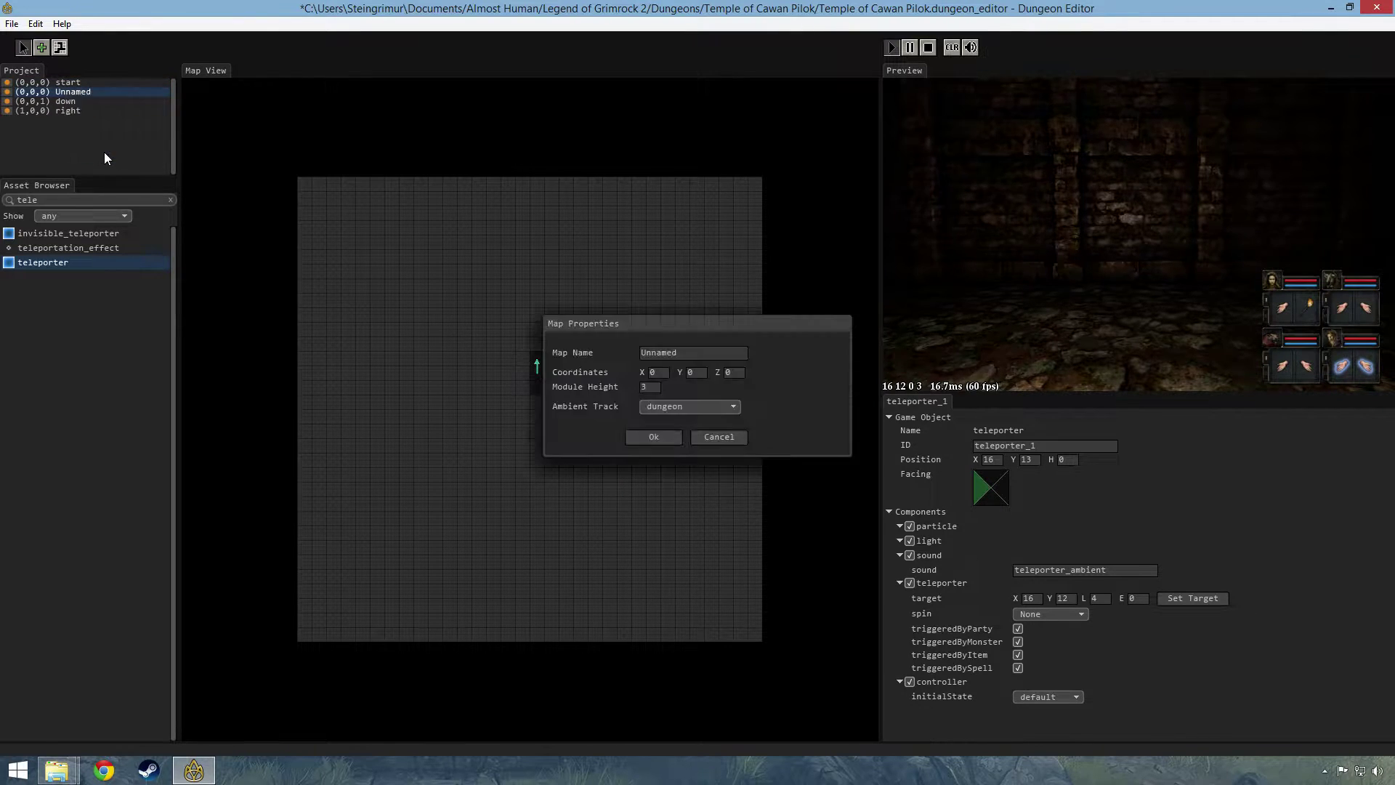
double_click(676, 353)
type("left")
key("Tab")
left_click(655, 436)
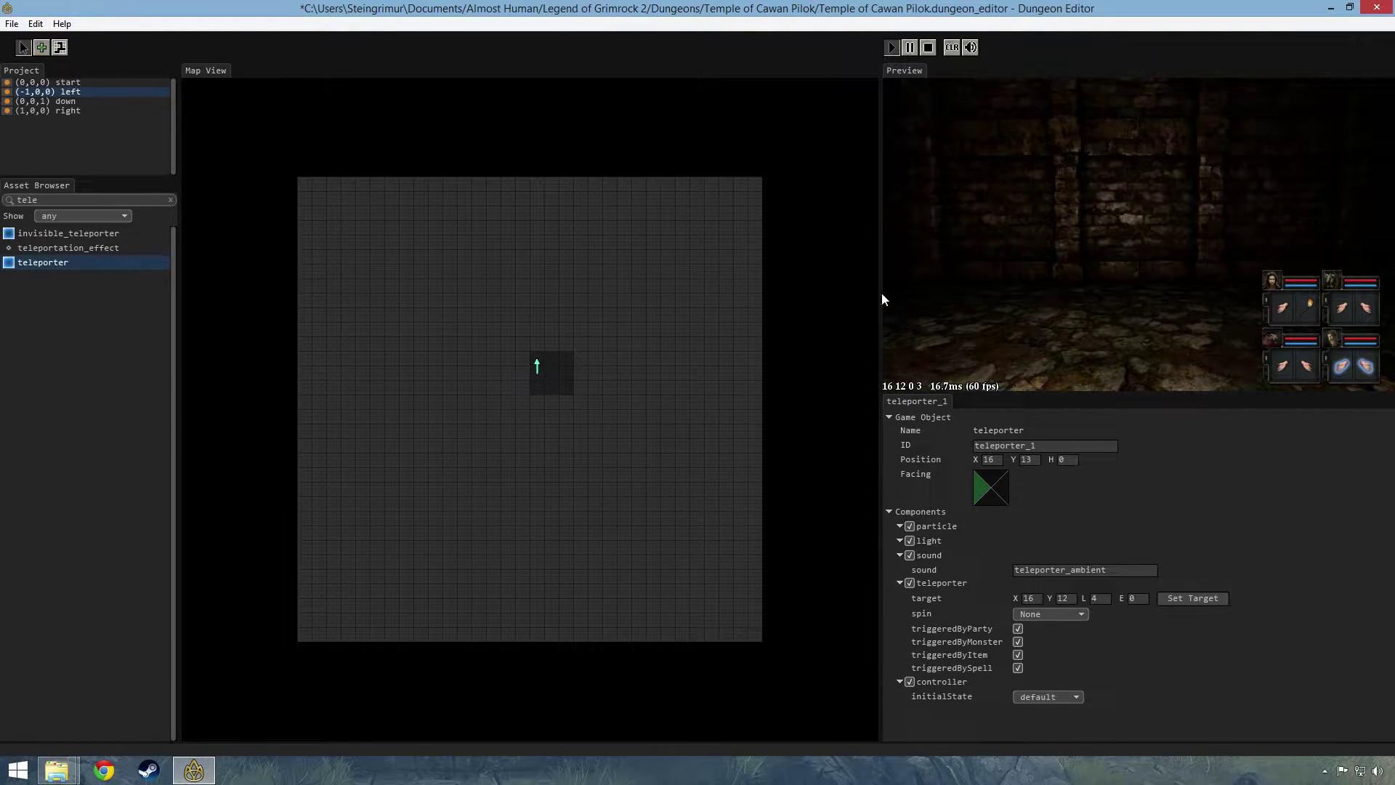
Place a second teleporter on the start level at X 15, Y 13, directly west of the first one, and select it
left_click(82, 83)
left_click(541, 389)
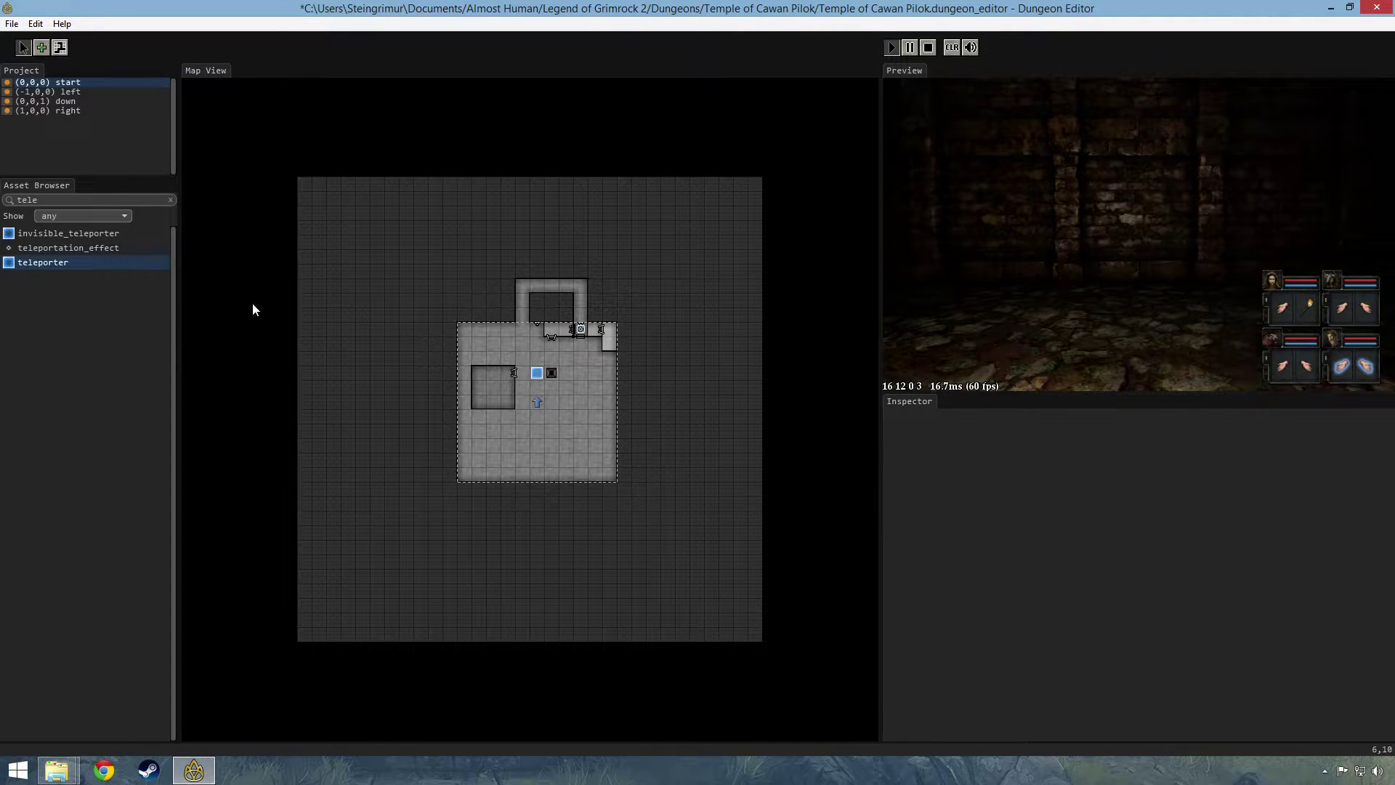
left_click(47, 262)
left_click(522, 372)
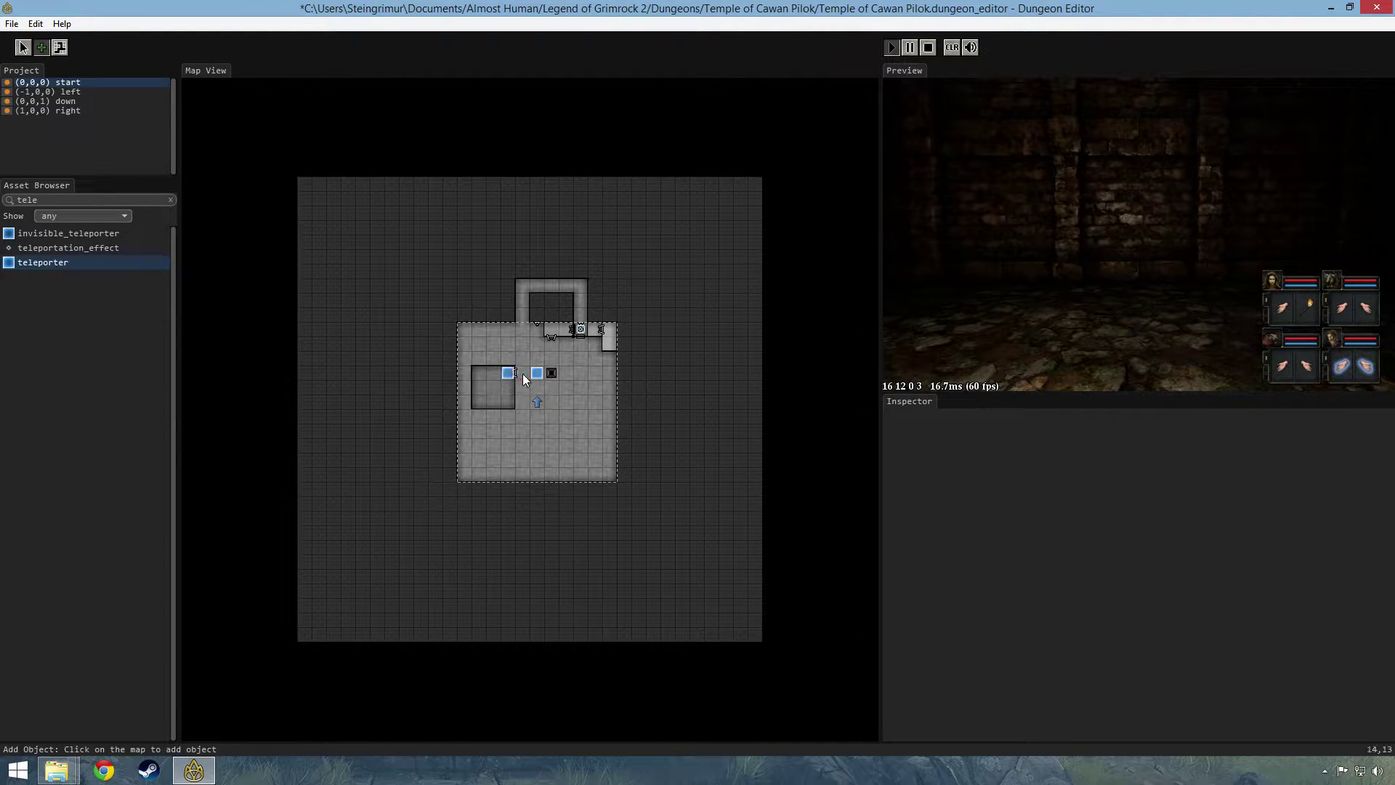
left_click(22, 47)
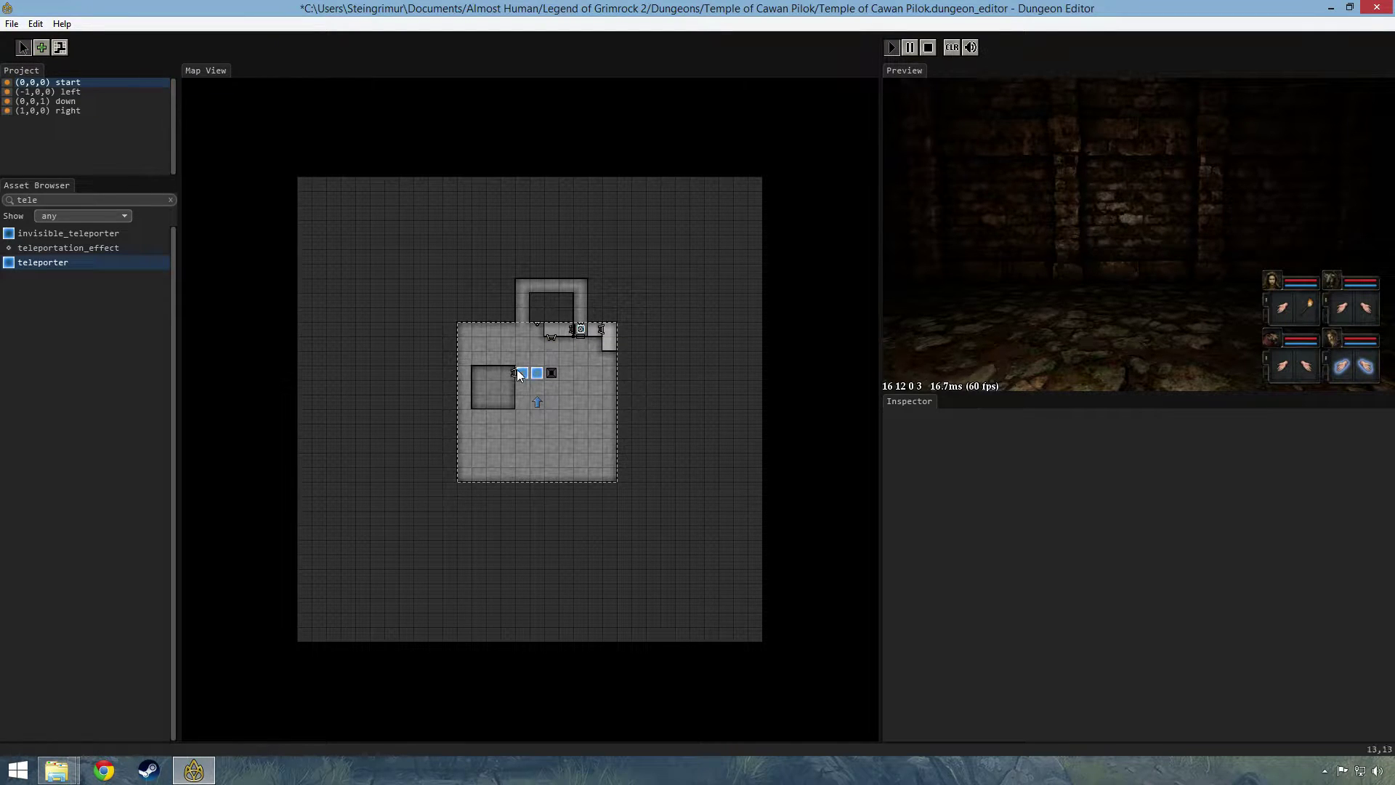
left_click(523, 373)
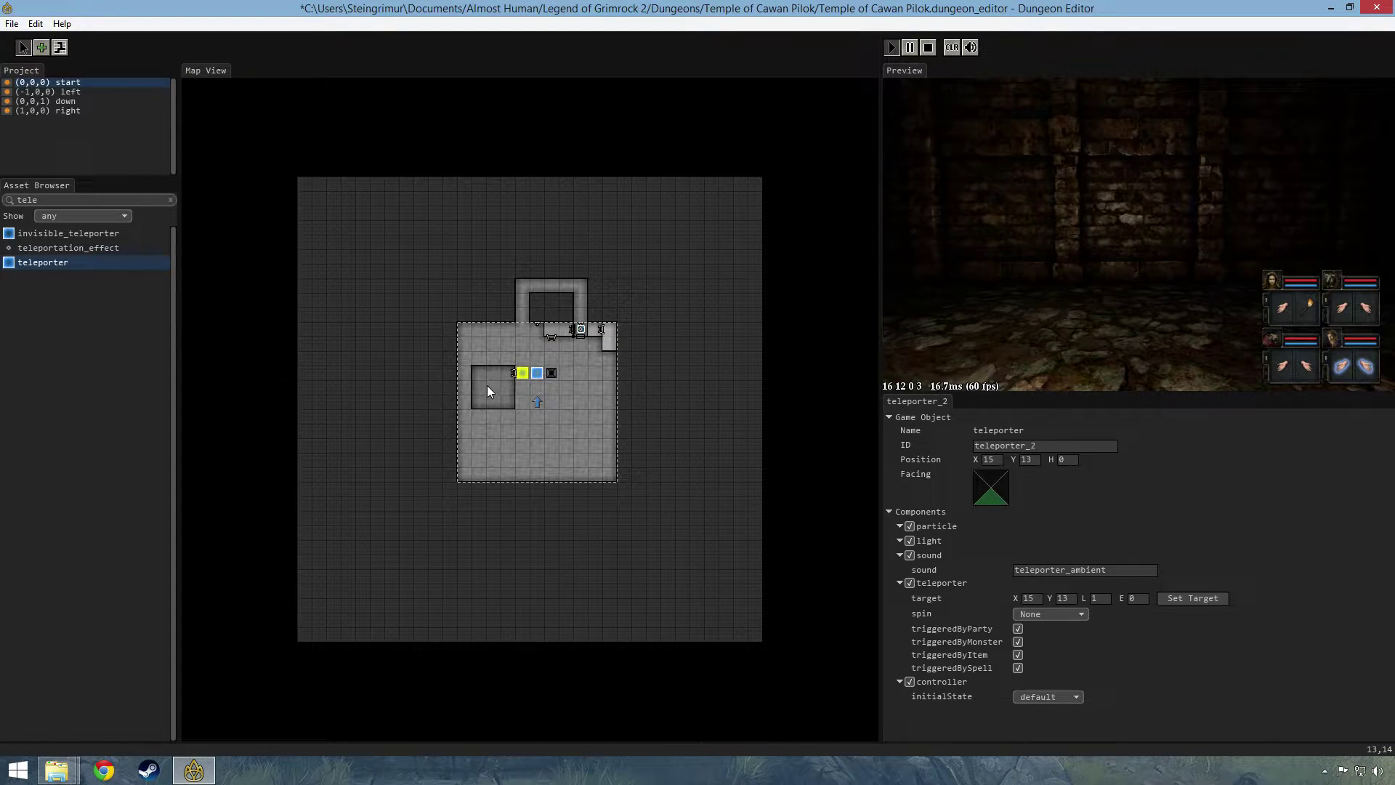
Set the second teleporter's target to X 17, Y 13 on the left level
left_click(1179, 599)
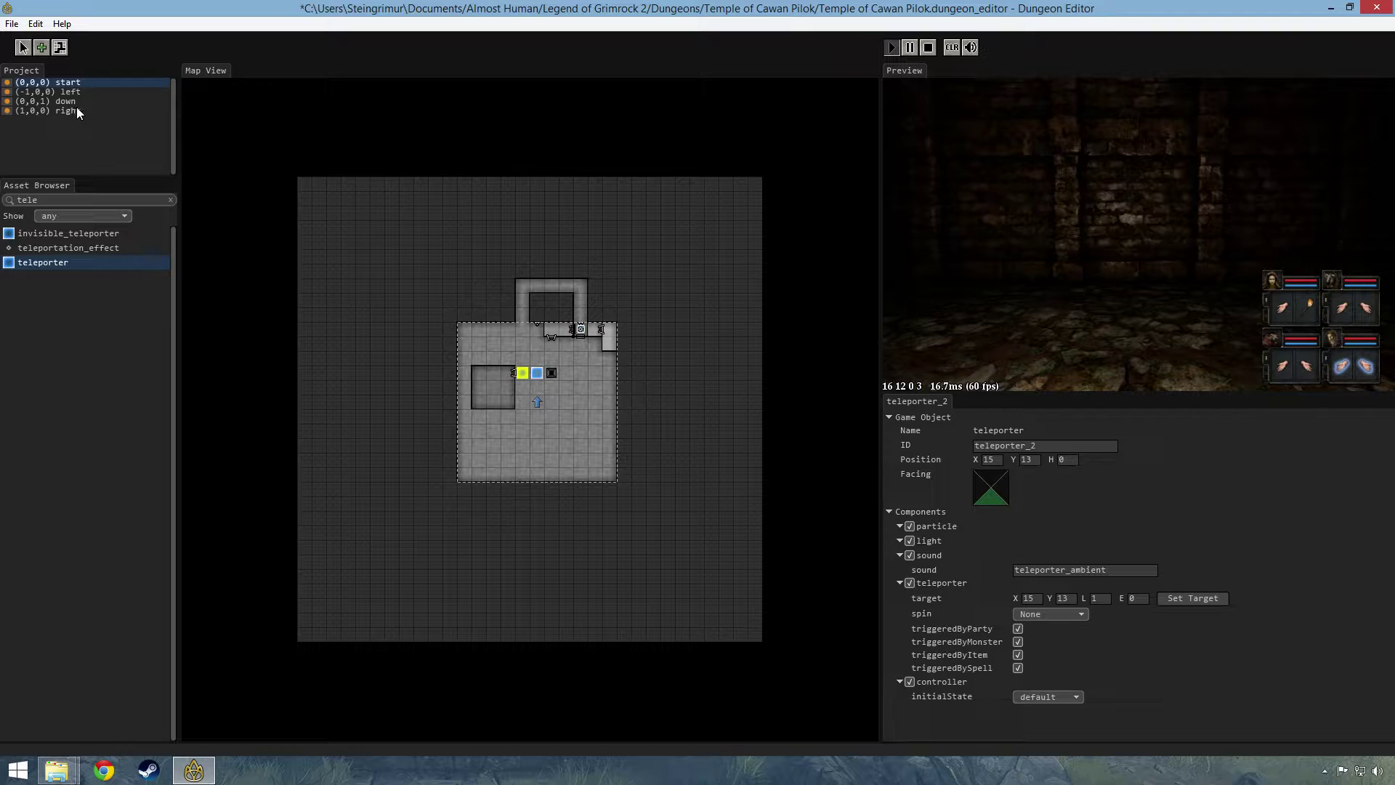
left_click(50, 91)
left_click(551, 373)
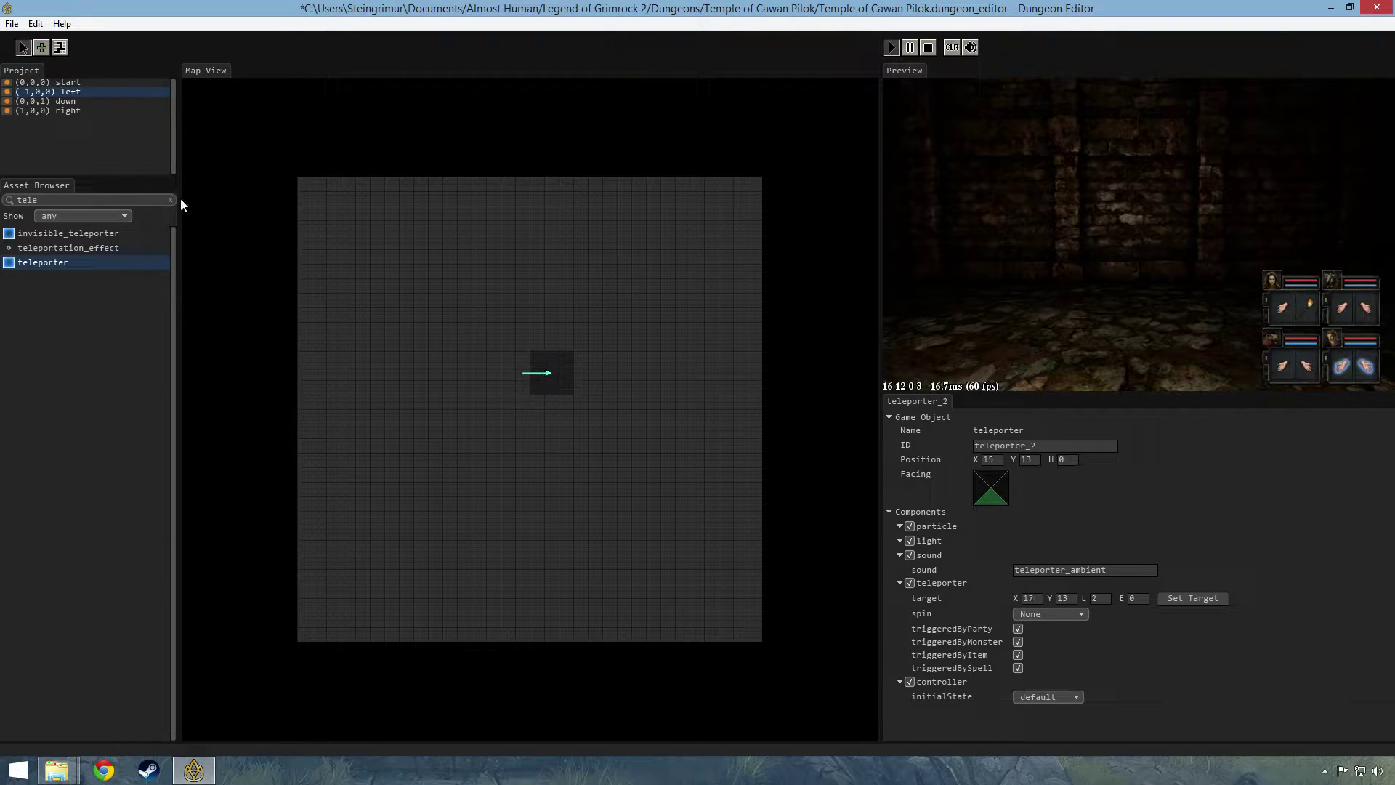
Clear the asset filter and paint a dungeon_floor room of about 6 by 5 tiles around the teleporter target on the left level
left_click(59, 48)
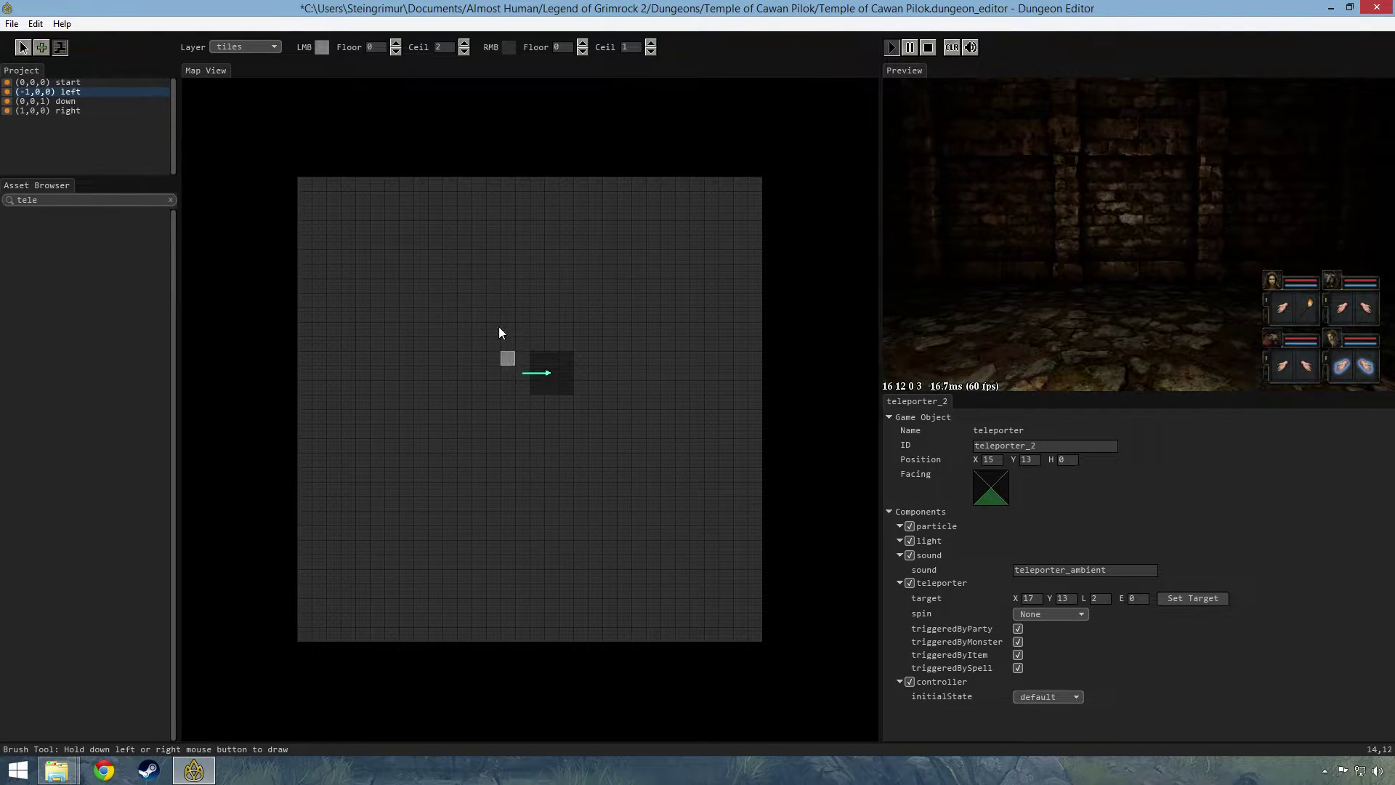
left_click(172, 200)
mouse_move(521, 349)
left_mouse_down()
mouse_move(590, 359)
mouse_move(532, 400)
left_mouse_up()
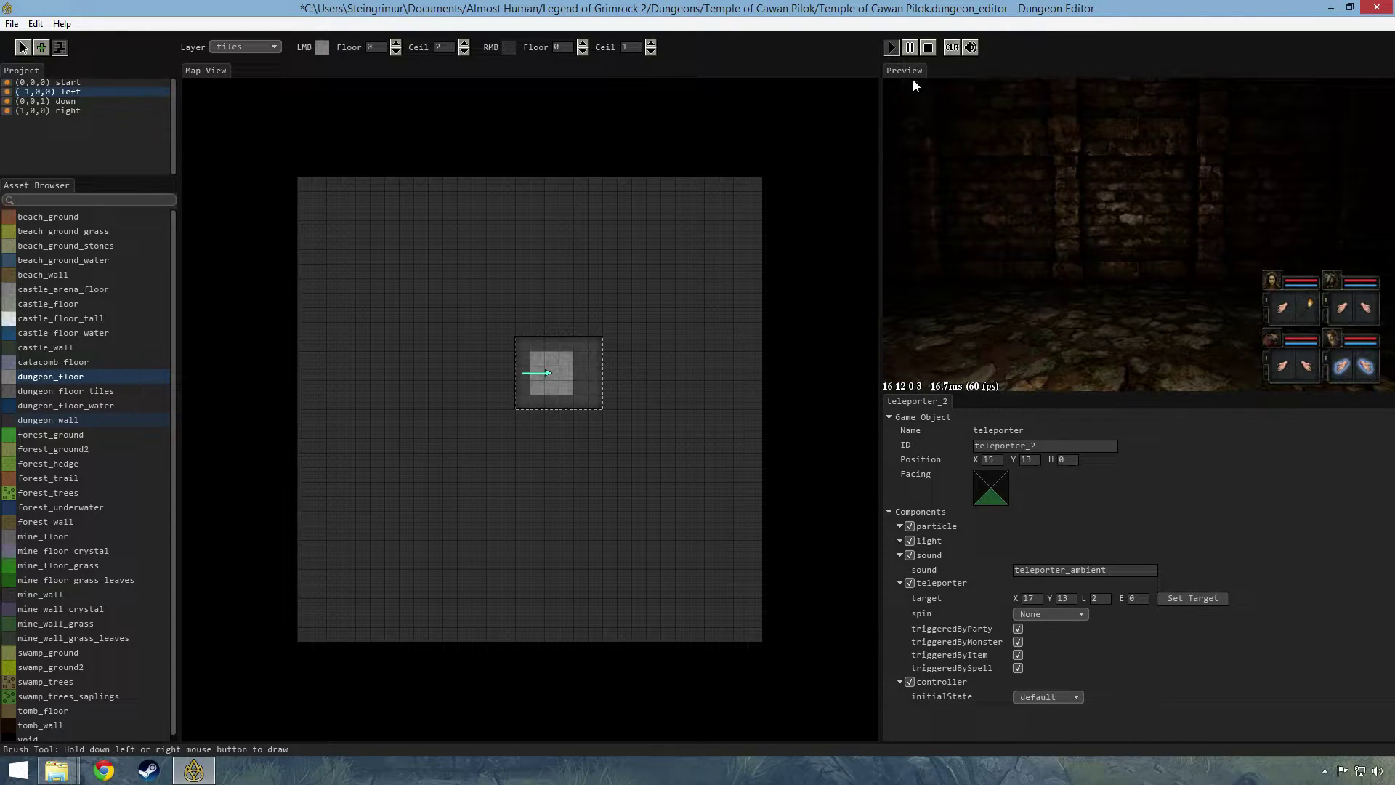
Restart the preview in full screen, check the in-game map, and walk the party through the second teleporter
left_click(927, 48)
double_click(1024, 227)
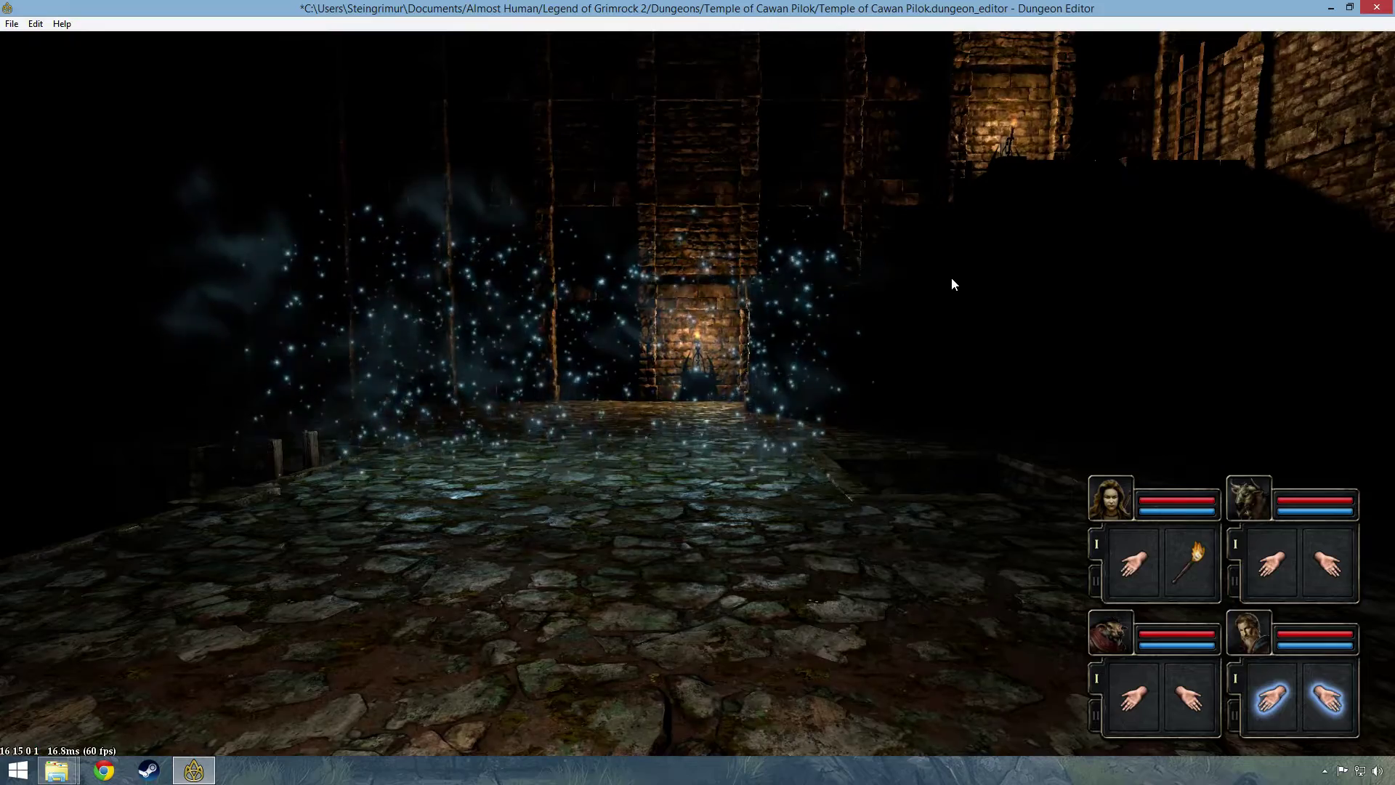
key("w")
key("a")
key("m")
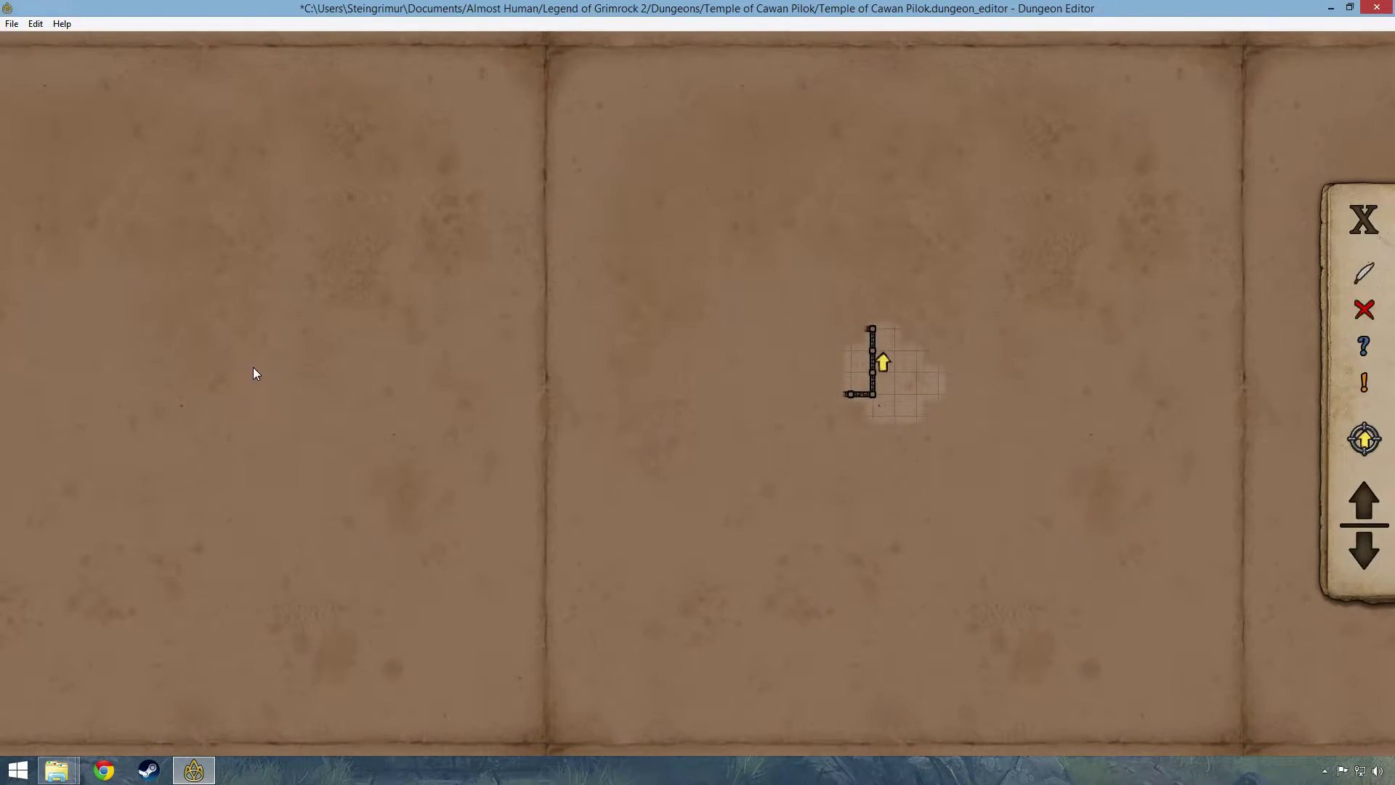
key("m")
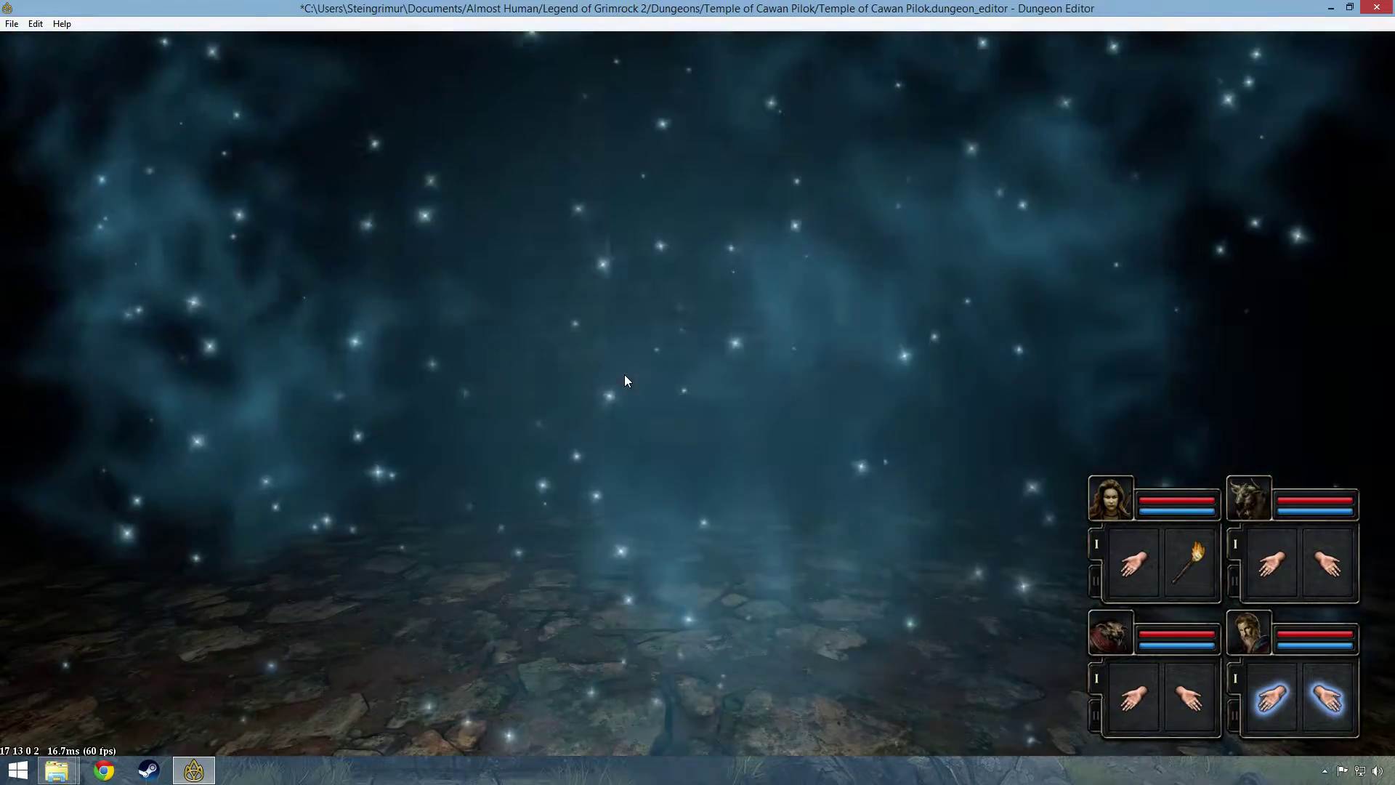
Examine the left level's position relative to the start level on the in-game map, and return to the editor
key("m")
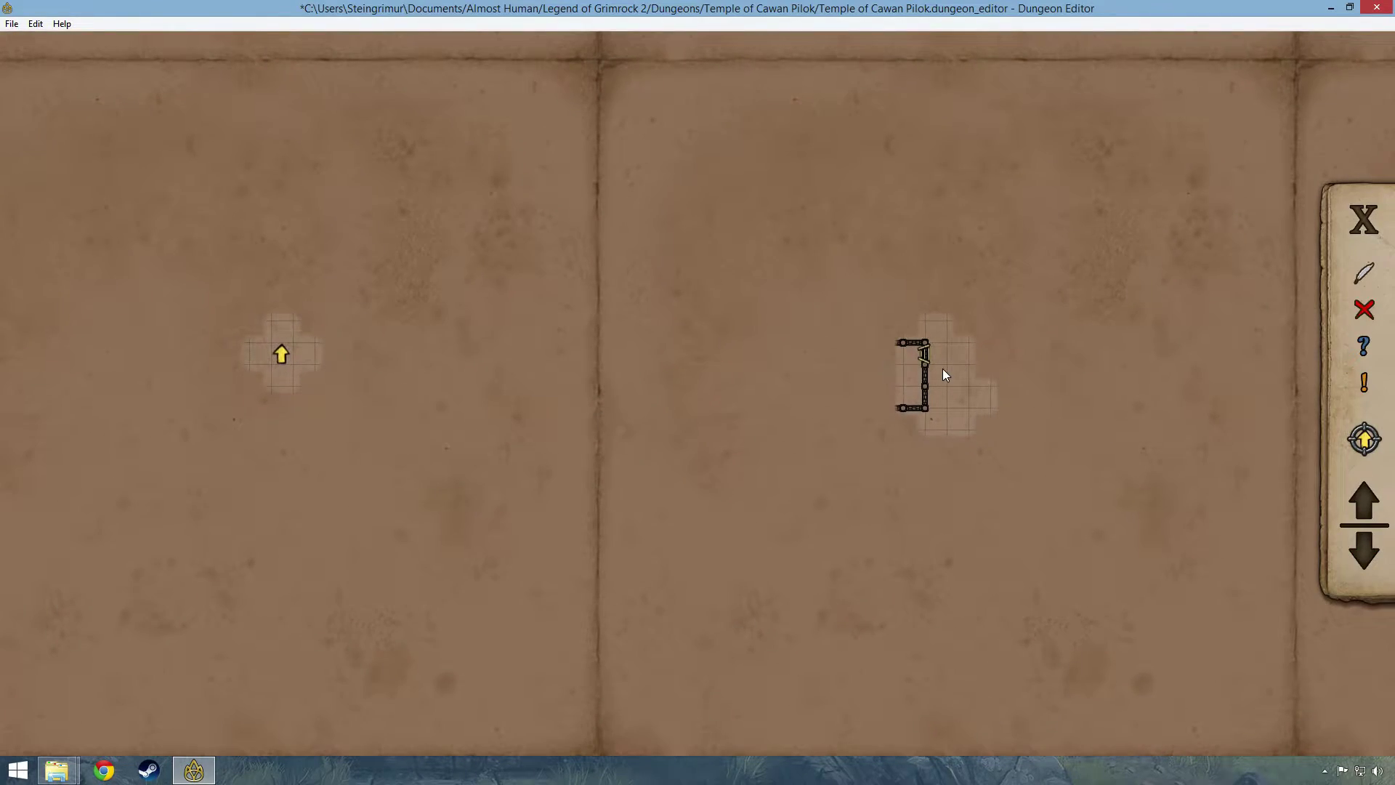
left_click_drag(275, 426, 536, 448)
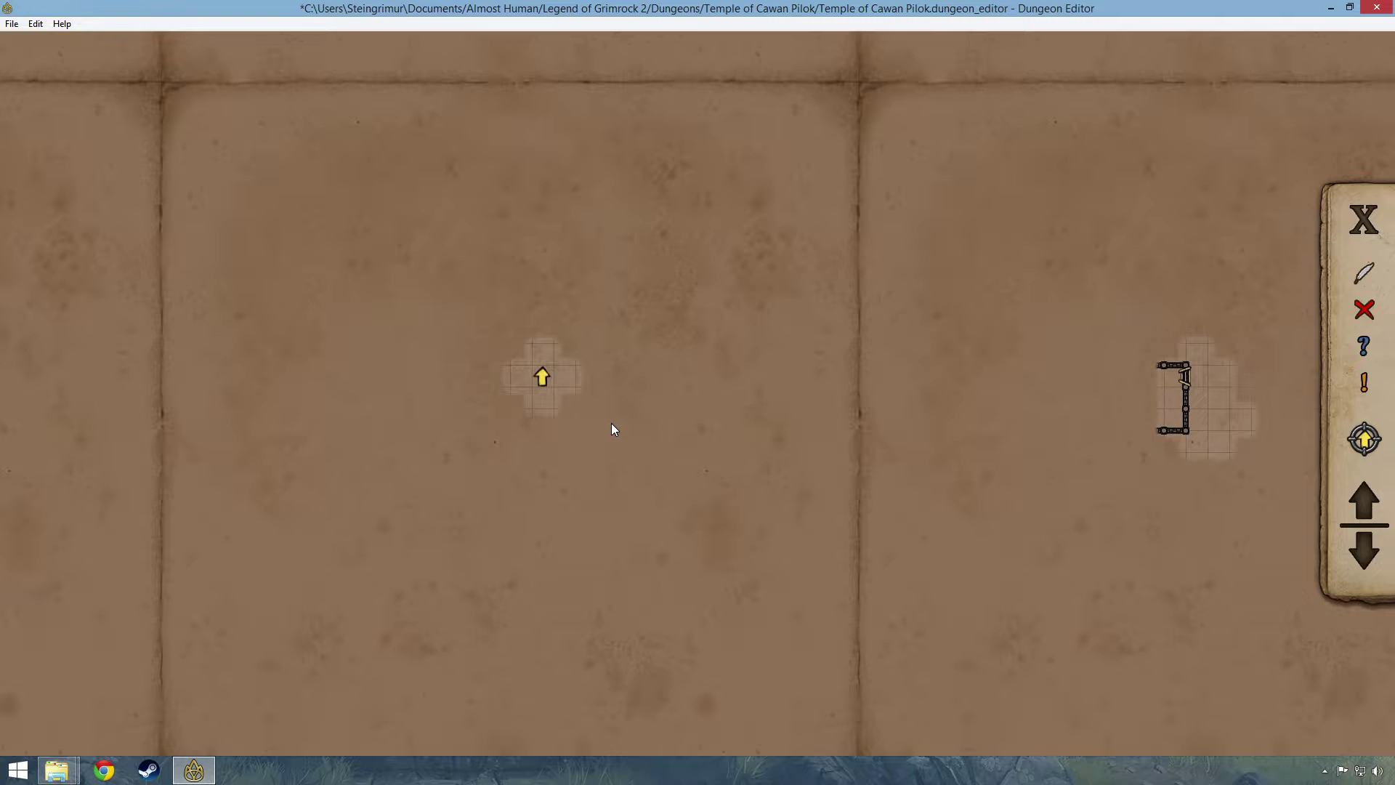
key("Escape")
key("Escape")
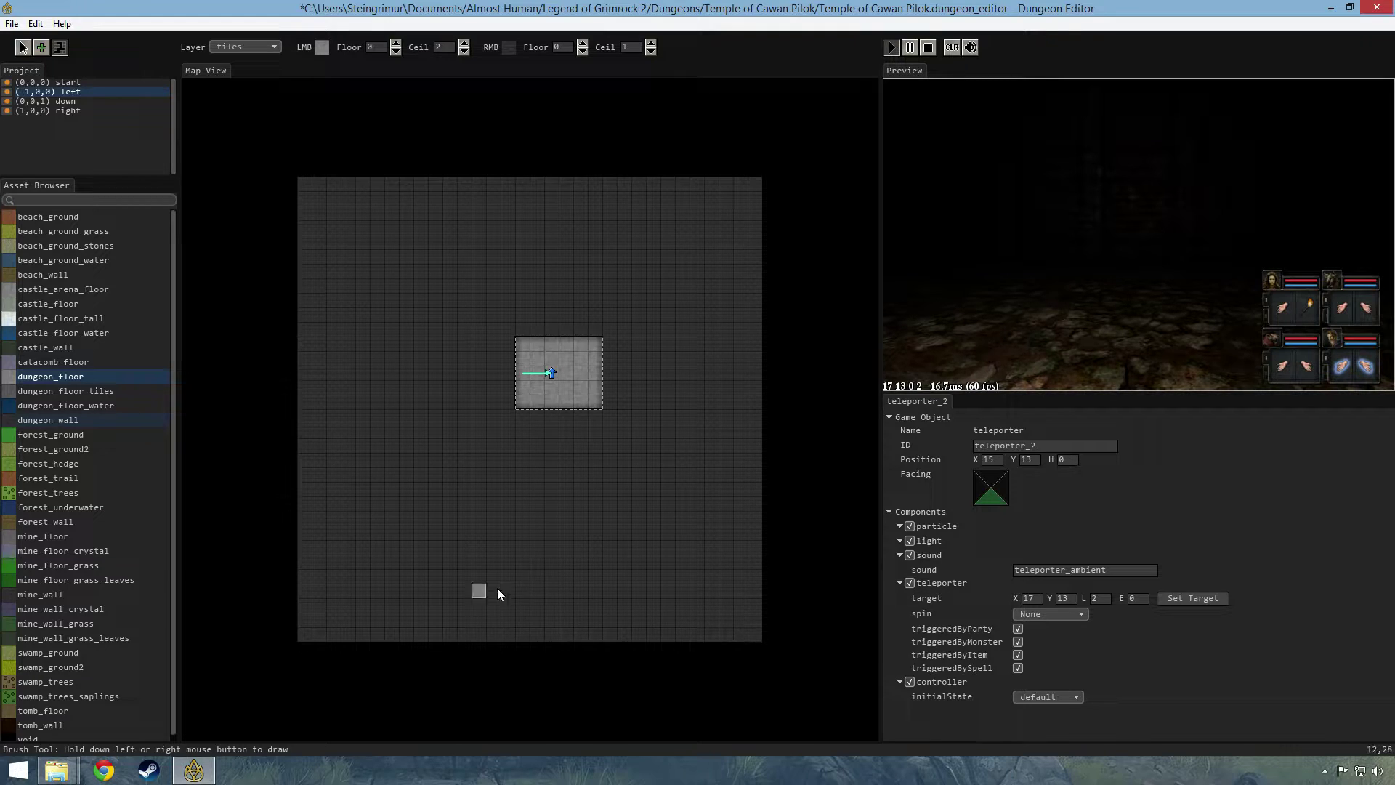
Reopen the full-screen in-game map and examine the level squares adjoining the start level
key("Tab")
key("space")
left_click_drag(875, 425, 763, 600)
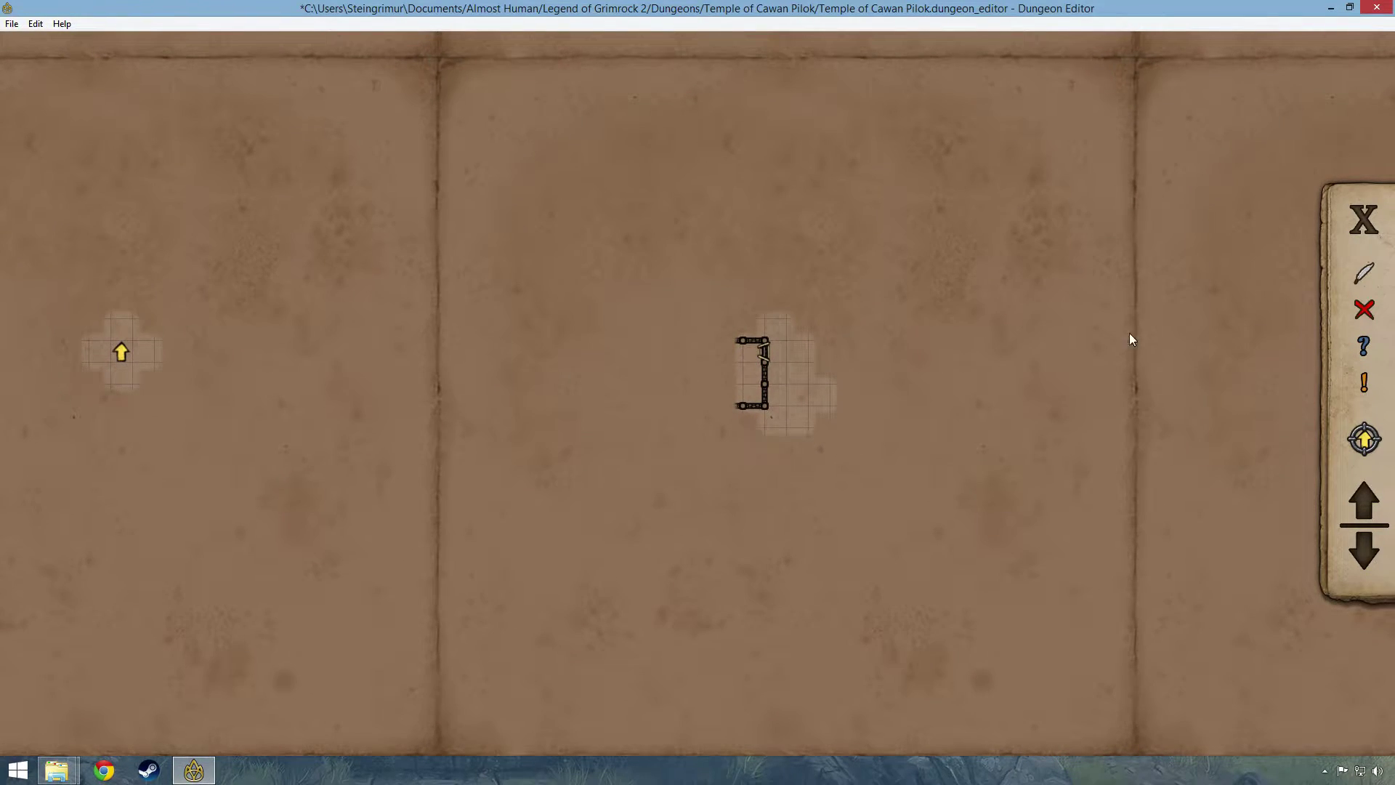
left_click_drag(1039, 556, 942, 498)
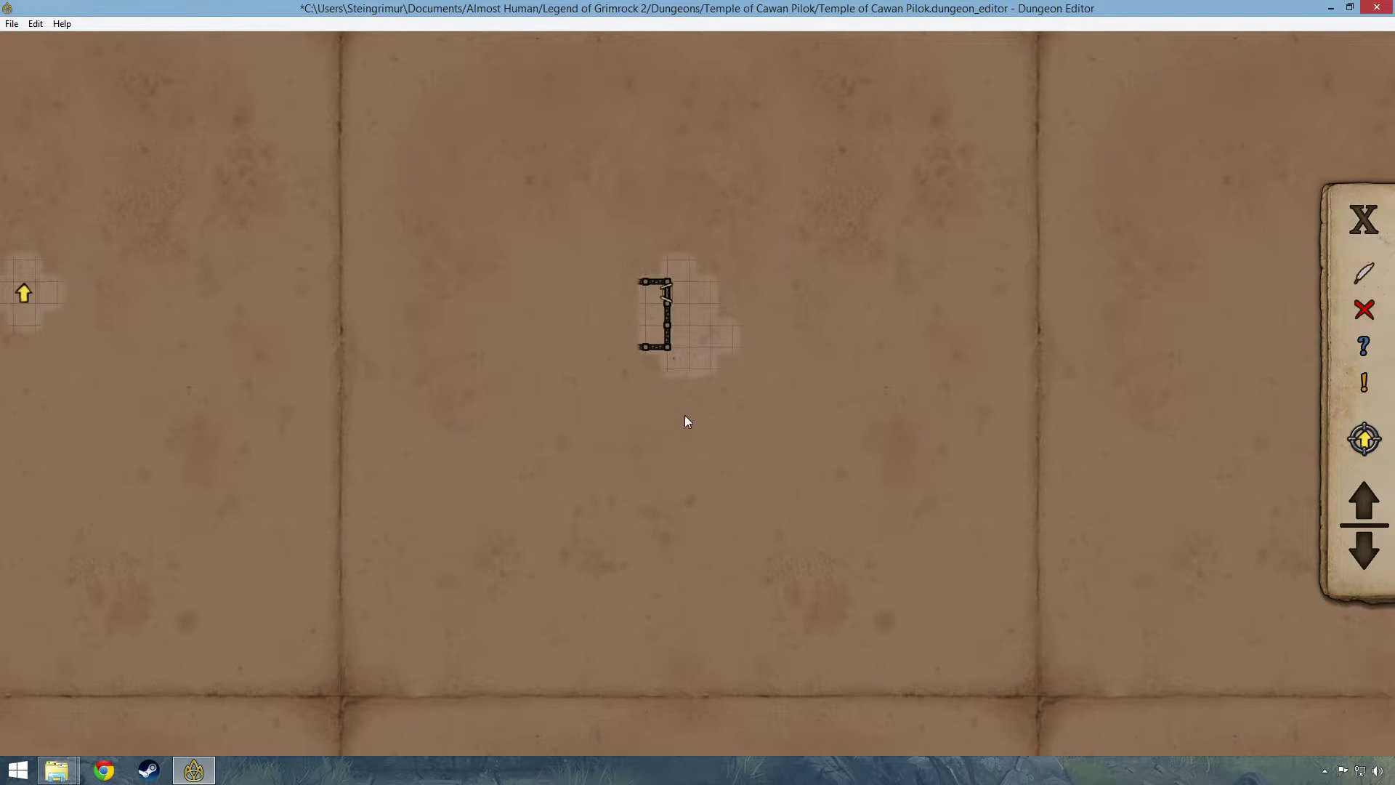
left_click_drag(685, 416, 583, 441)
left_click_drag(645, 372, 730, 373)
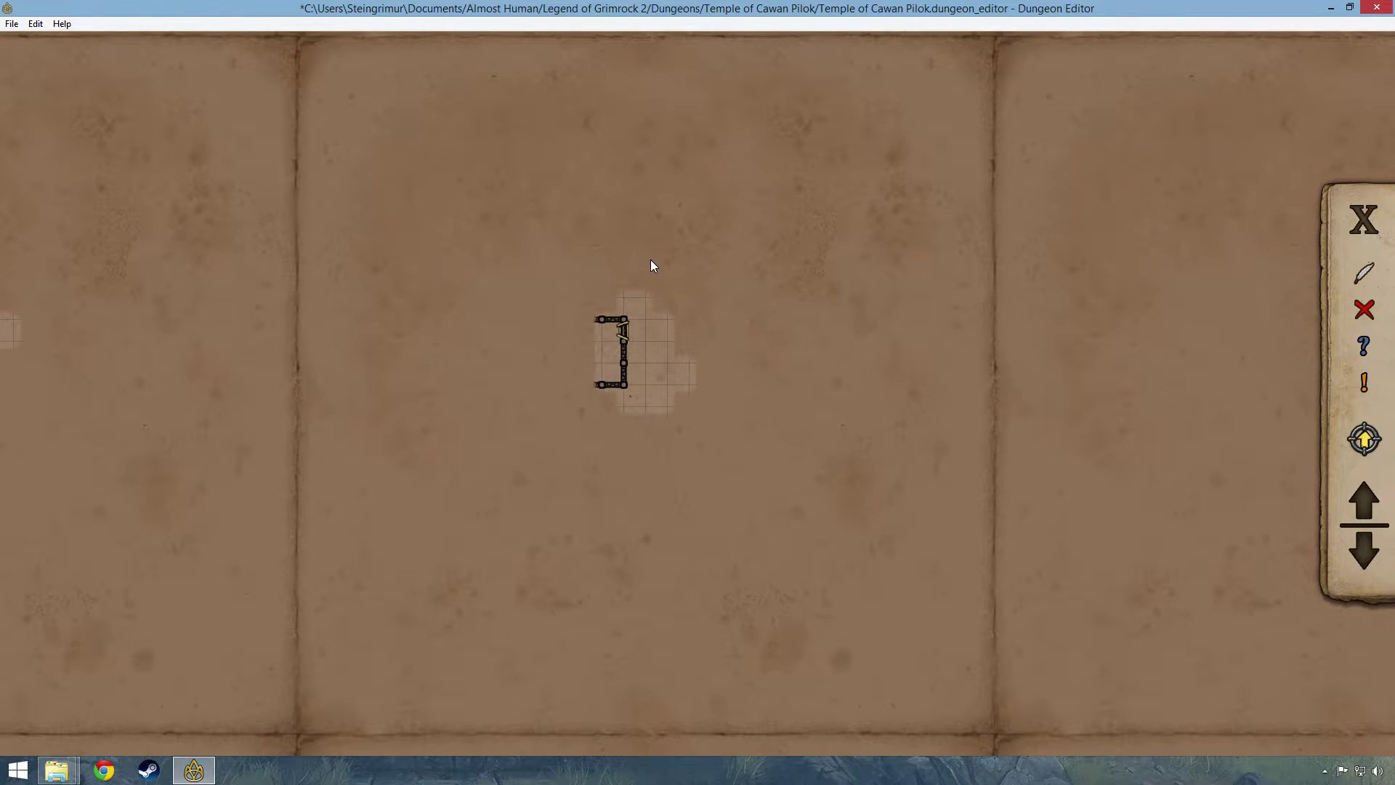
middle_click_drag(661, 271, 707, 280)
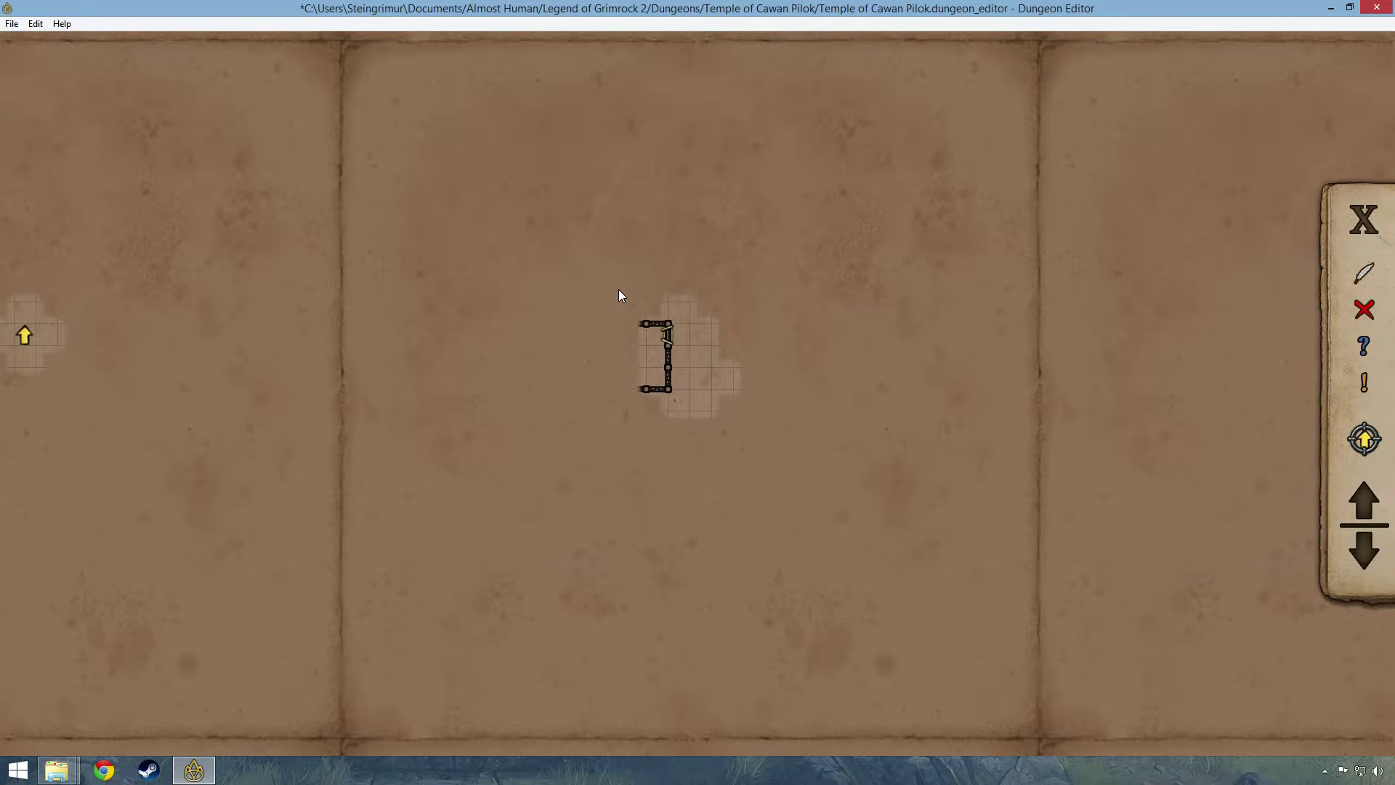
Compare the positions of the left level and the start level on the full-screen in-game map, and return to the editor
key("m")
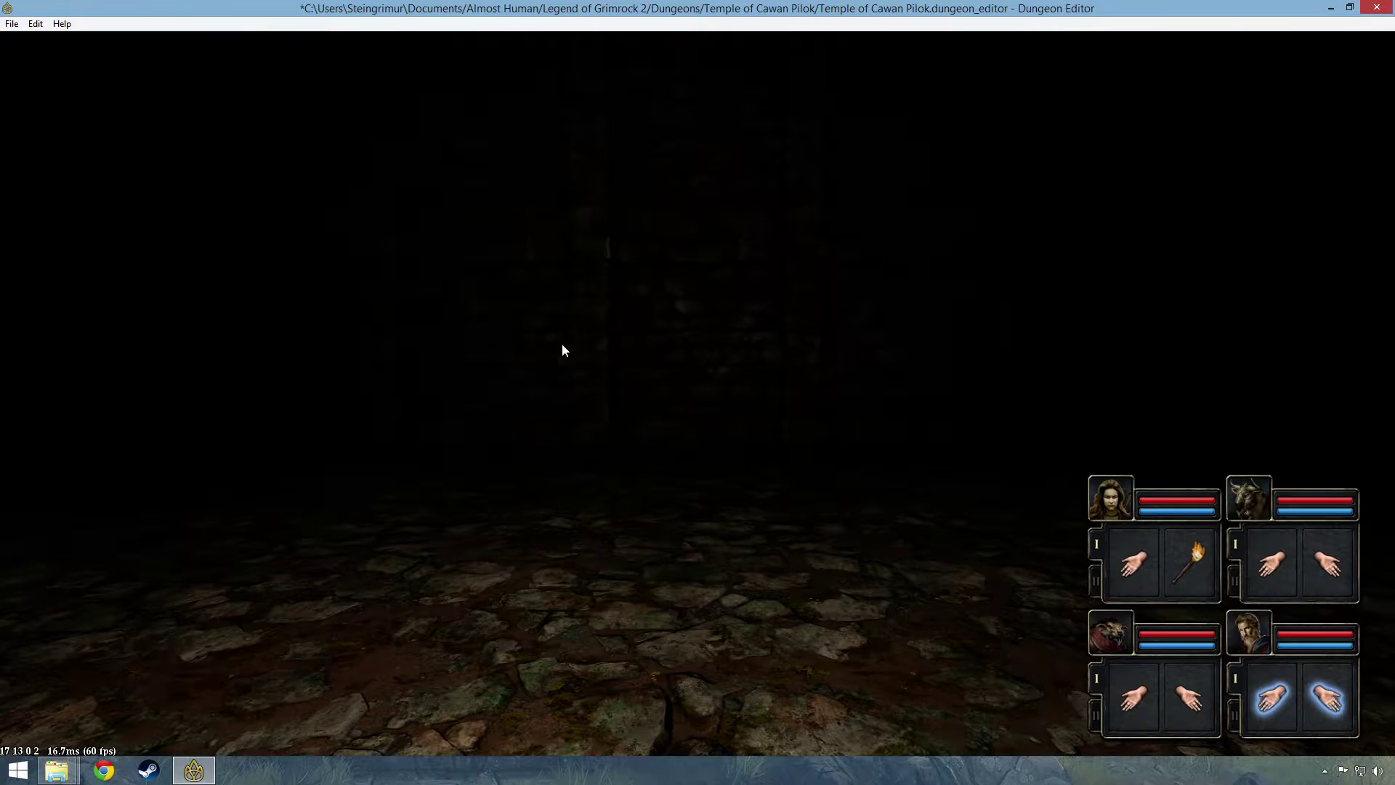
key("m")
left_click_drag(639, 386, 795, 391)
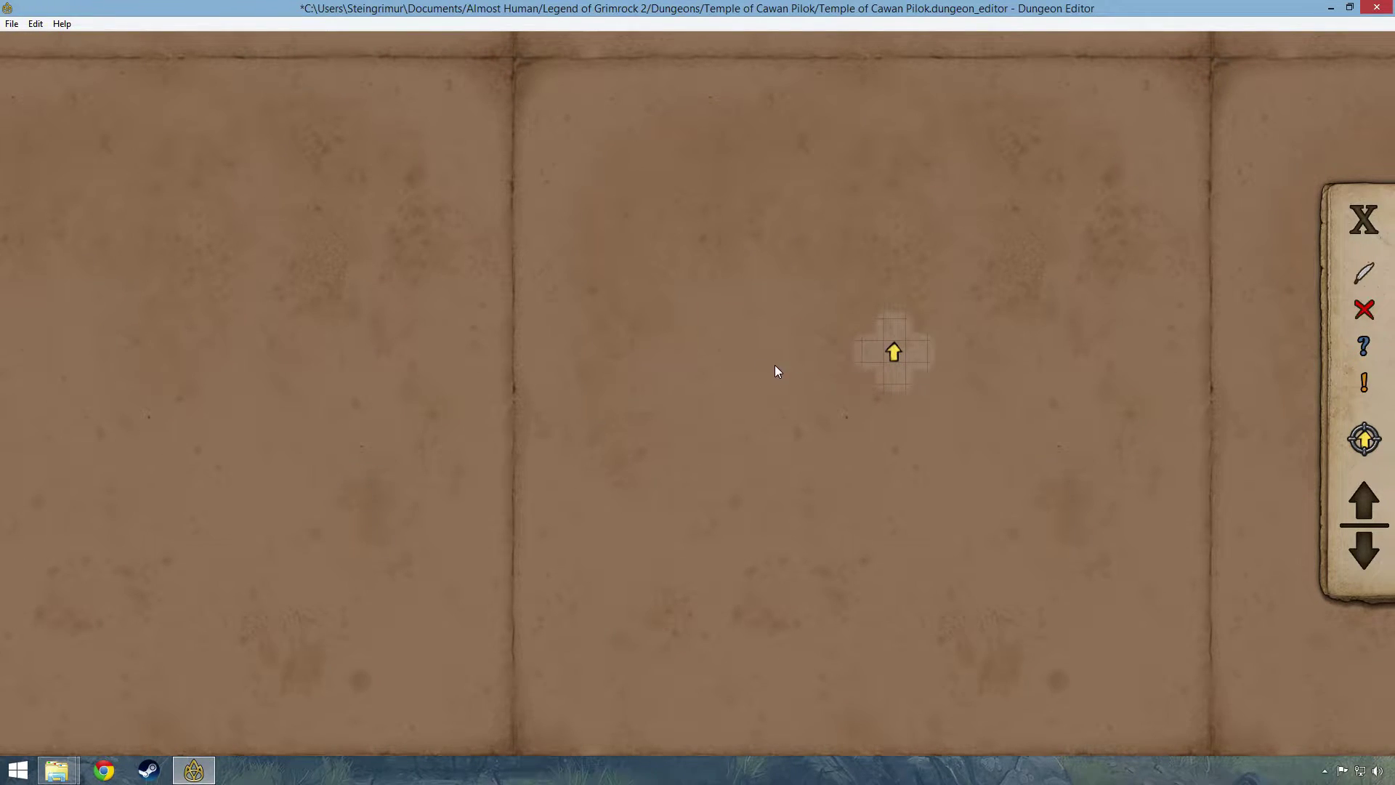
left_click_drag(775, 365, 617, 353)
key("Tab")
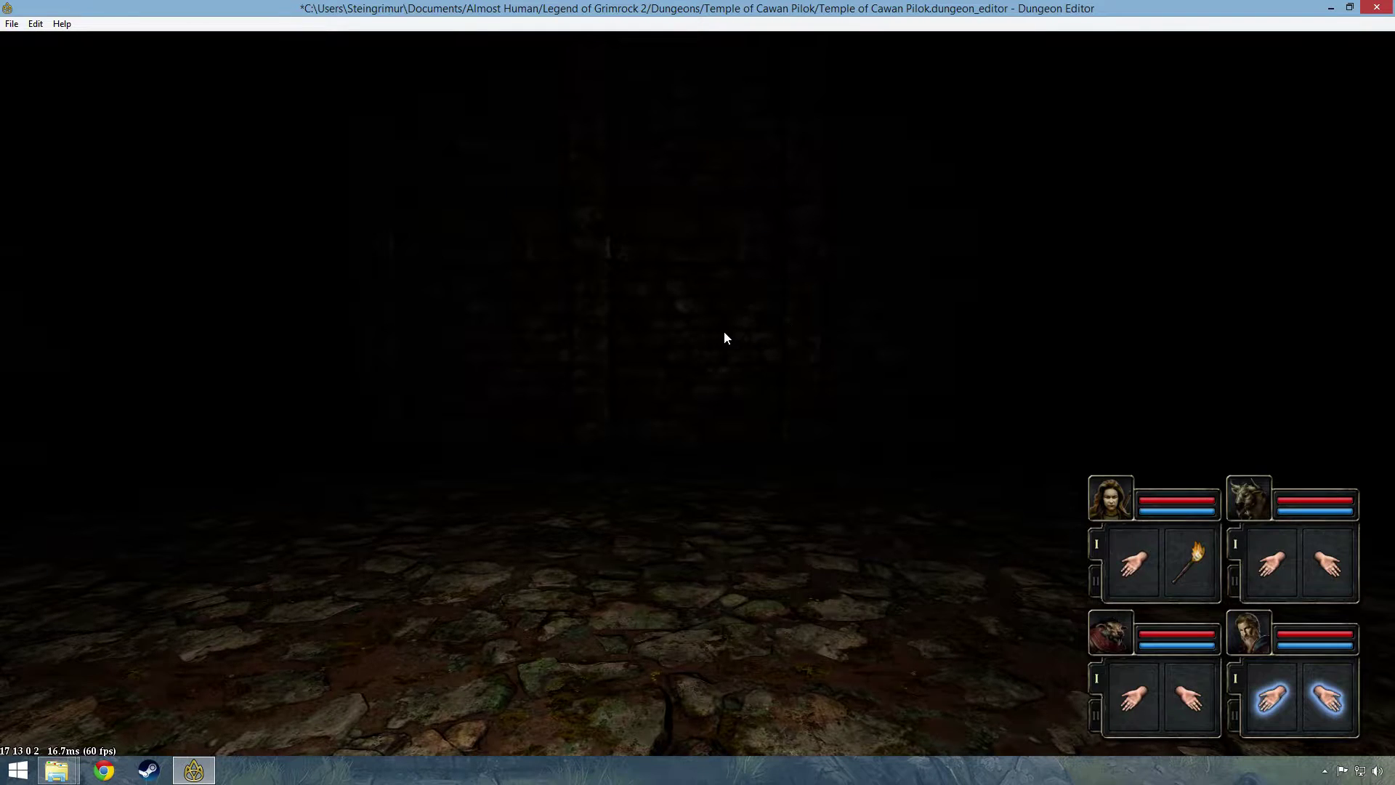
key("Tab")
left_click_drag(729, 388, 496, 372)
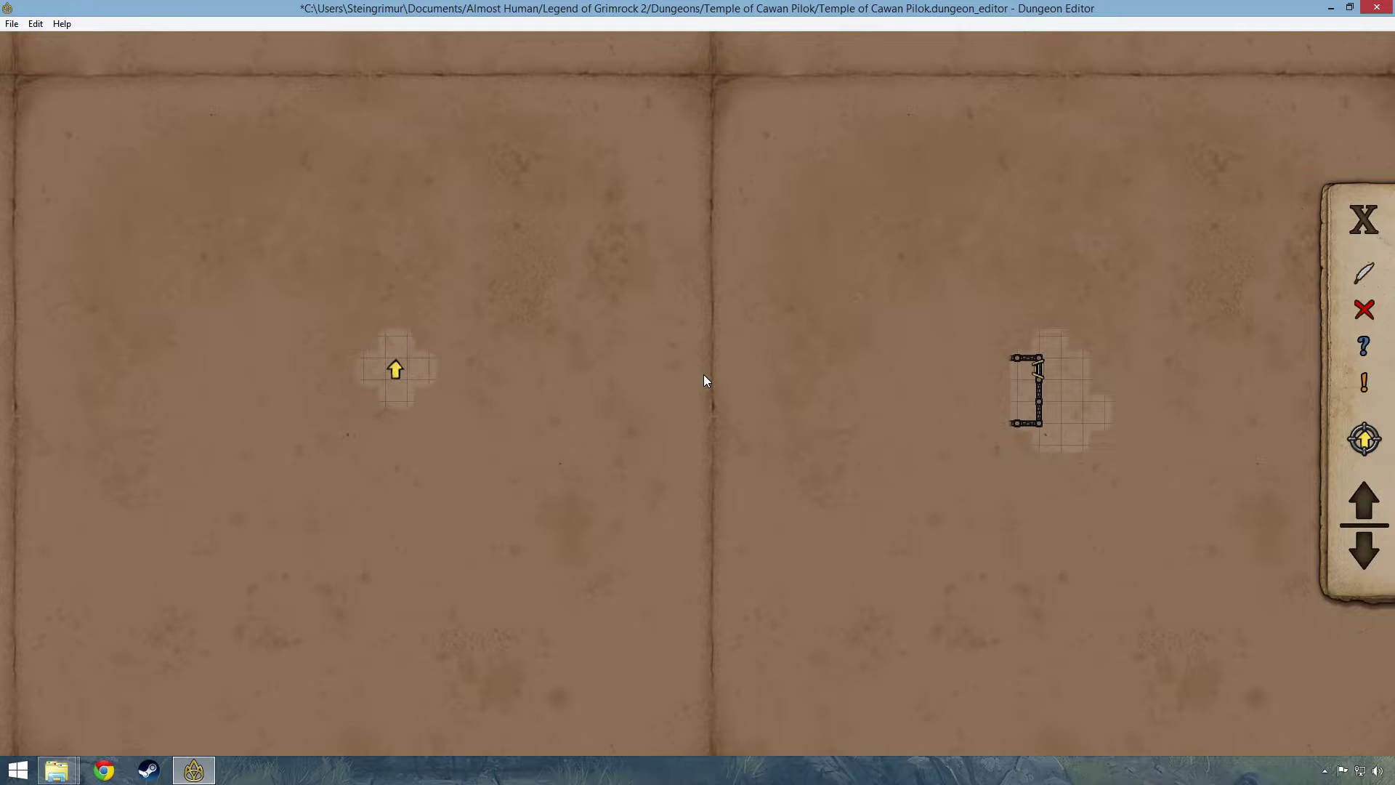
key("Escape")
key("Escape")
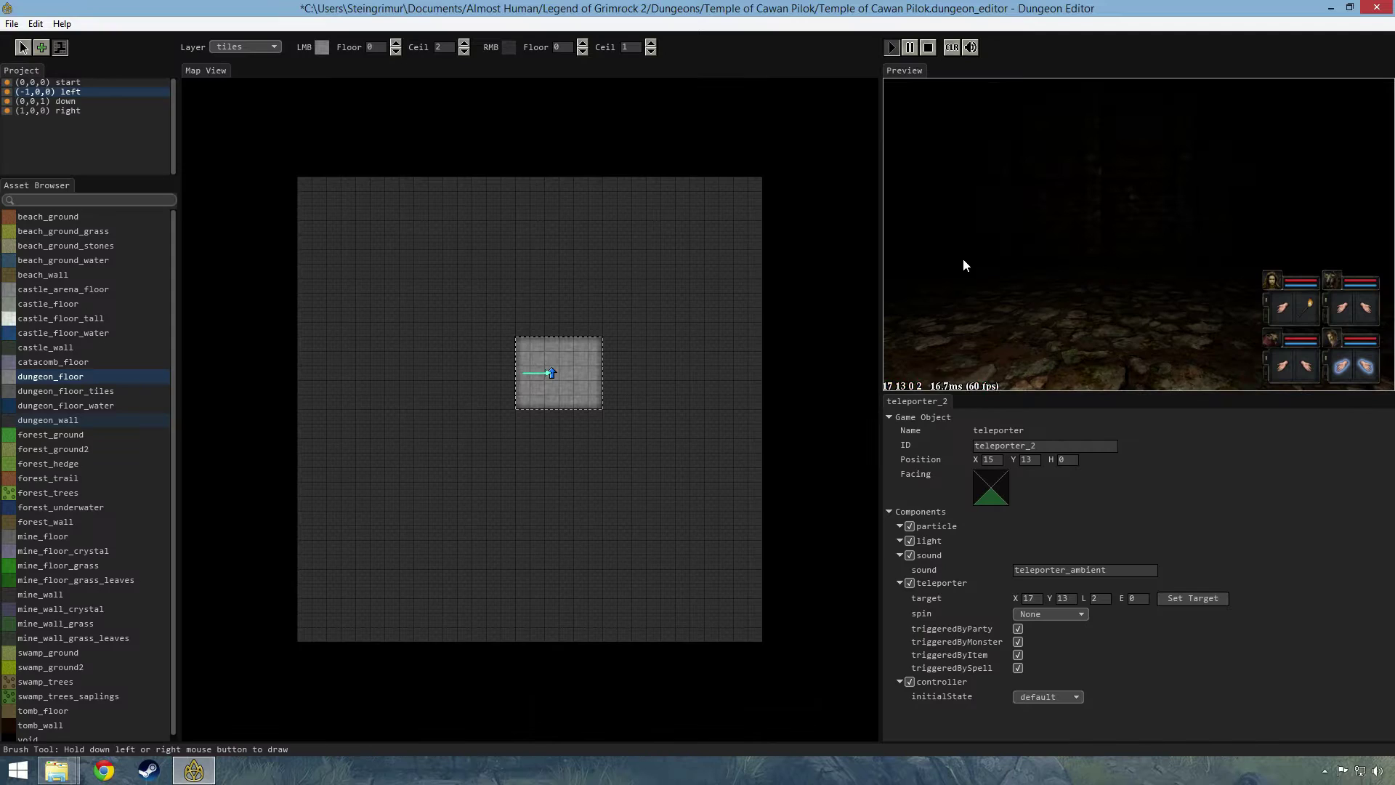
Stop the preview and paint a one-tile-wide dungeon_floor corridor on the start level, from the room to the map's west edge along row 15
left_click(933, 46)
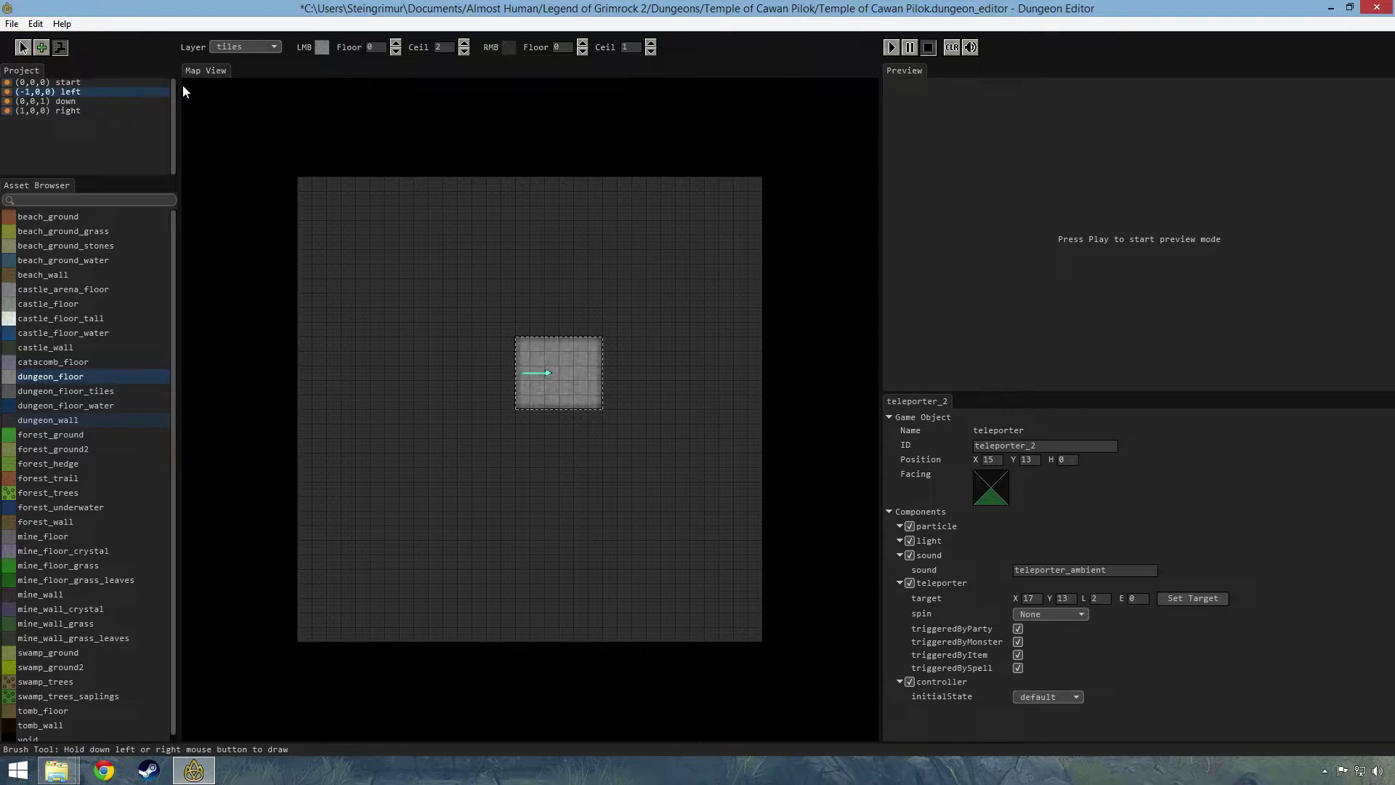
left_click(73, 82)
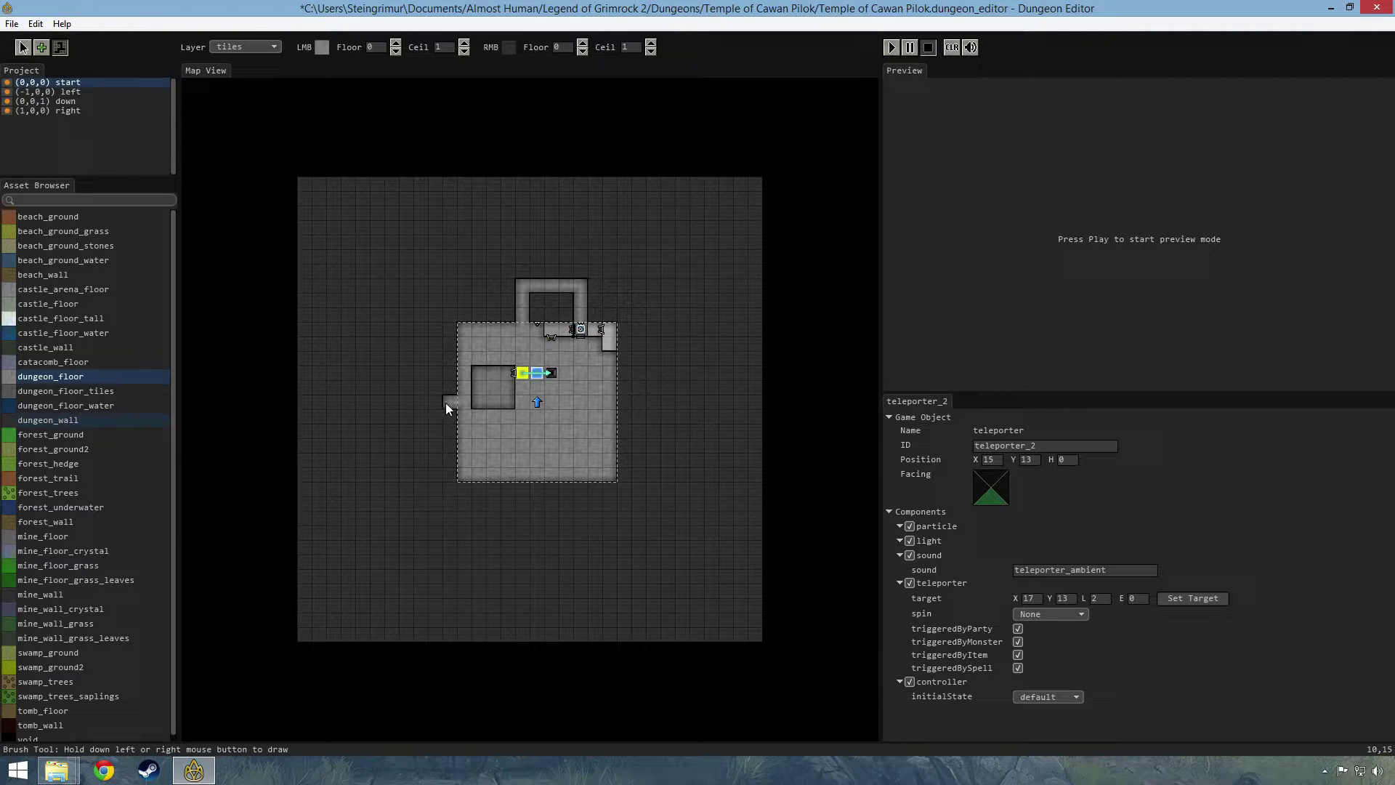
Restart the preview in full screen and walk the party west through the new corridor to the level's edge
left_click(891, 47)
key("q")
key("w")
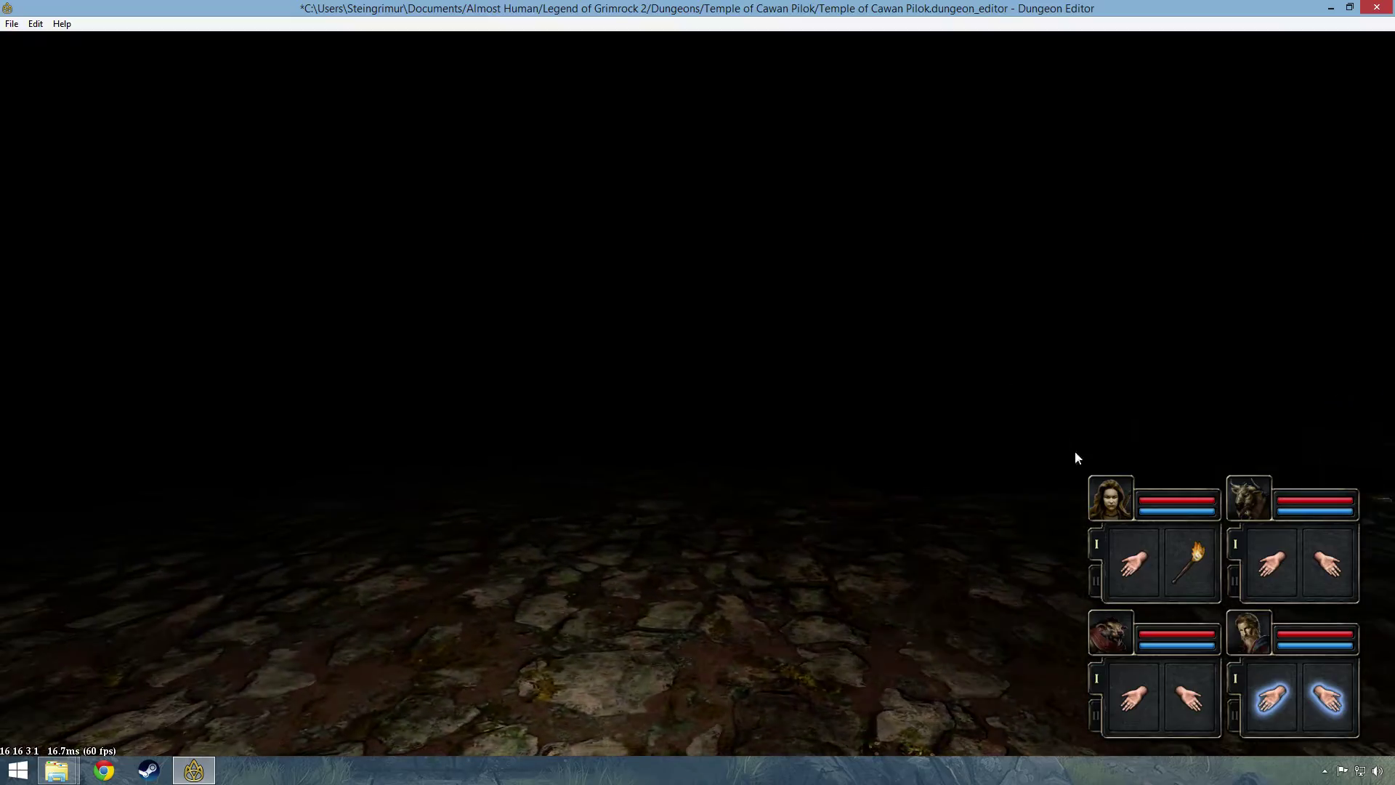
key("a")
key("w")
key("w")
key("w")
key("w")
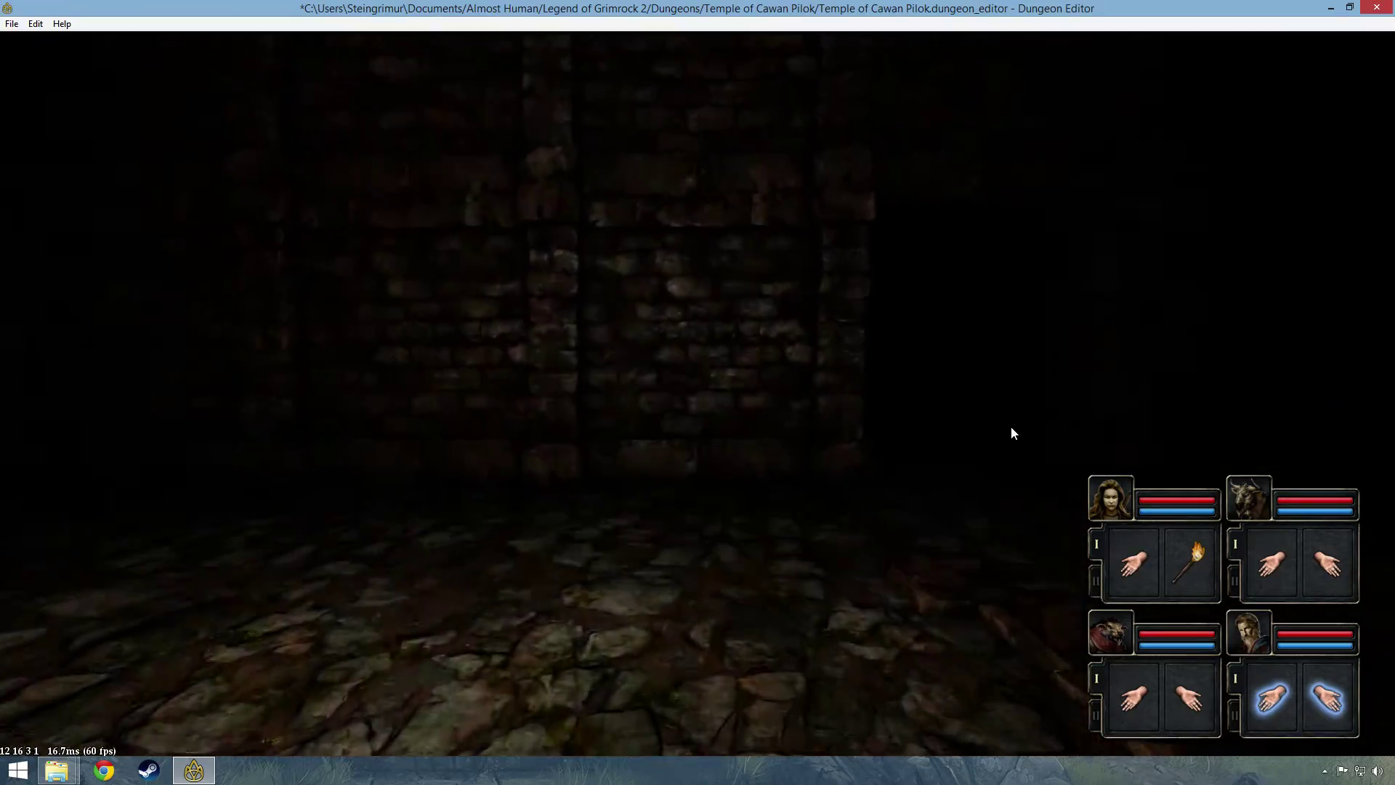
key("d")
key("w")
key("w")
key("w")
key("w")
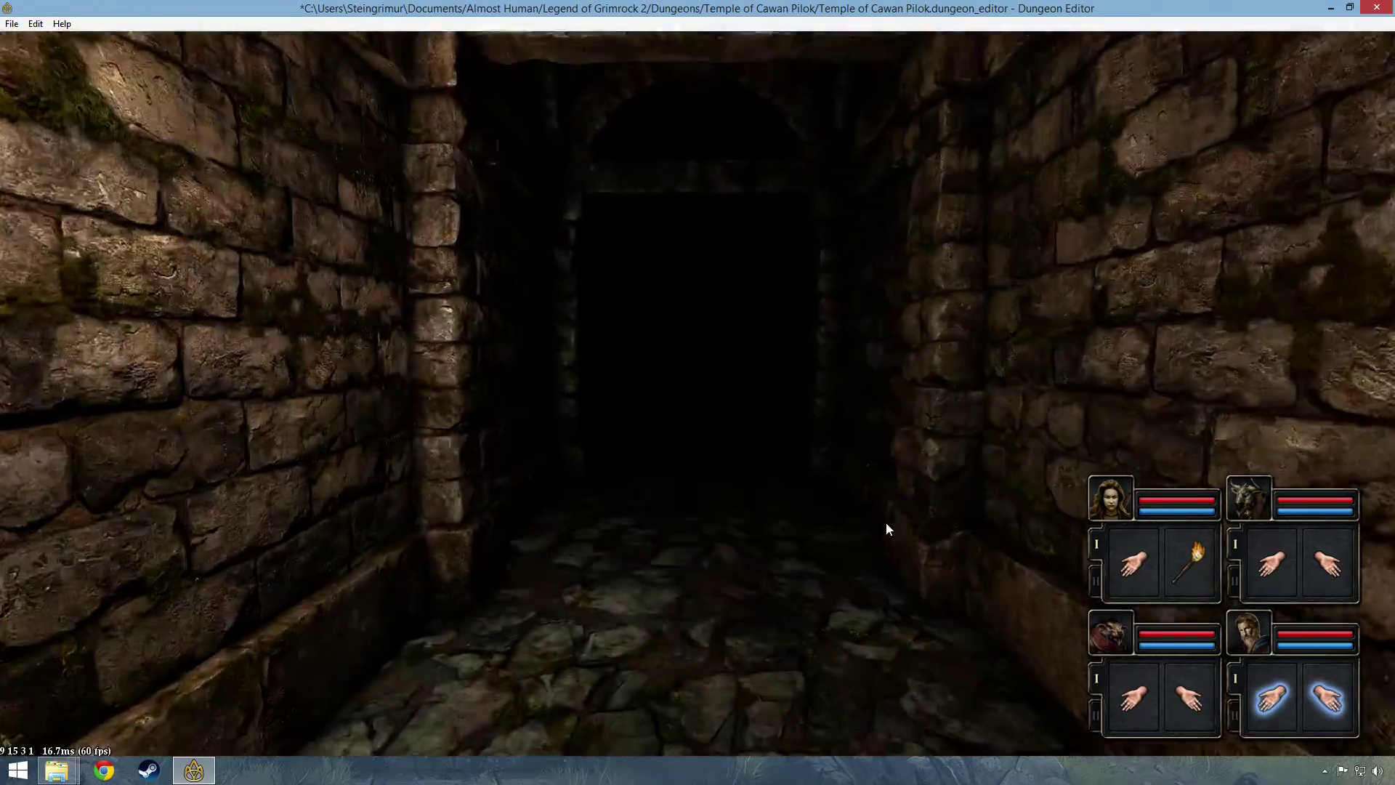
key("w")
key("w")
key("w")
key("w")
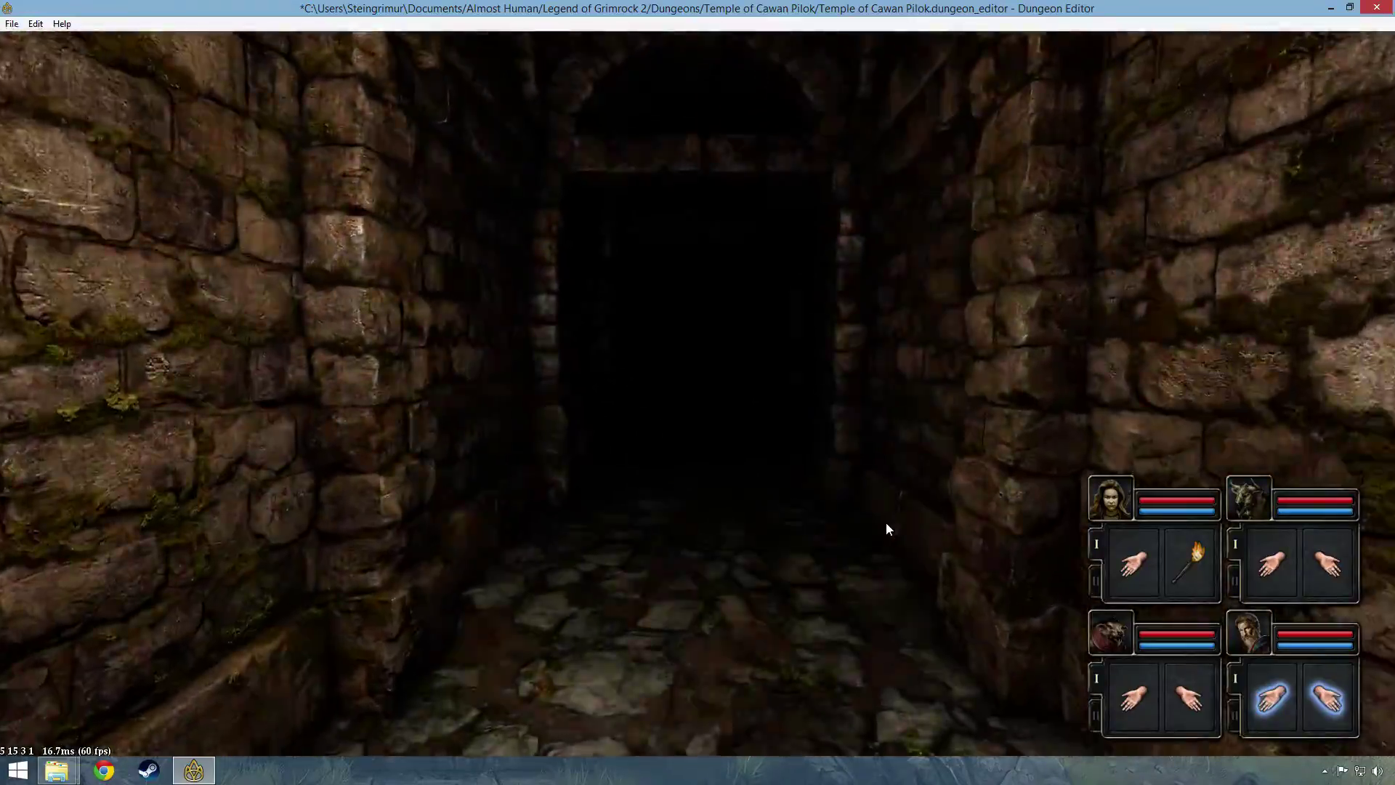
key("w")
key("w")
key("w")
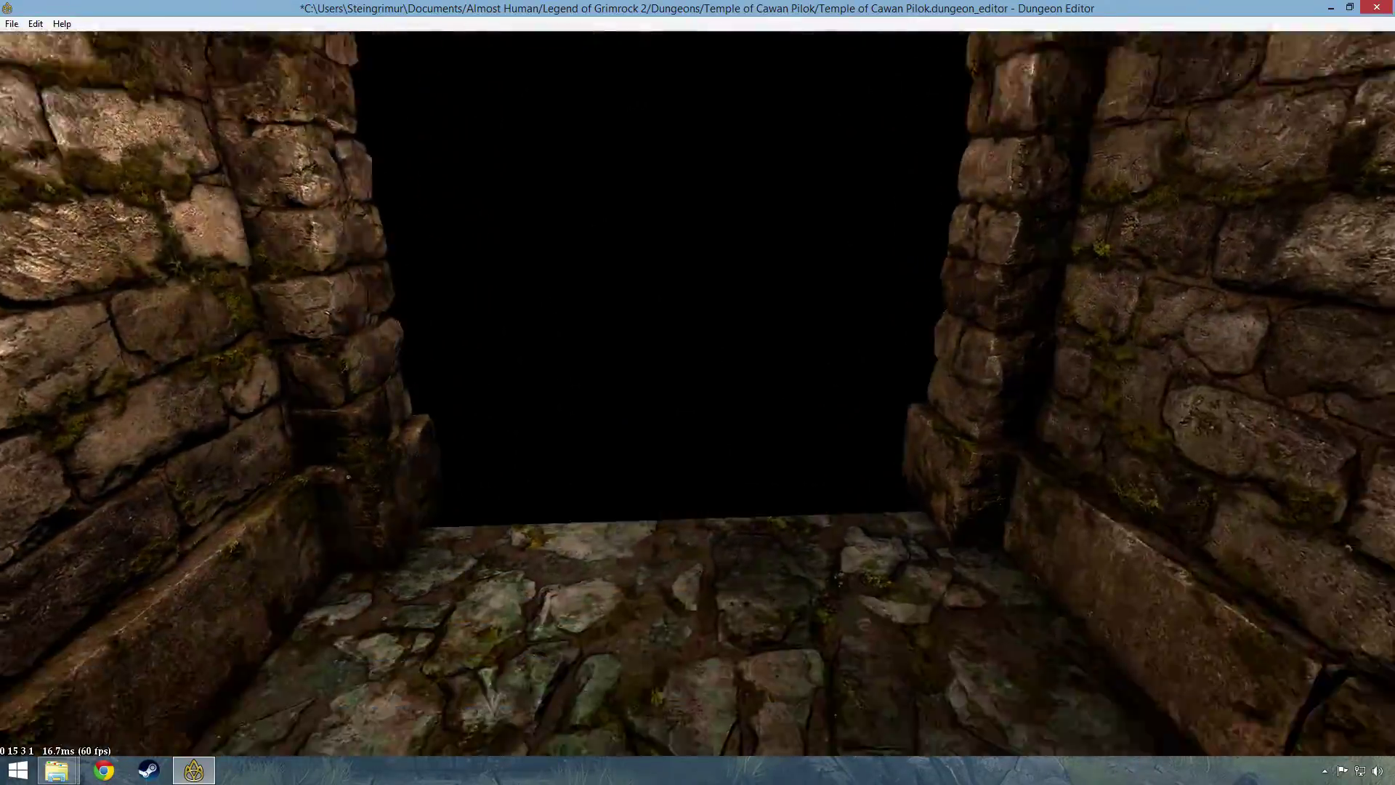
right_click_drag(887, 522, 823, 382)
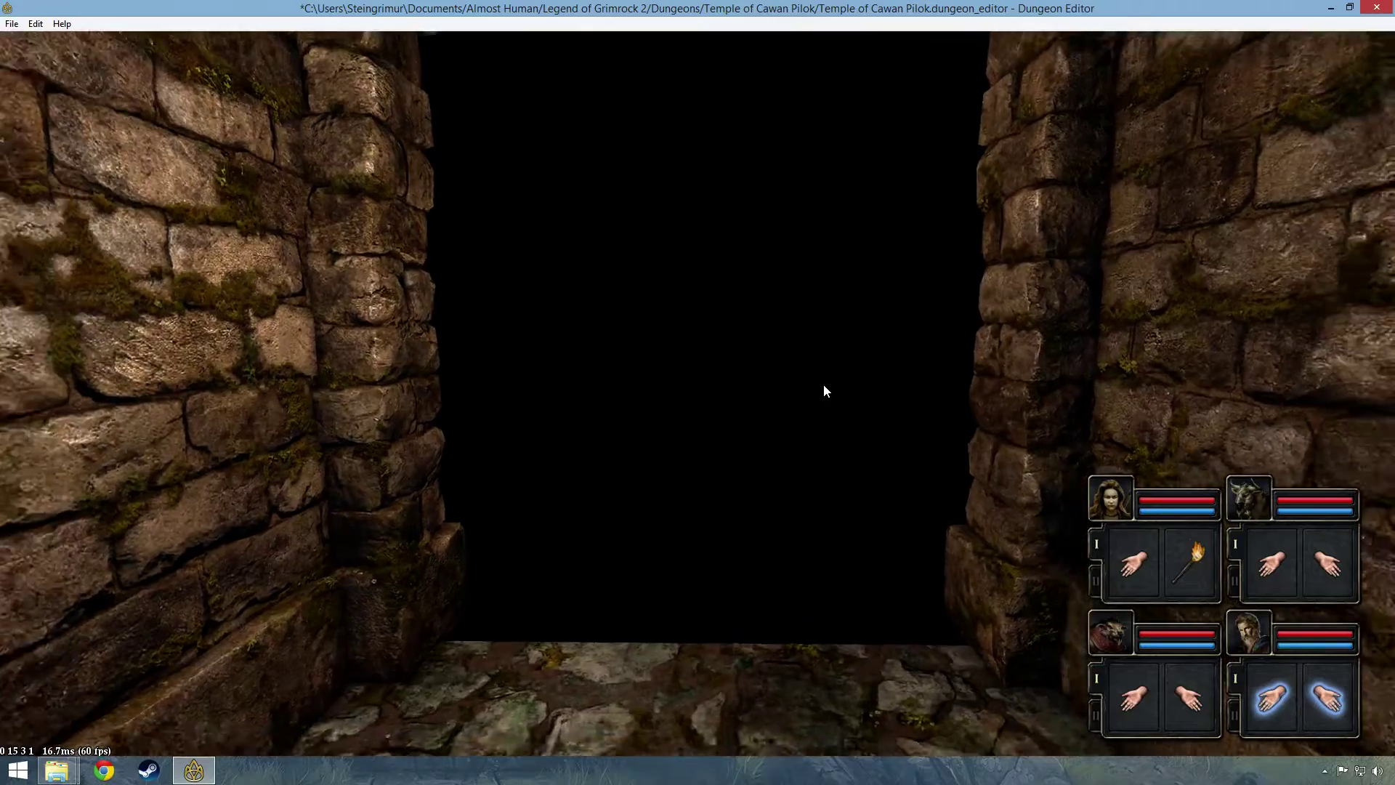
Examine the corridor's end at the level border on the full-screen in-game map, and return to the editor
key("Escape")
double_click(1084, 251)
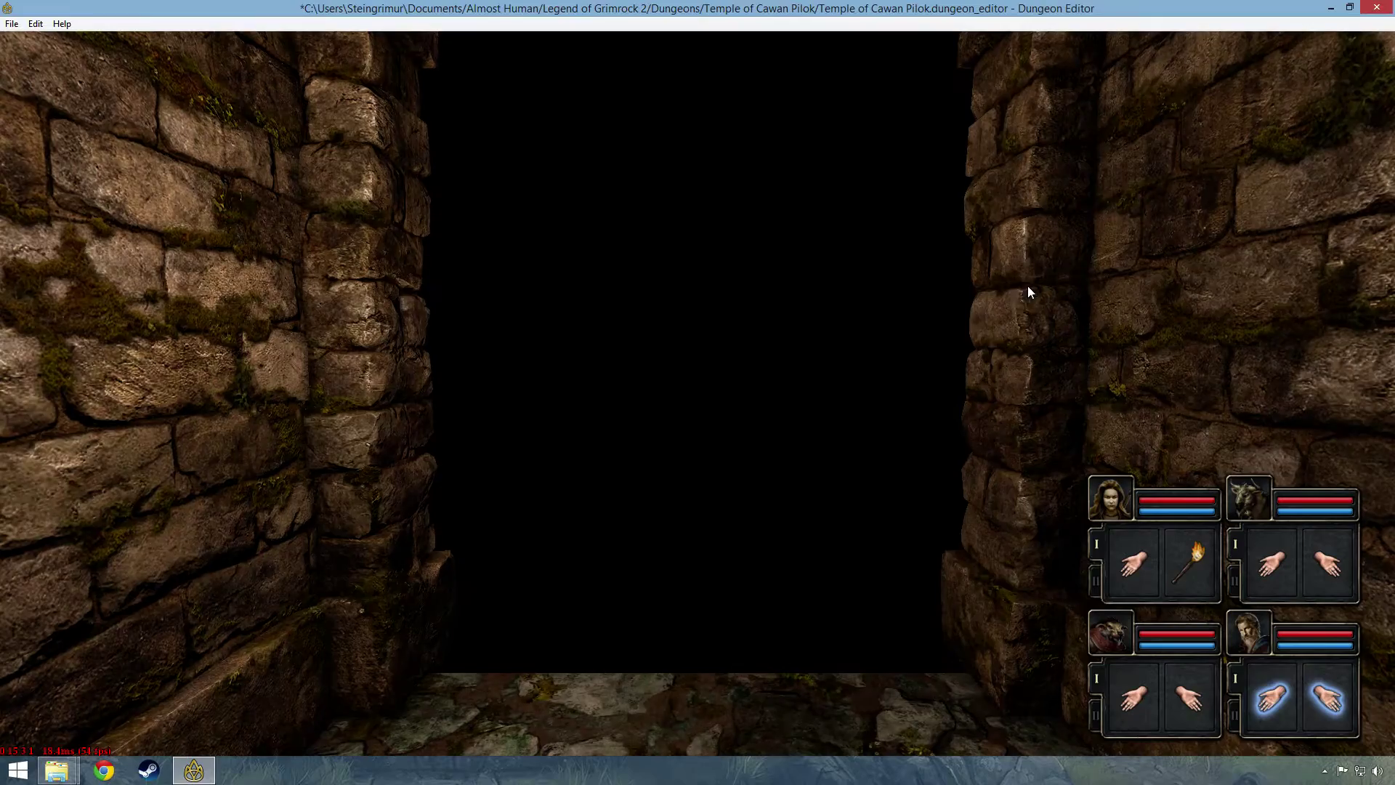
key("Escape")
left_click(958, 341)
key("m")
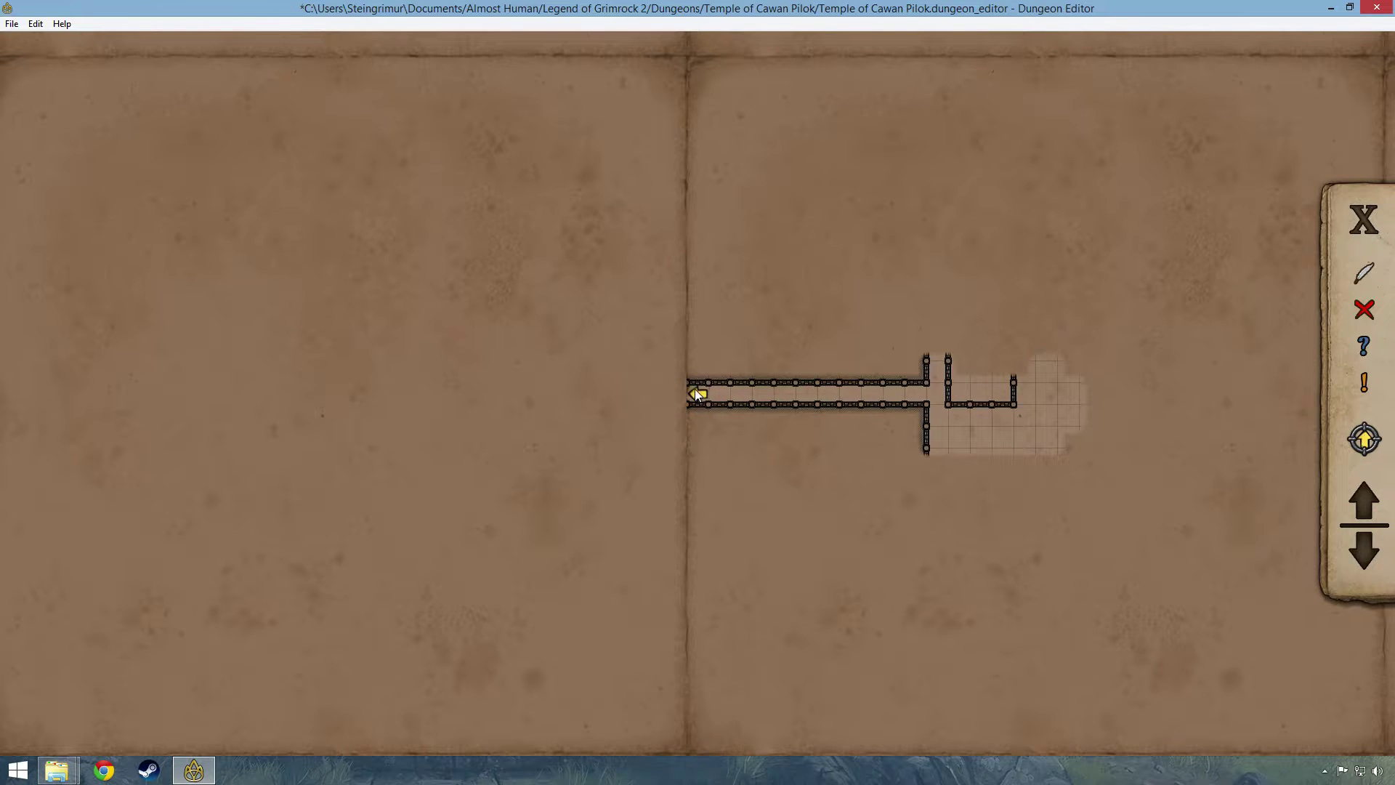
left_click_drag(688, 399, 630, 419)
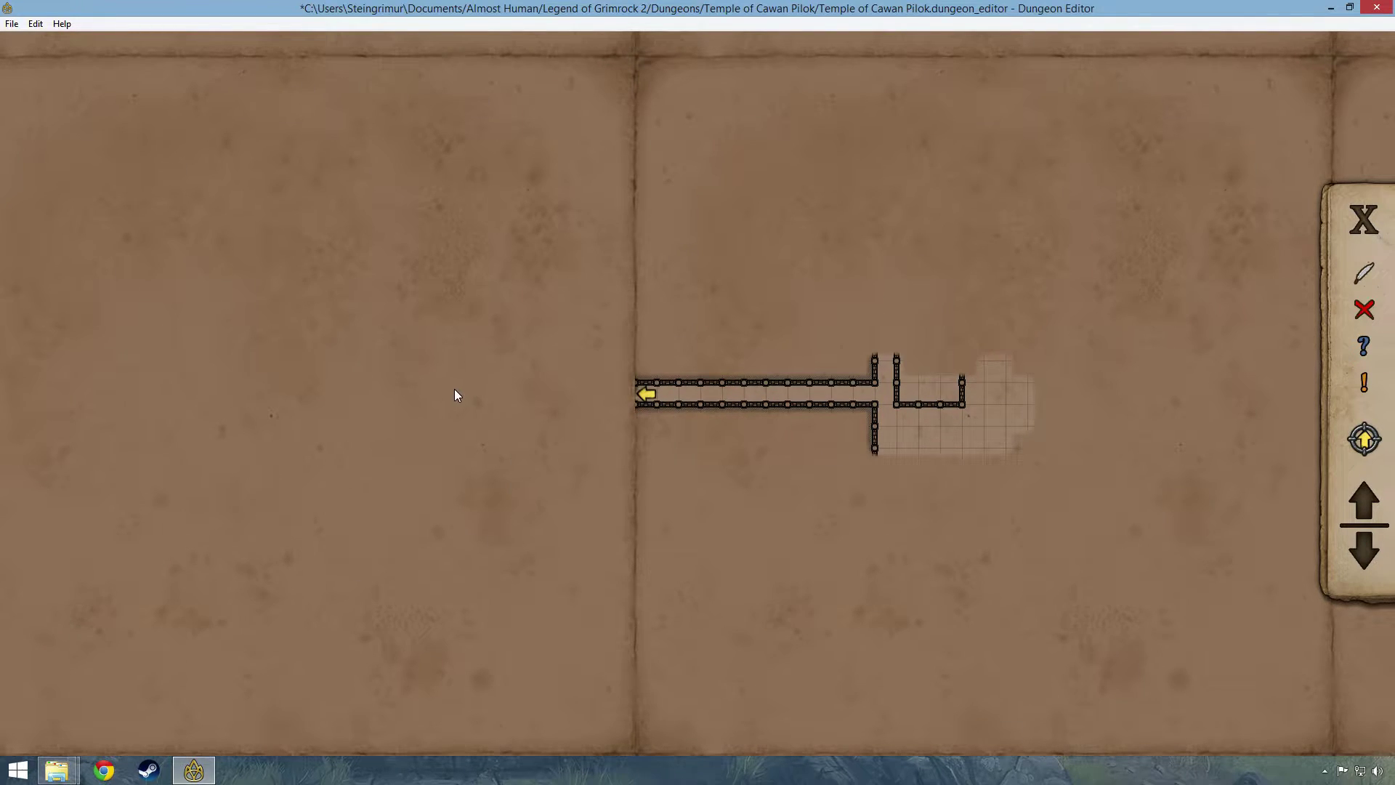
left_click_drag(455, 391, 662, 419)
key("Tab")
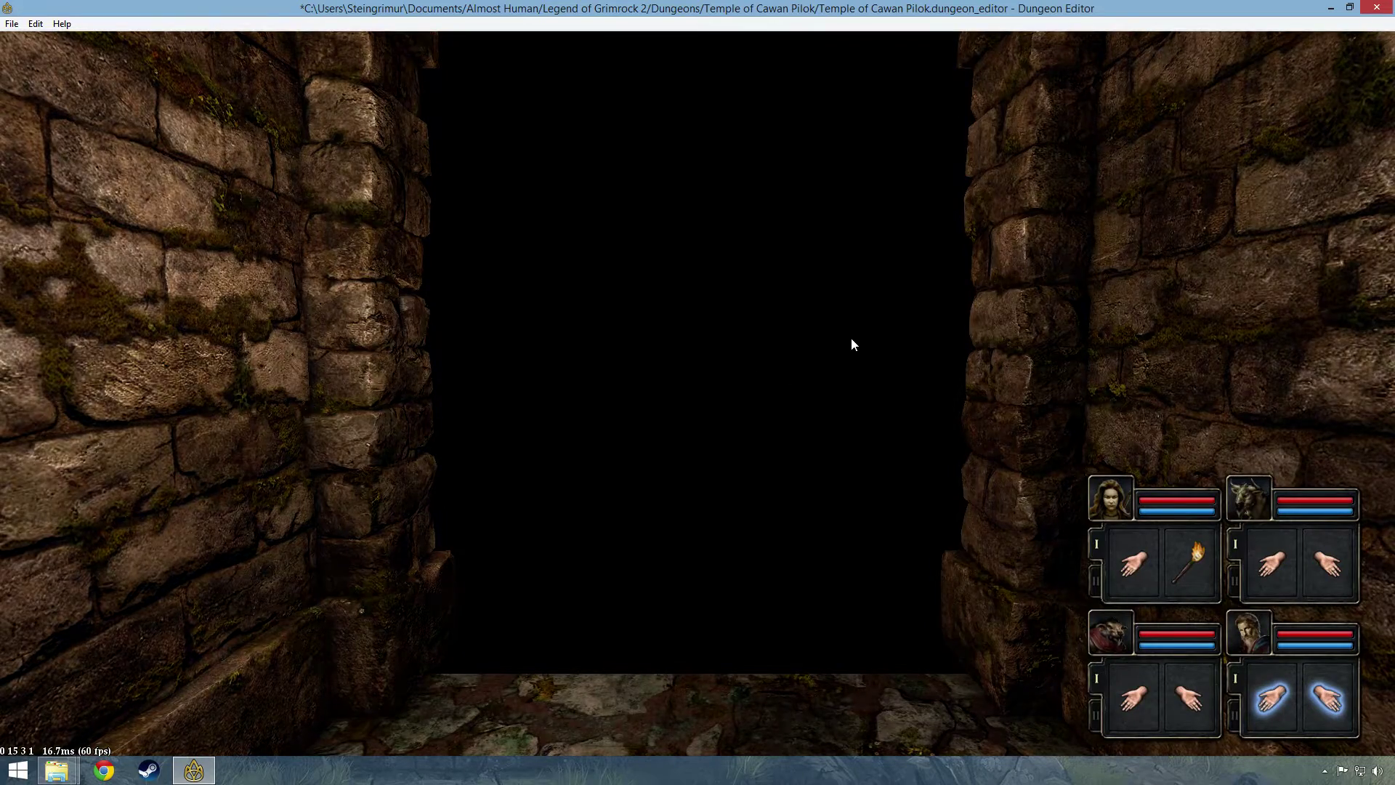
key("Escape")
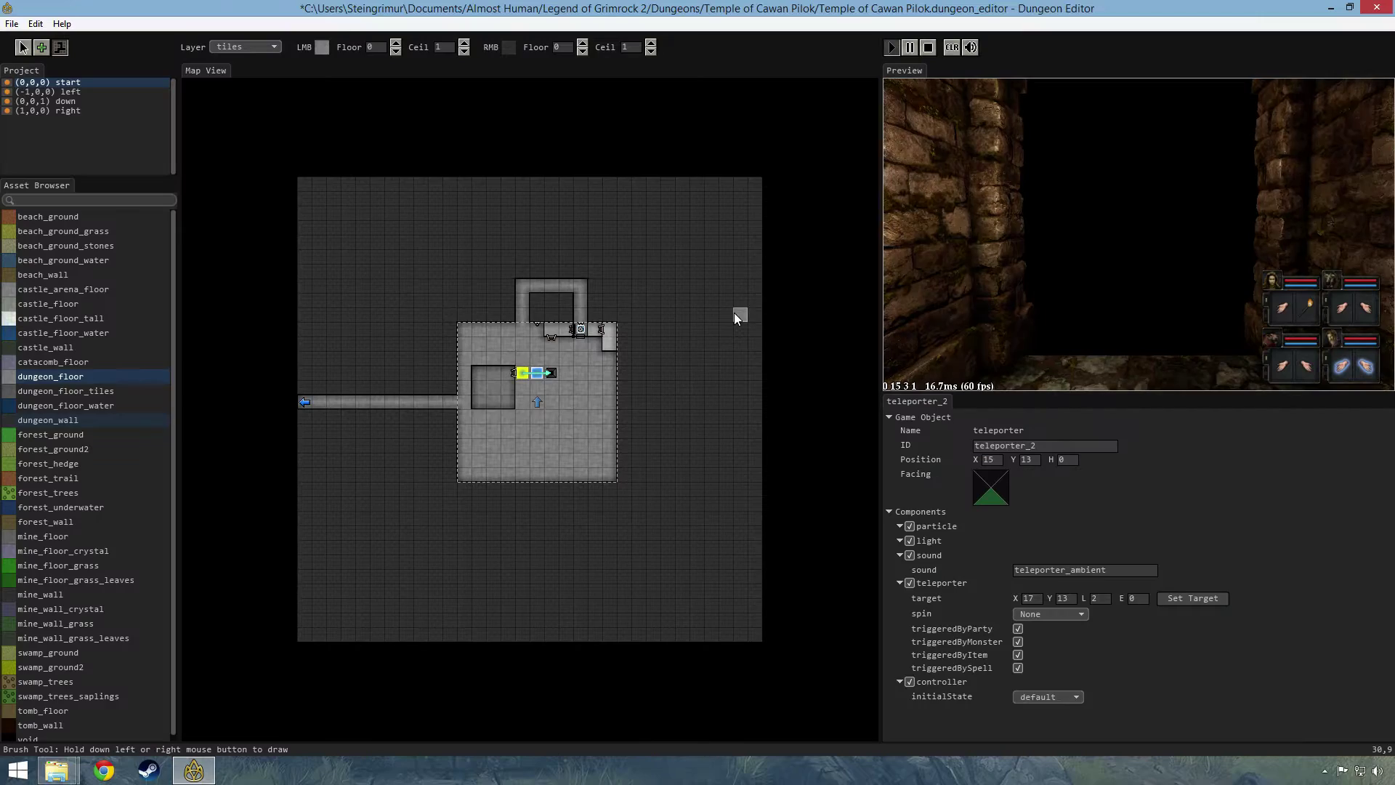
Filter the assets by "exit" and place a forest_exit_rock_tunnel on the west end of the start level's corridor, tile 0,15
left_click(29, 197)
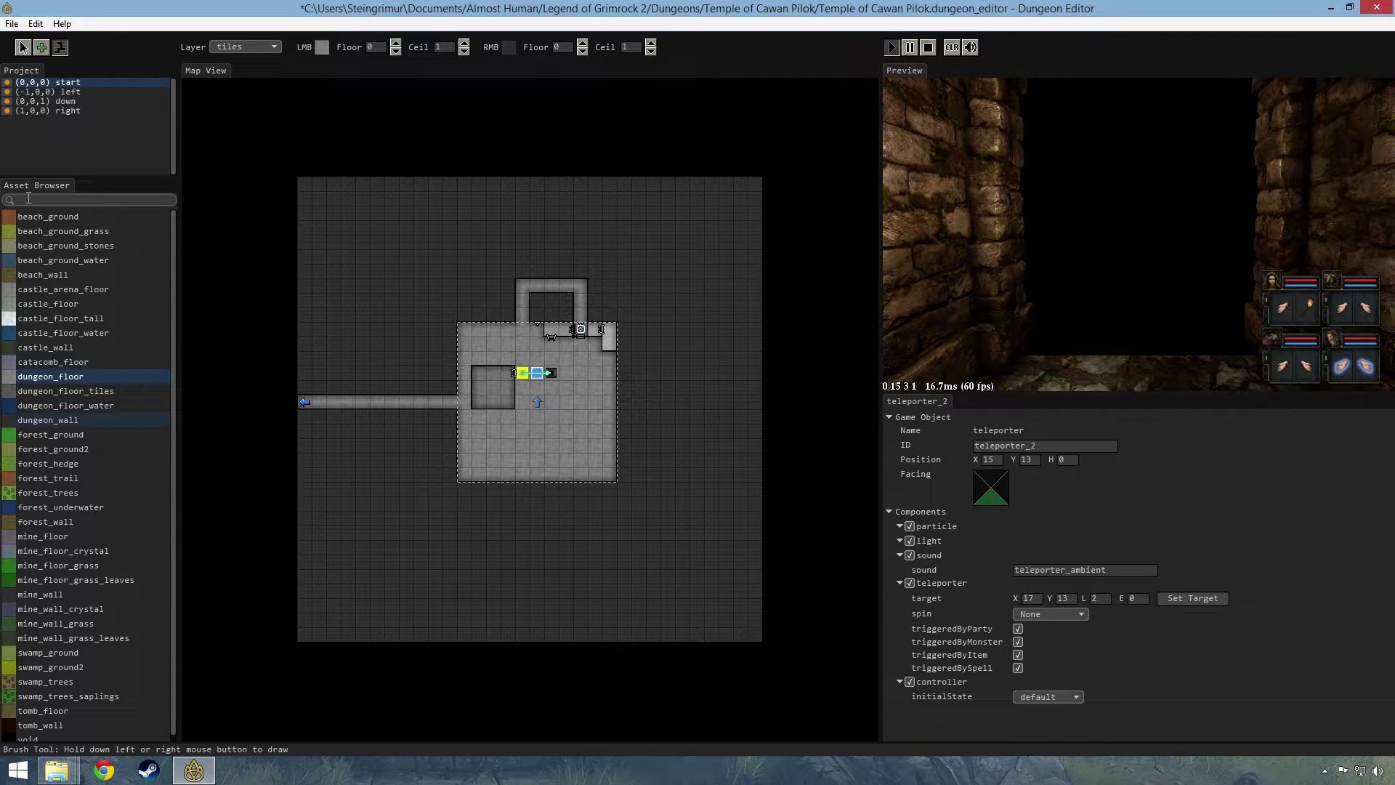
type("exit")
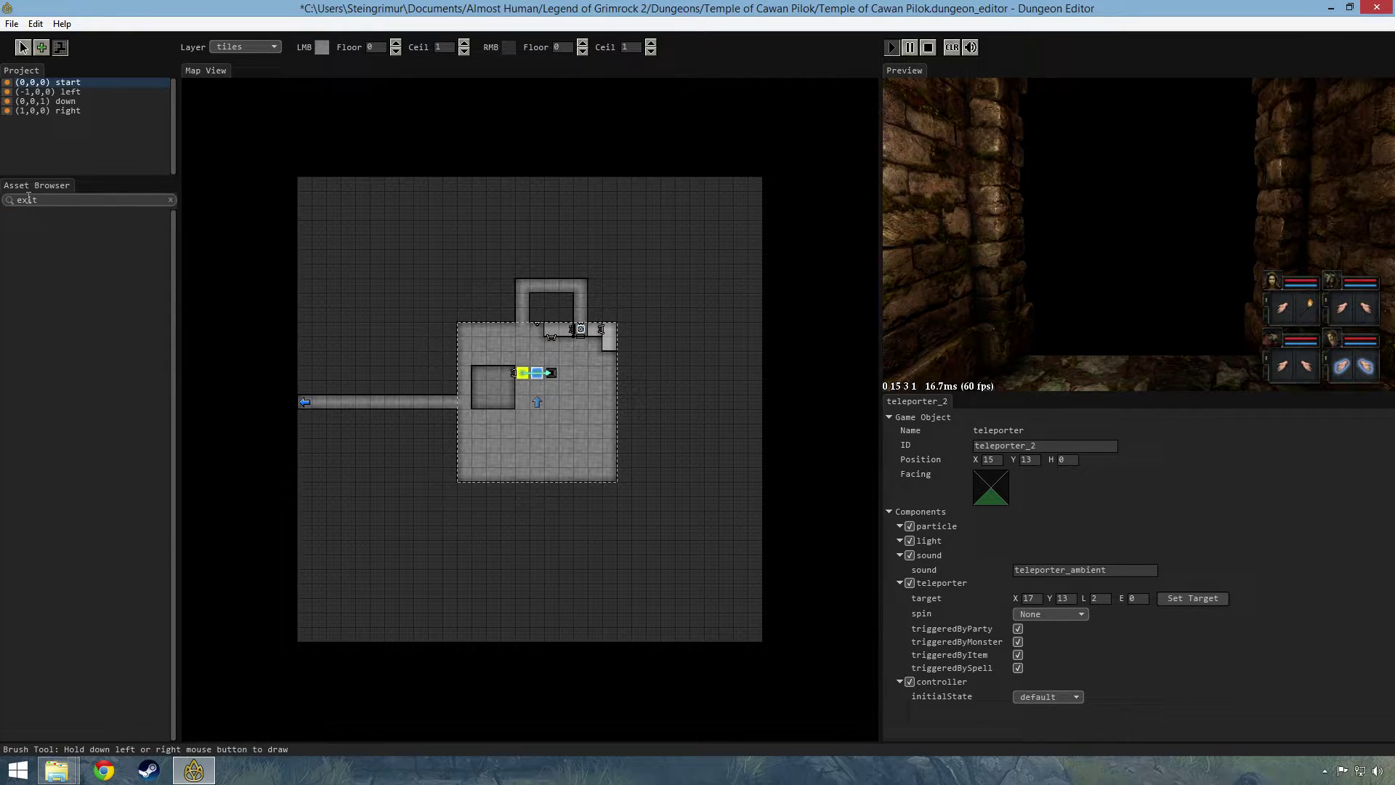
left_click(22, 49)
left_click(85, 248)
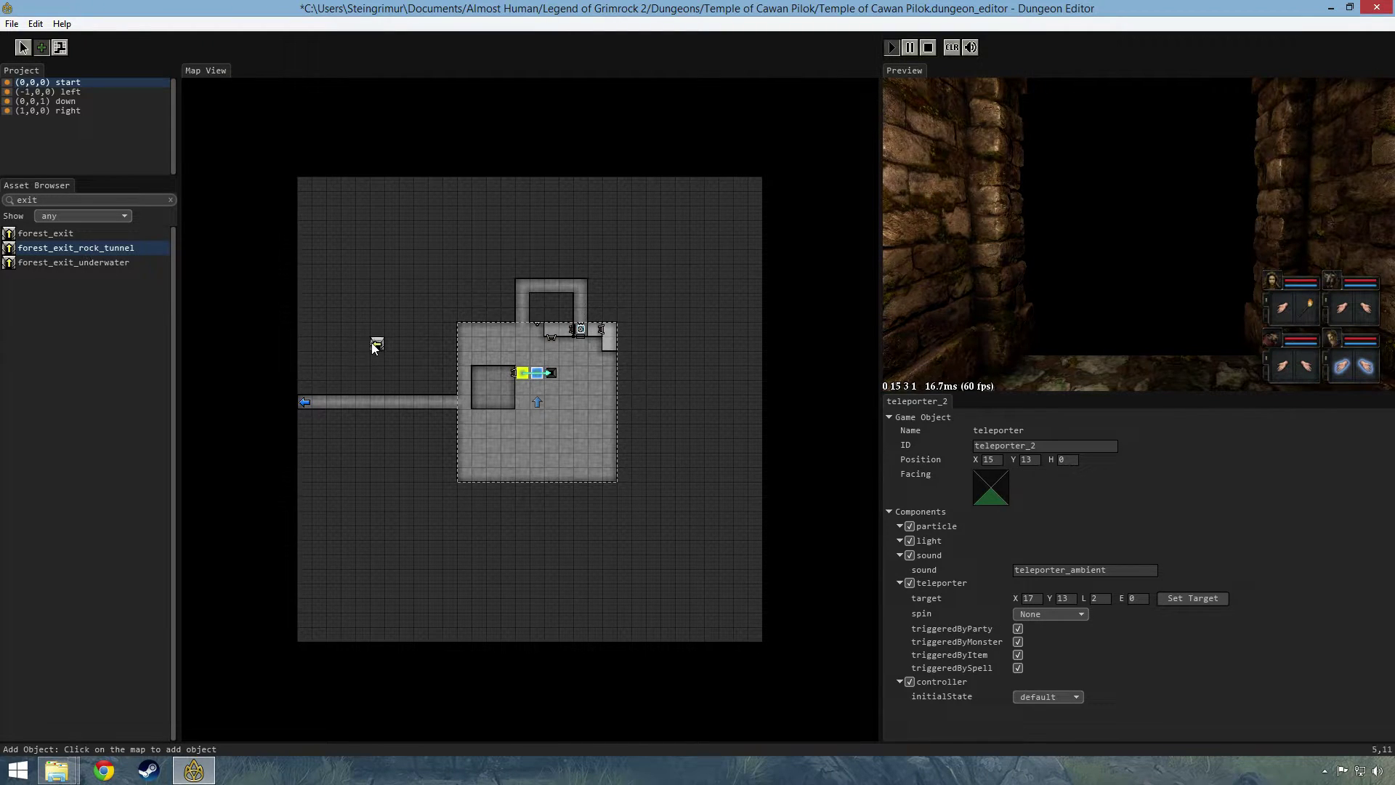
left_click(303, 404)
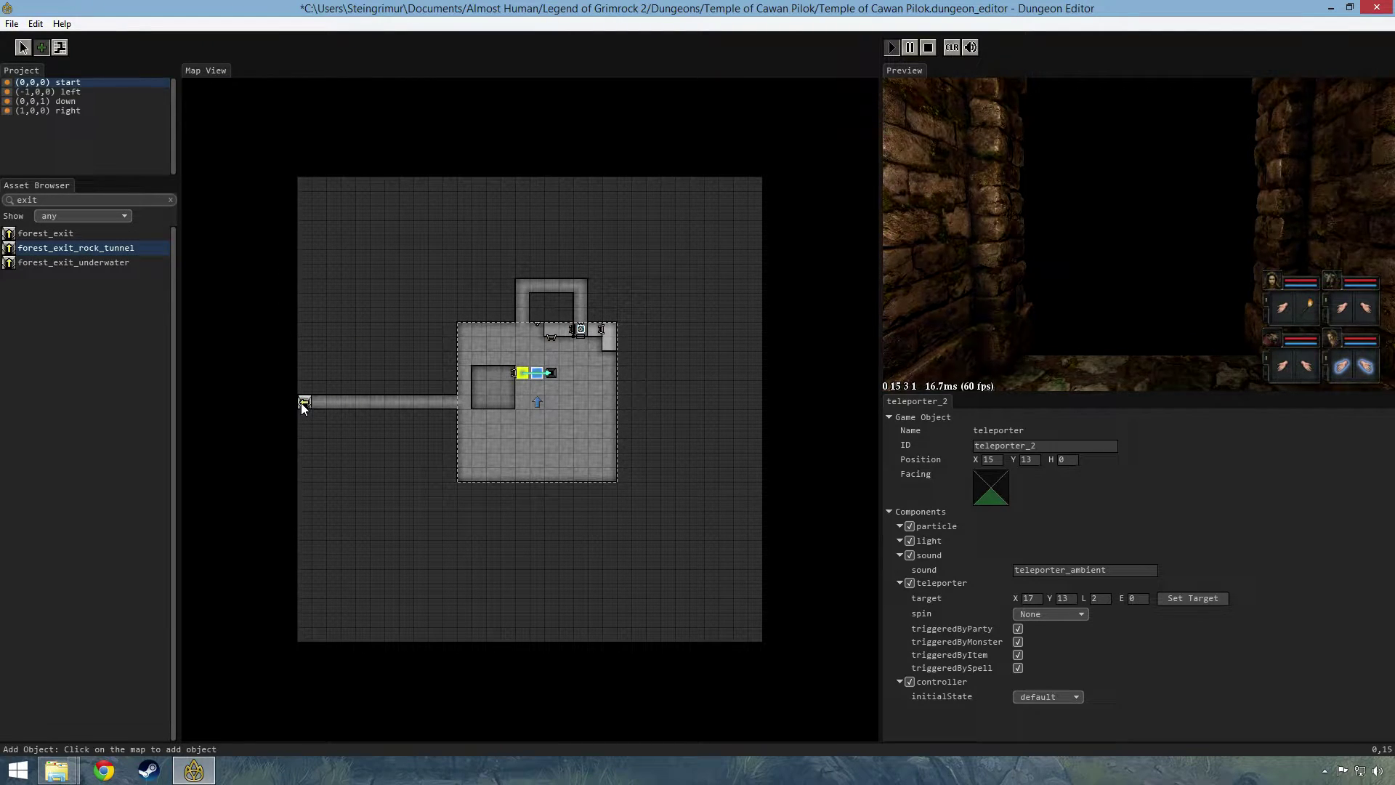
left_click(22, 48)
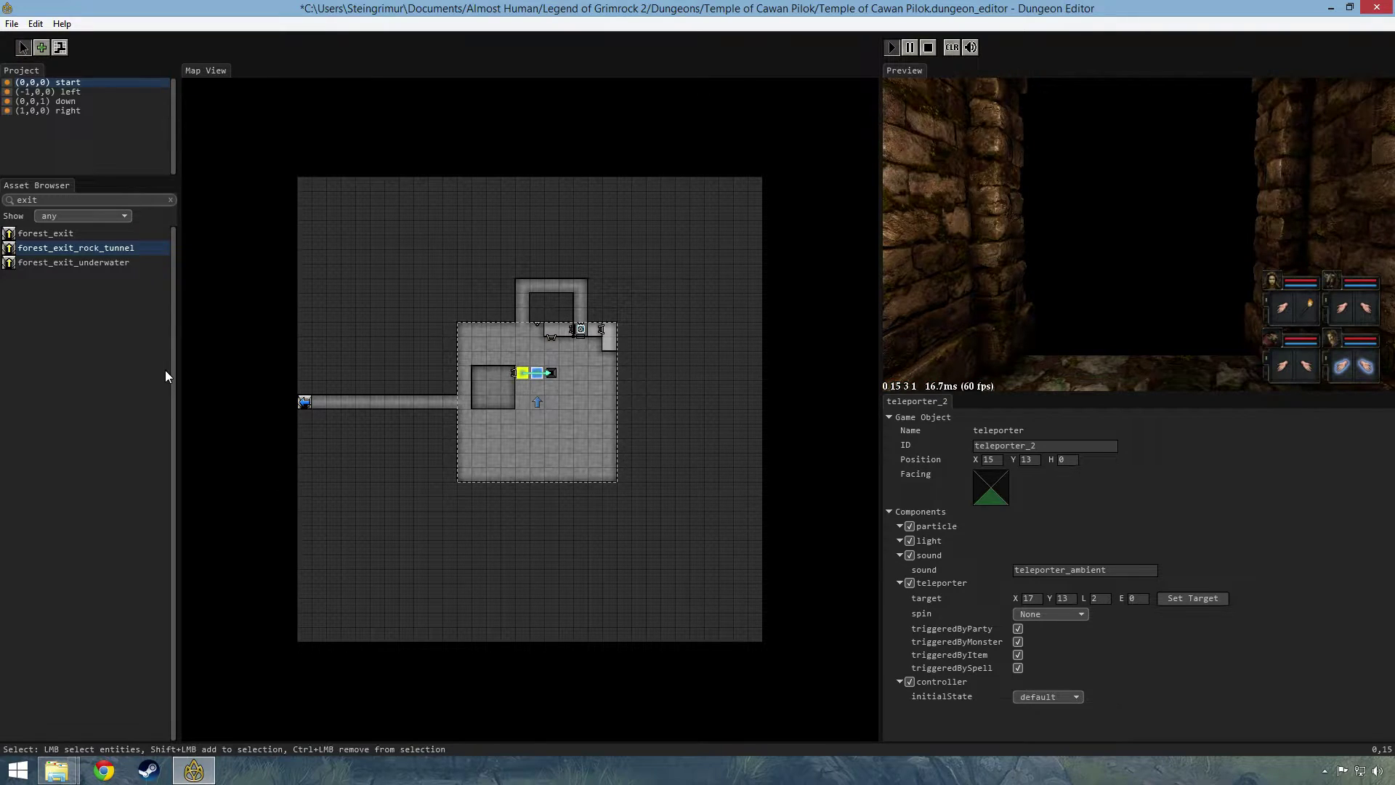
Paint a one-tile-wide corridor on the left level from the map's east edge to the room, in line with the start level's corridor
left_click(73, 92)
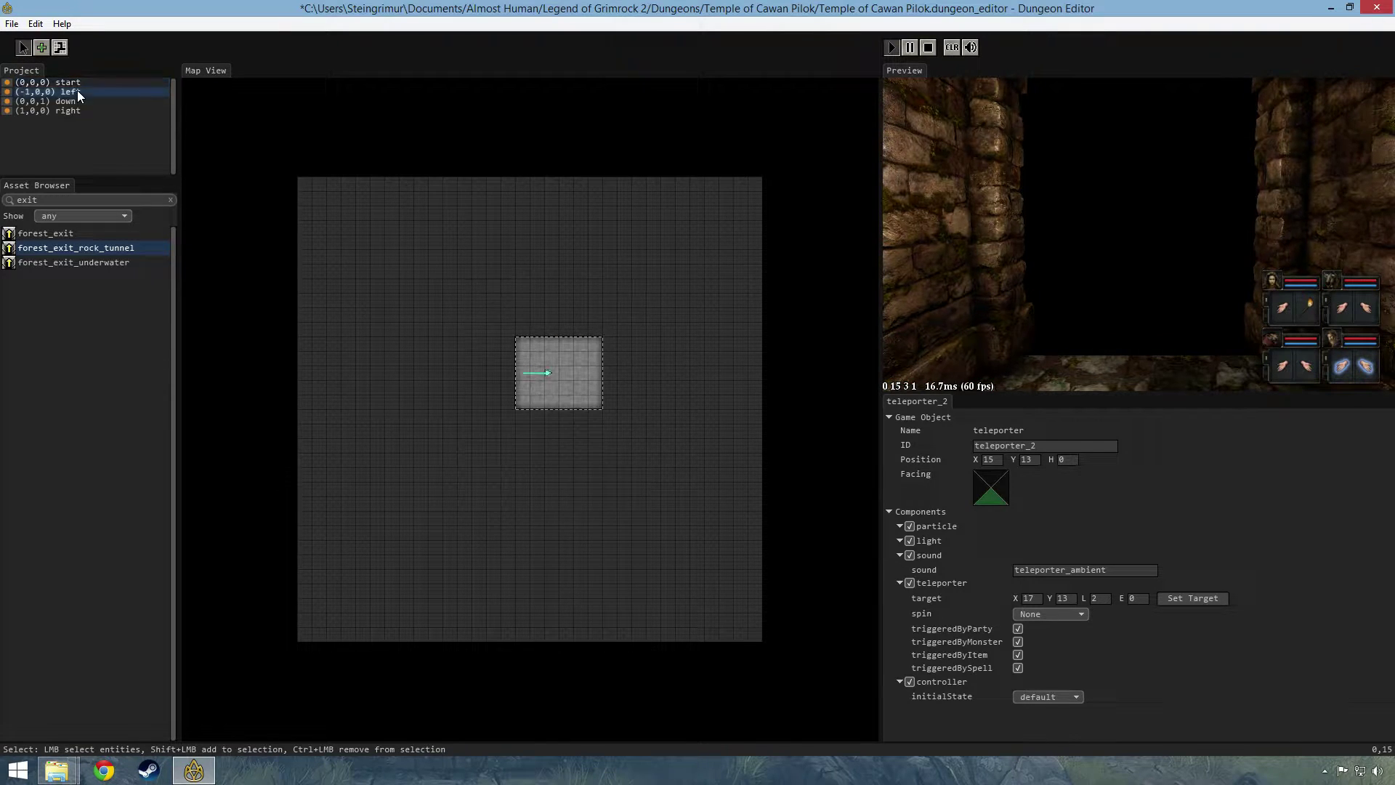
left_click(67, 82)
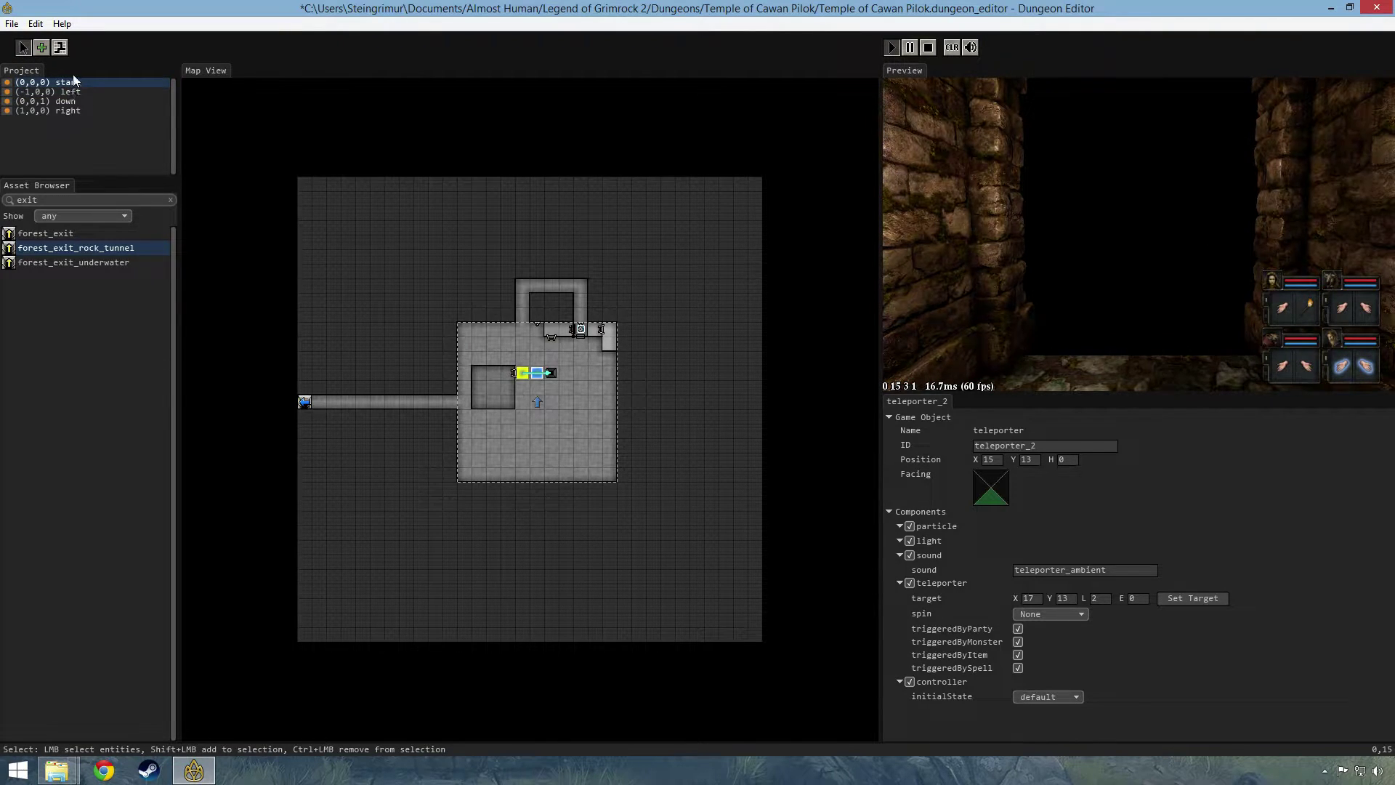
left_click(61, 48)
left_click(48, 92)
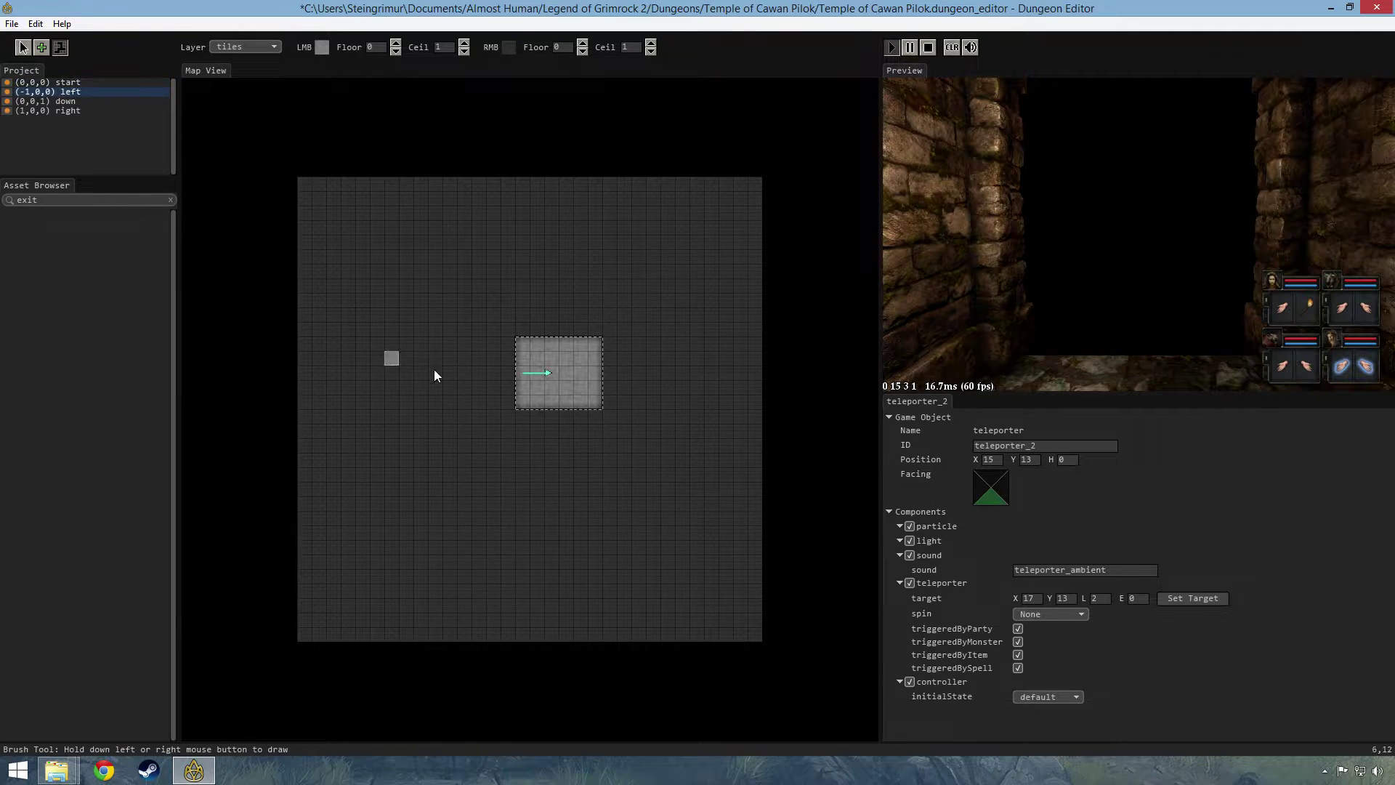
left_click_drag(759, 402, 614, 401)
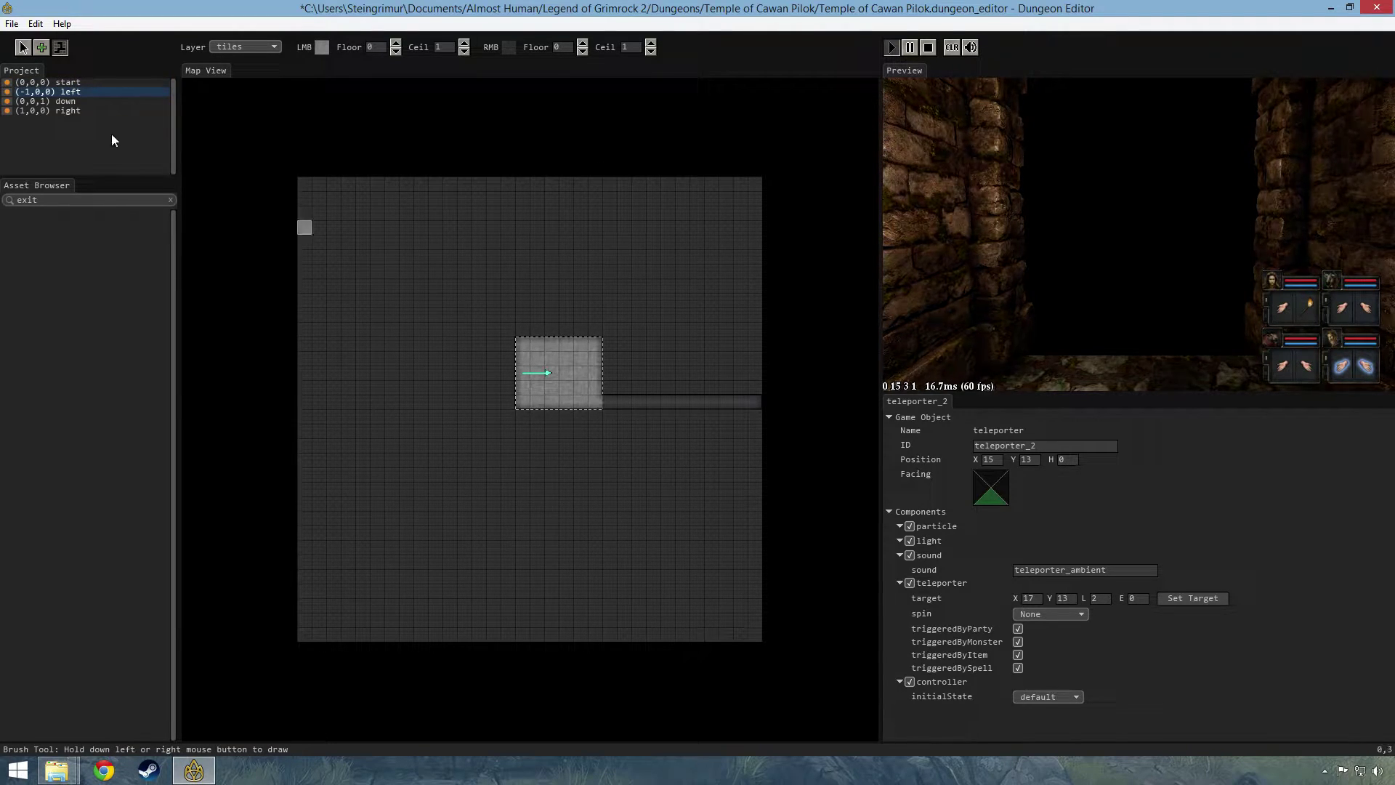
left_click(63, 83)
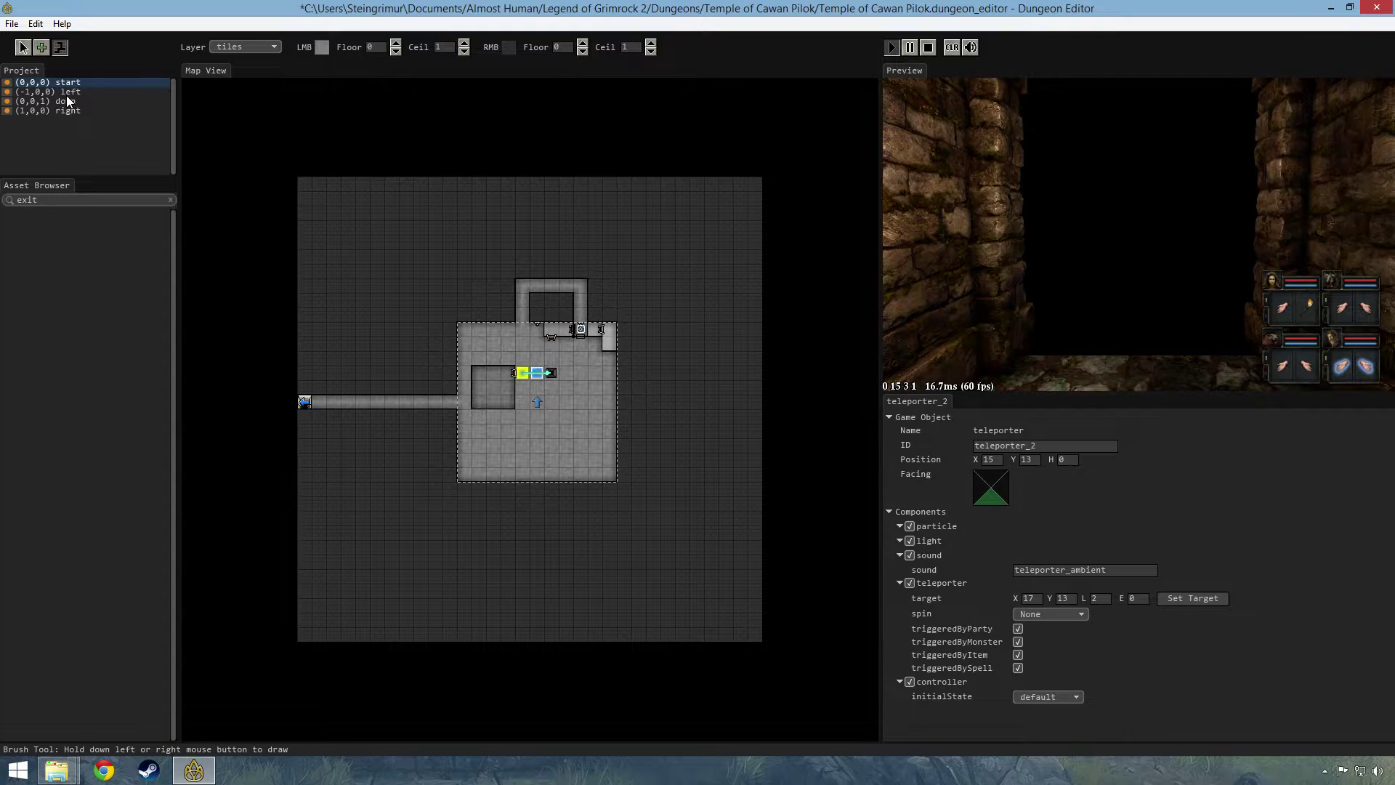
left_click(67, 95)
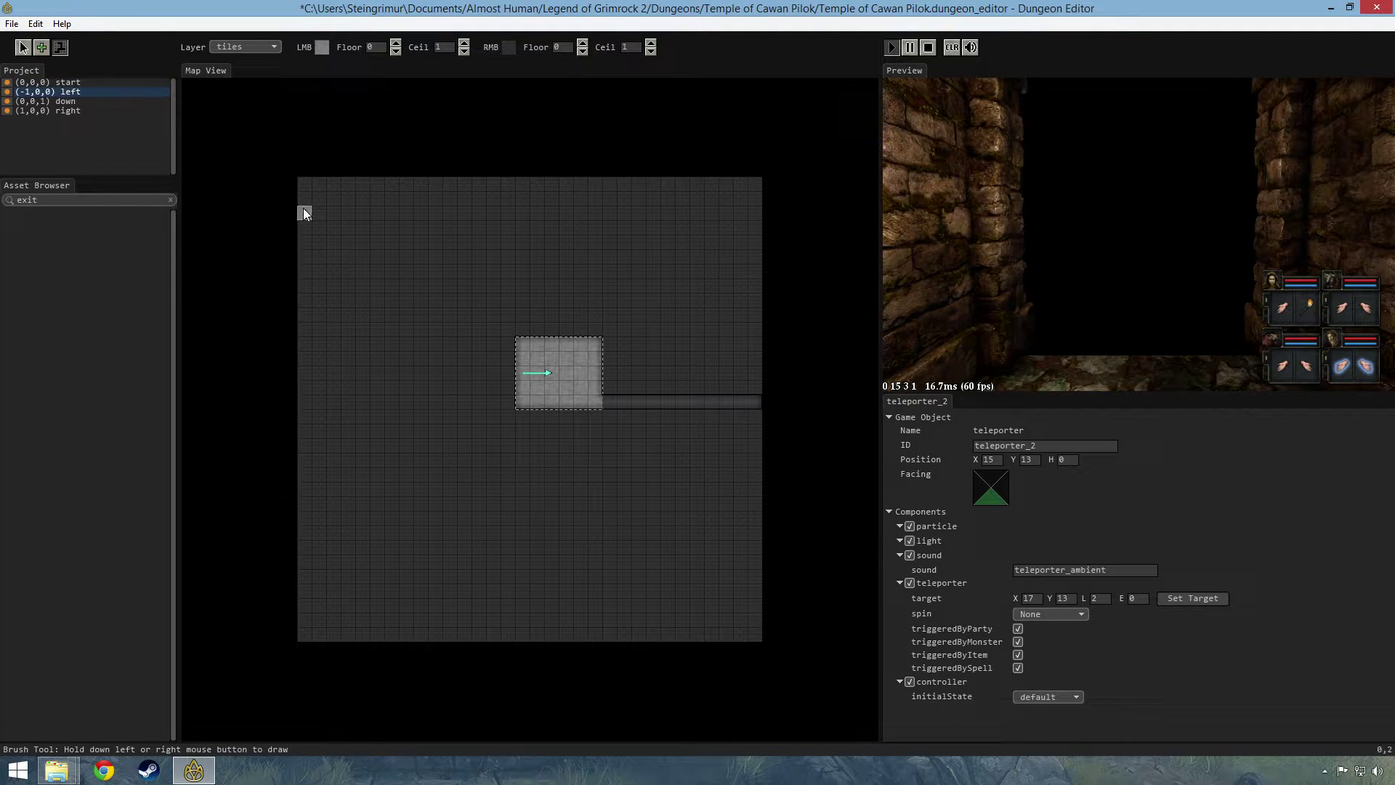
Place a forest_exit_rock_tunnel on the east end of the left level's corridor and compare its position with the start level's exit
left_click(23, 47)
left_click(72, 247)
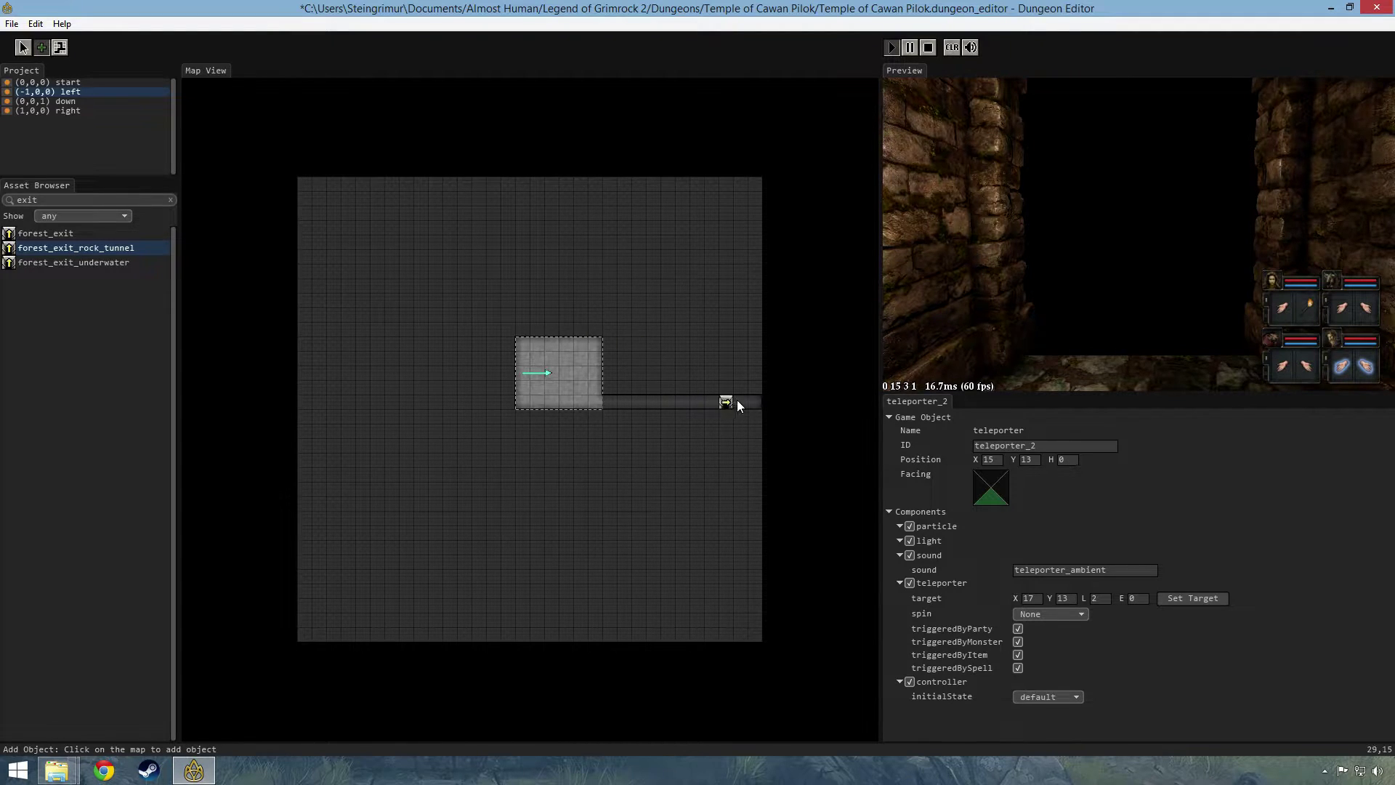
left_click(755, 401)
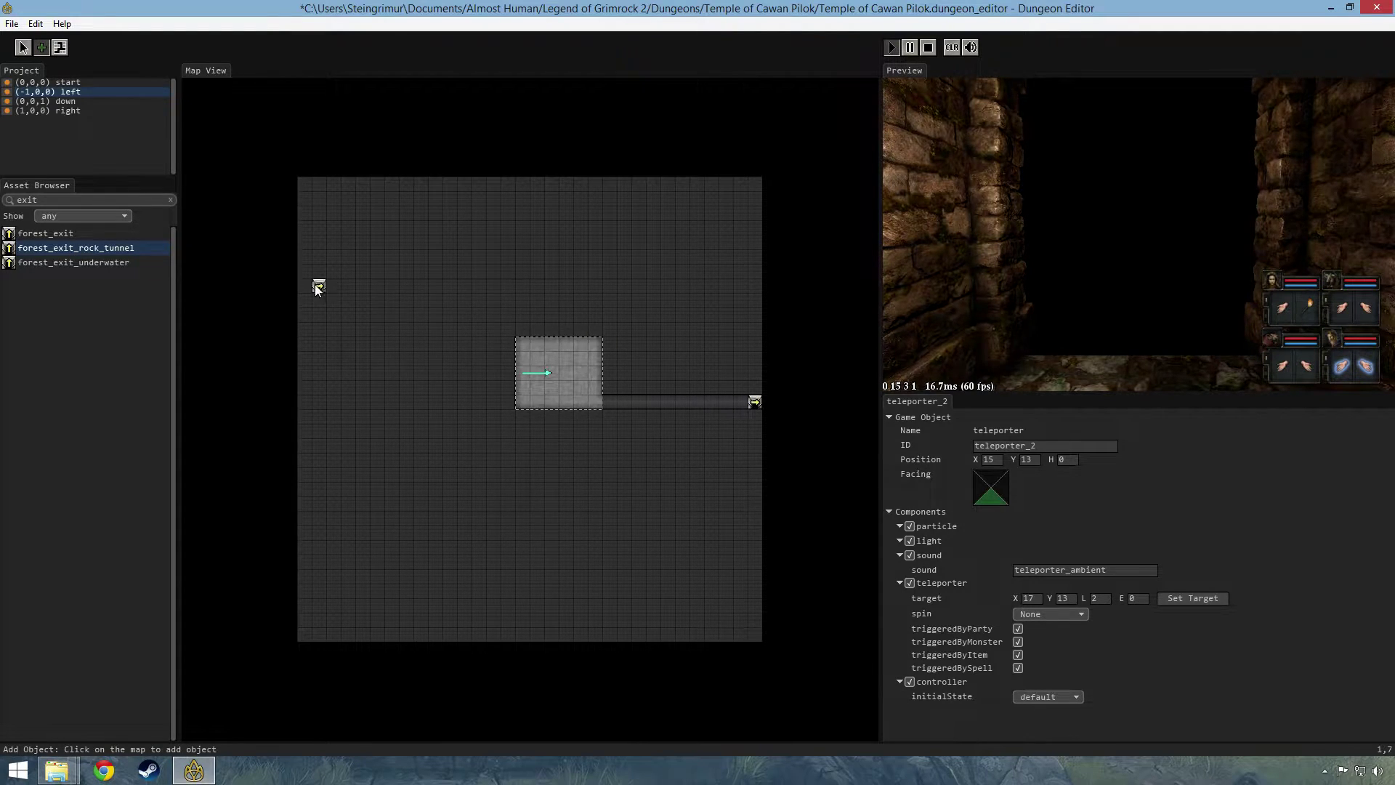
left_click(47, 82)
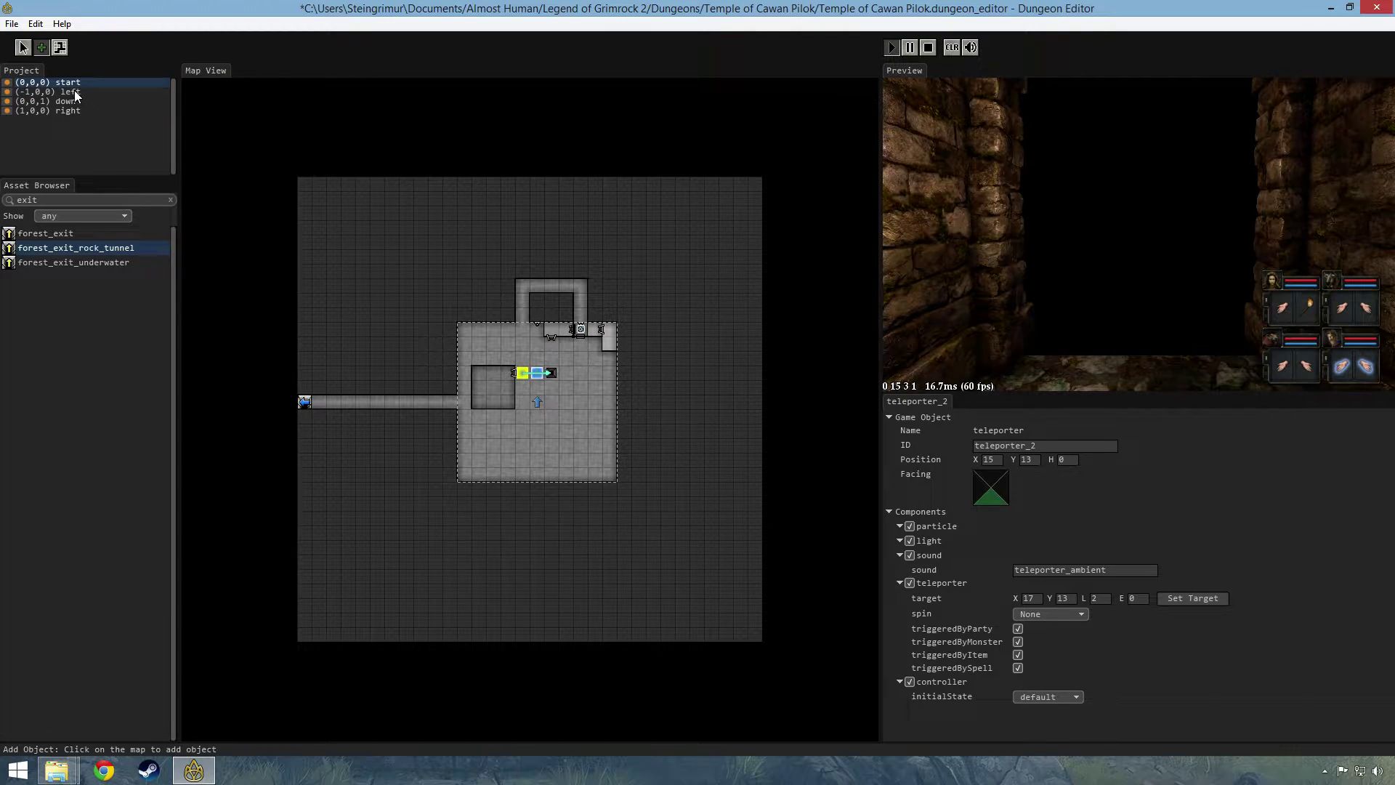
left_click(47, 91)
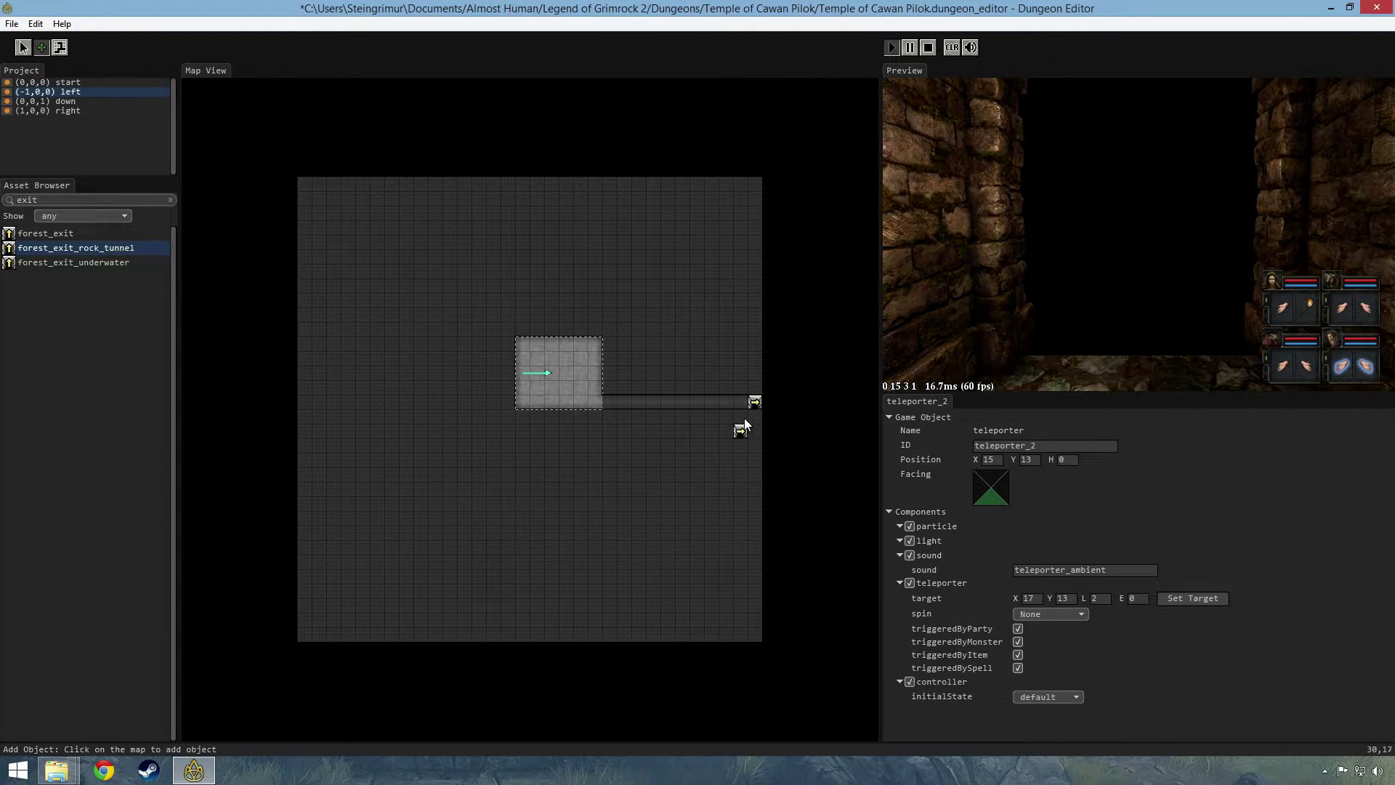
Restart the preview in full screen and walk the party from the start position into the start level's west corridor
left_click(928, 48)
left_click(892, 48)
key("space")
key("q")
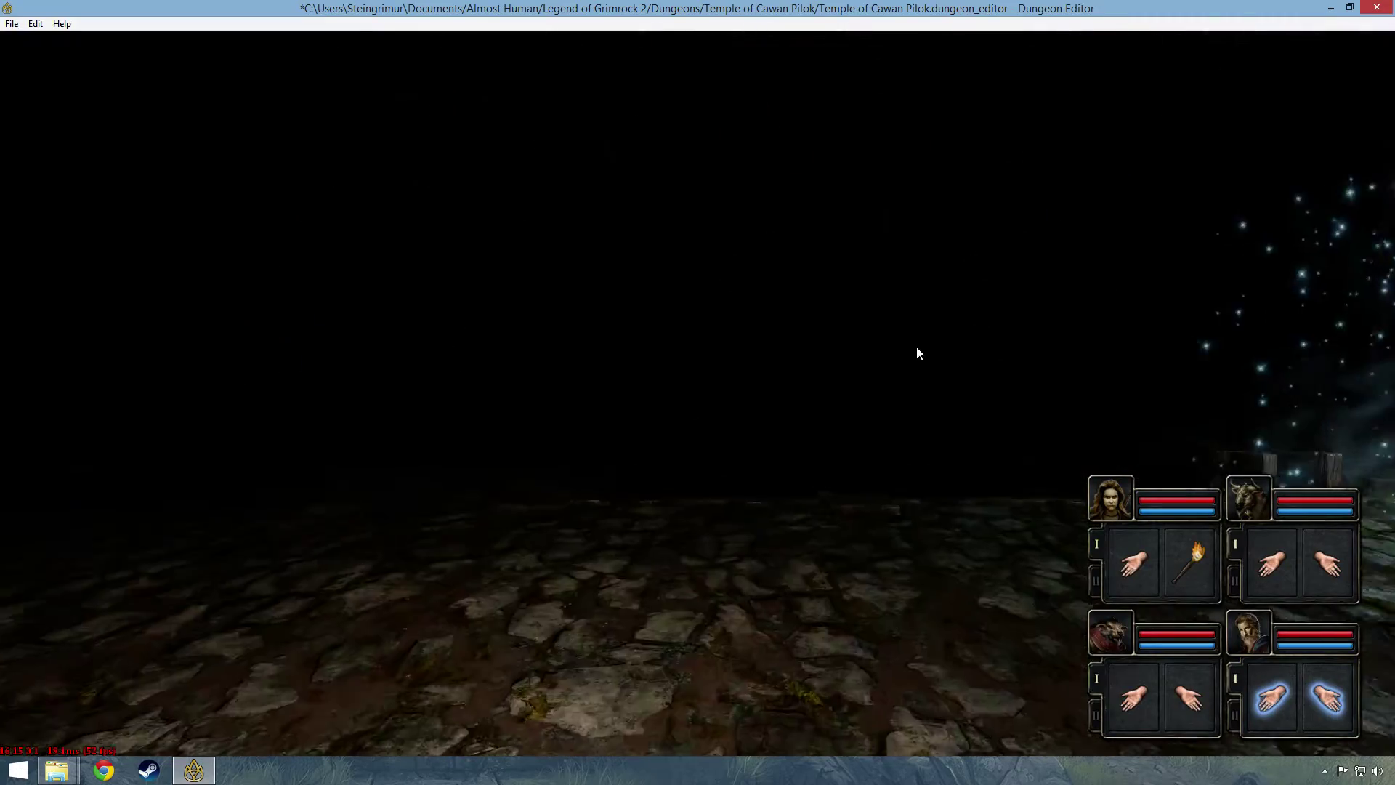
key("w")
key("a")
key("w")
key("w")
key("w")
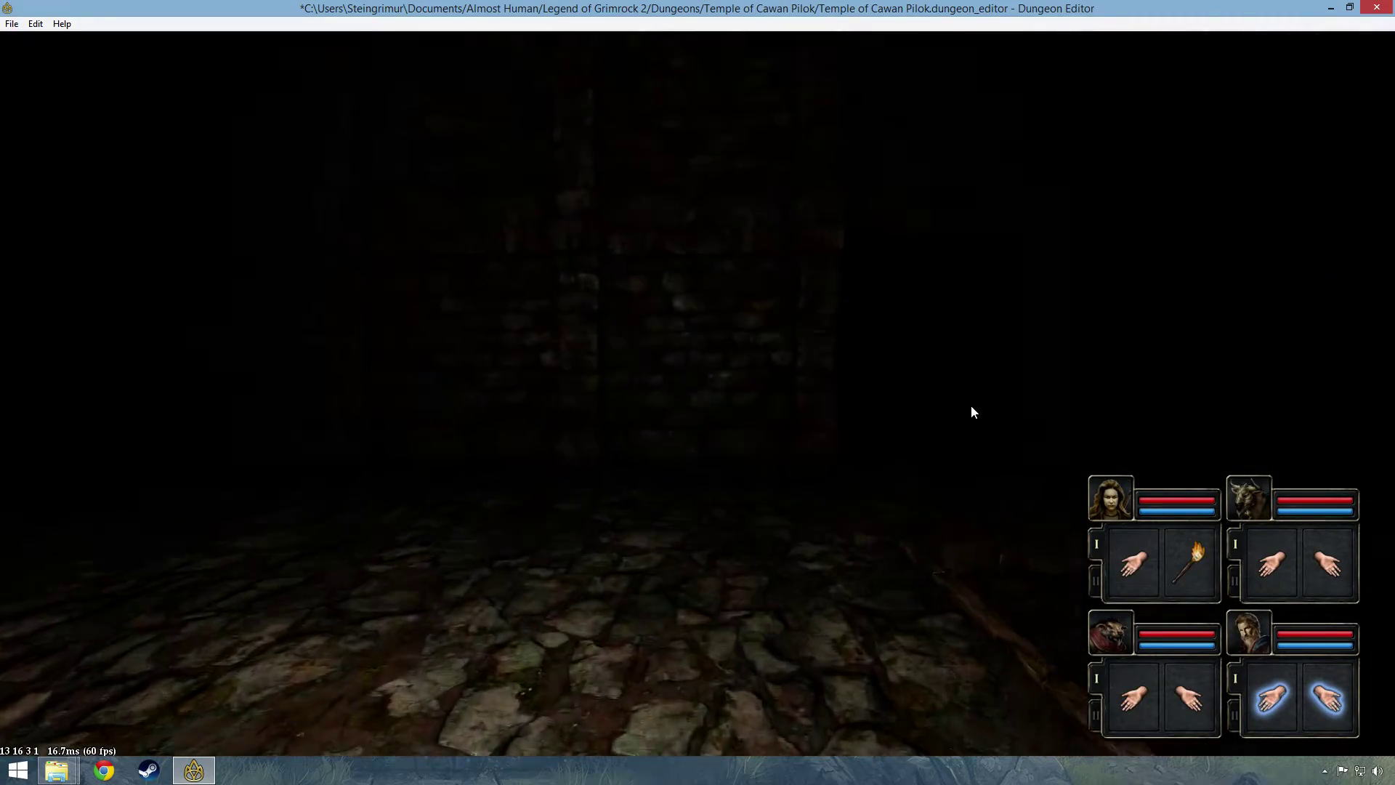
key("d")
key("w")
key("w")
key("w")
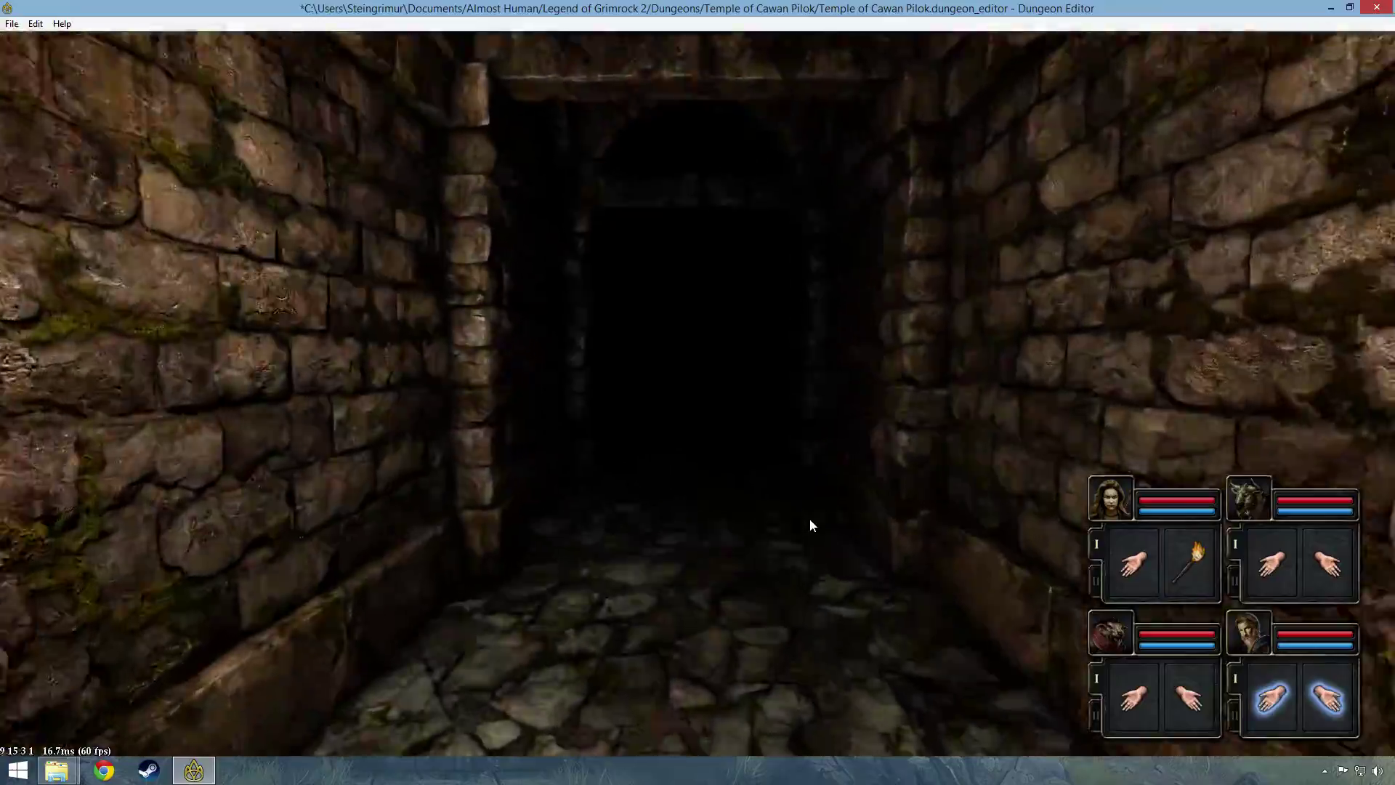
Walk the party west to the corridor's end and through the rock tunnel exit into the left level
key("w")
key("w")
key("w")
key("w")
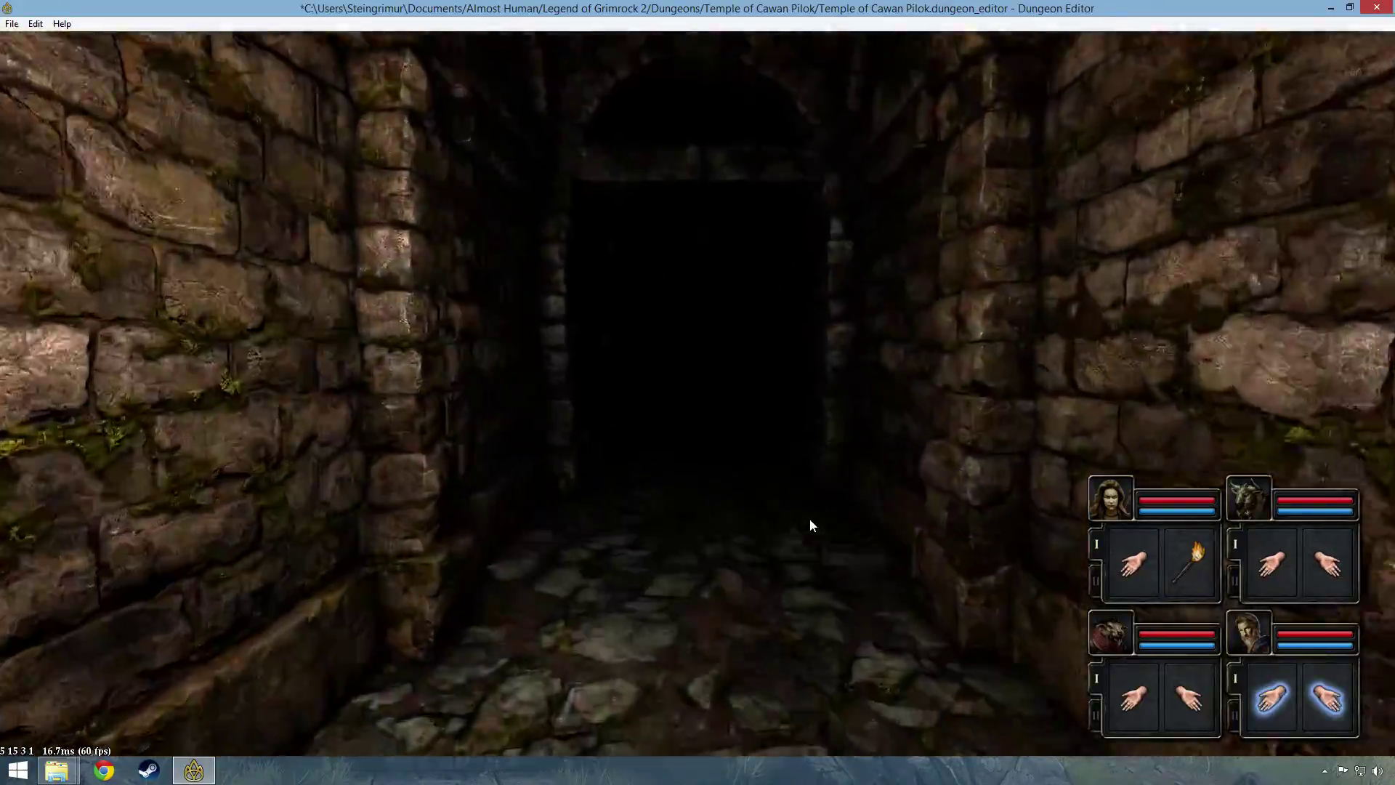
key("w")
key("w")
key("w")
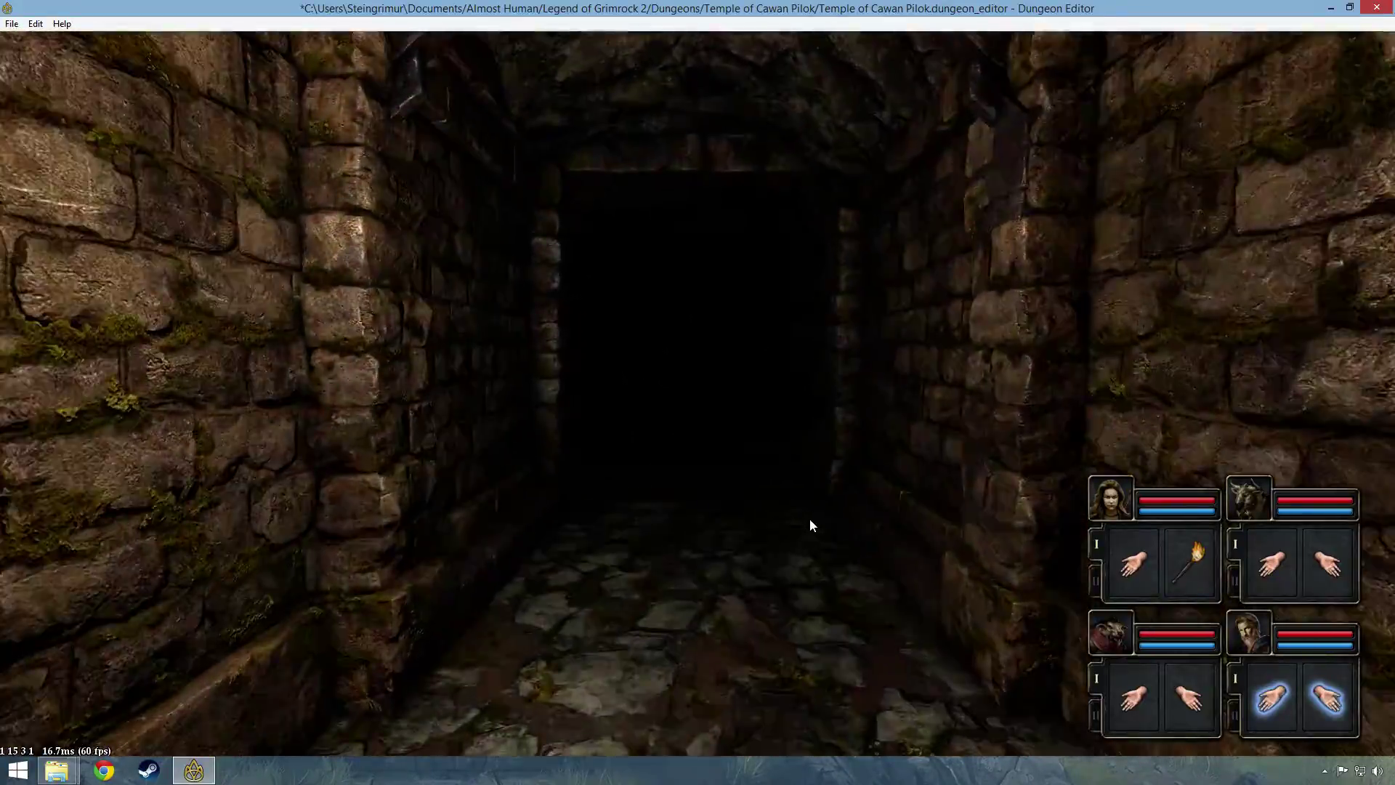
right_click_drag(810, 518, 790, 629)
left_click_drag(791, 633, 670, 355)
key("e")
key("q")
key("w")
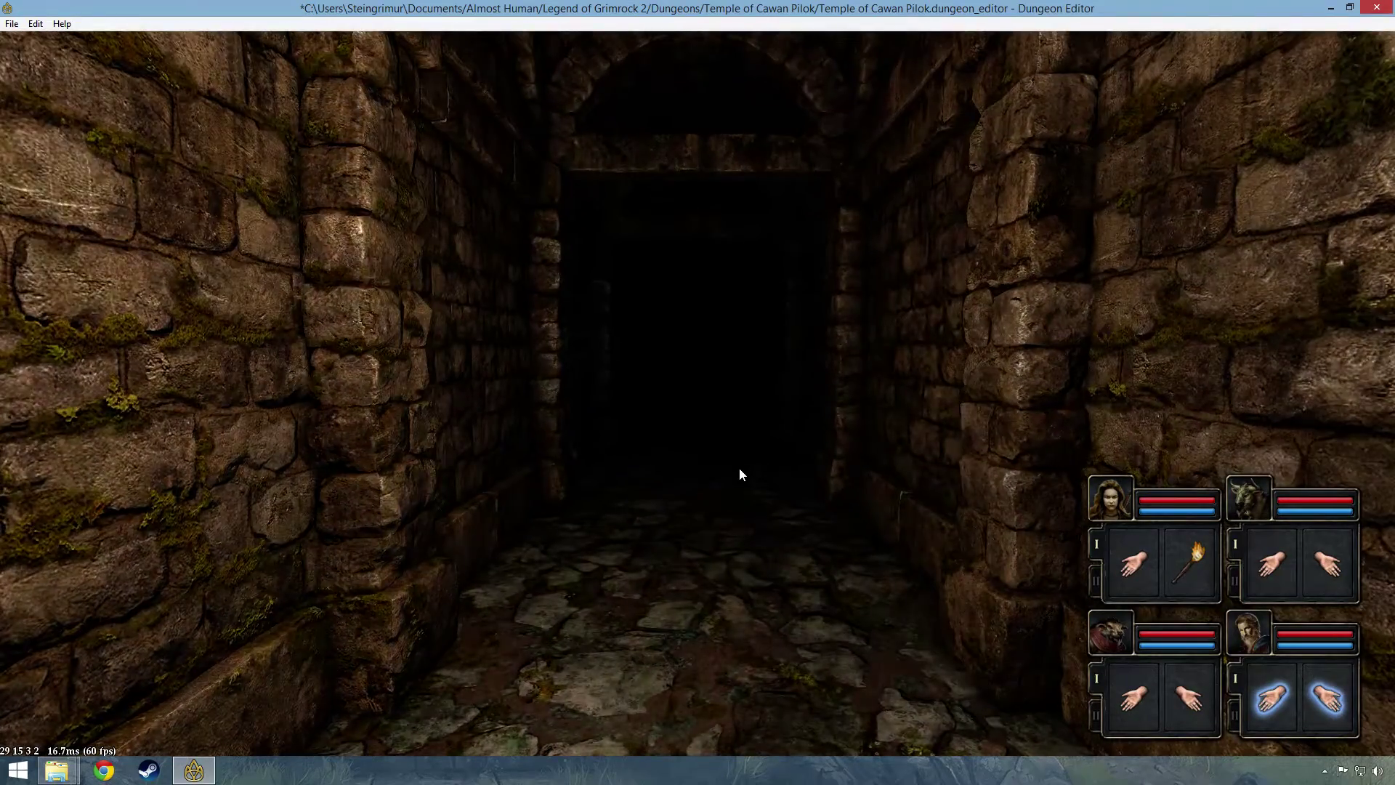
Check on the in-game map where the party stands relative to the border between the start and left levels
key("Tab")
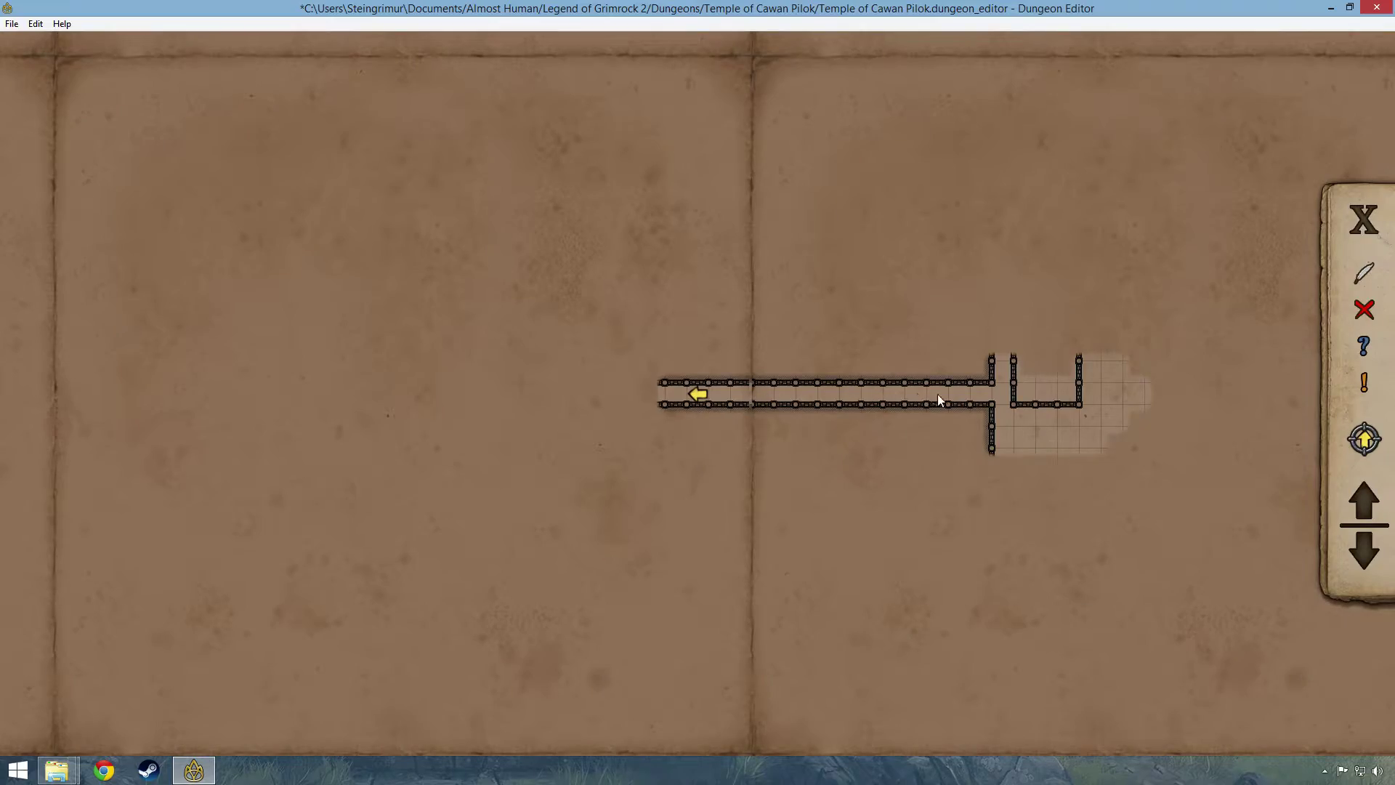
left_click_drag(865, 420, 990, 402)
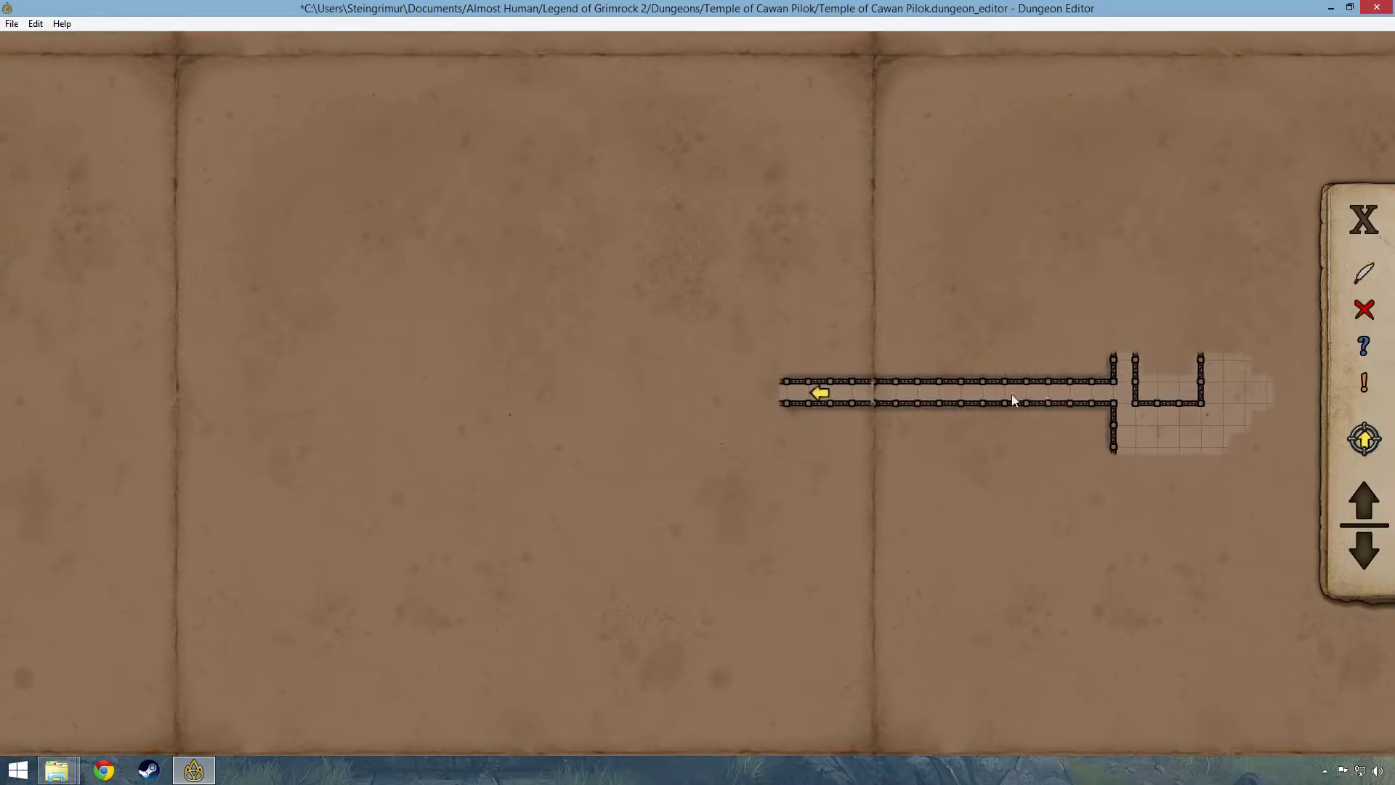
key("Tab")
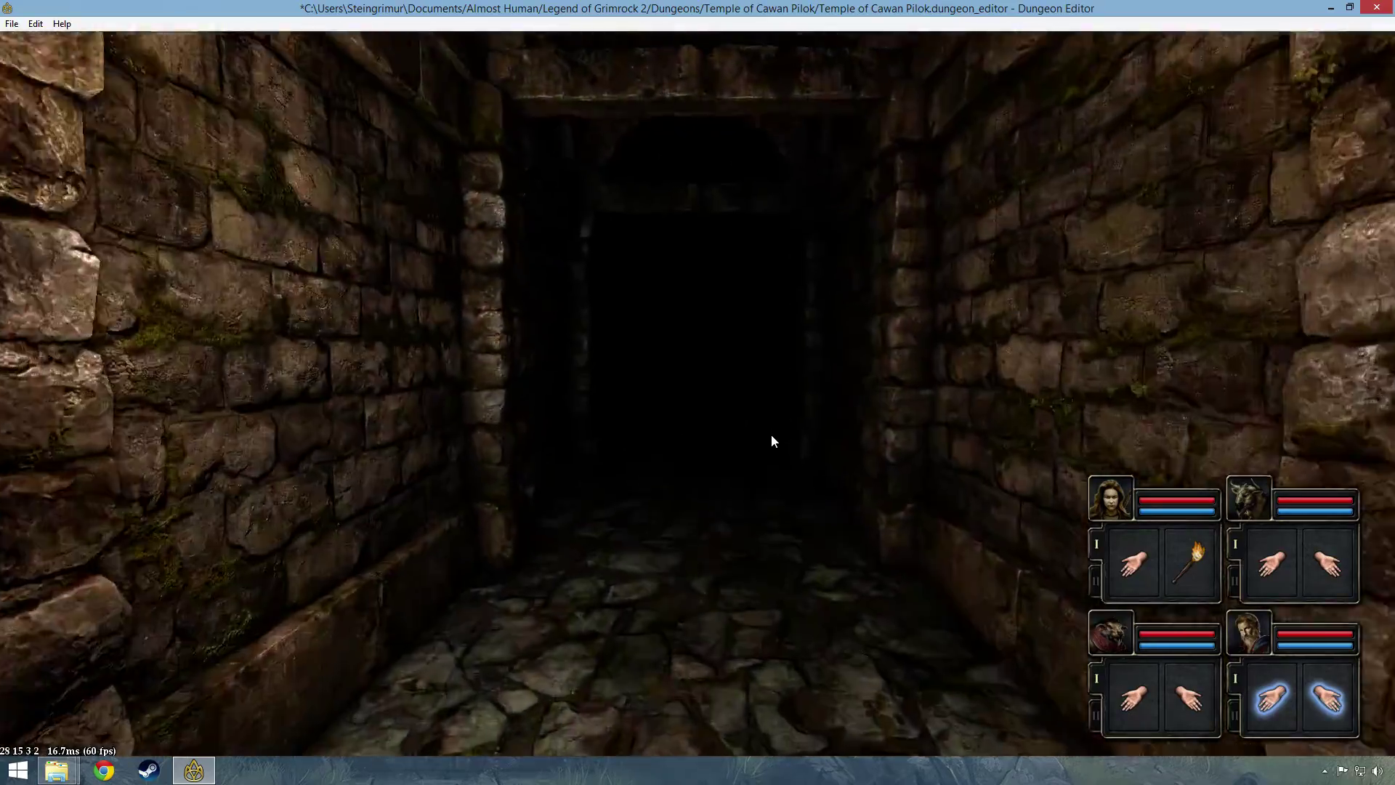
Walk the party west along the left level's corridor to its room and turn north
key("w")
key("w")
key("w")
key("w")
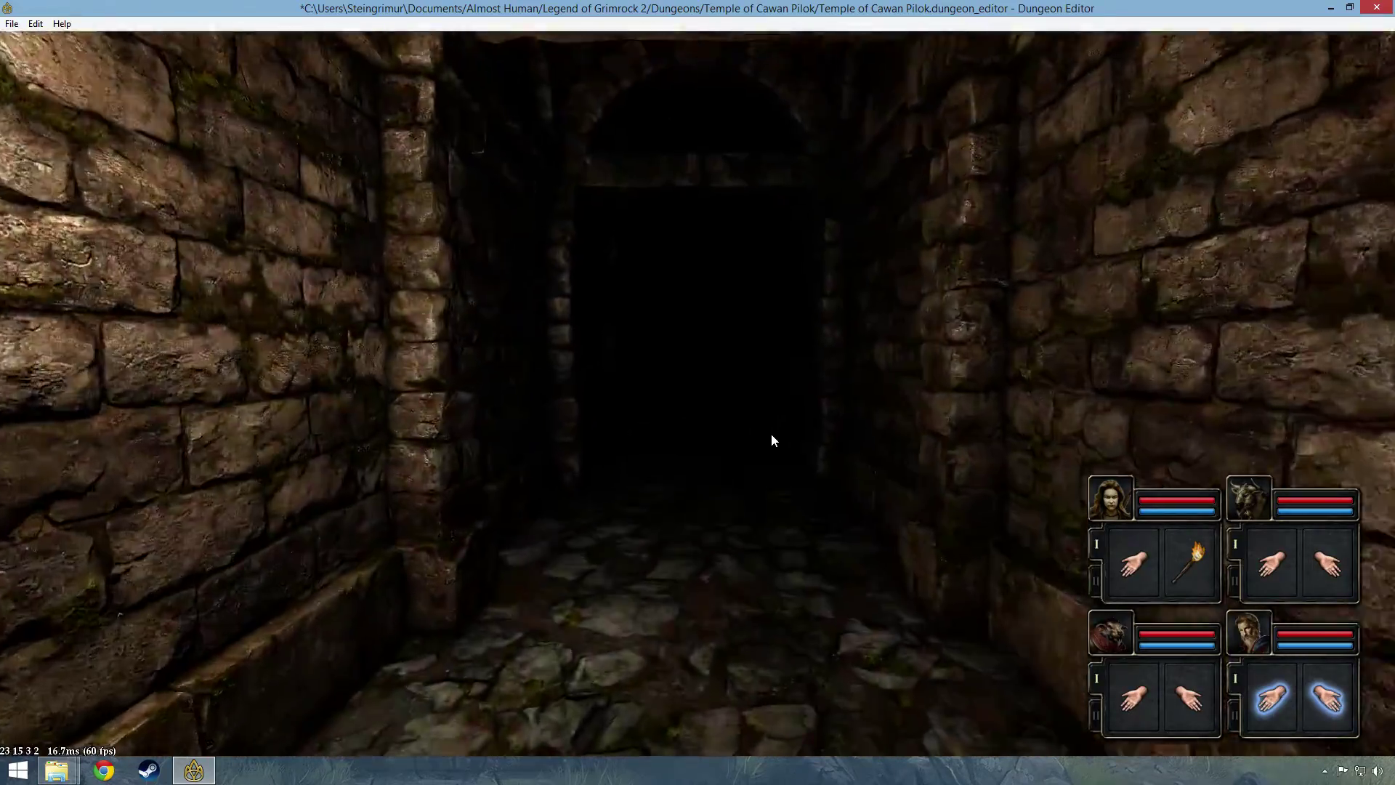
key("w")
key("e")
Examine on the in-game map how the two levels' corridors join across the border, and return to the editor
key("Tab")
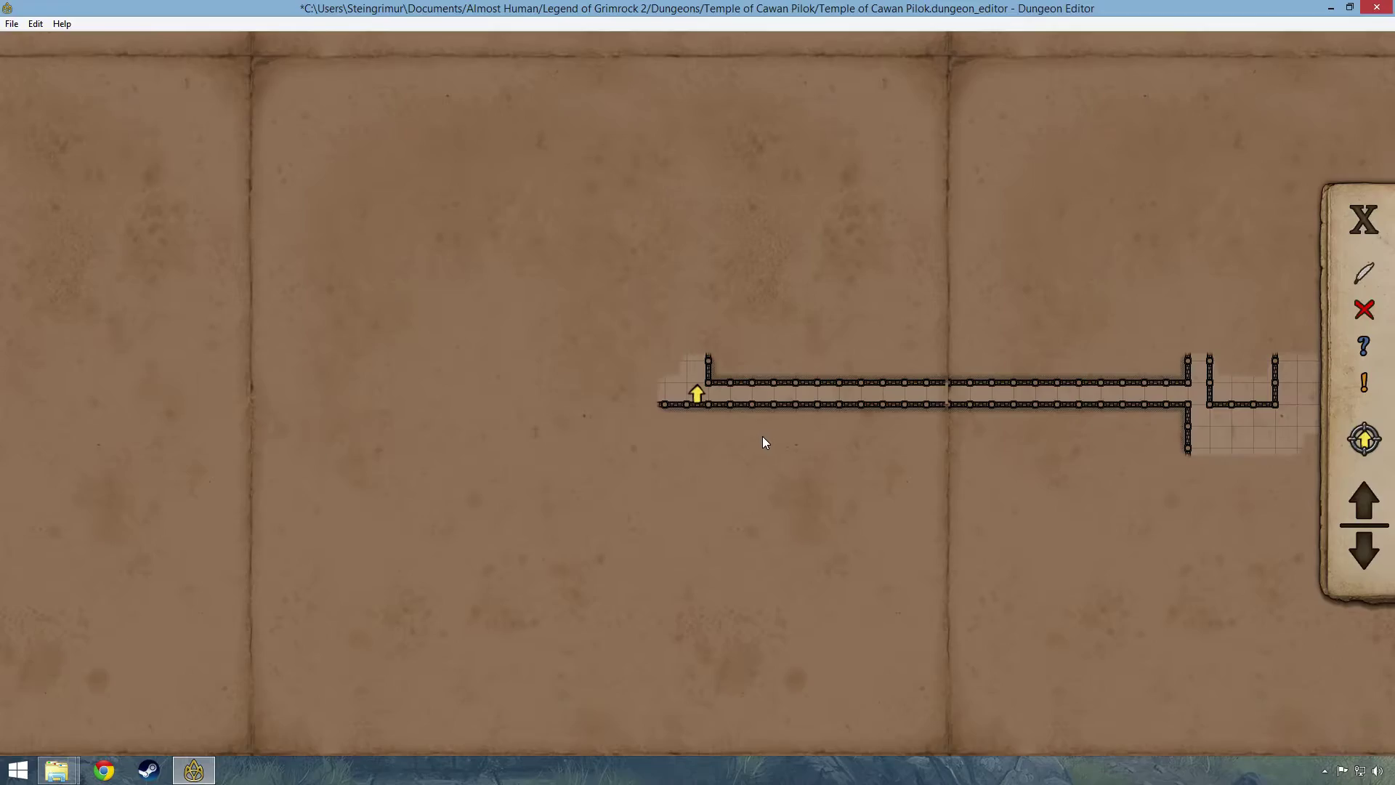
left_click_drag(762, 436, 652, 451)
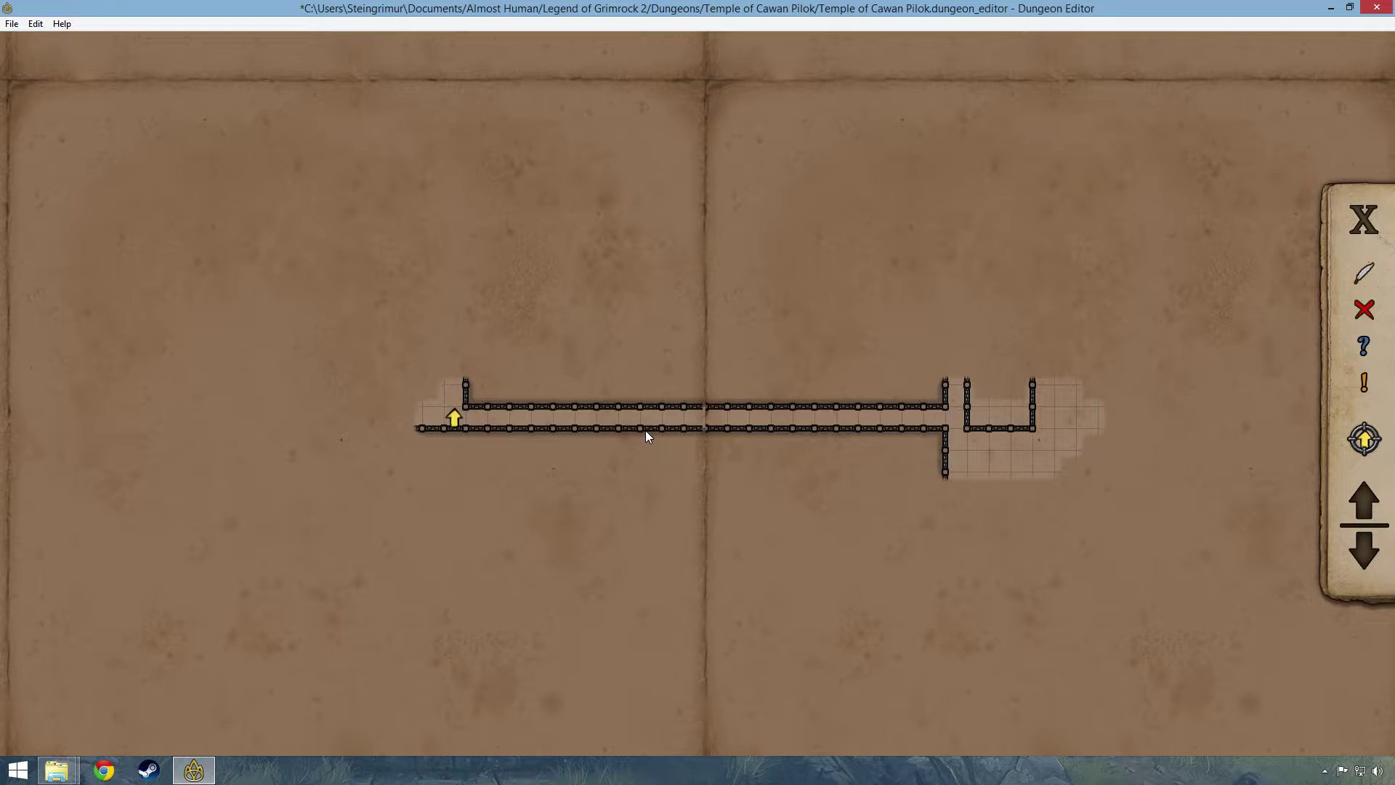
left_click_drag(651, 433, 693, 310)
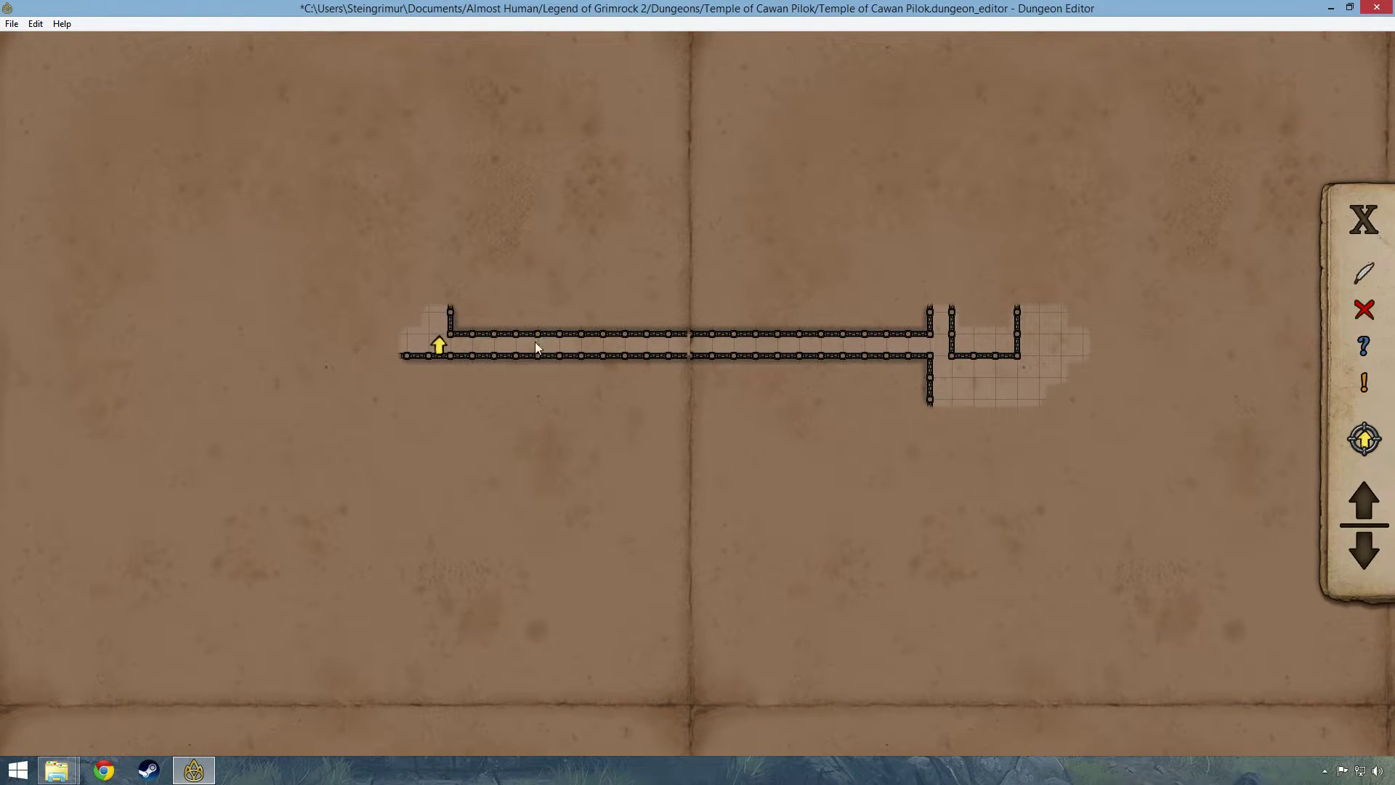
key("Escape")
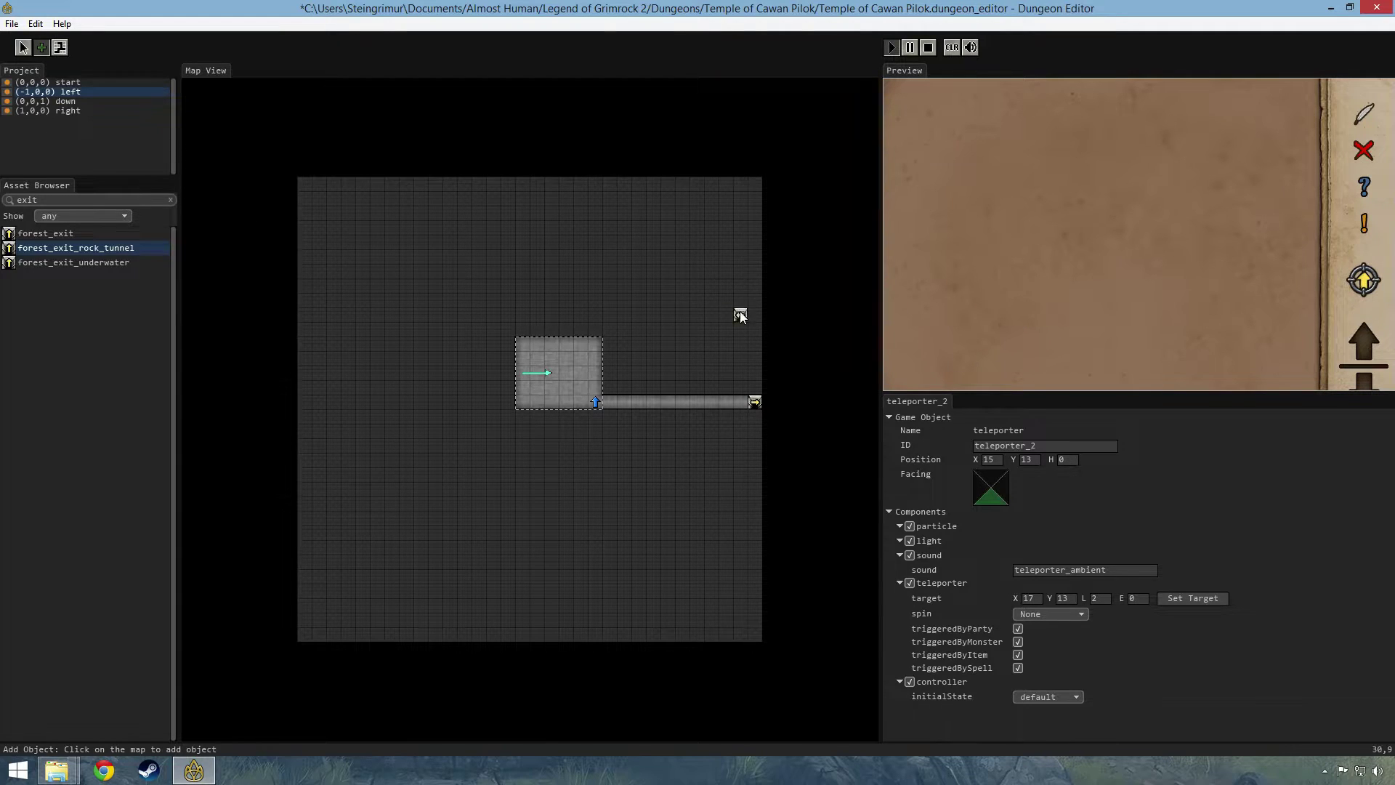
key("space")
left_click_drag(751, 327, 822, 467)
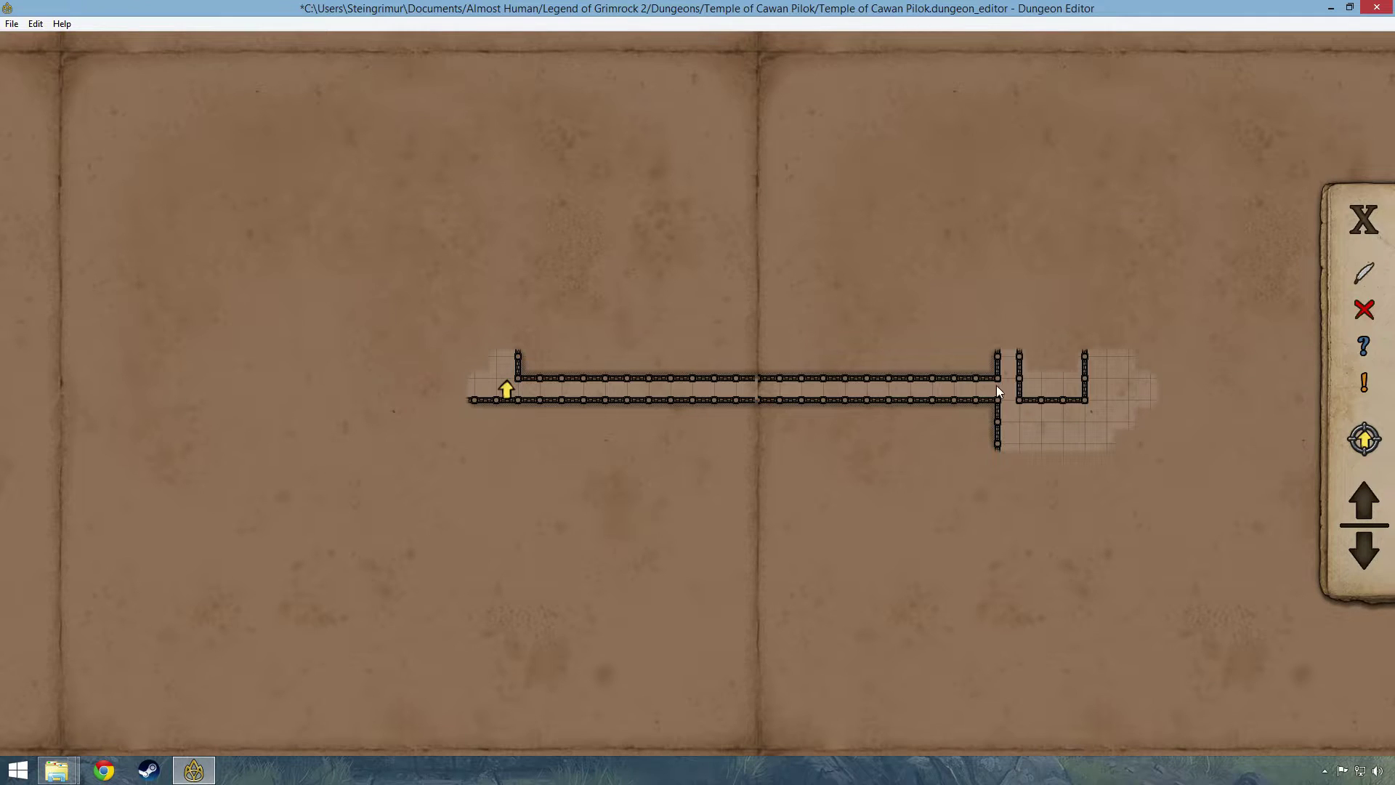
left_click_drag(623, 440, 647, 439)
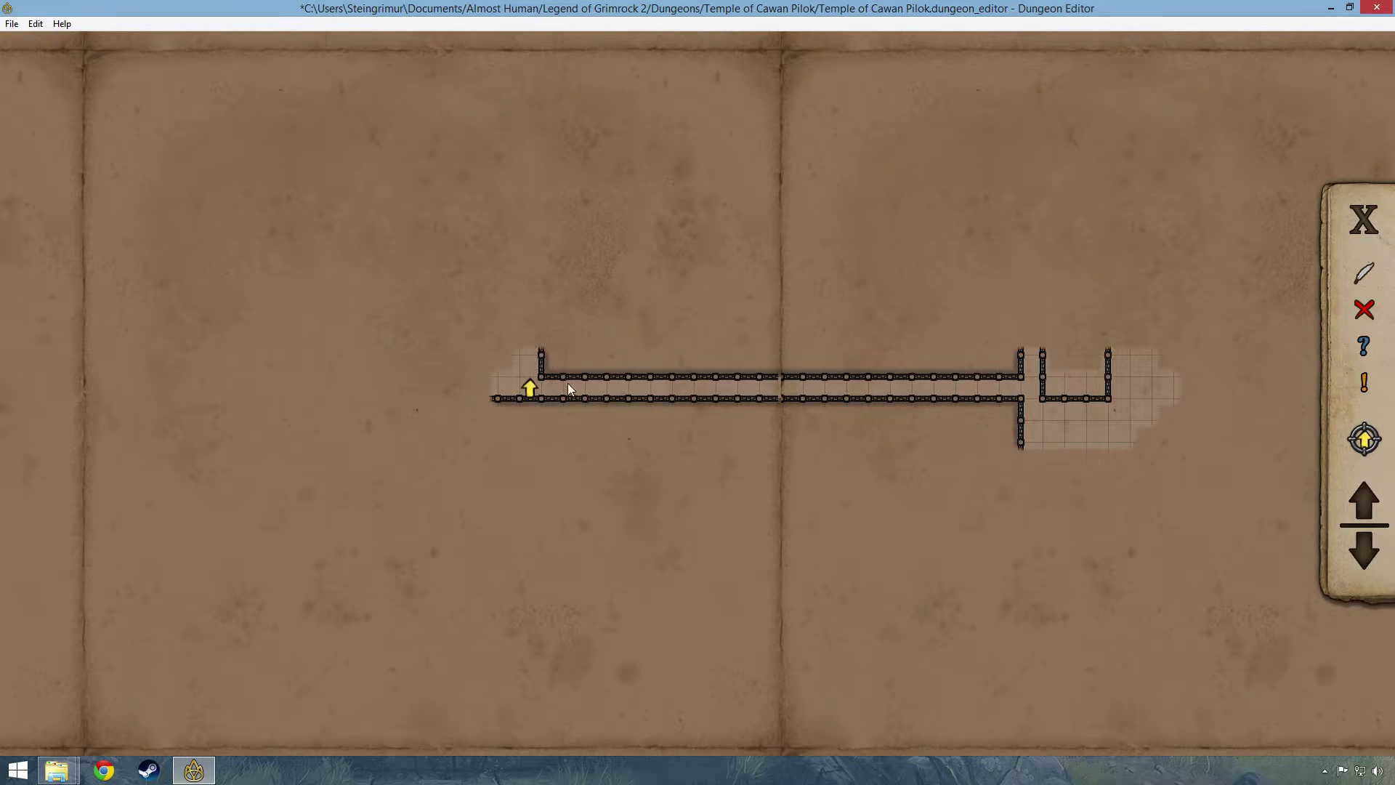
left_click_drag(531, 389, 632, 367)
key("Escape")
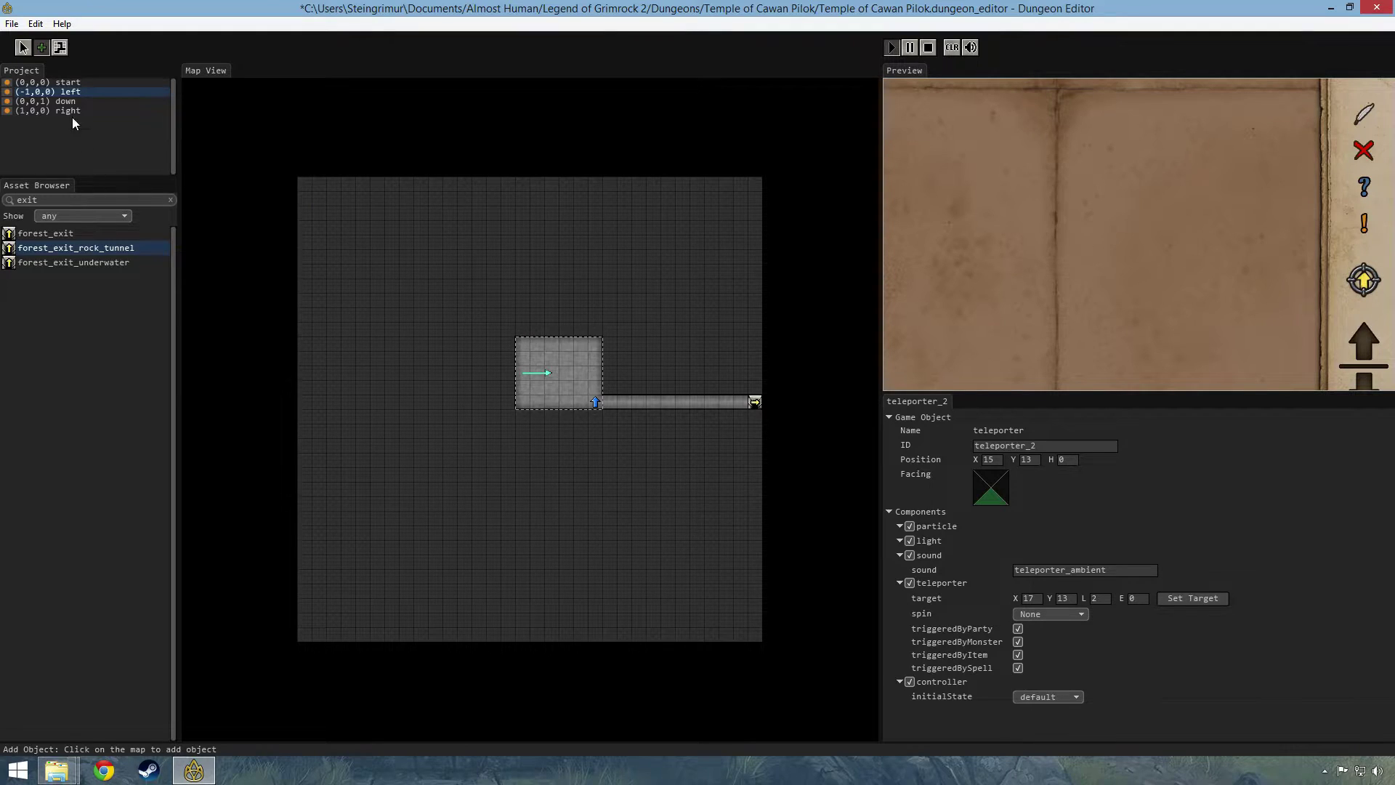
Add a new level directly after the start level in the project
right_click(59, 89)
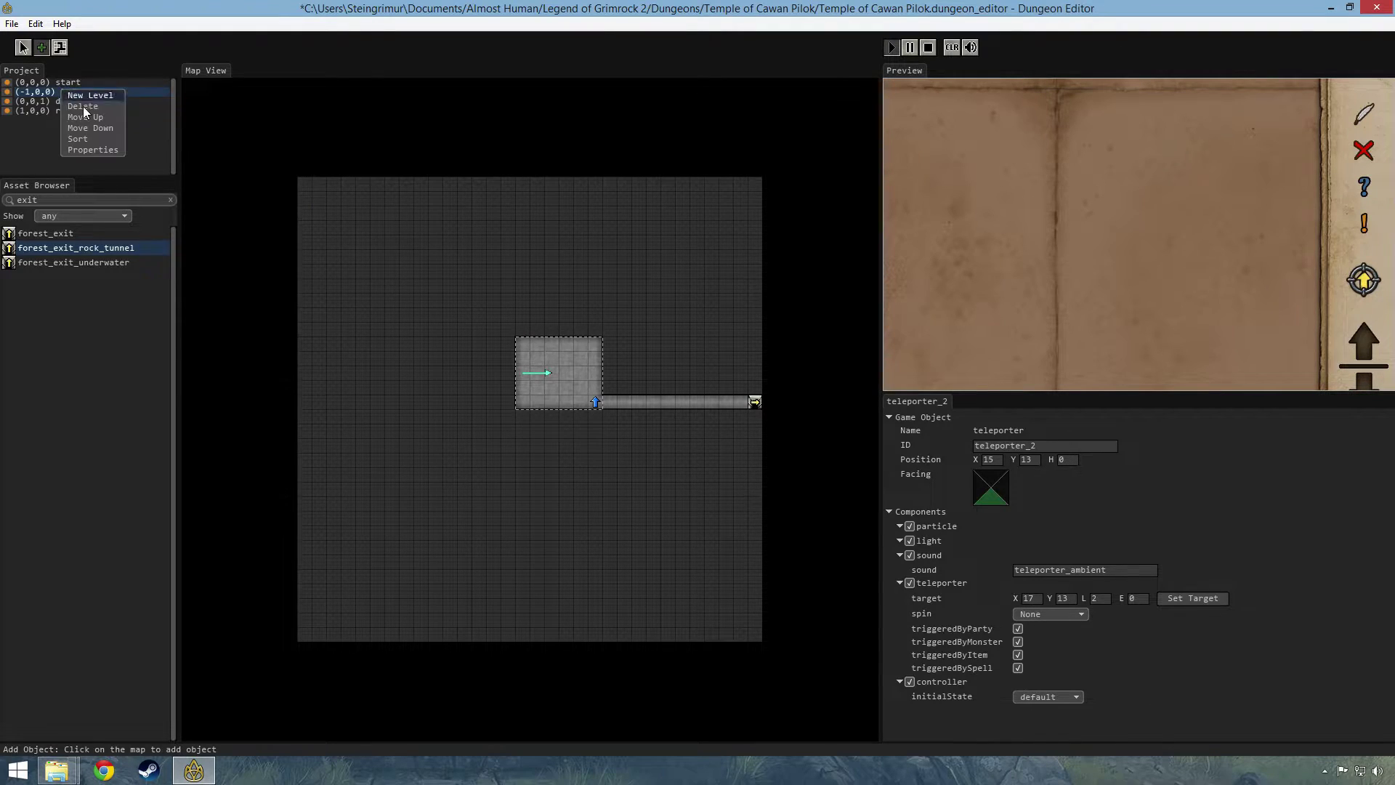
left_click(32, 138)
right_click(60, 81)
left_click(77, 90)
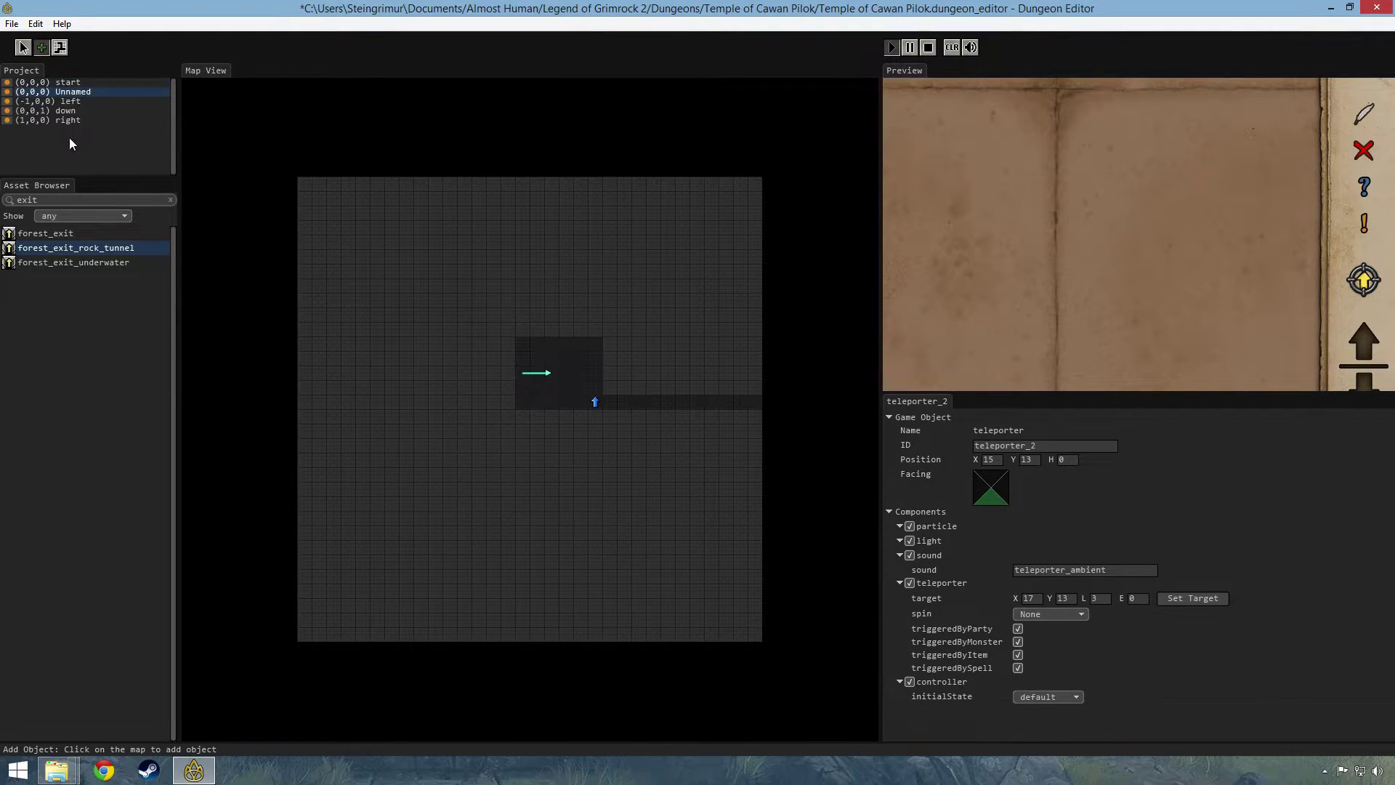
Set the new level's coordinates to X -1, Y 0, Z 1 in its map properties
right_click(76, 92)
left_click(123, 151)
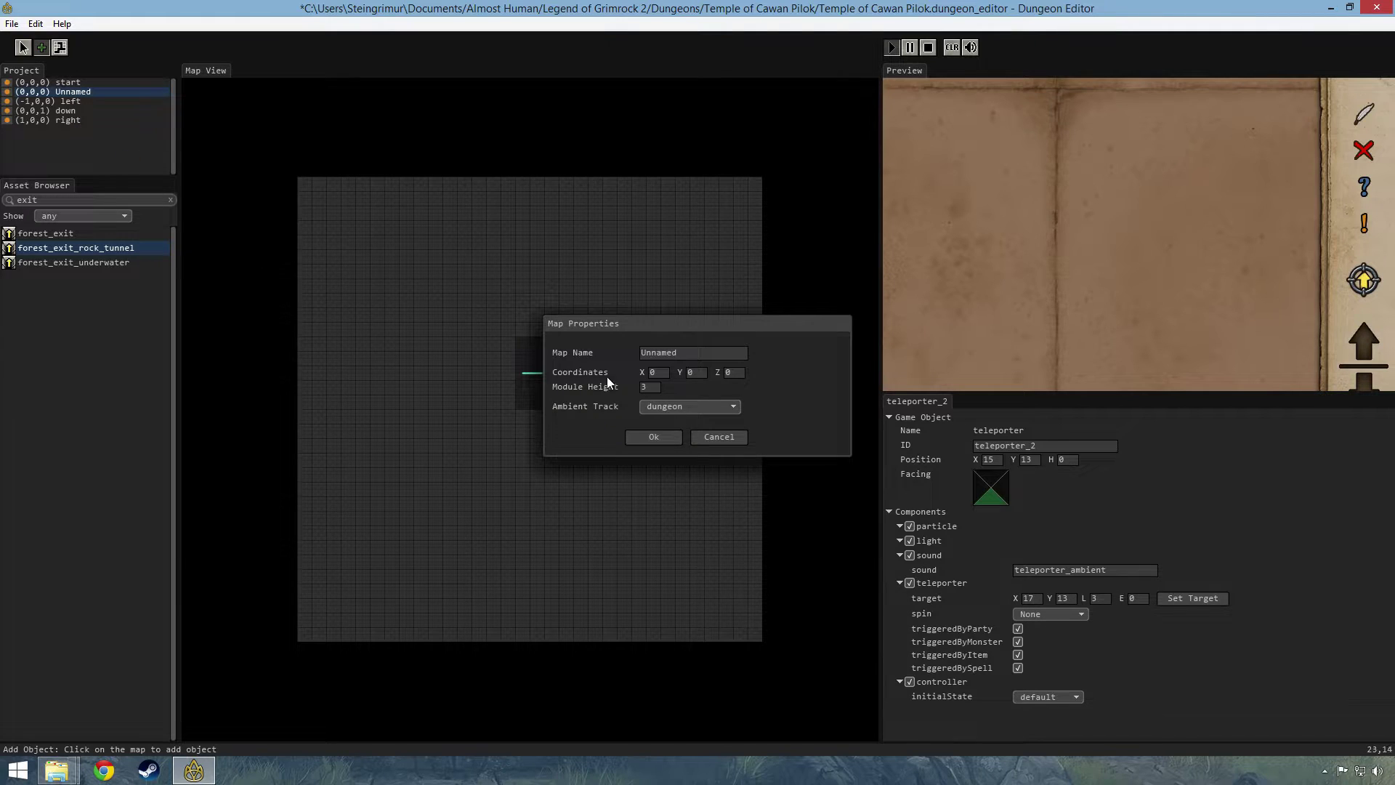
left_click(660, 371)
type("-1")
left_click(736, 372)
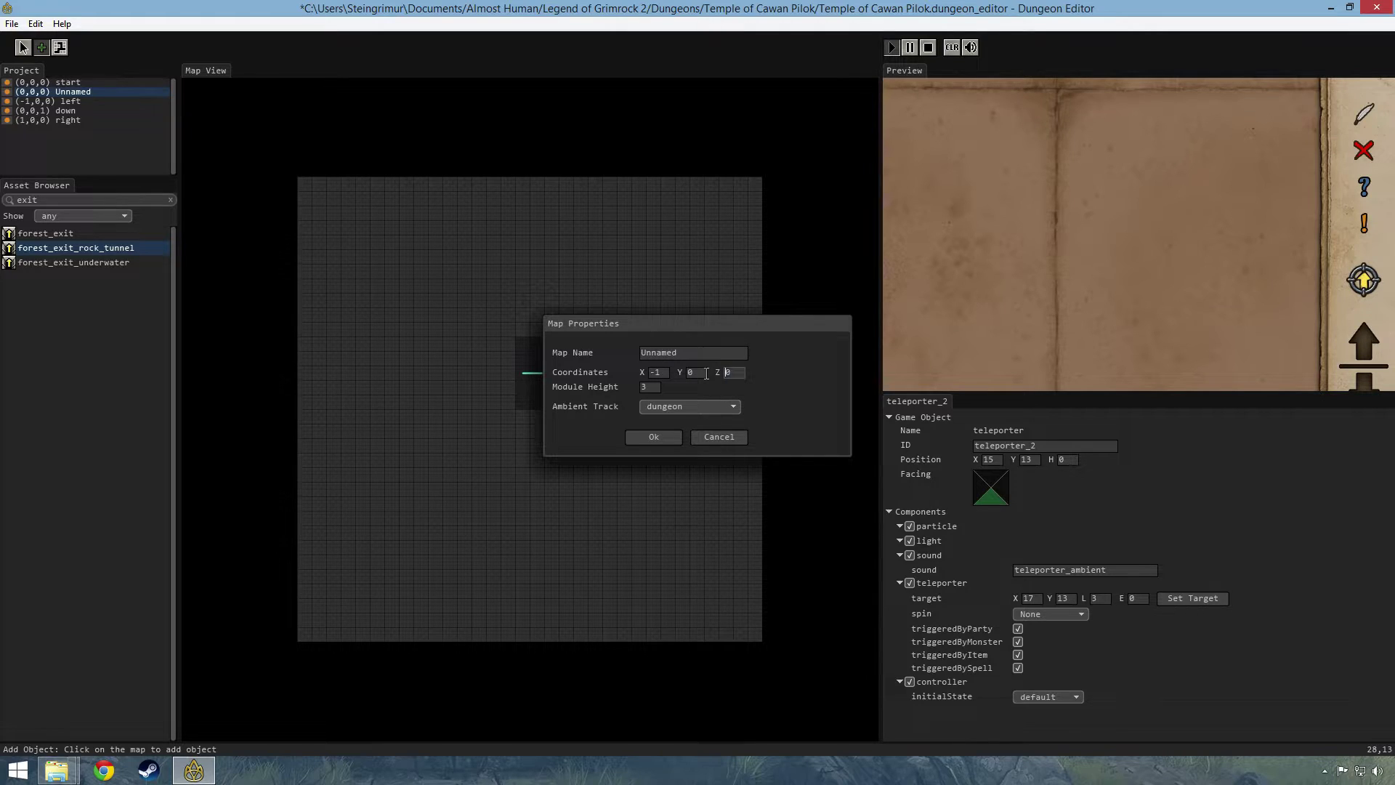
left_click(651, 436)
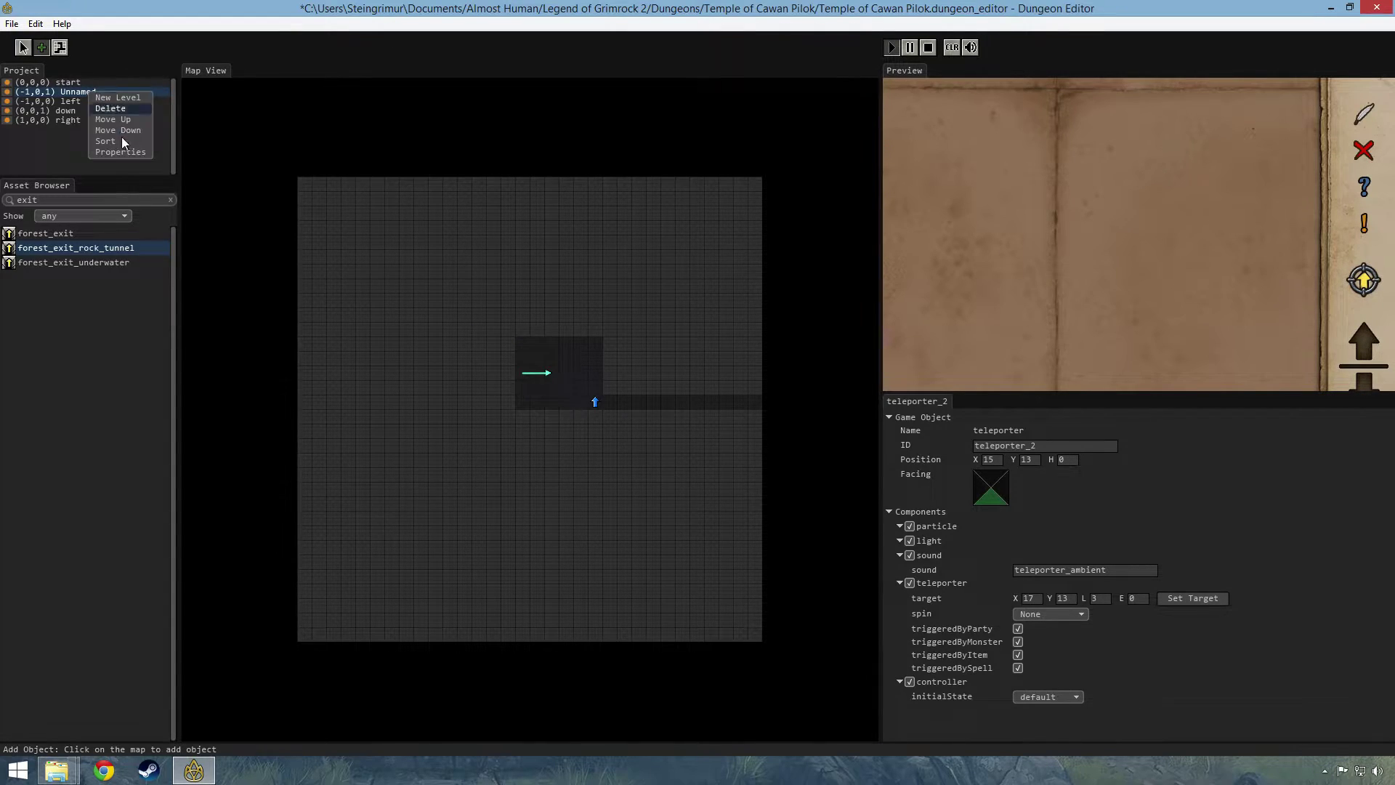
Rename the new level at coordinates (-1,0,1) as left_down
left_click(123, 151)
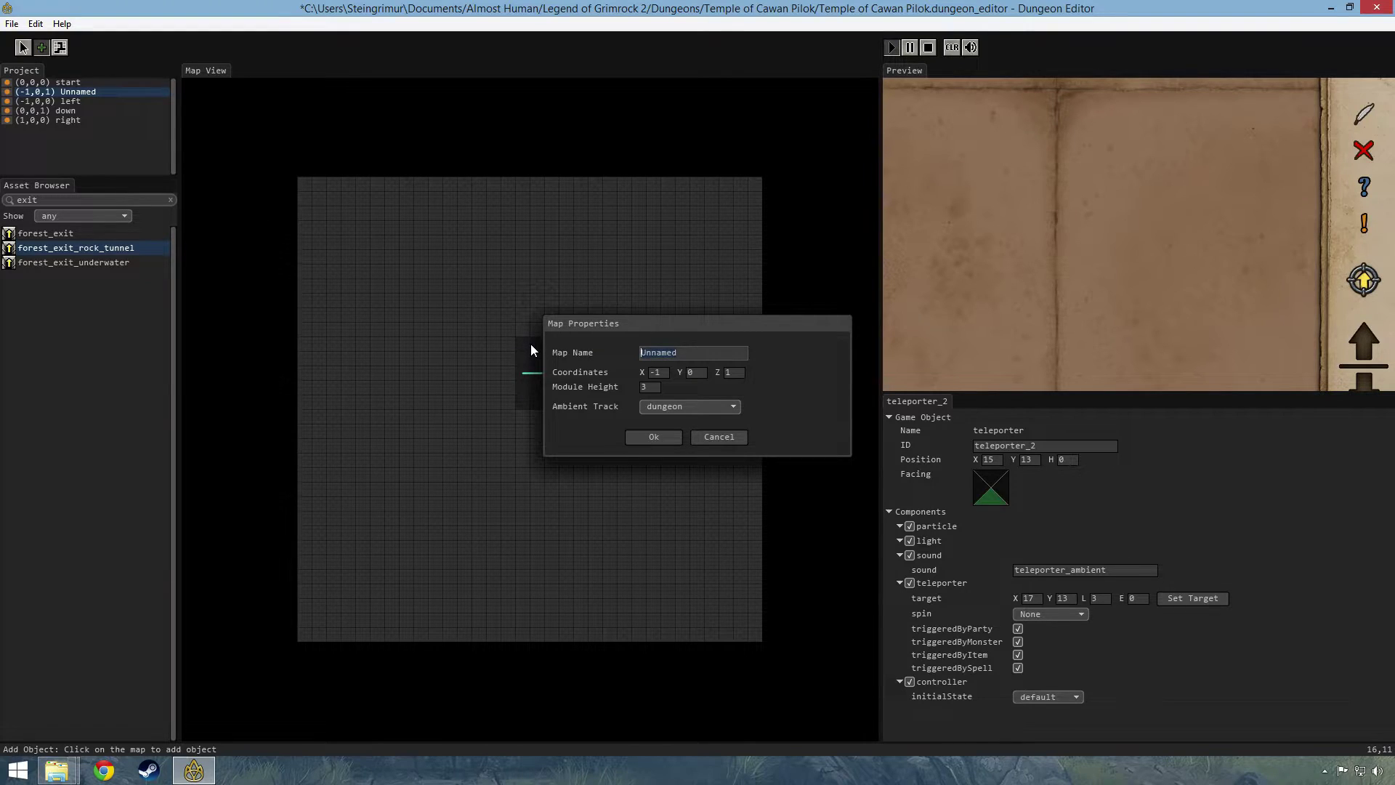
type("left")
key("BackSpace")
key("BackSpace")
type("ft_down")
left_click(654, 438)
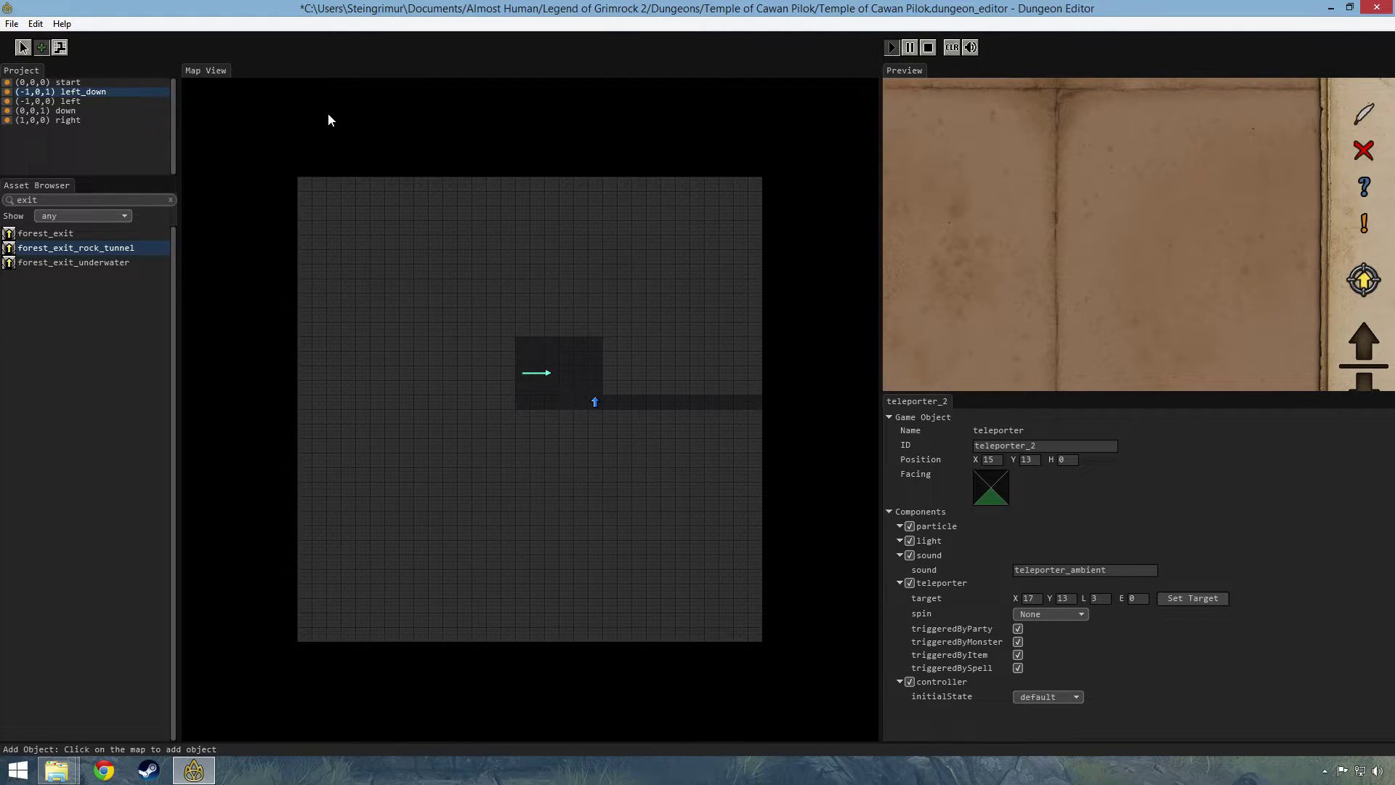
Restart the preview and walk the party through the start level's room to the west corridor's entrance
left_click(929, 47)
left_click(892, 47)
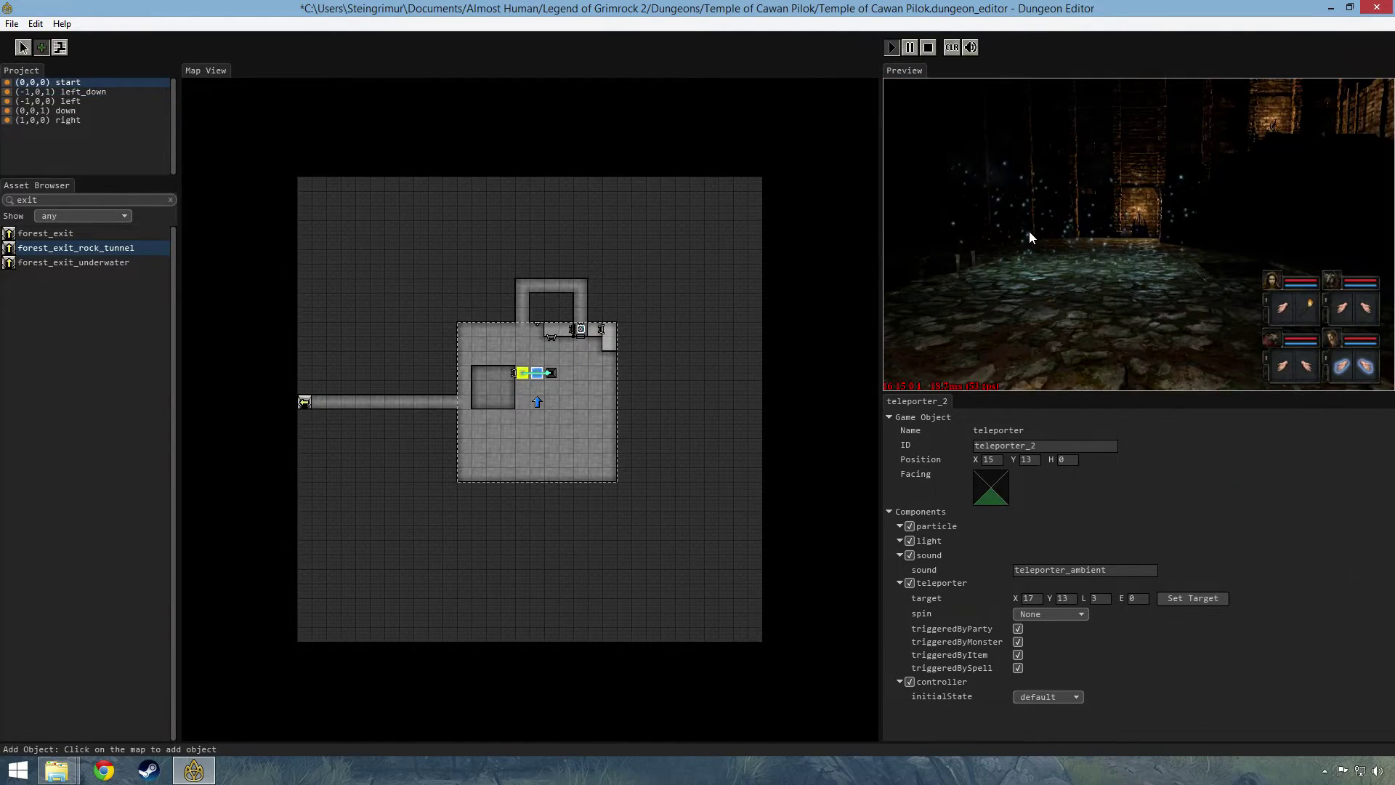
key("f")
key("w")
key("a")
key("w")
key("w")
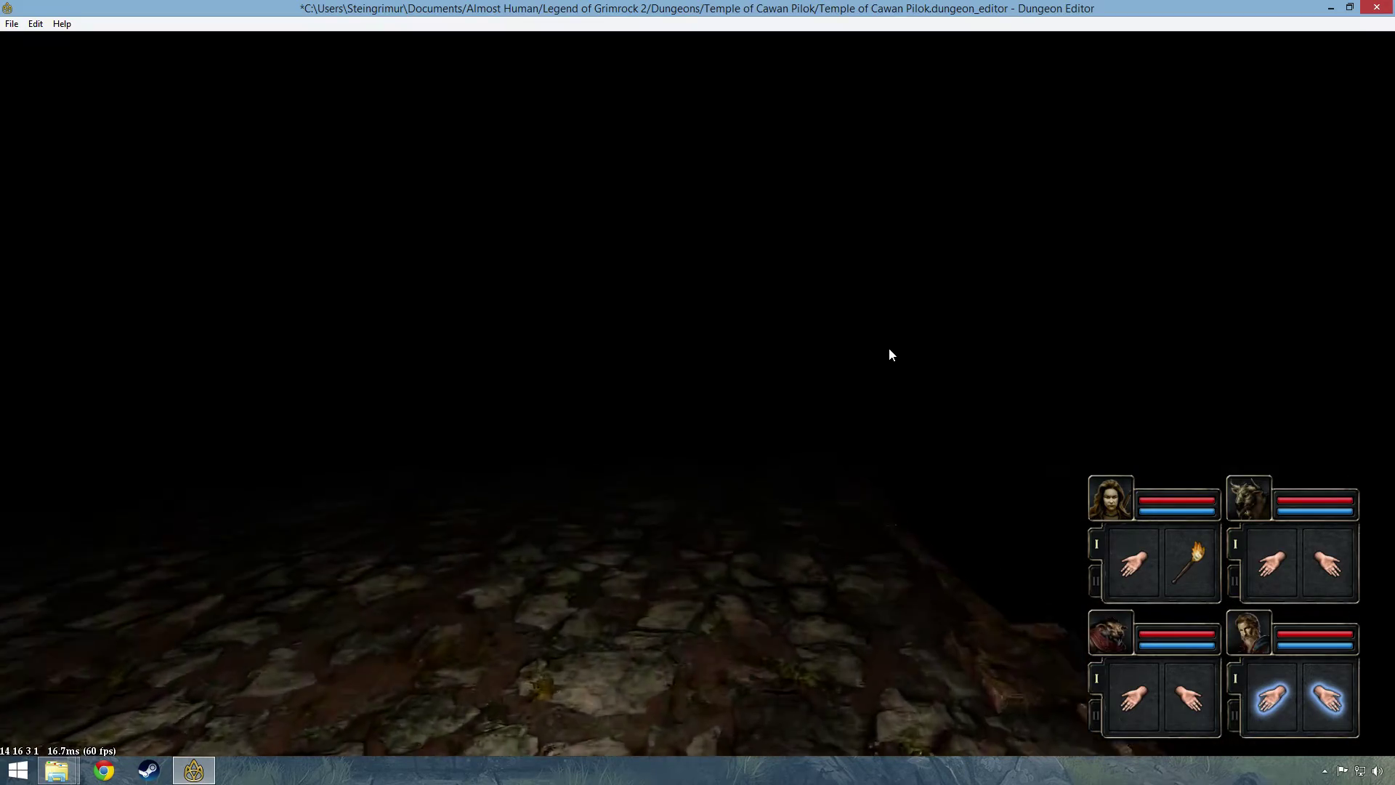
key("w")
key("w")
key("d")
Inspect the area west of the start level on the full-screen in-game map for the left levels
key("f")
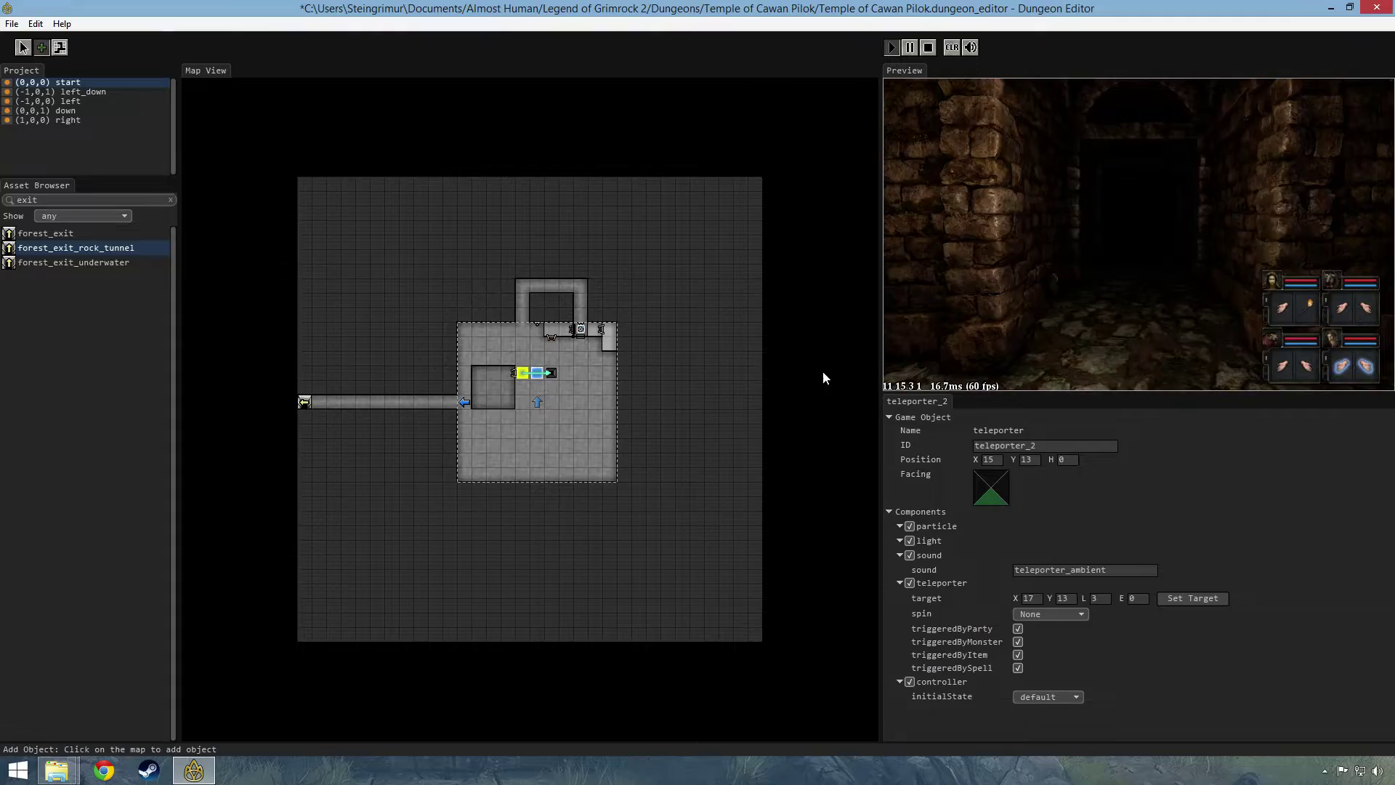
key("f")
key("Tab")
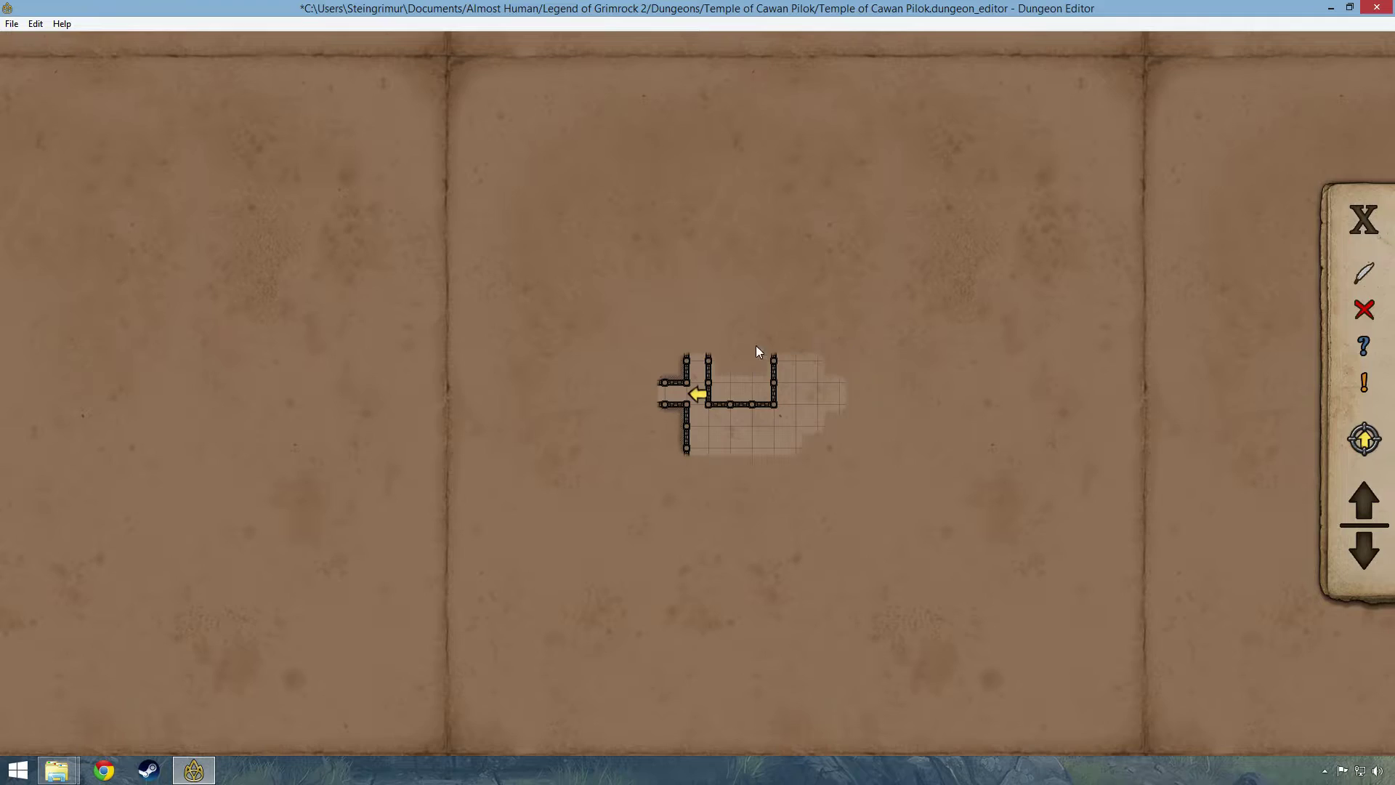
left_click_drag(702, 410, 894, 362)
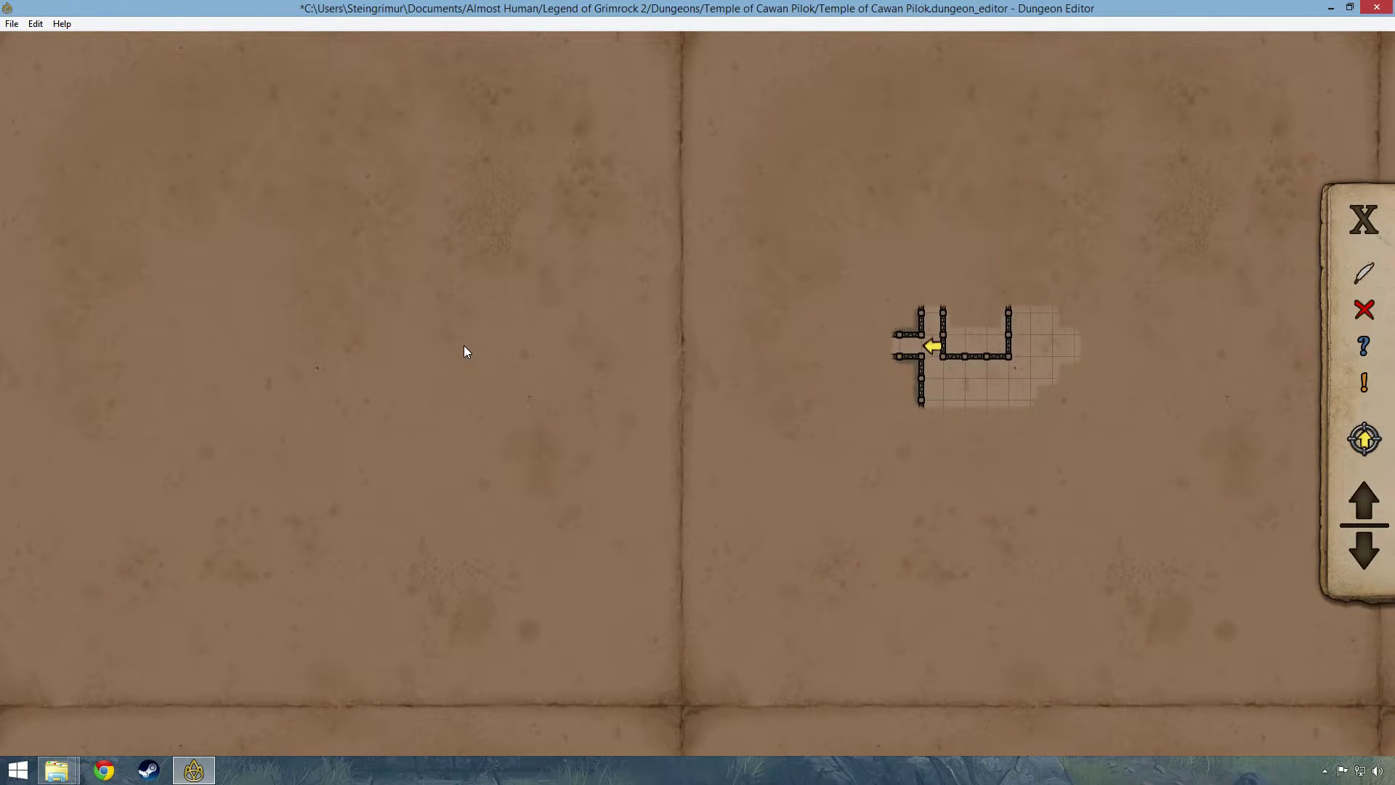
key("Tab")
Walk the party back east to the starting area facing the teleporters, and return to the editor
key("e")
key("e")
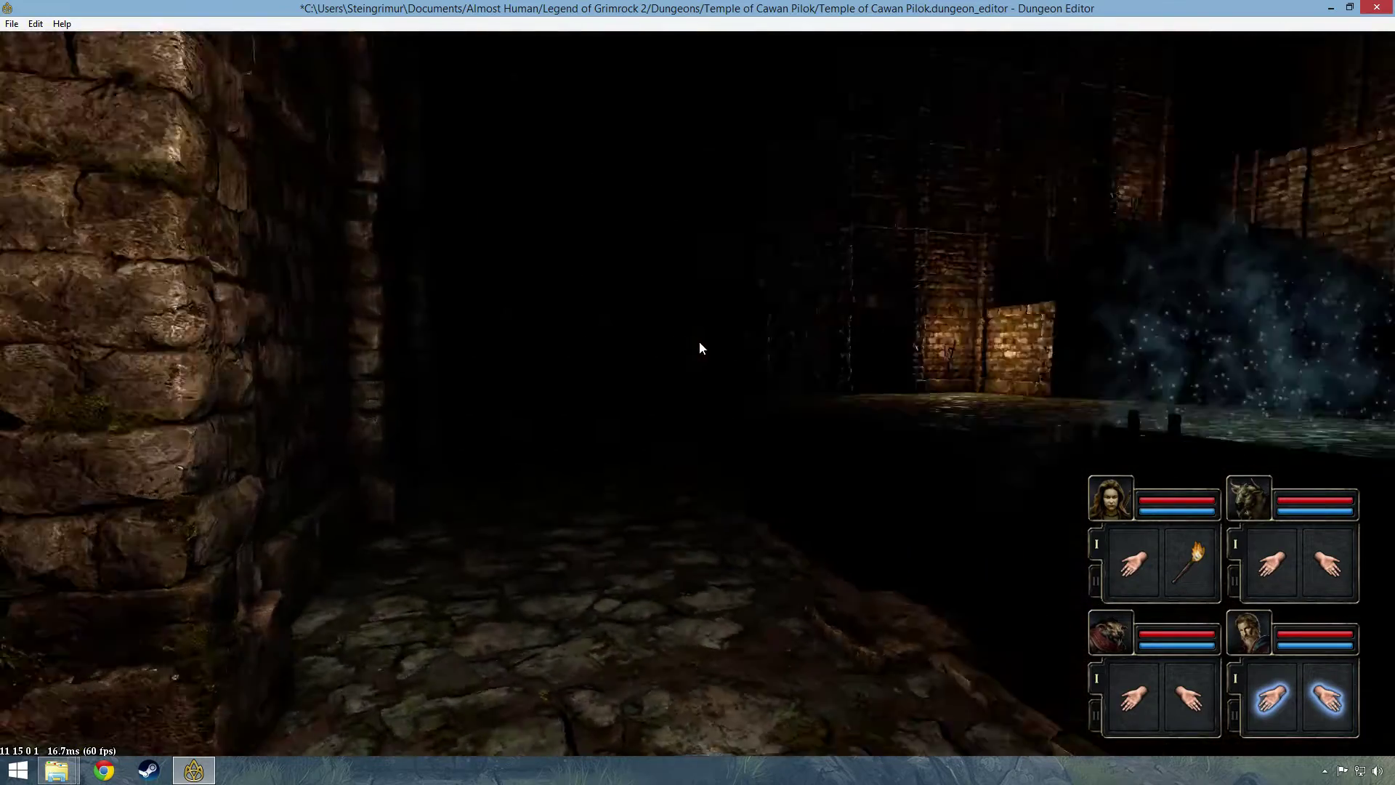
key("d")
key("w")
key("w")
key("w")
key("w")
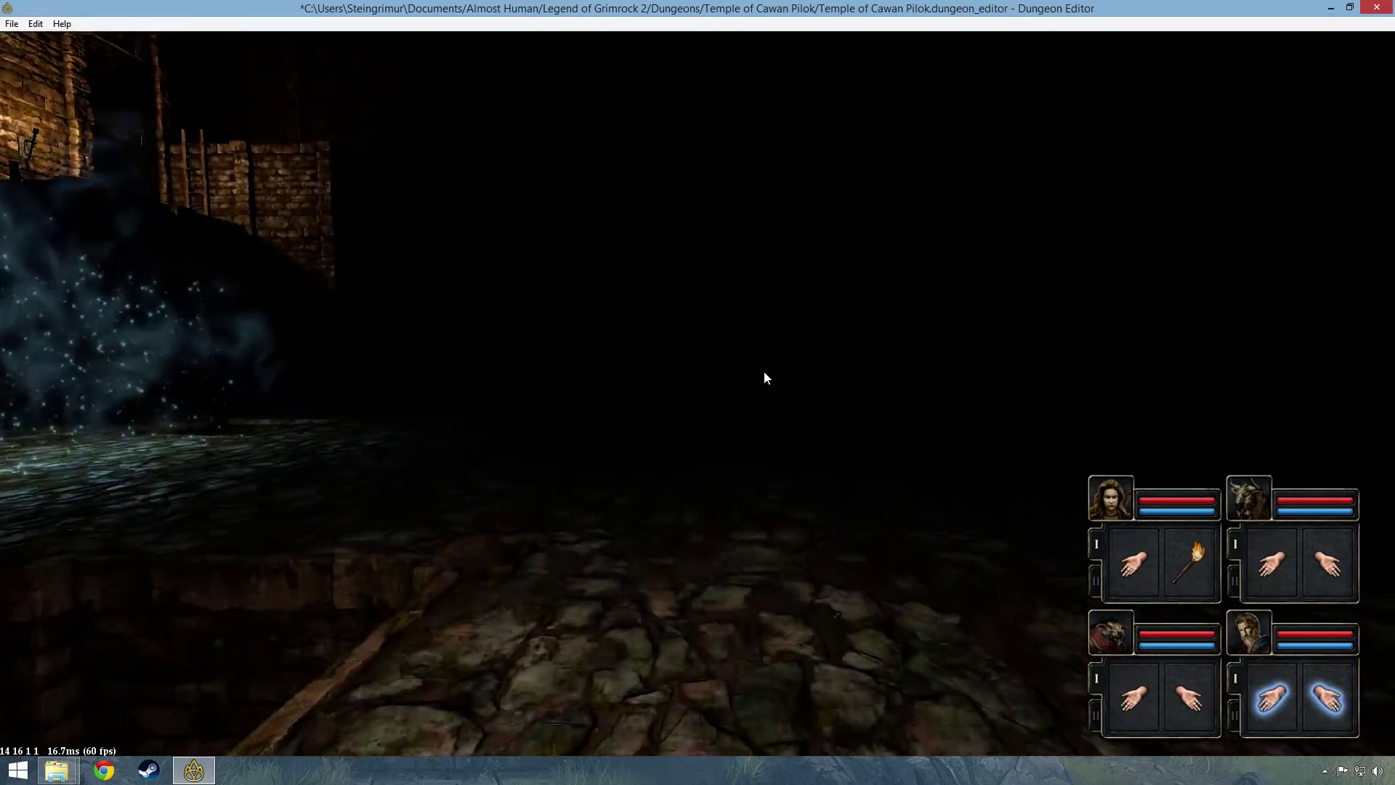
key("q")
key("w")
key("d")
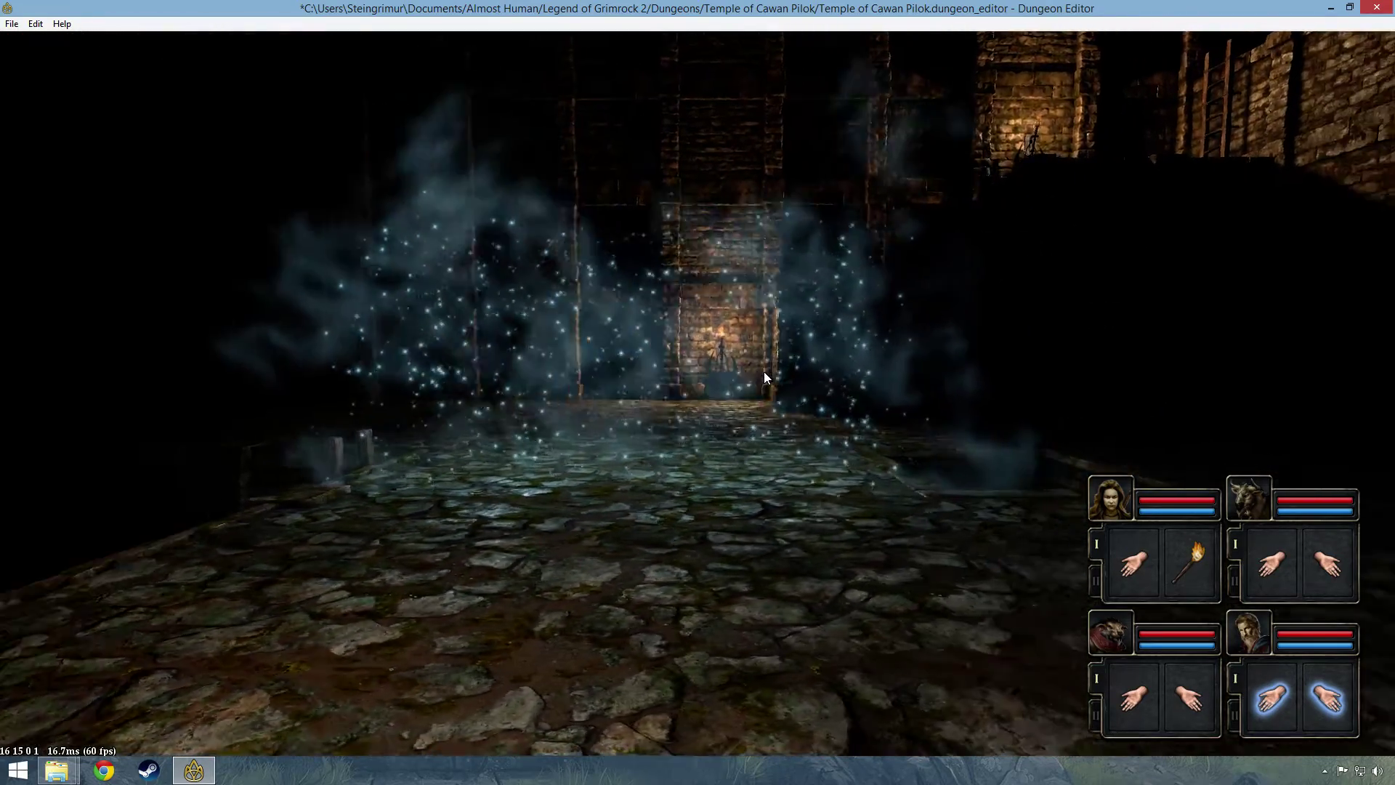
key("w")
key("s")
key("Escape")
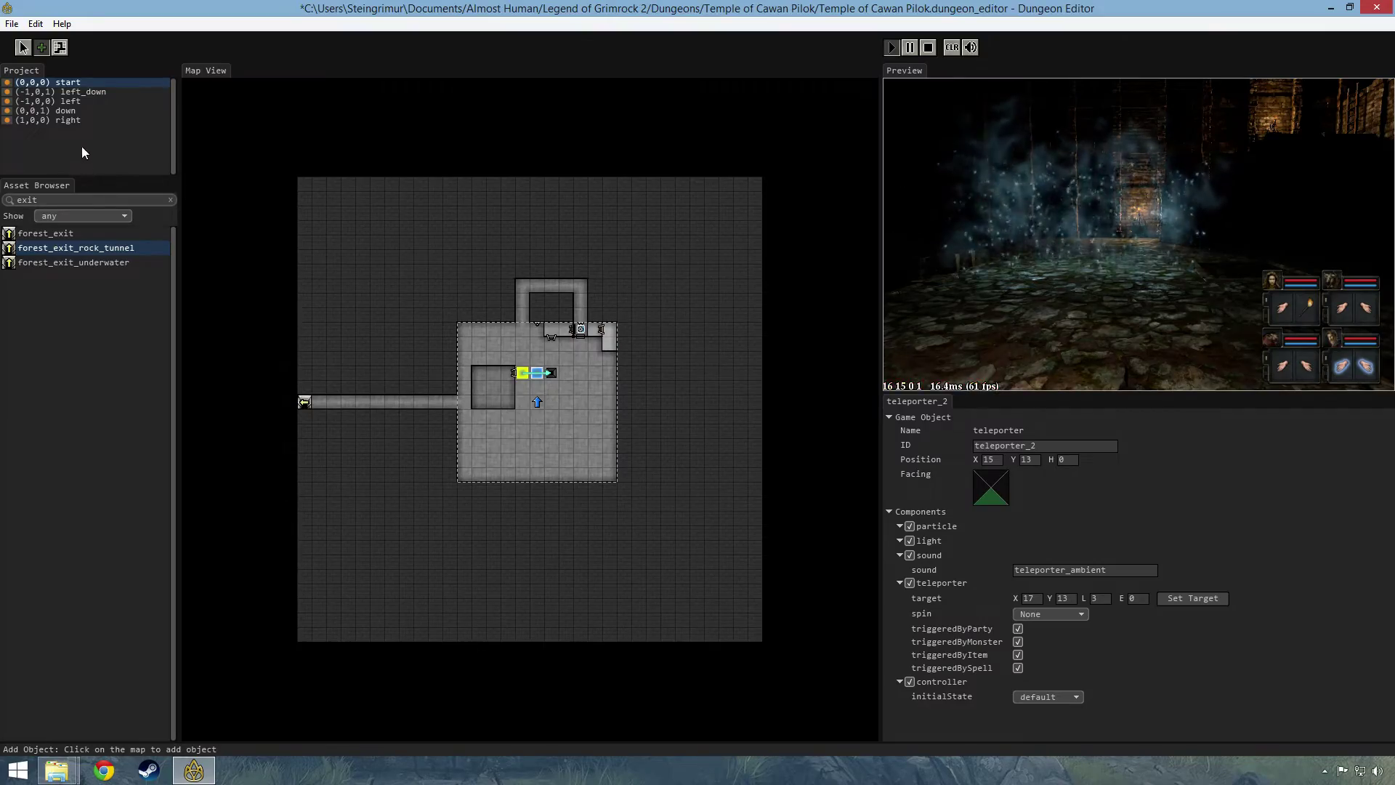
Set the Z coordinate of the down level to 16 in its map properties
left_click(69, 120)
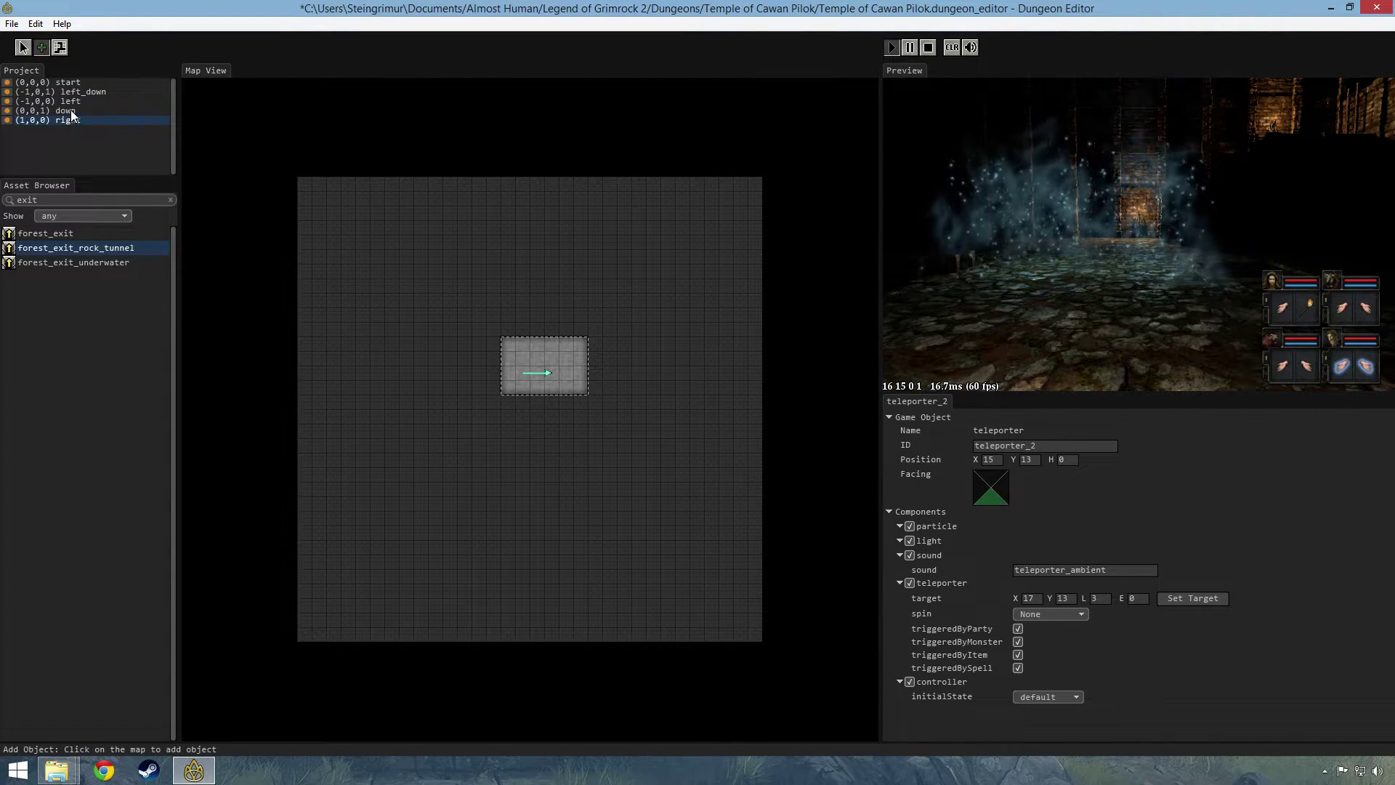
left_click(61, 110)
right_click(65, 110)
left_click(102, 169)
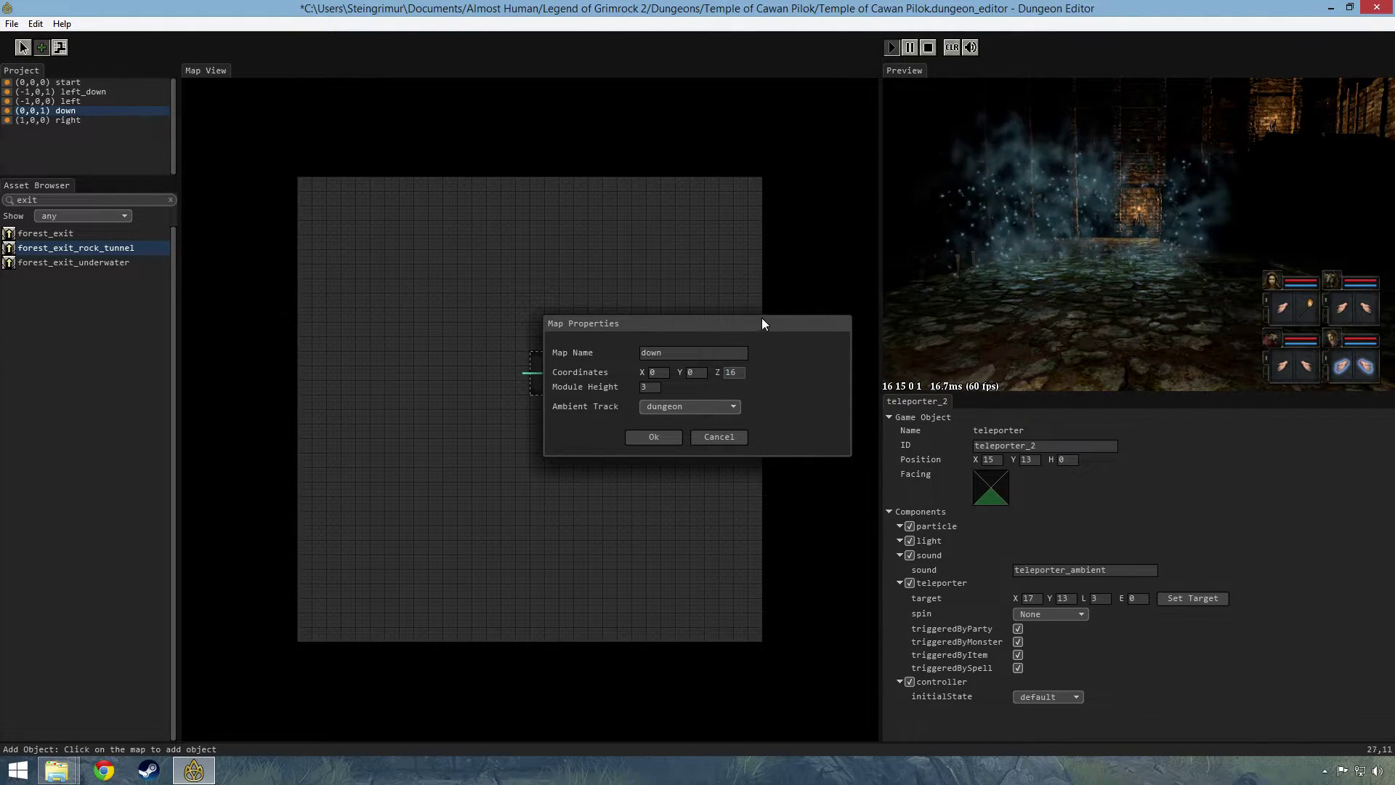
left_click(661, 435)
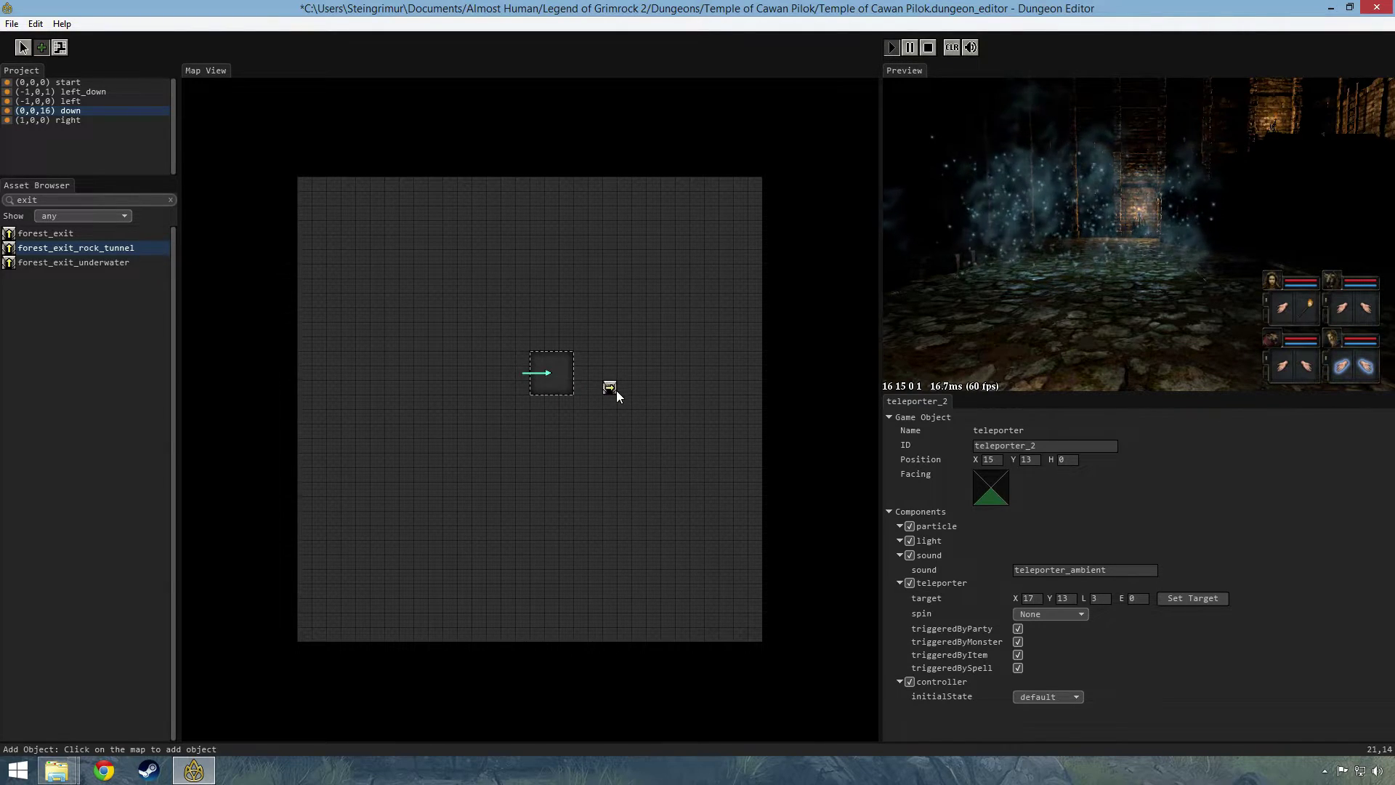
Find the teleporter asset by searching for "tele" and place one on the start level at (18,15)
left_click(73, 101)
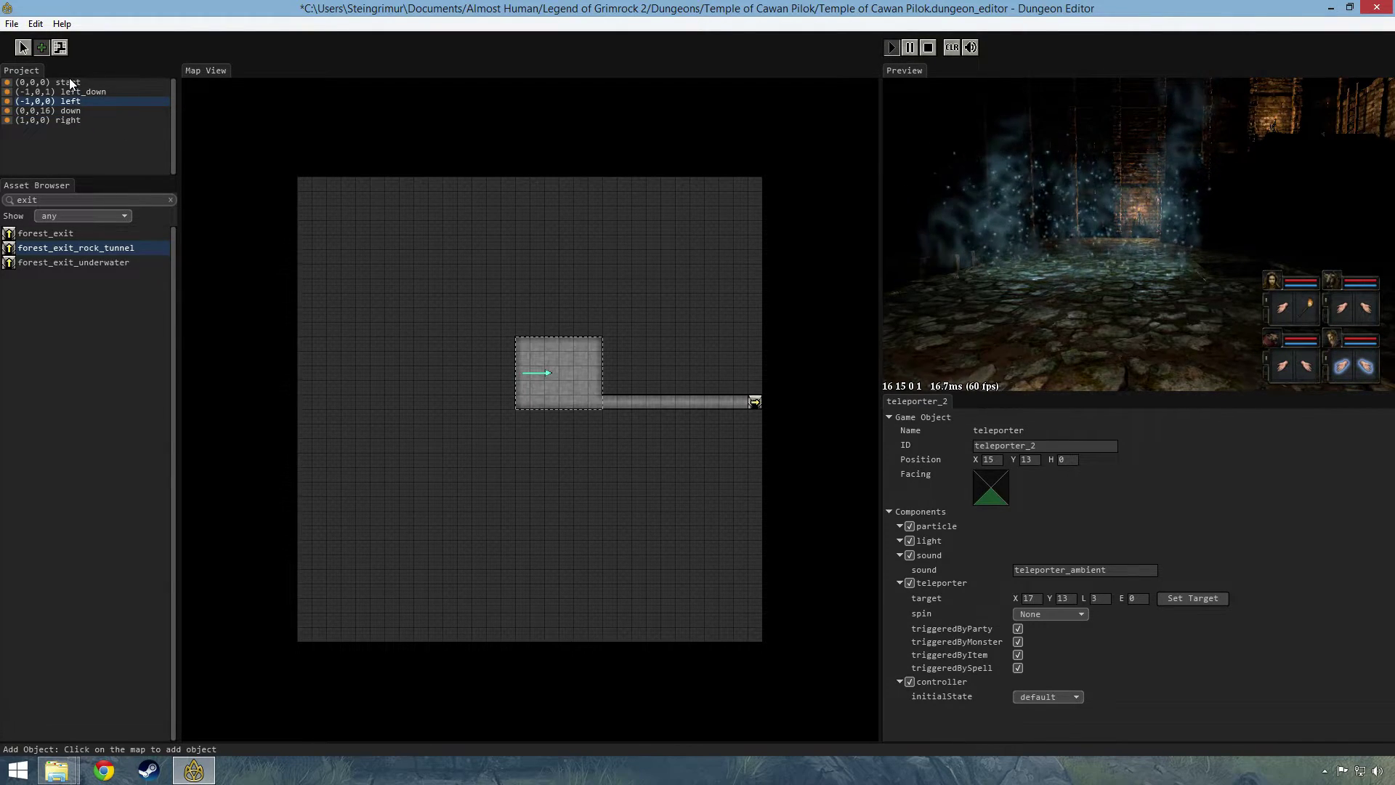
left_click(70, 82)
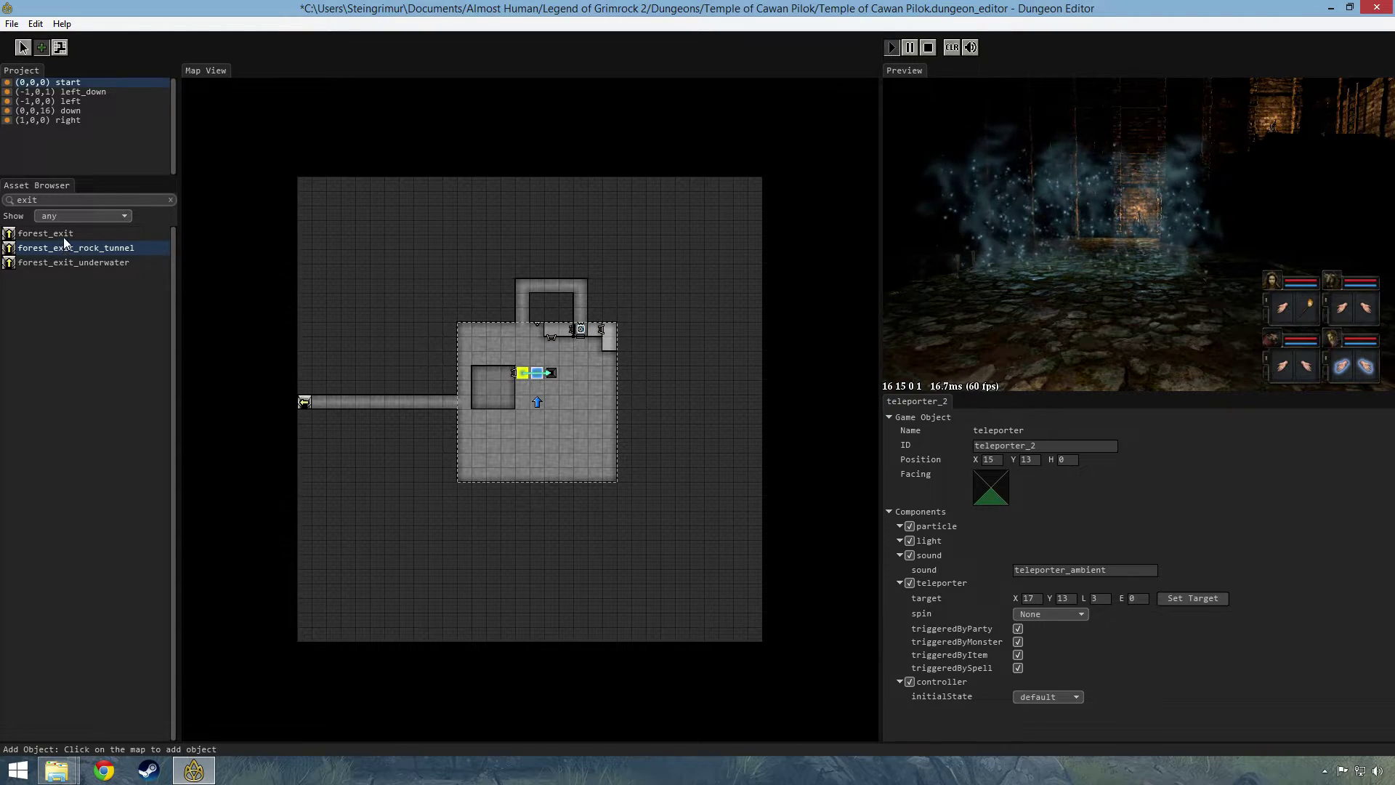
left_click_drag(48, 196, 1, 197)
key("ctrl+a")
type("te")
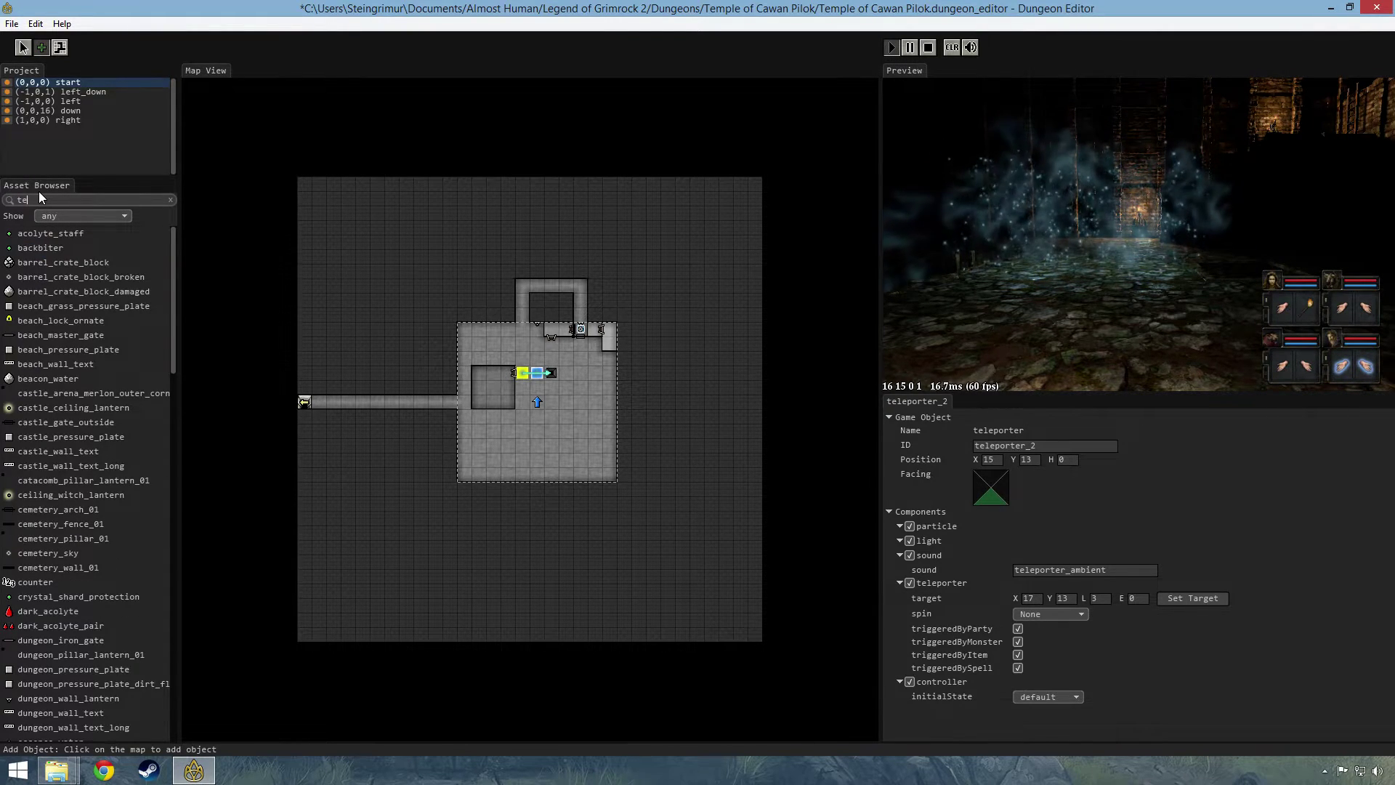
type("le")
left_click(40, 263)
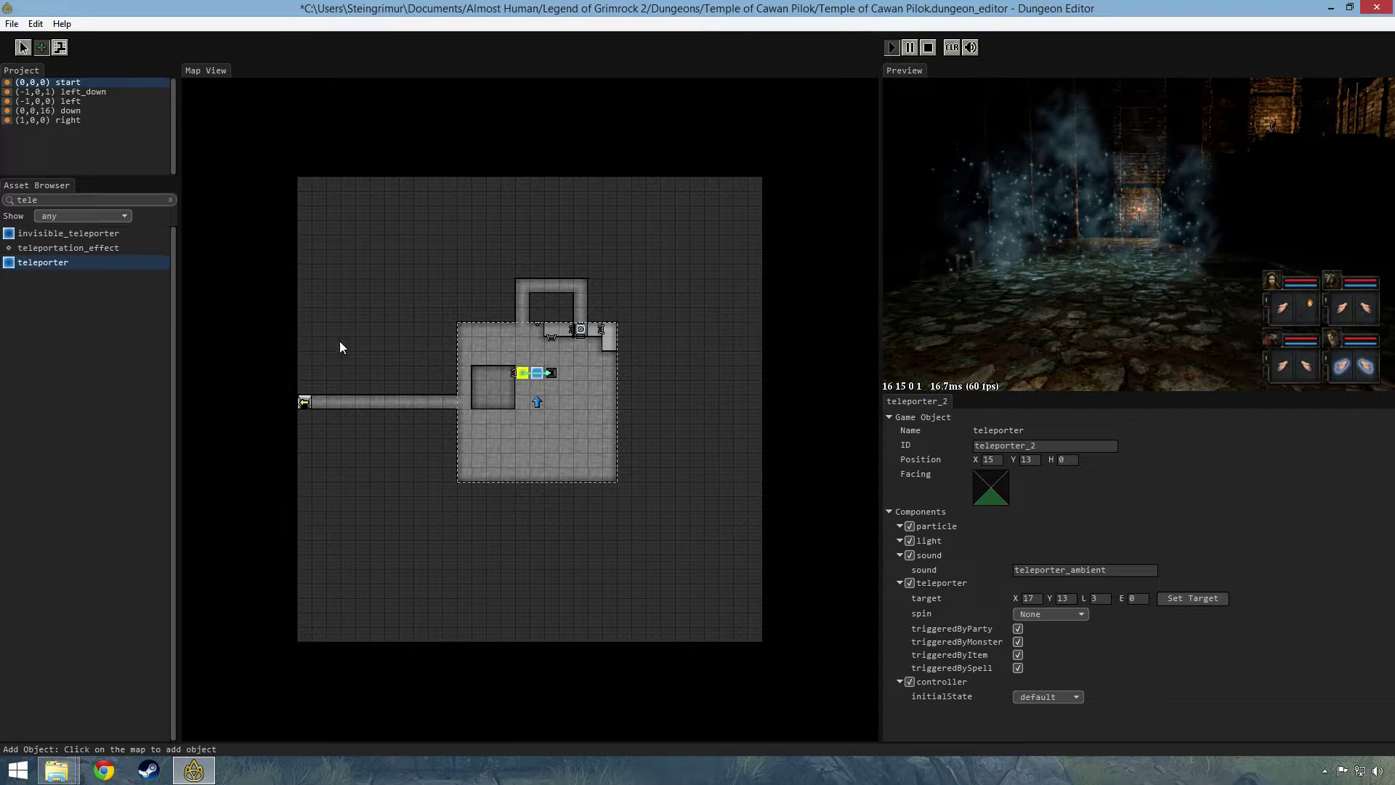
left_click(565, 403)
left_click(24, 48)
left_click(567, 402)
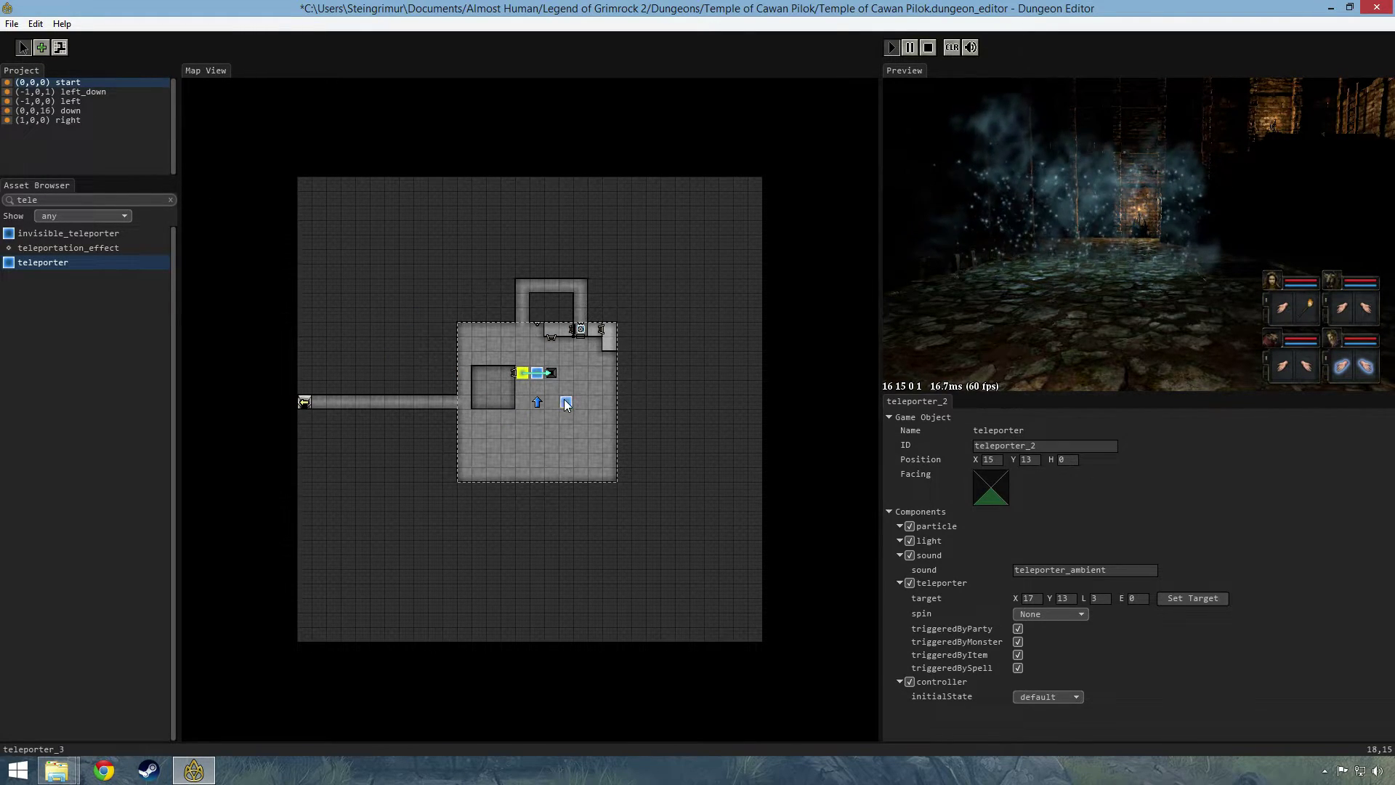
Set the new teleporter's target to cell (17,13) inside the small room of the down level
left_click(75, 110)
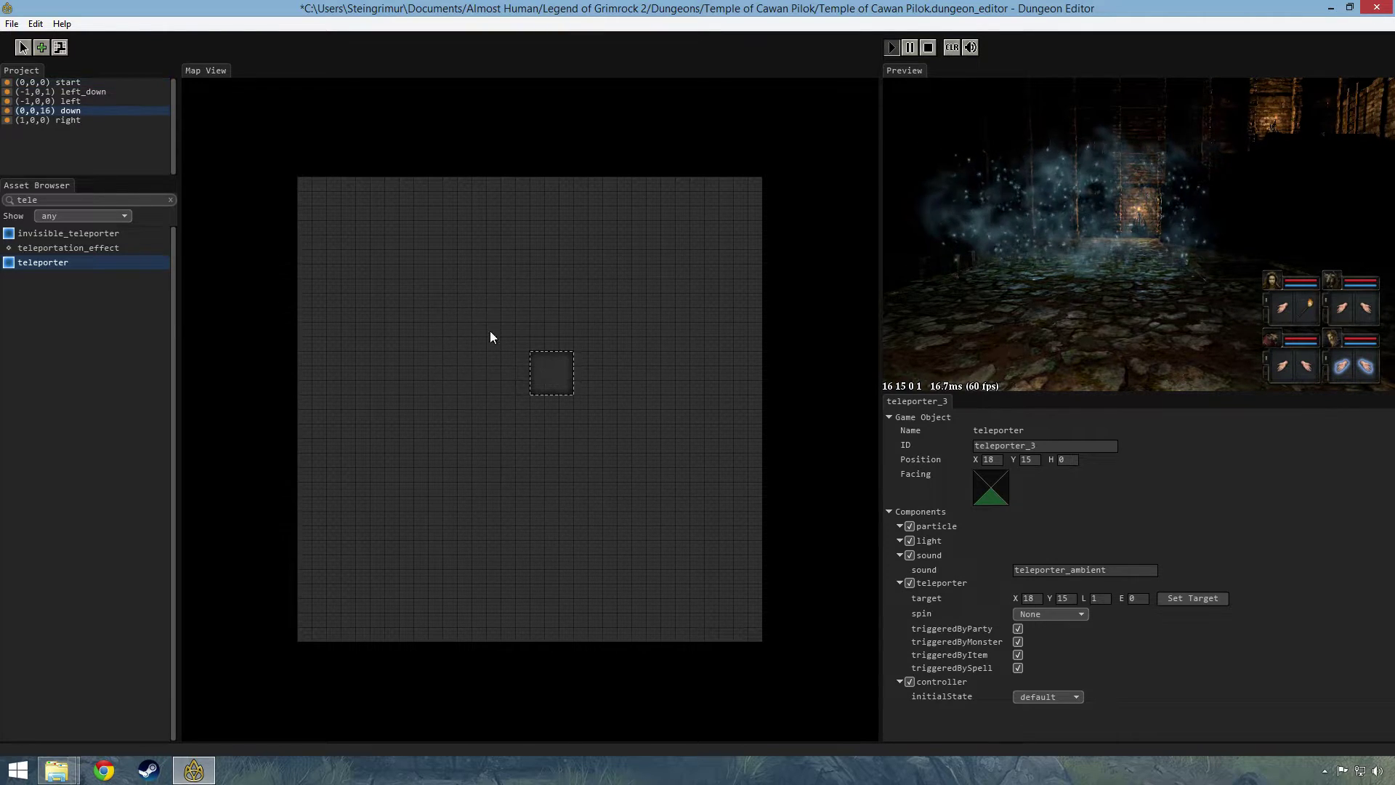
left_click(1208, 598)
left_click(556, 381)
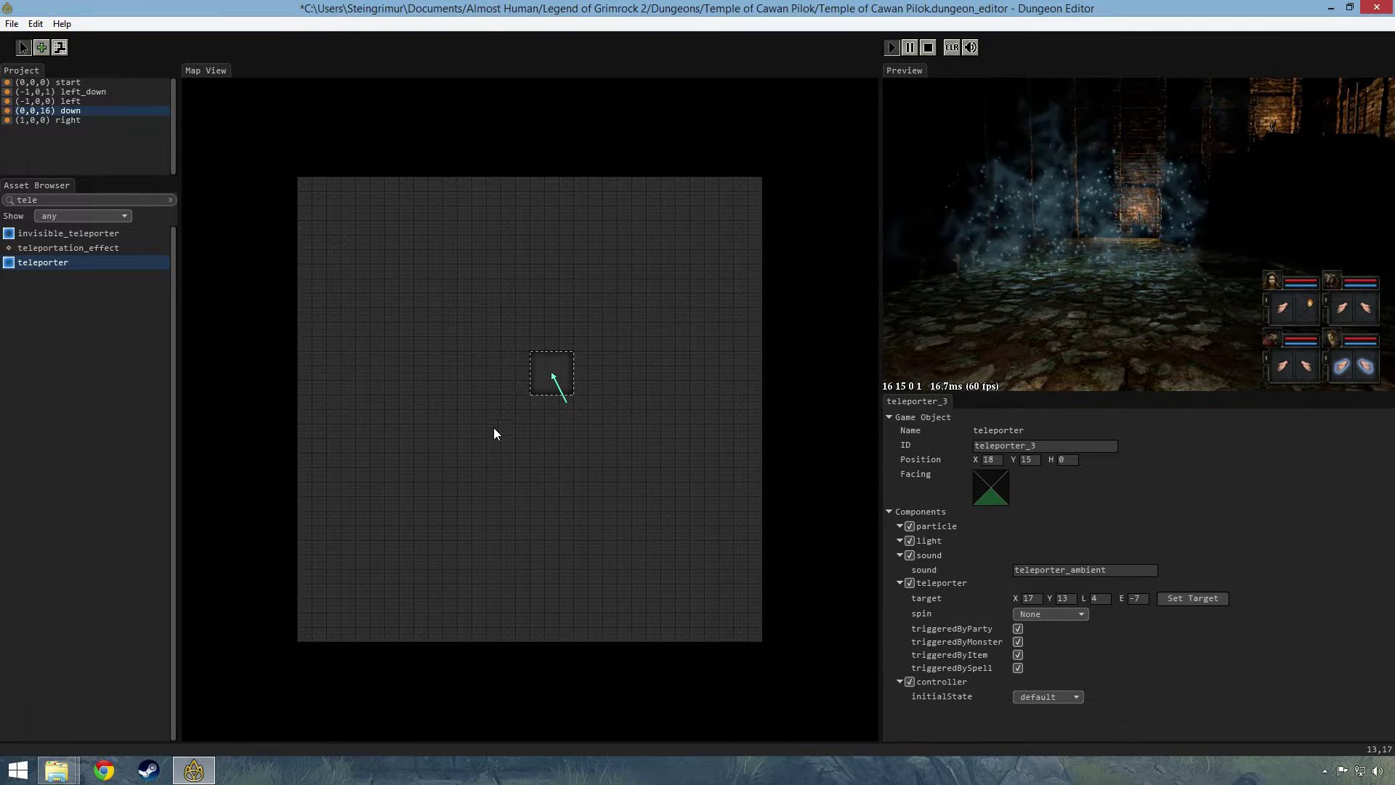
Delete the dungeon pit at (17,13) on the start level and enlarge the level list's area
left_click(70, 83)
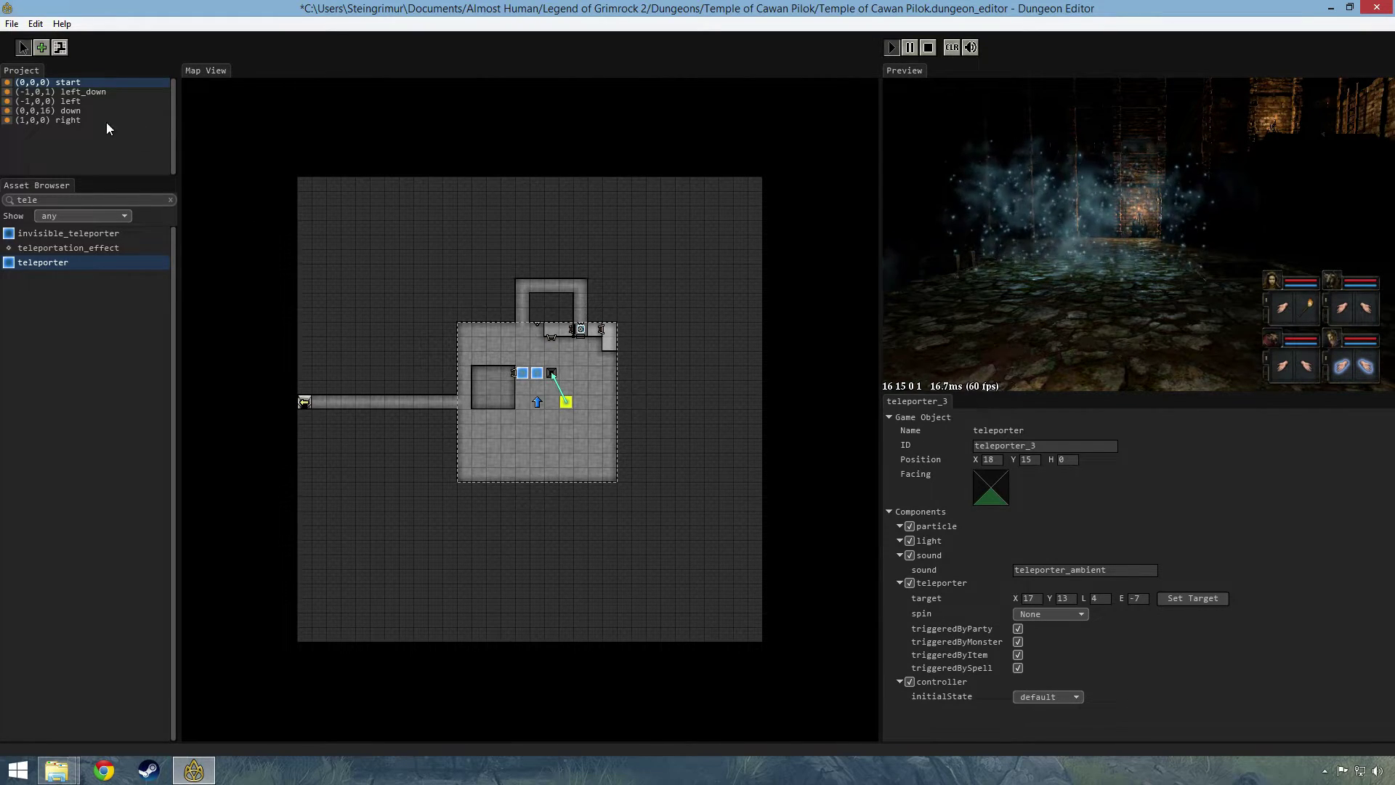
left_click(552, 372)
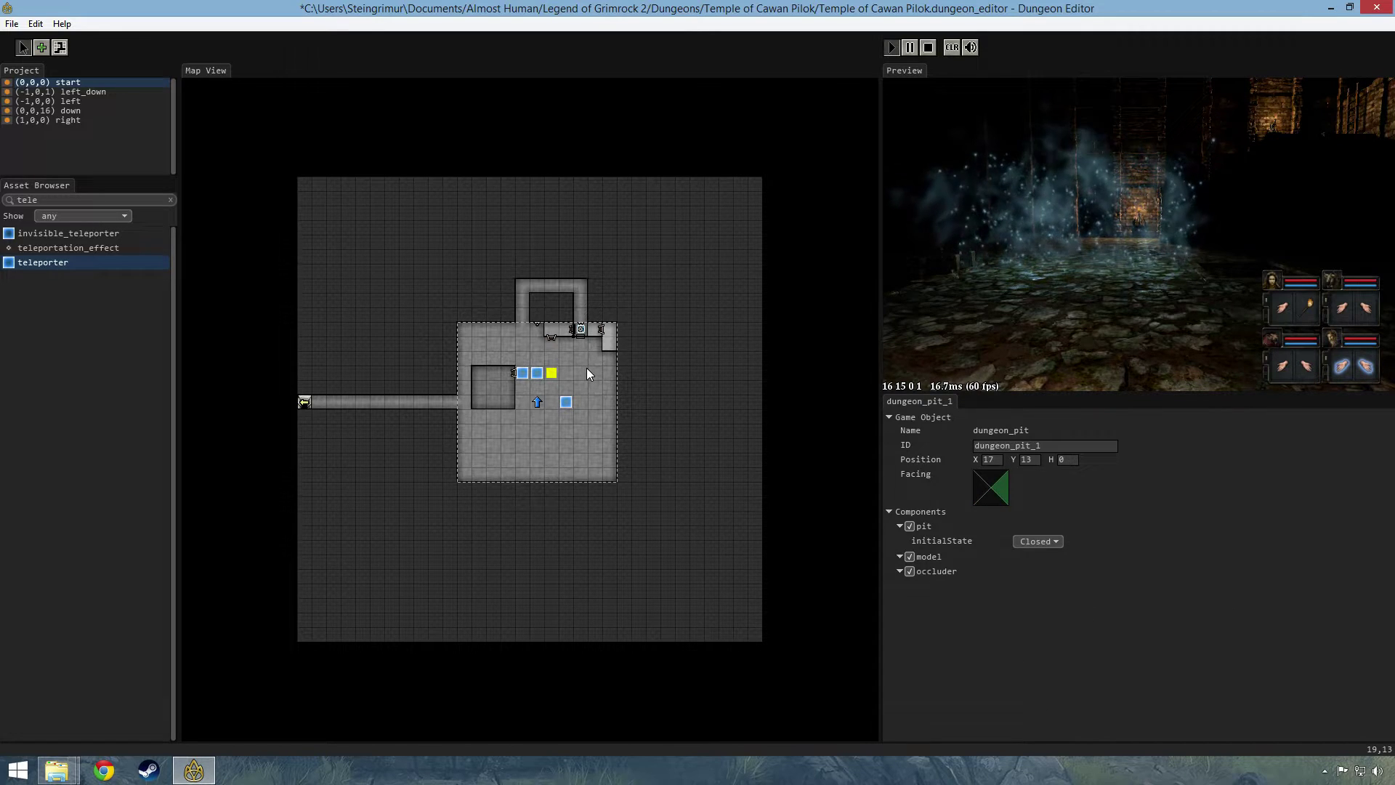
key("Delete")
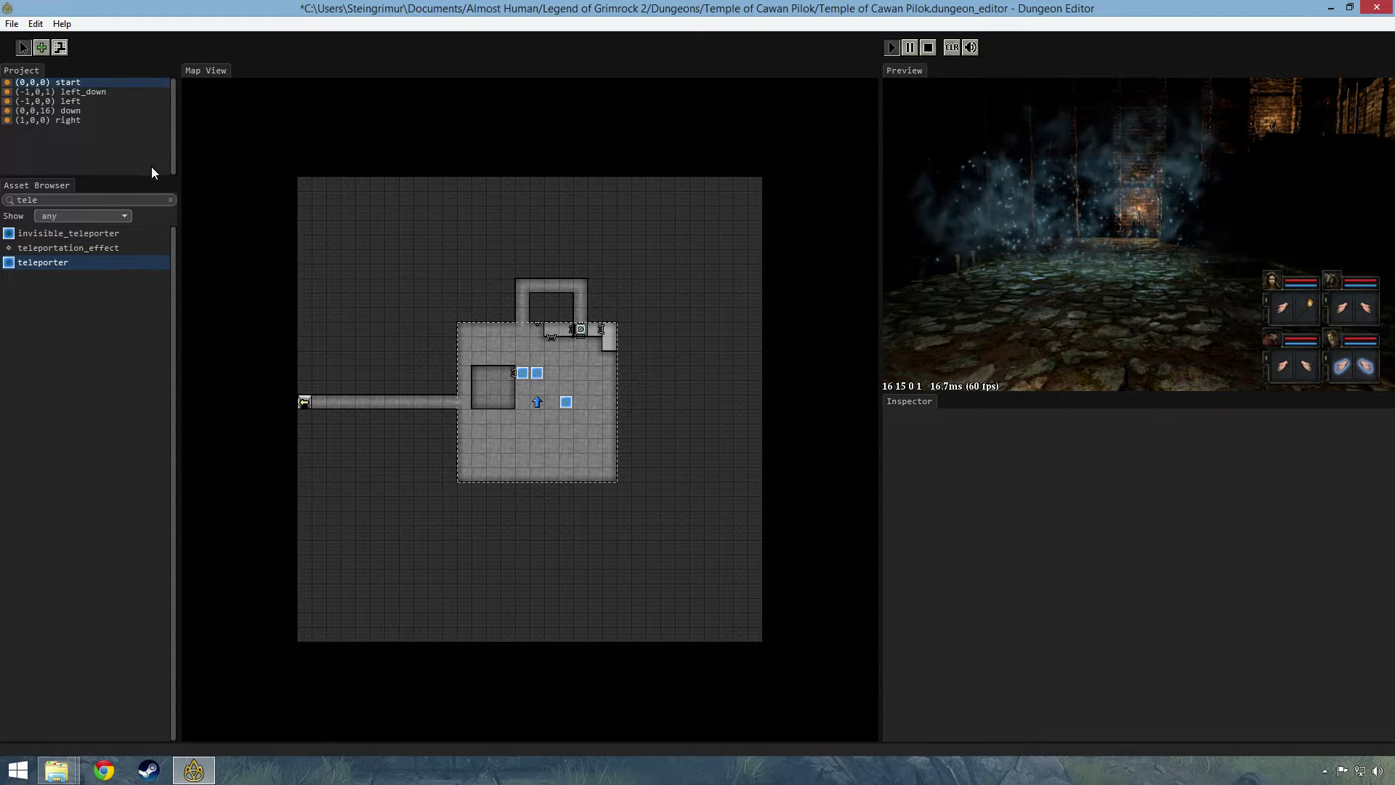
left_click_drag(151, 178, 151, 262)
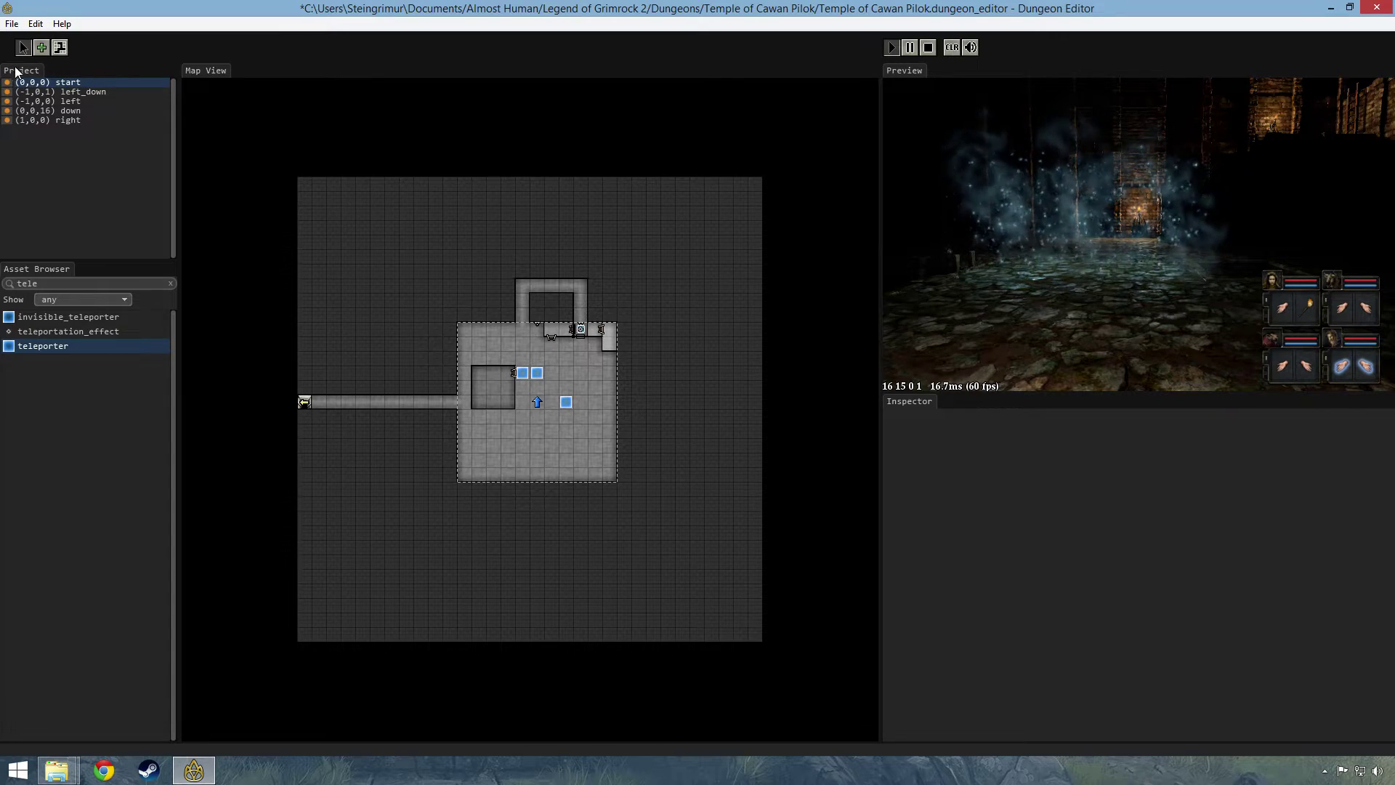
Restart the preview in full screen and walk the party around the start room's teleporters
left_click(931, 50)
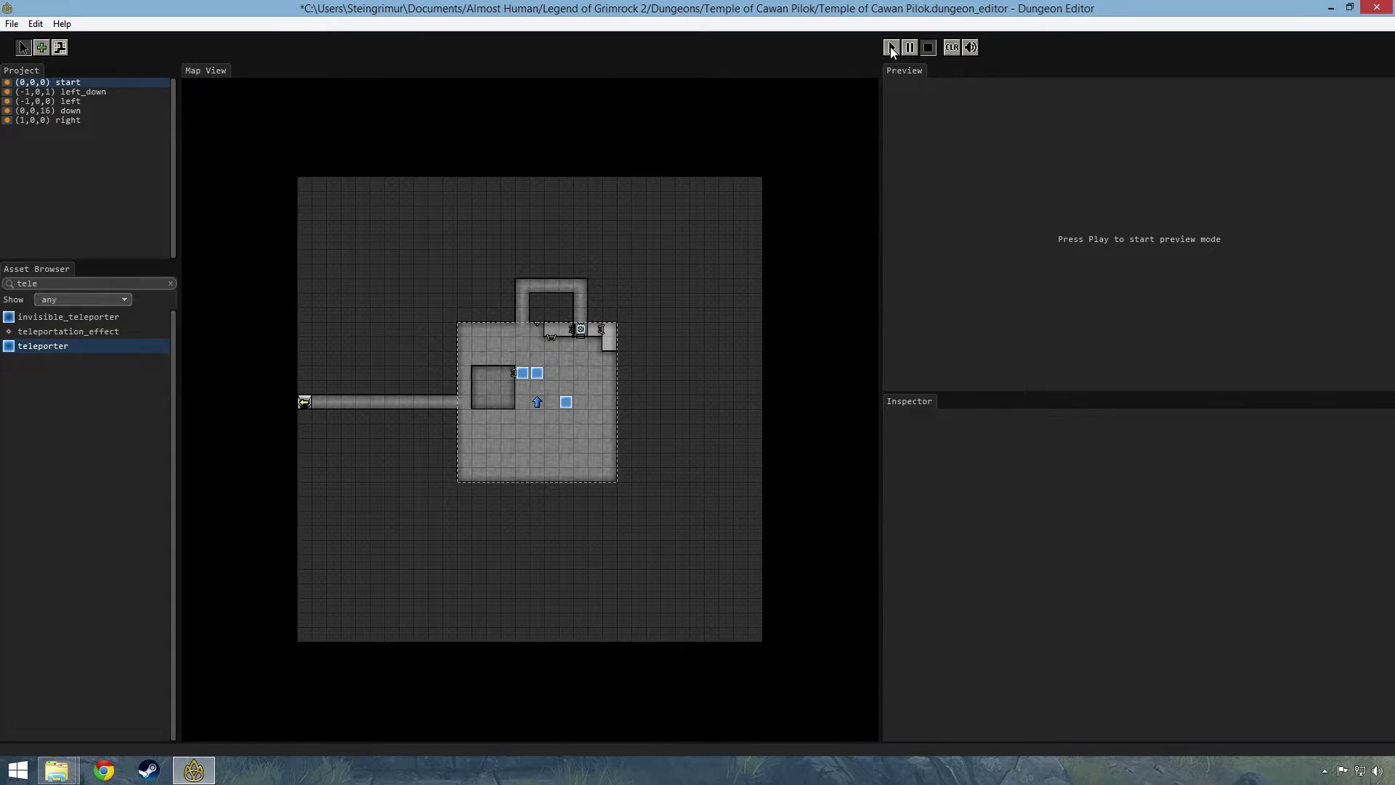
left_click(891, 46)
double_click(1012, 233)
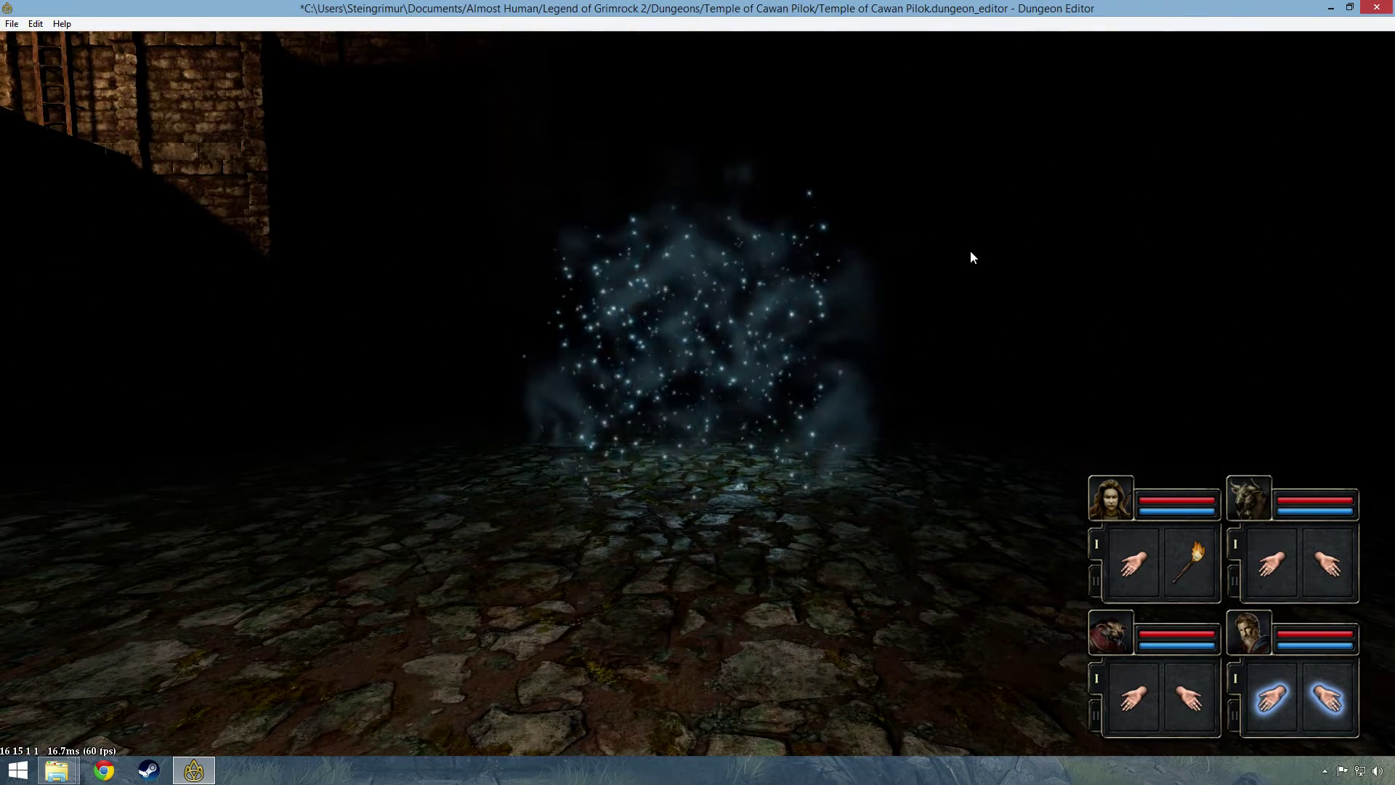
key("q")
key("Tab")
key("Tab")
key("w")
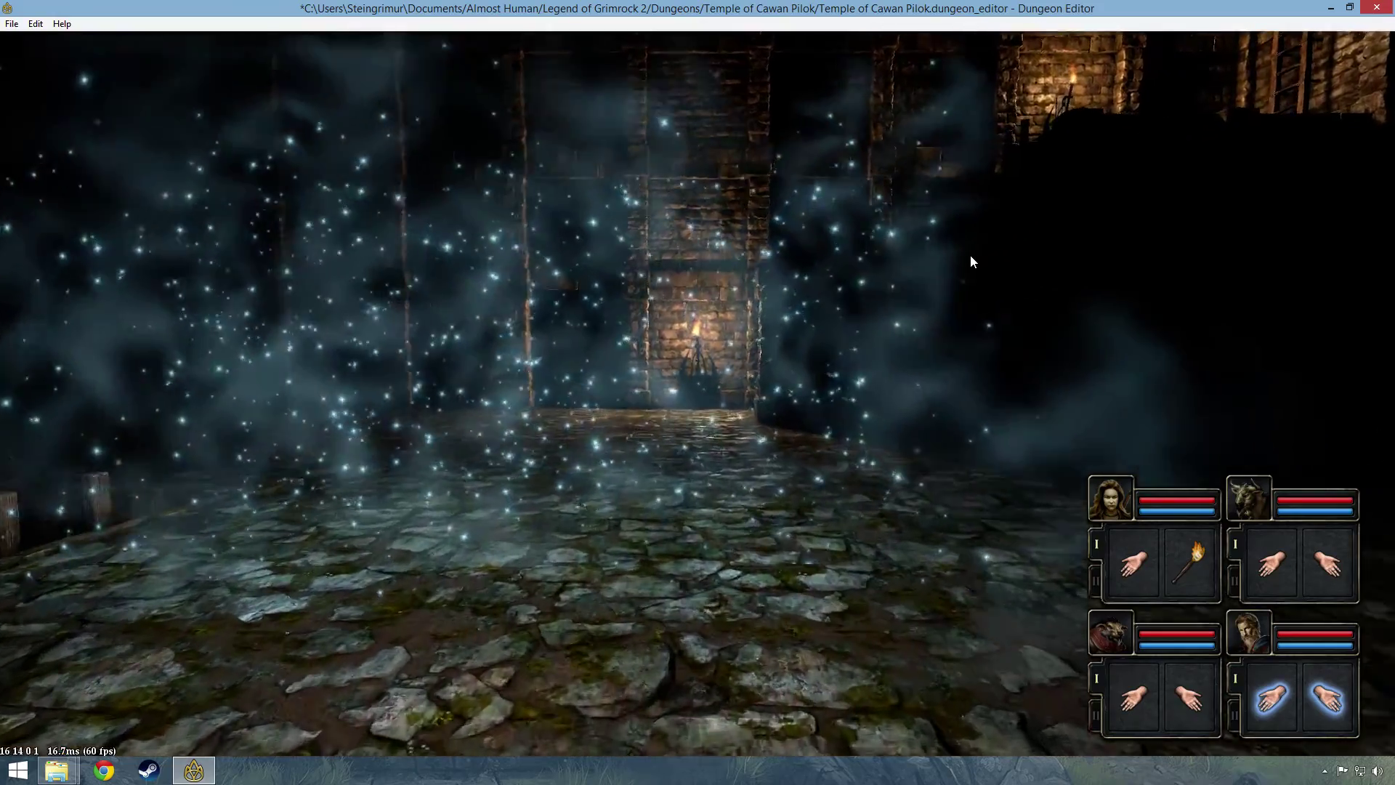
key("d")
key("w")
key("w")
key("q")
Check the party's position on the in-game map and walk south into the teleporter at (18,15)
key("Tab")
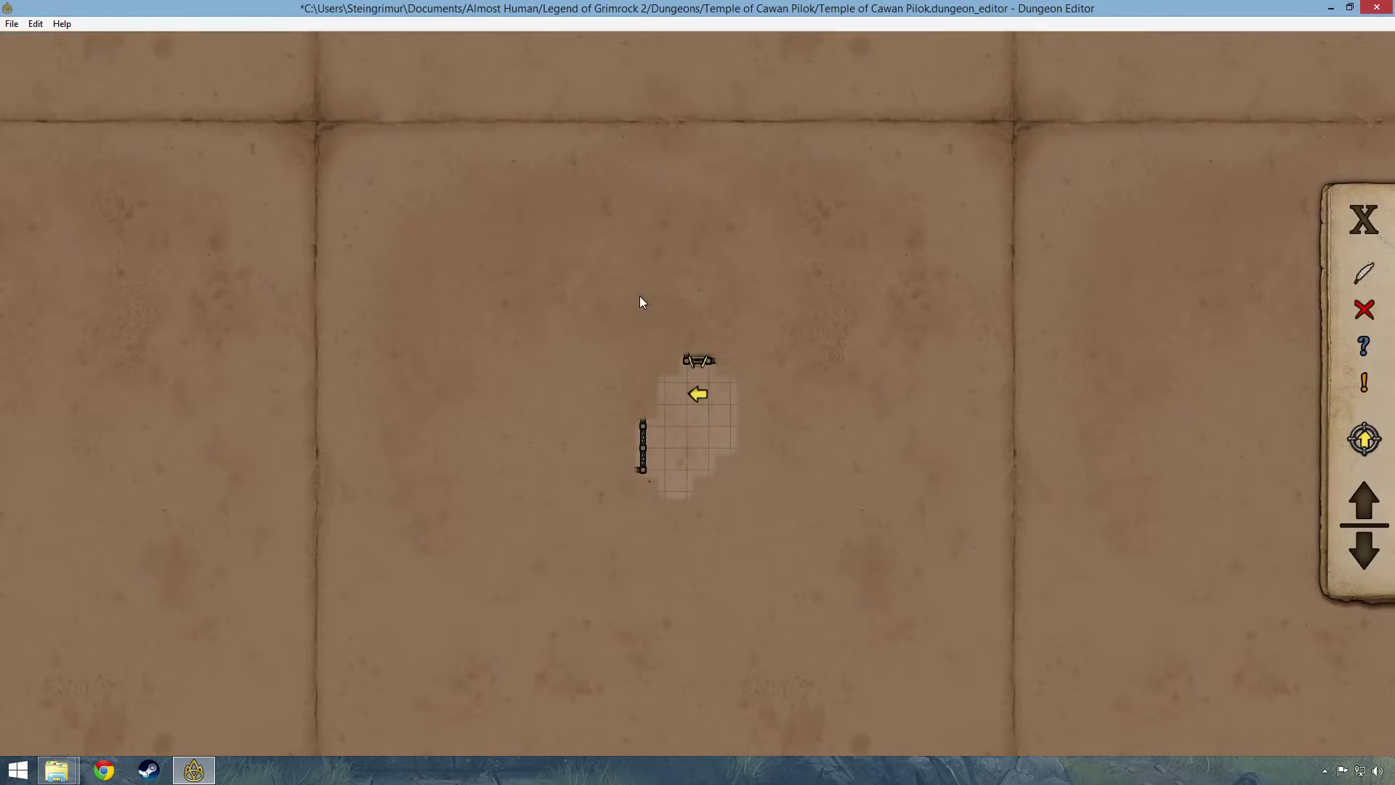
key("Tab")
key("q")
key("a")
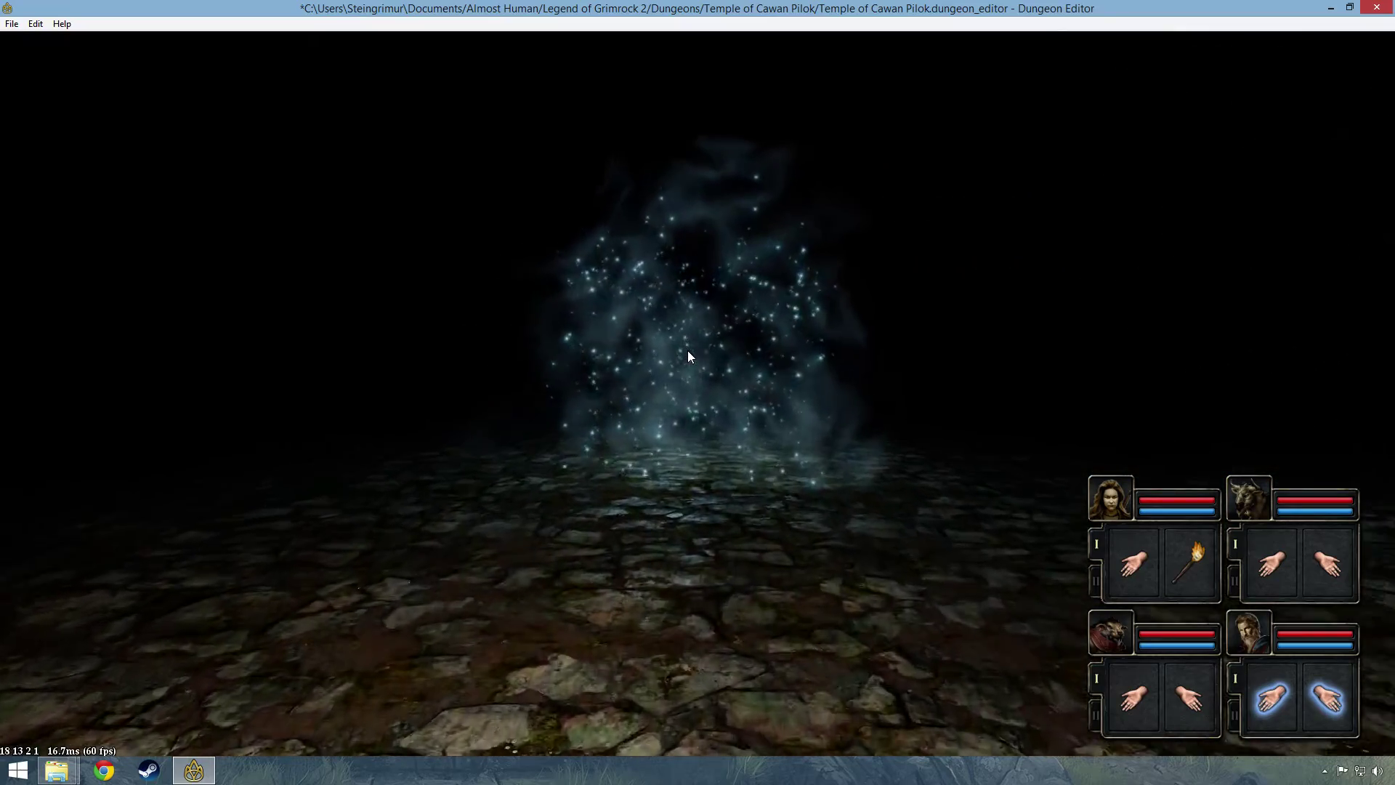
key("m")
key("m")
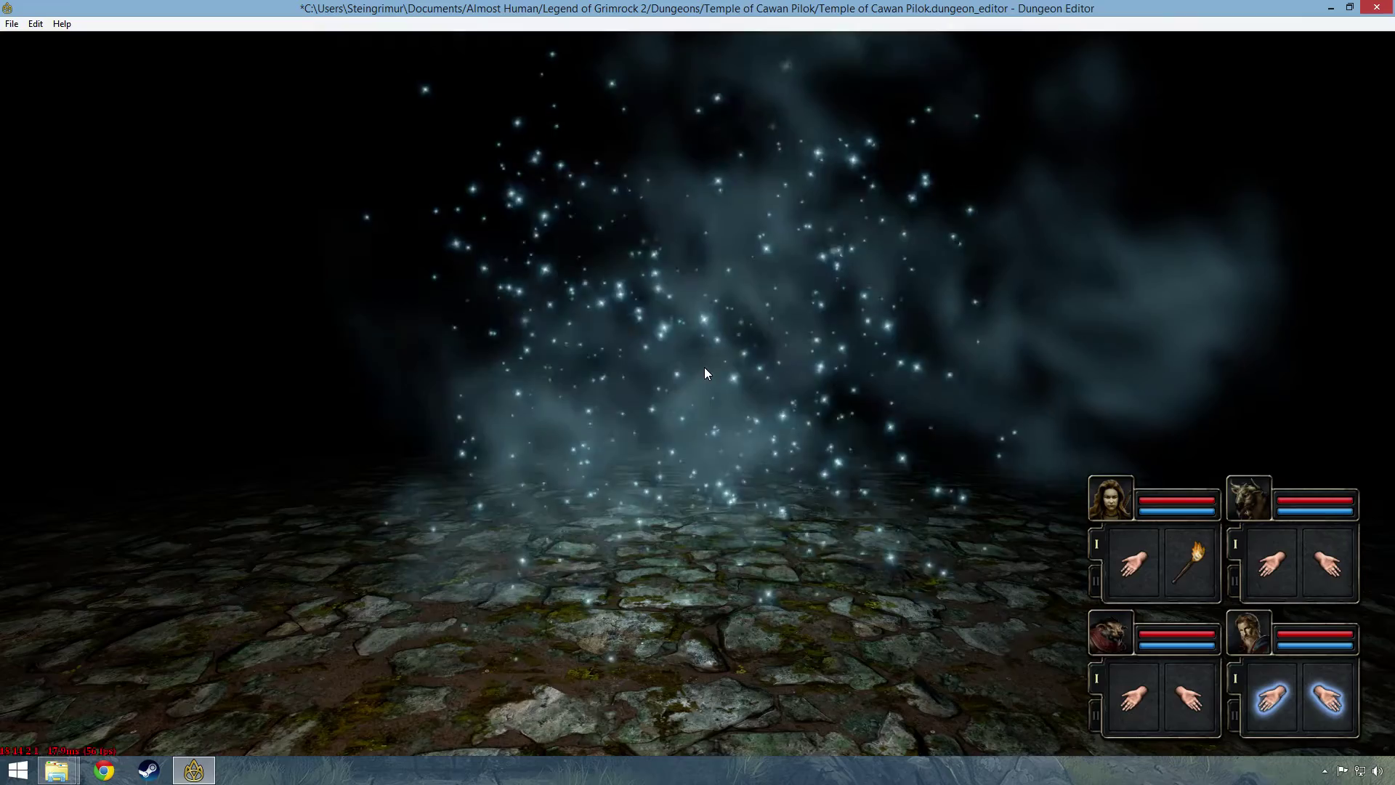
key("m")
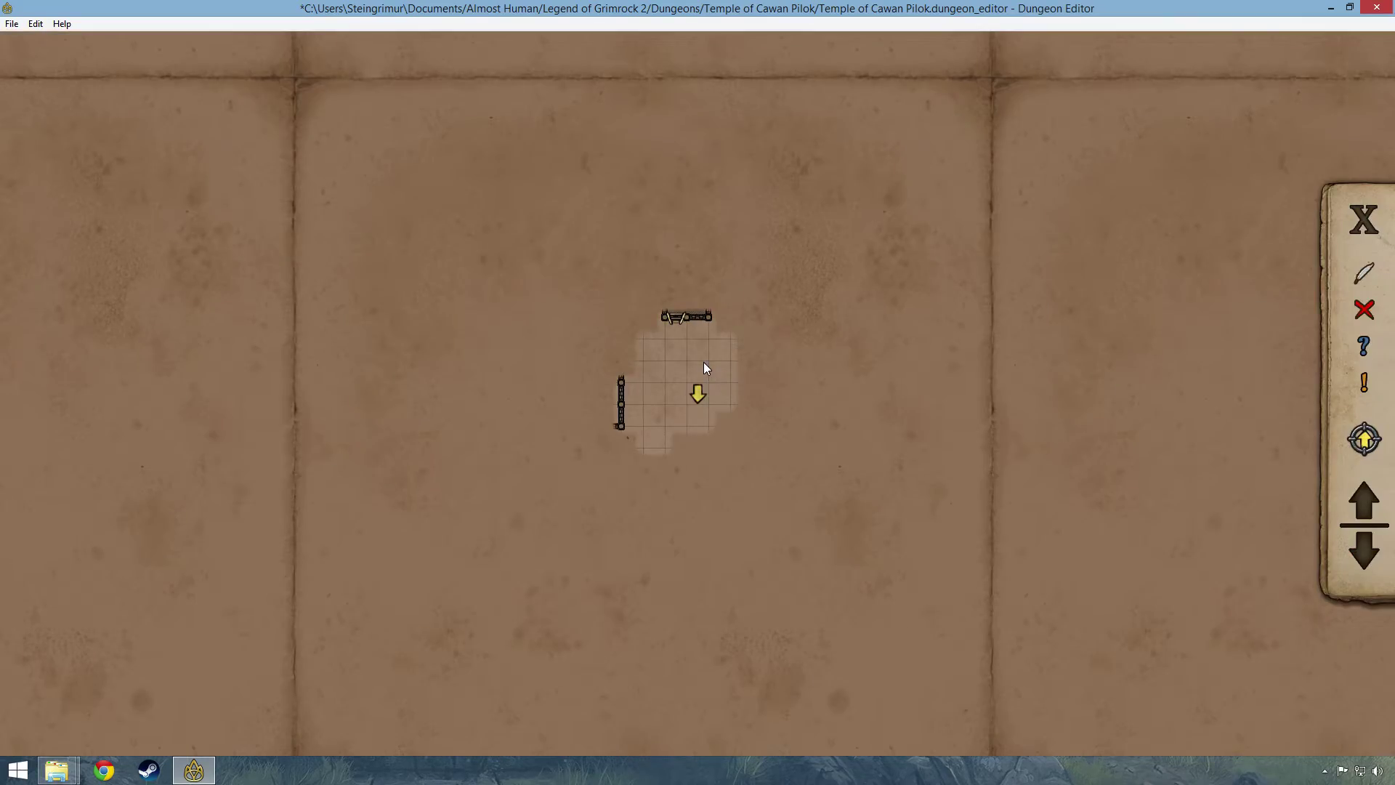
key("m")
Examine the down level on the in-game map and browse upward through the levels to the start level
key("m")
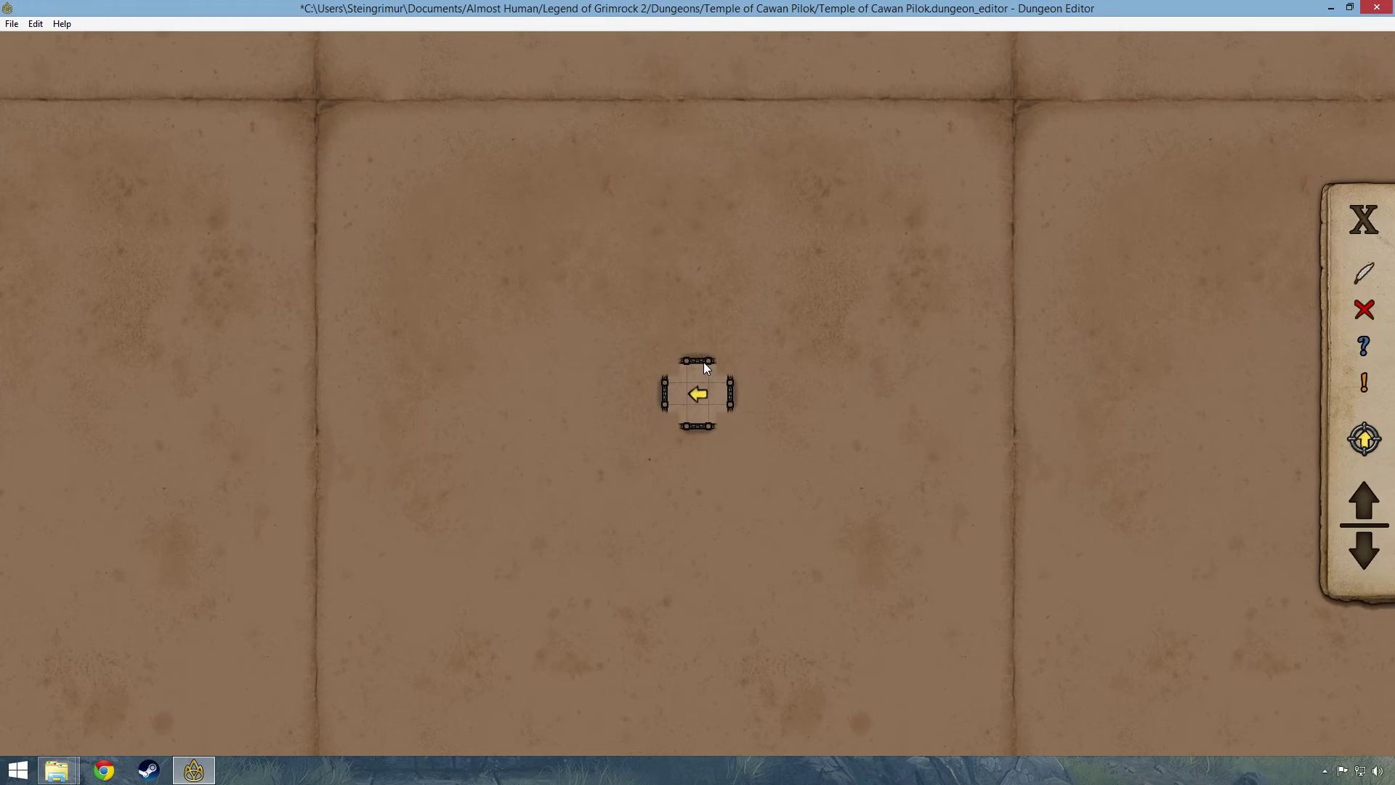
key("m")
key("m")
left_click(1368, 496)
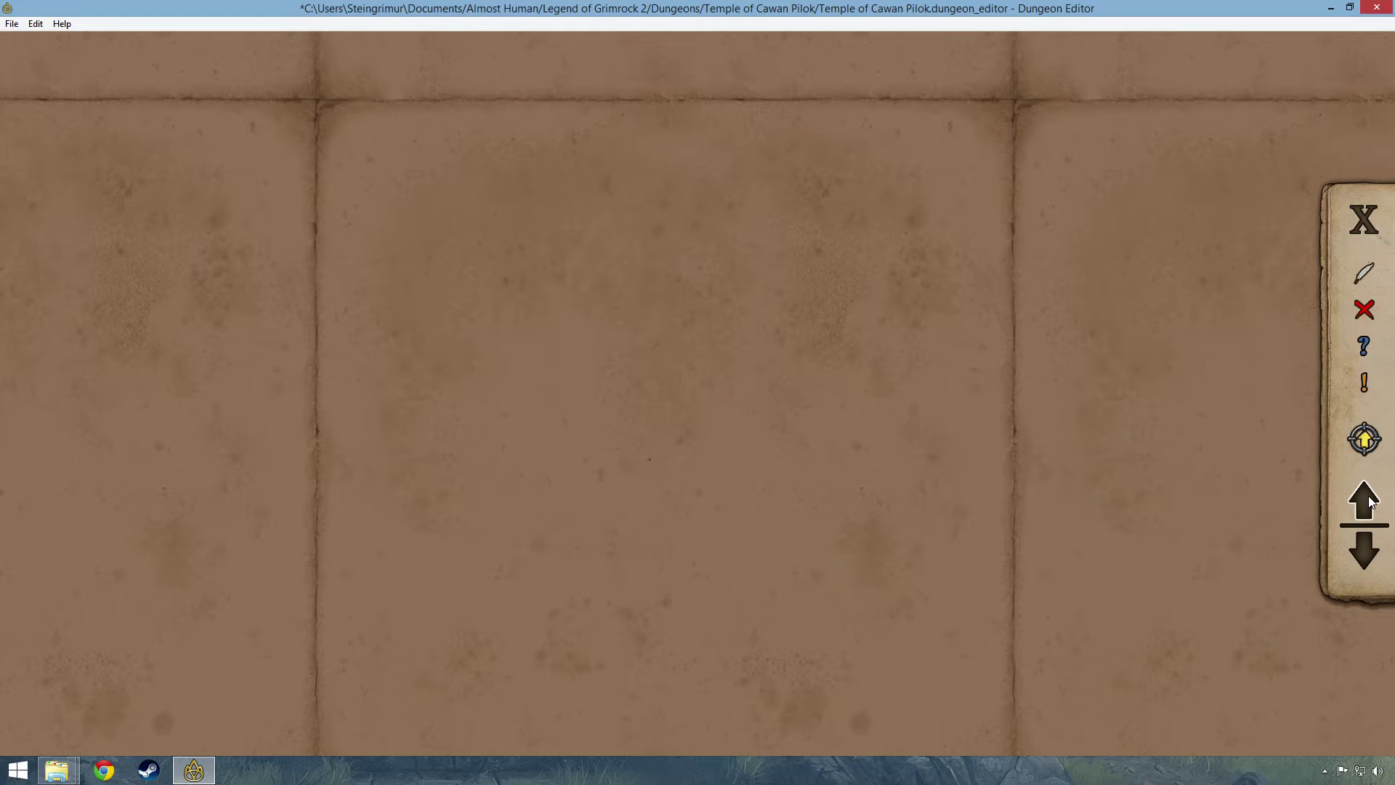
left_click(1369, 495)
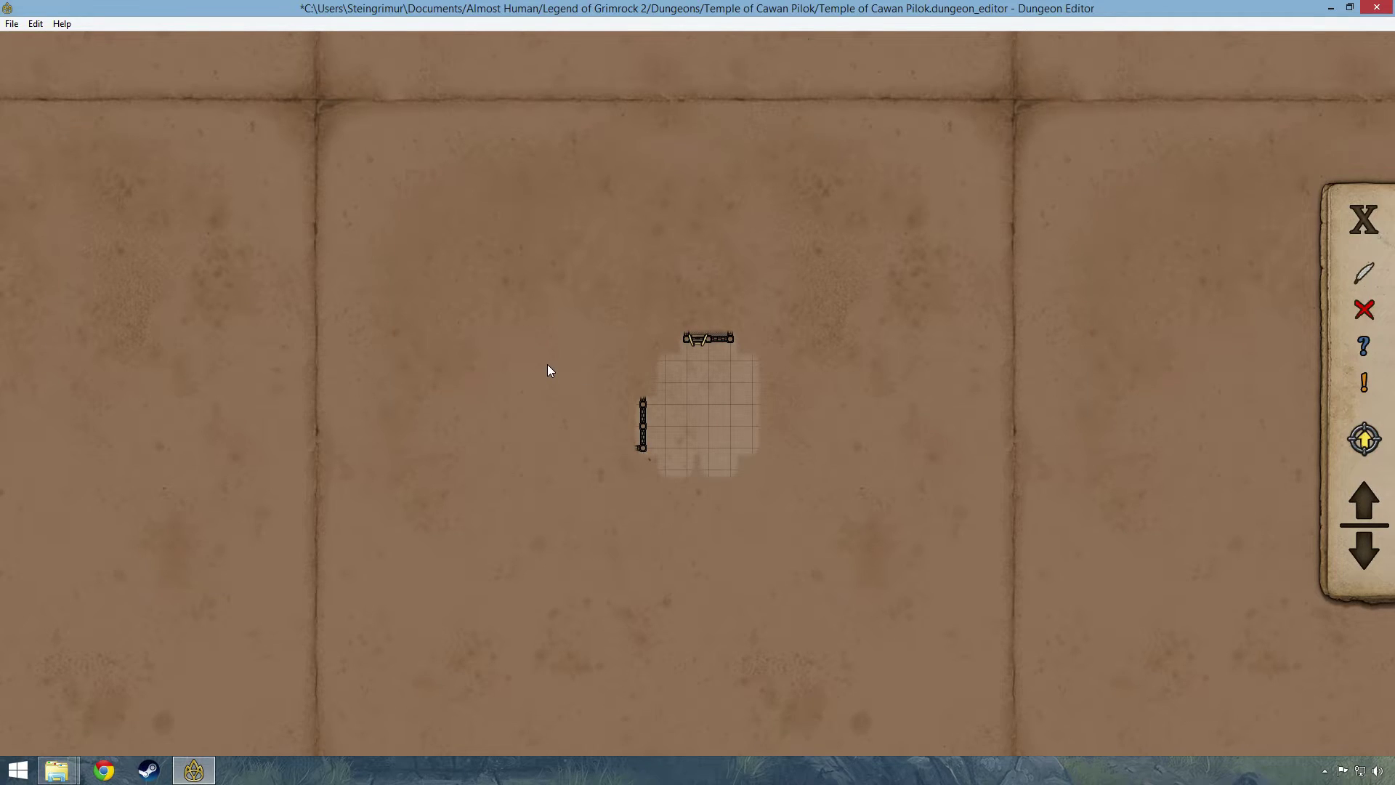
Reopen the in-game map at the party's position and inspect the areas surrounding the down level
key("m")
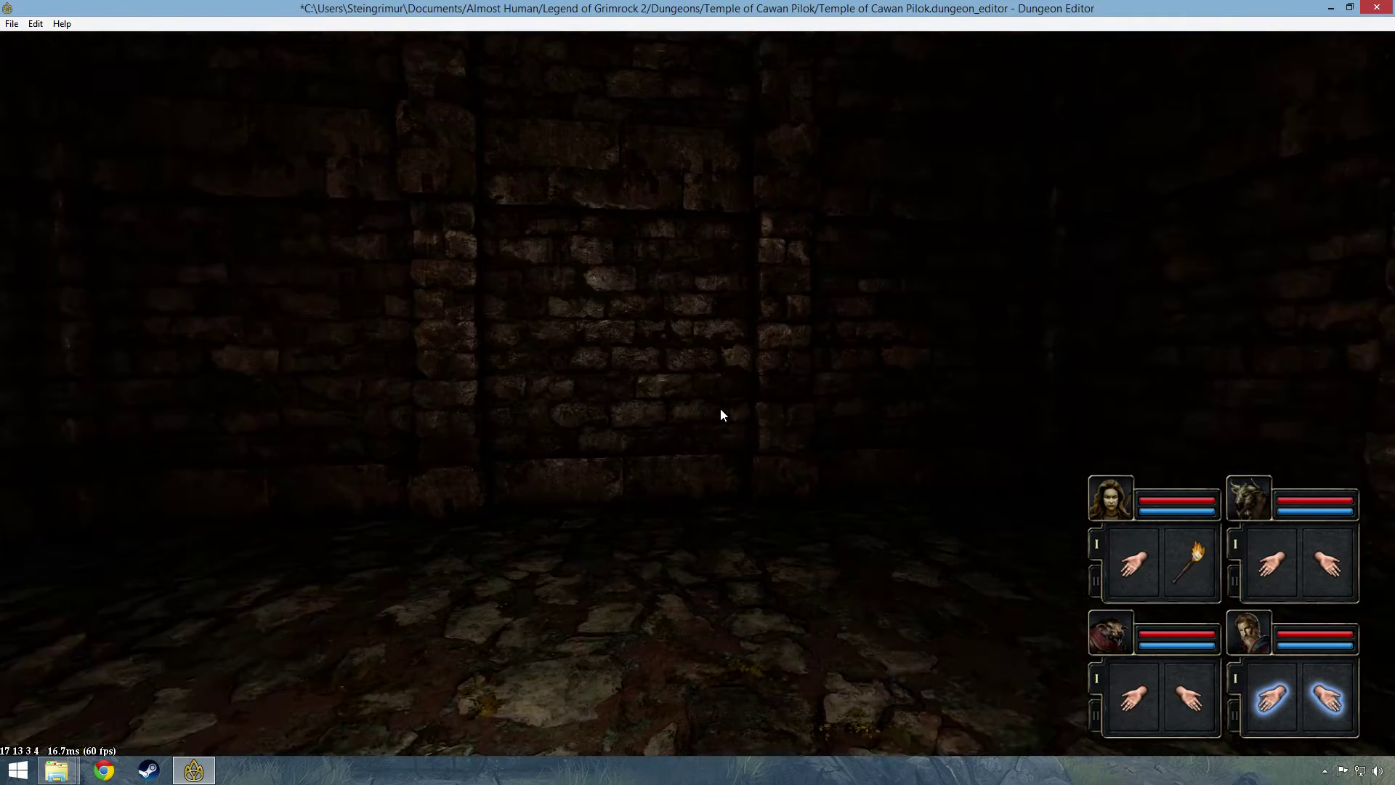
key("m")
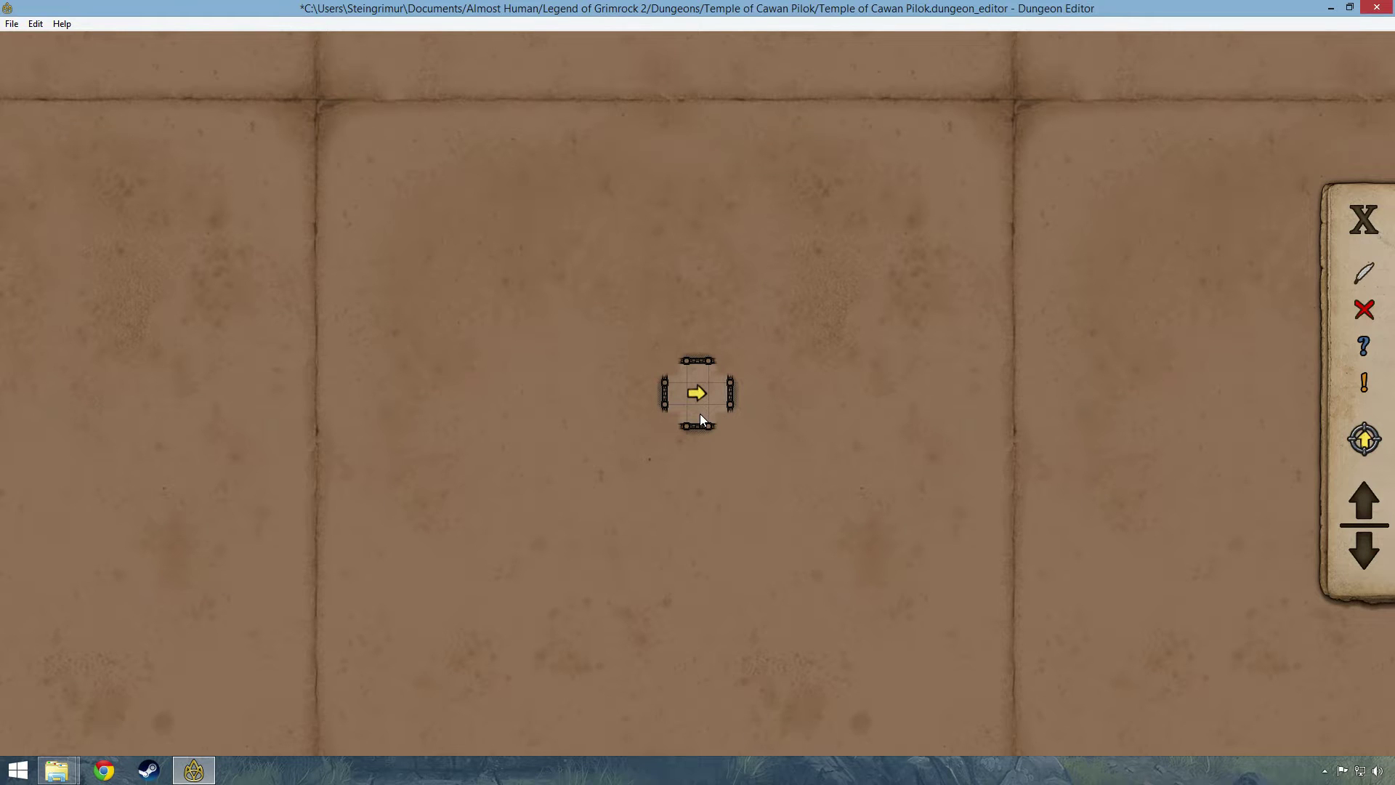
mouse_move(849, 426)
left_mouse_down()
mouse_move(730, 335)
mouse_move(931, 225)
mouse_move(393, 302)
mouse_move(439, 290)
mouse_move(545, 305)
mouse_move(595, 399)
mouse_move(1079, 617)
mouse_move(1321, 689)
left_mouse_up()
left_click_drag(538, 411, 868, 262)
left_click_drag(503, 445, 1333, 160)
left_click_drag(1069, 280, 566, 305)
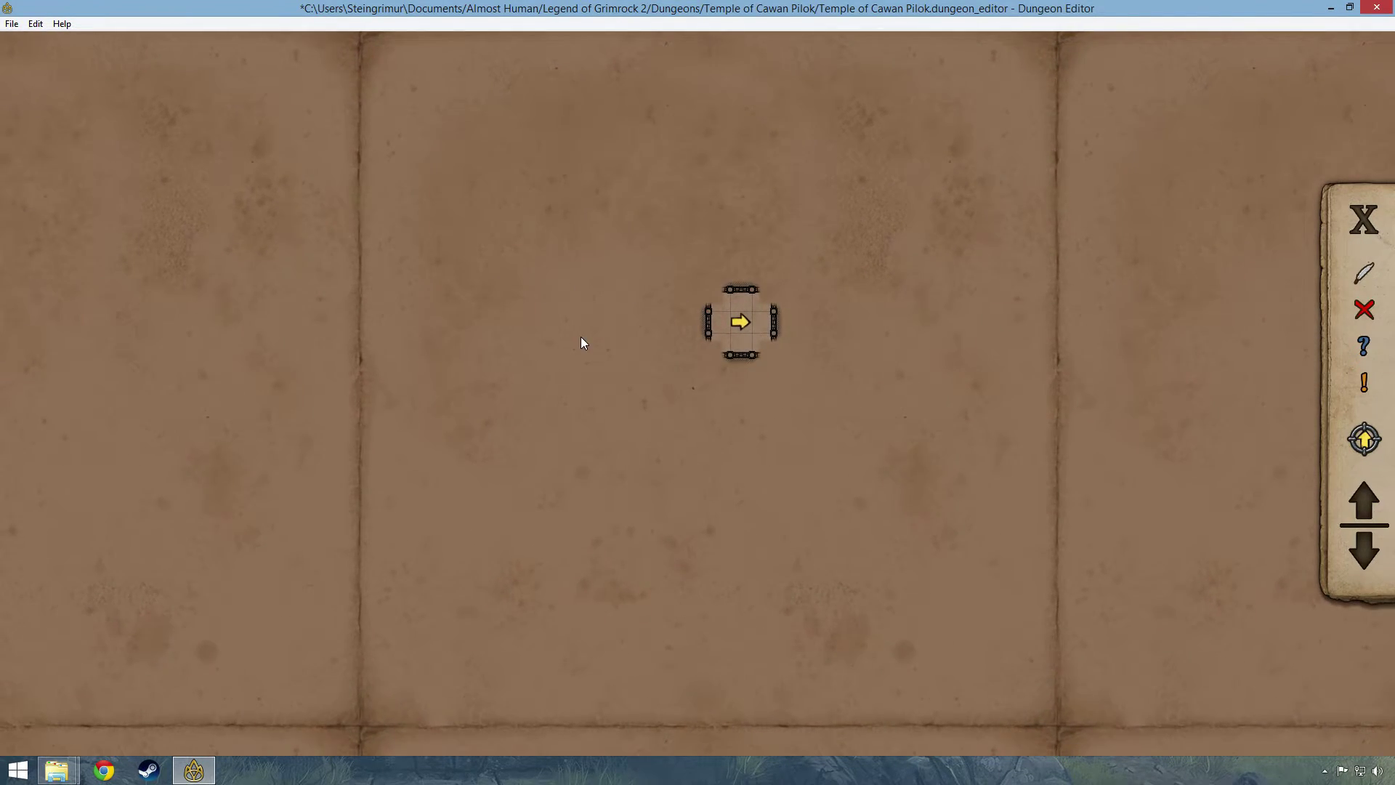
key("Tab")
key("m")
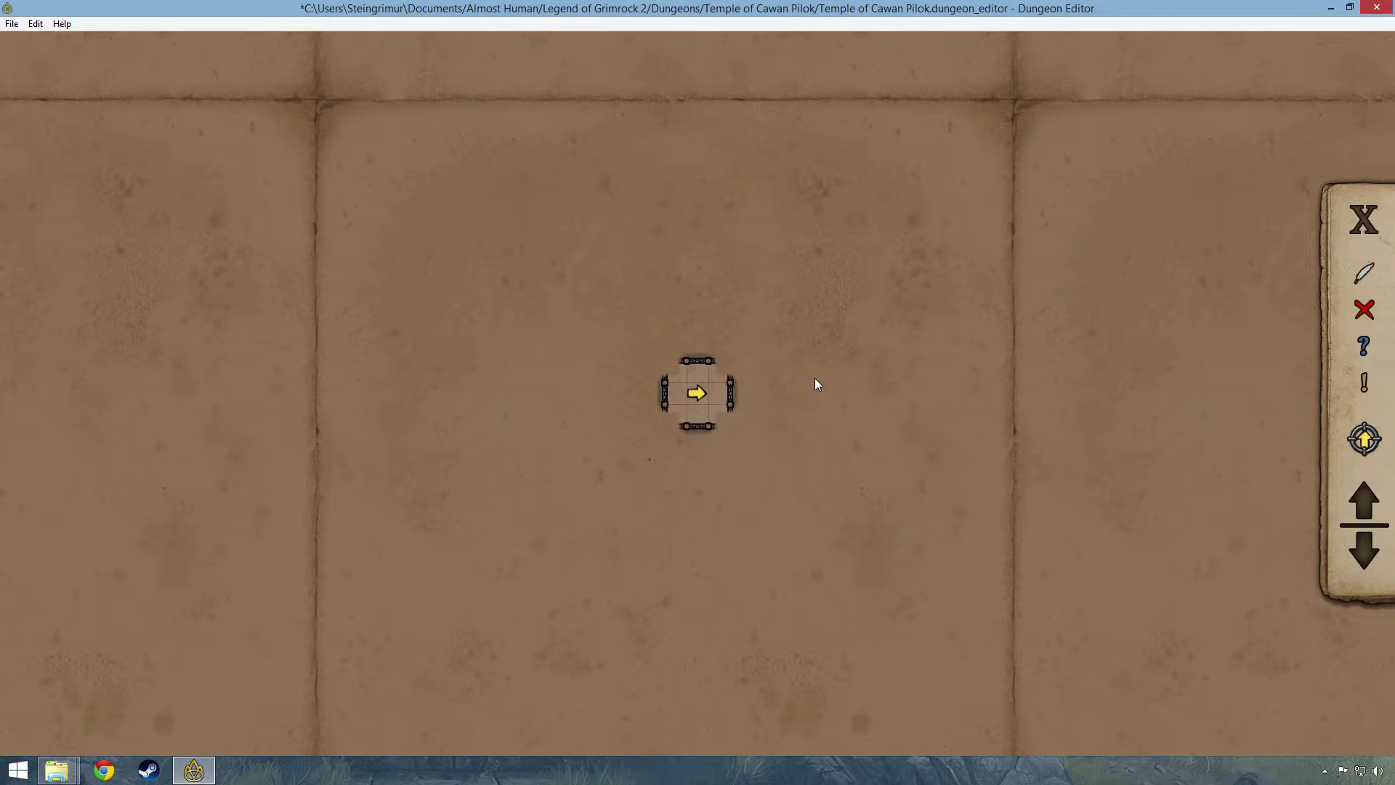
mouse_move(841, 367)
left_mouse_down()
mouse_move(863, 333)
mouse_move(839, 342)
left_mouse_up()
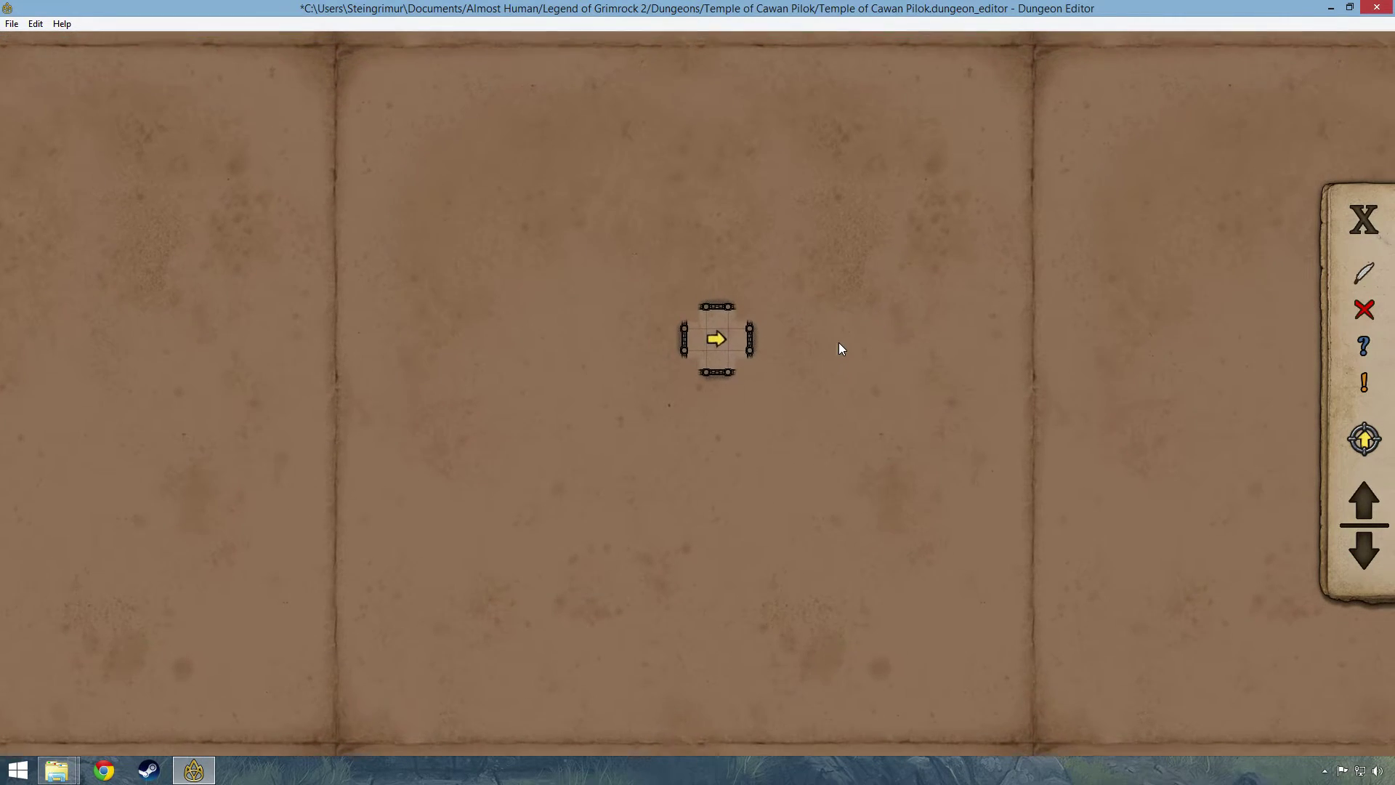
left_click_drag(1268, 289, 507, 297)
left_click_drag(740, 337, 476, 436)
key("Tab")
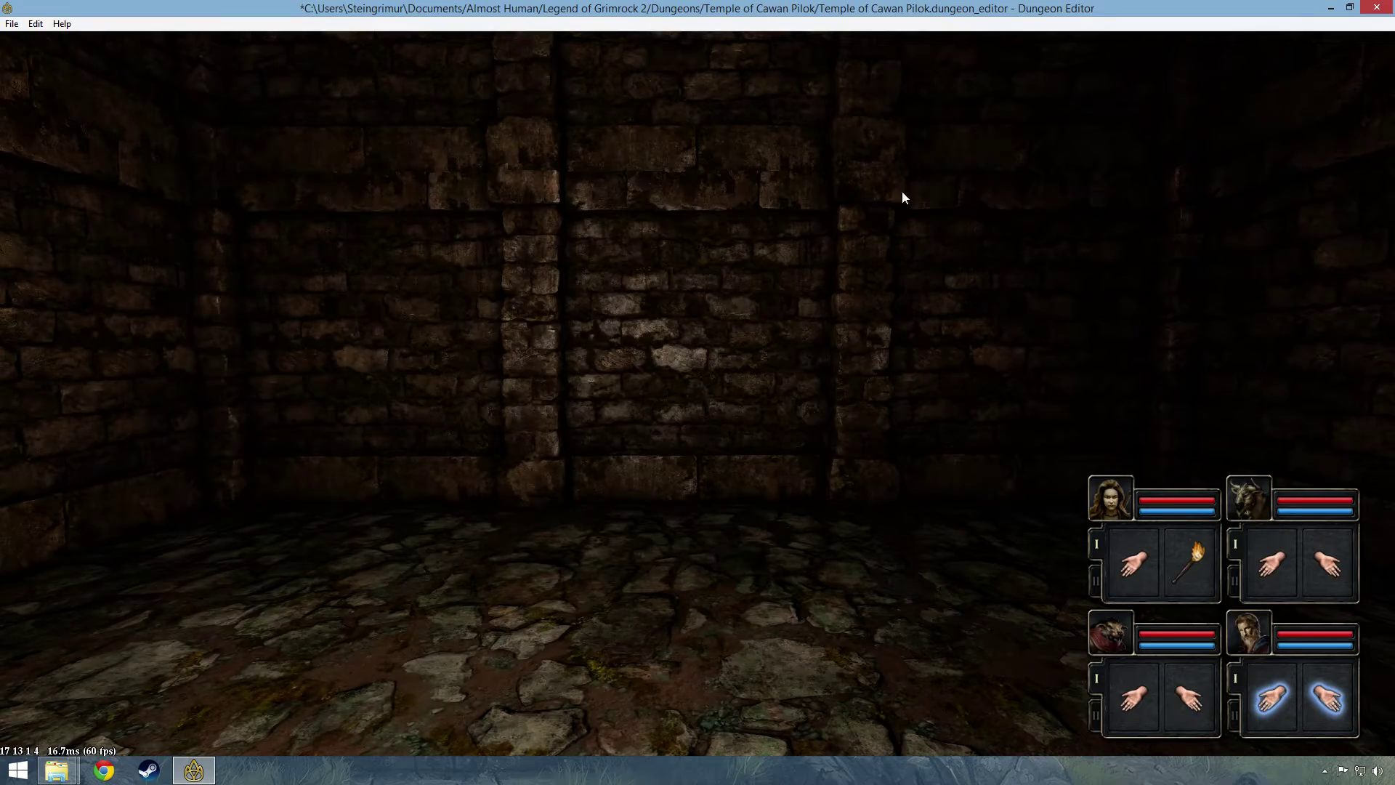
Leave the full-screen preview, stop it in the editor and restart it from the start level
key("Escape")
left_click(928, 48)
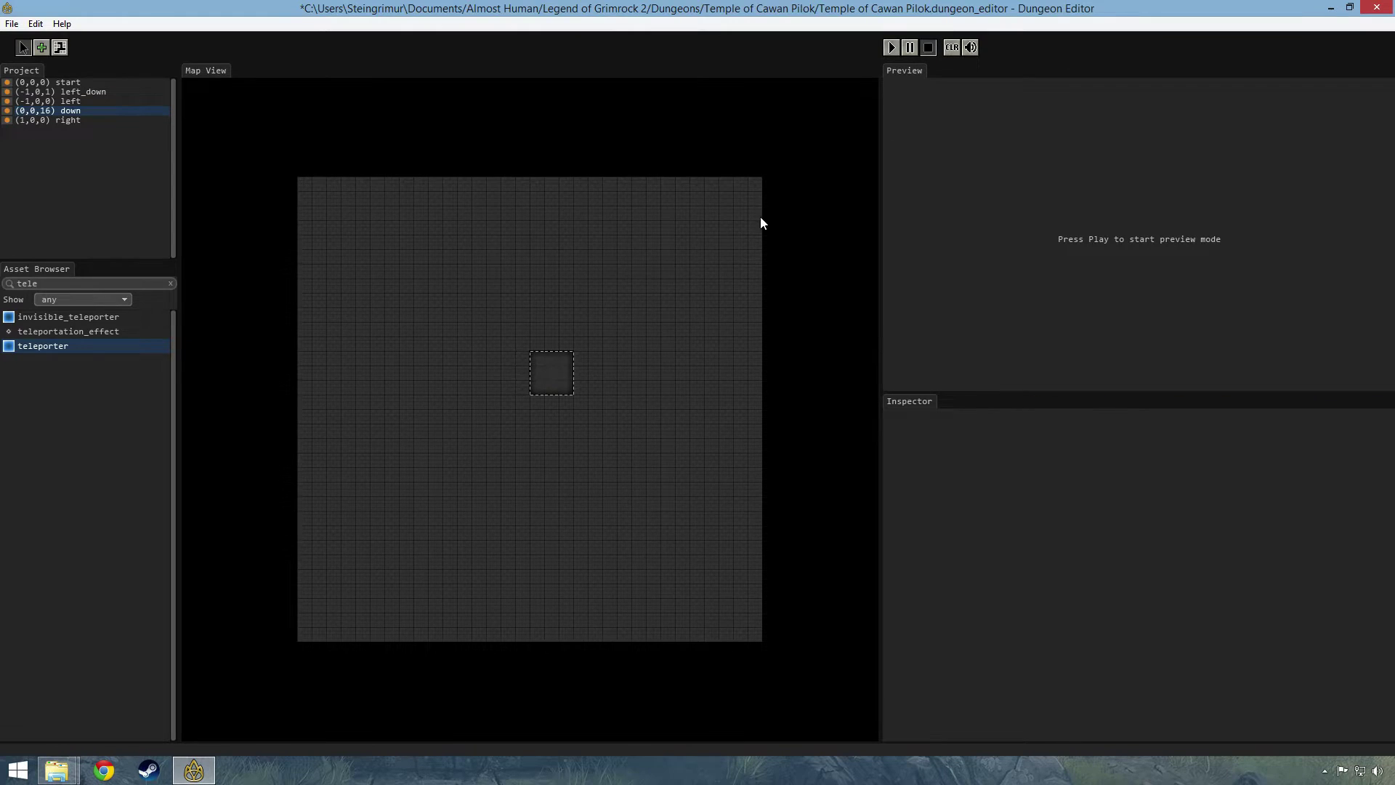
left_click(891, 48)
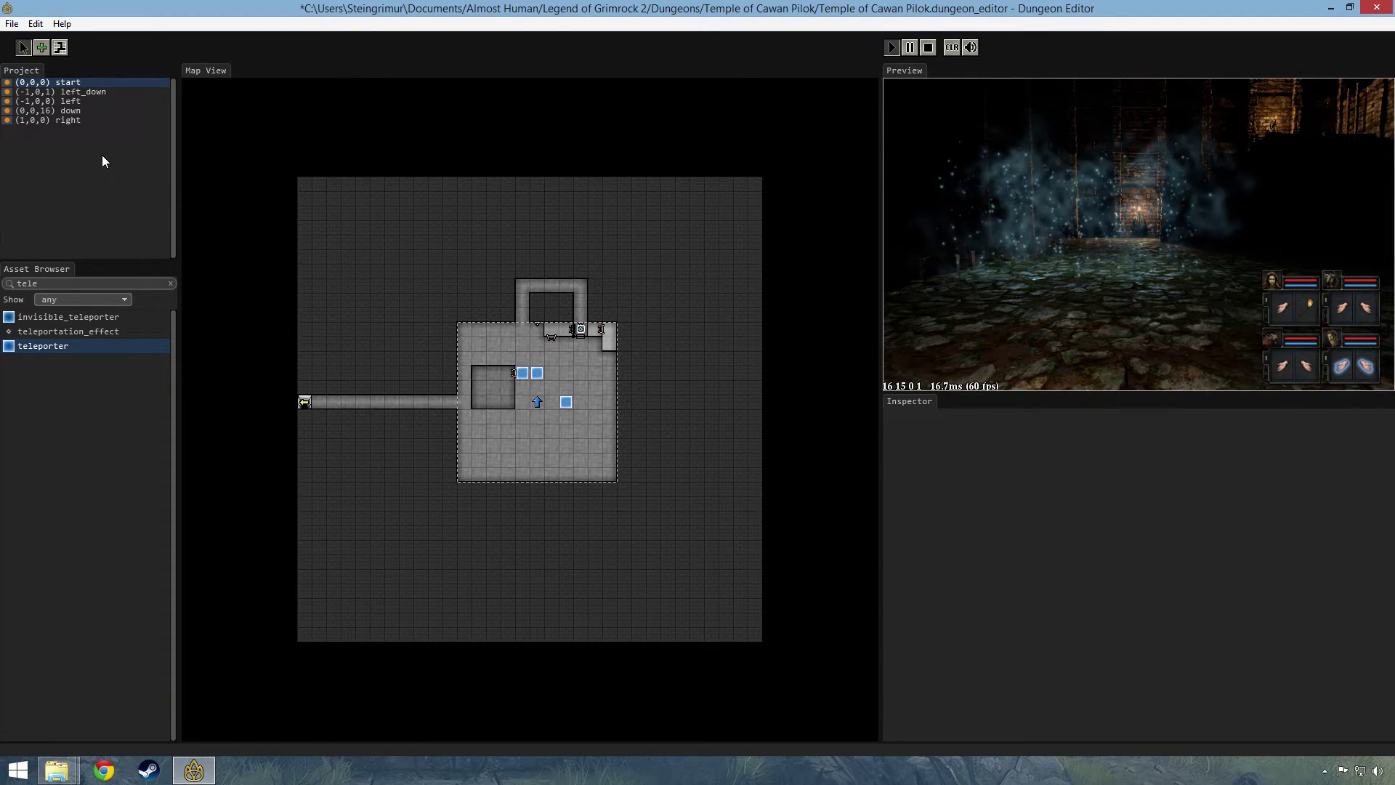
Turn off the left_down and left levels in the project and show the preview in full screen
left_click(8, 93)
left_click(7, 101)
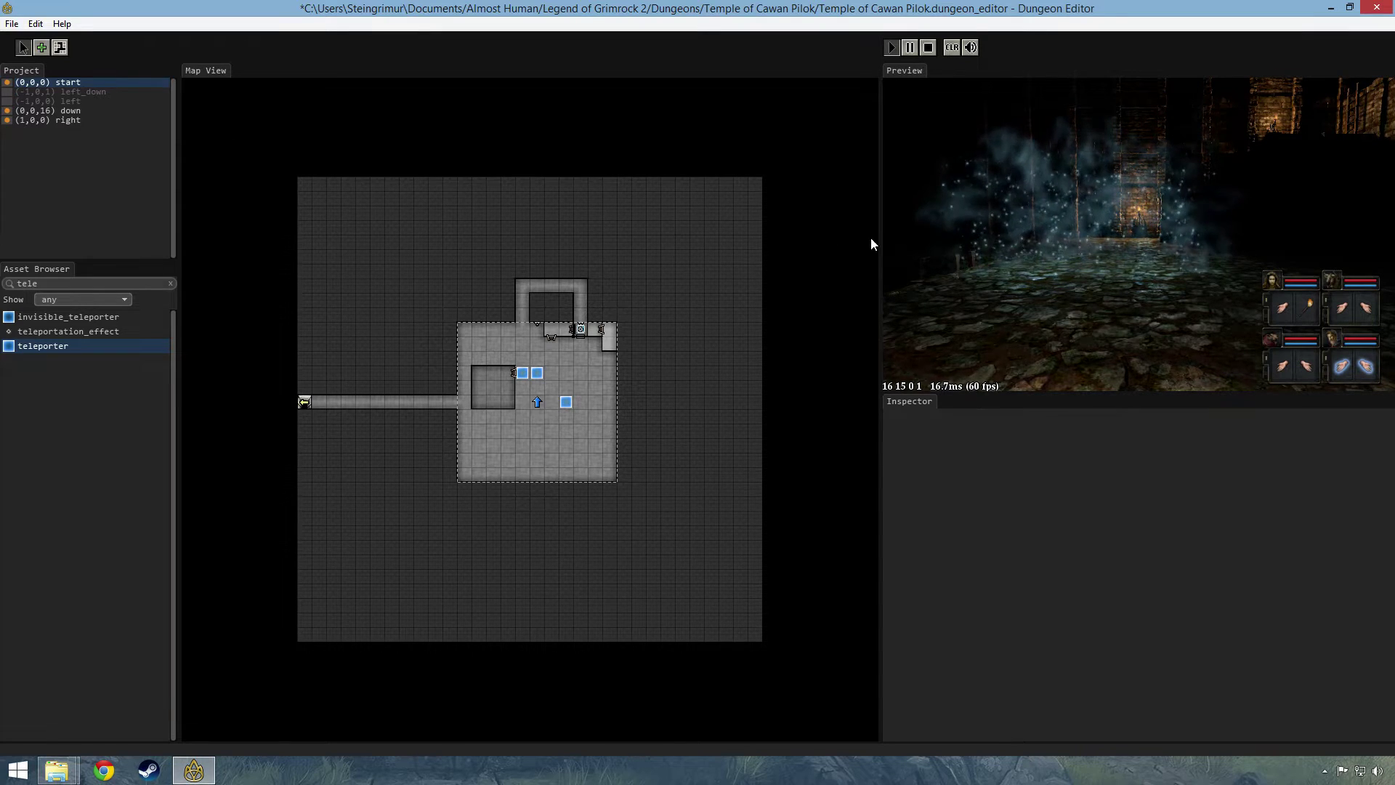
left_click(956, 316)
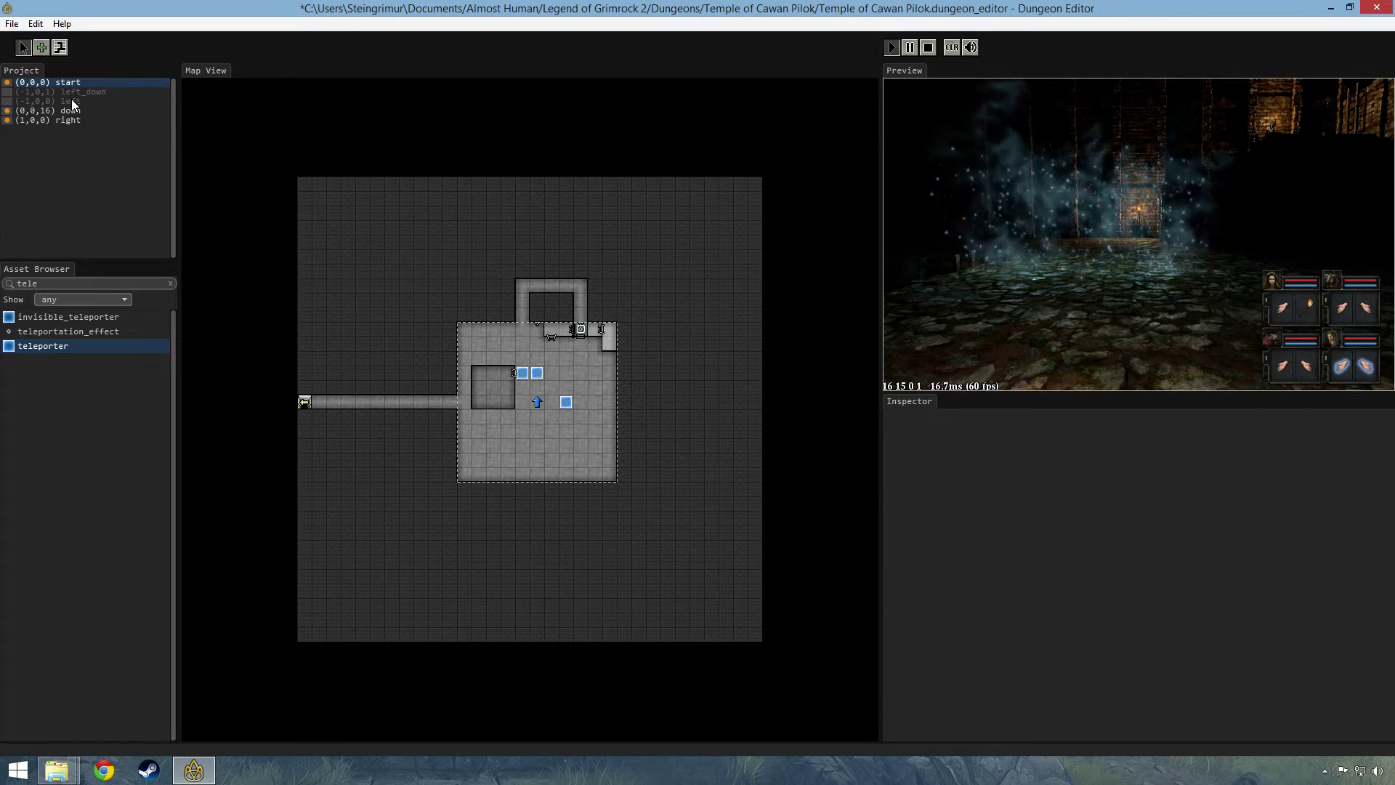
key("space")
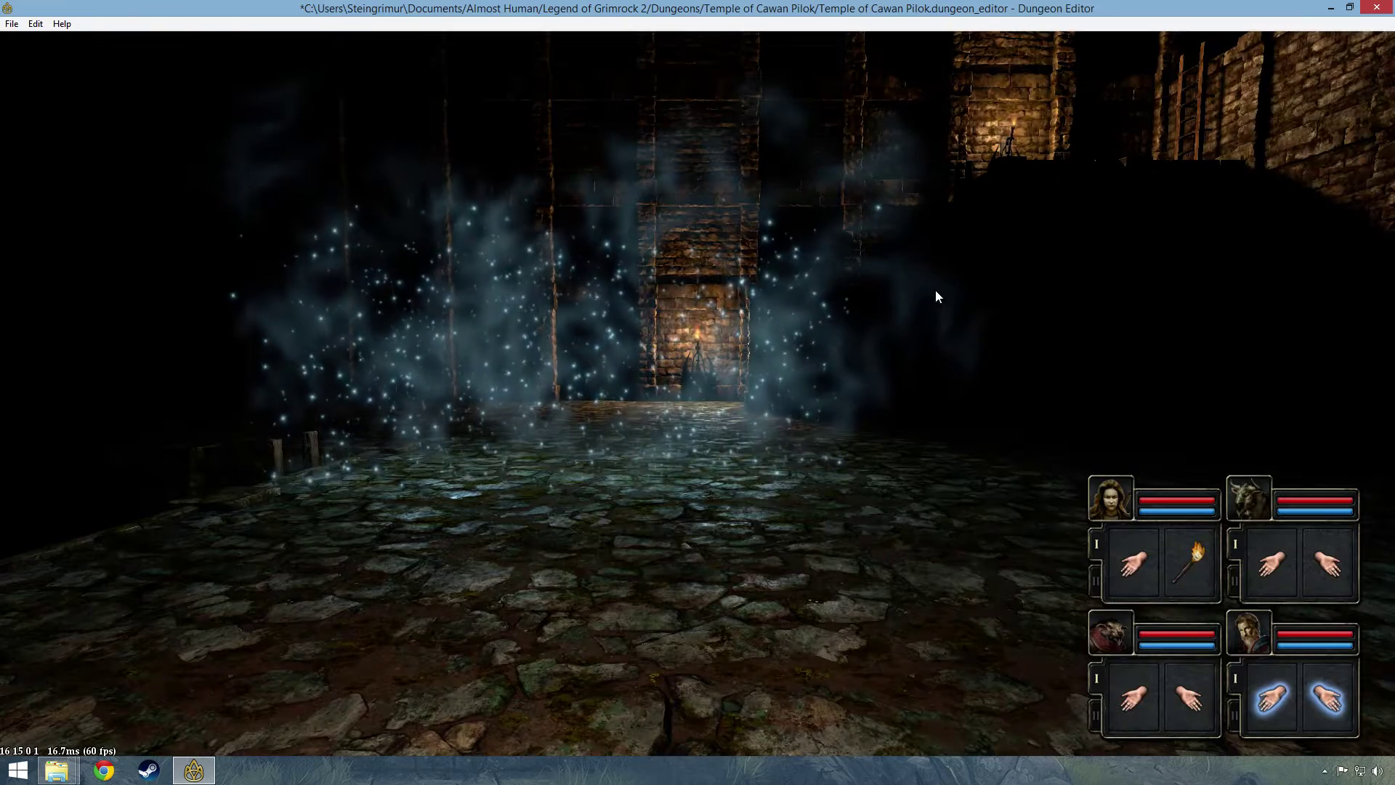
Walk the party through the teleporter to the level with the hidden room and return to the editor layout
key("space")
double_click(1019, 309)
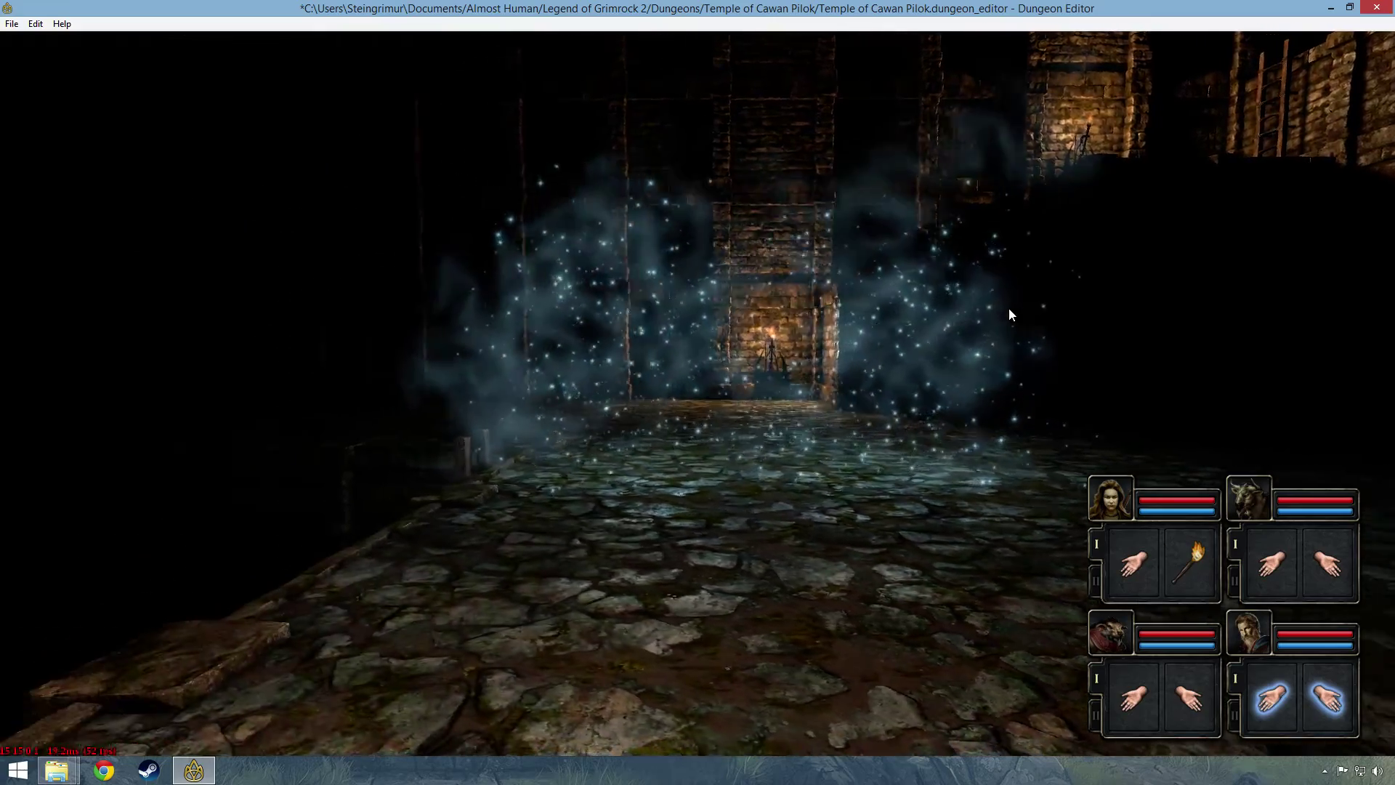
key("w")
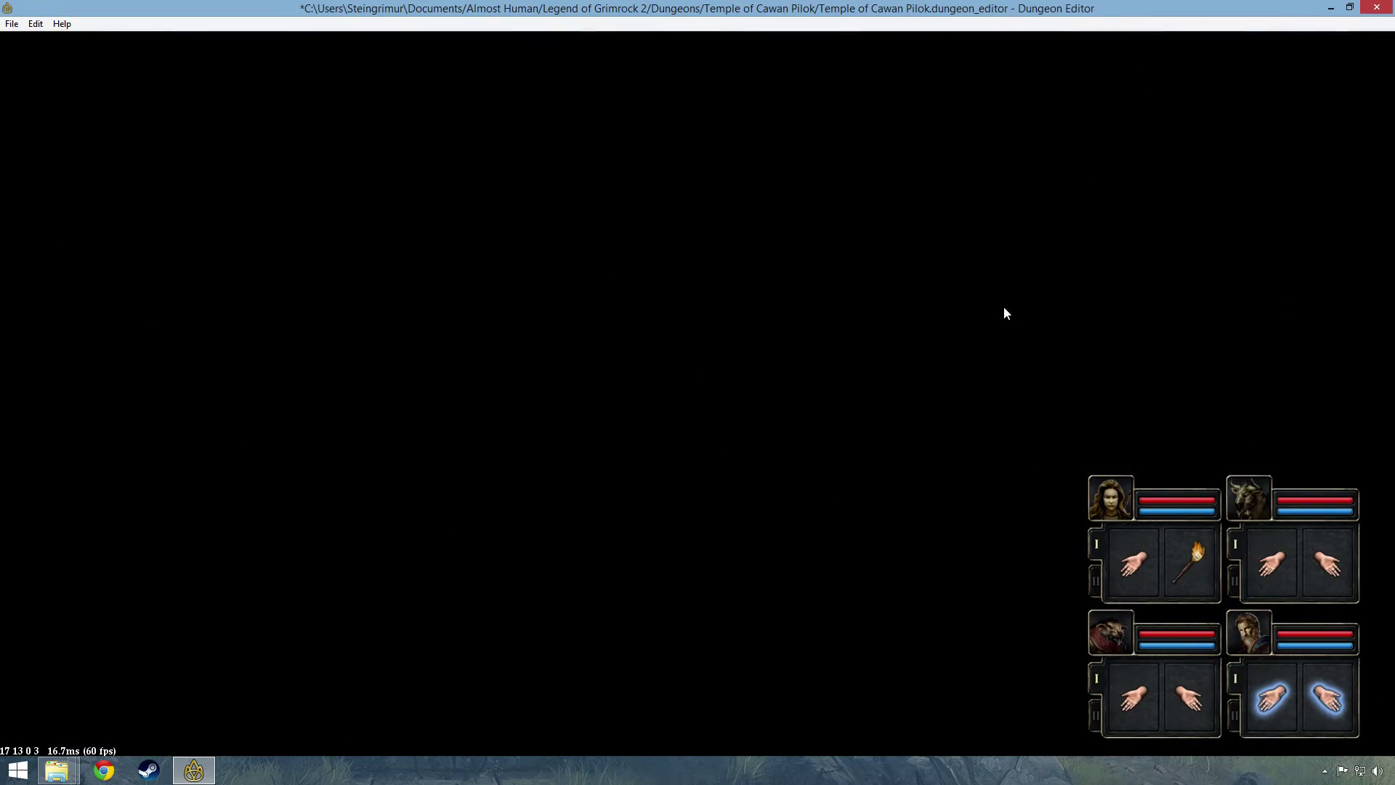
double_click(966, 316)
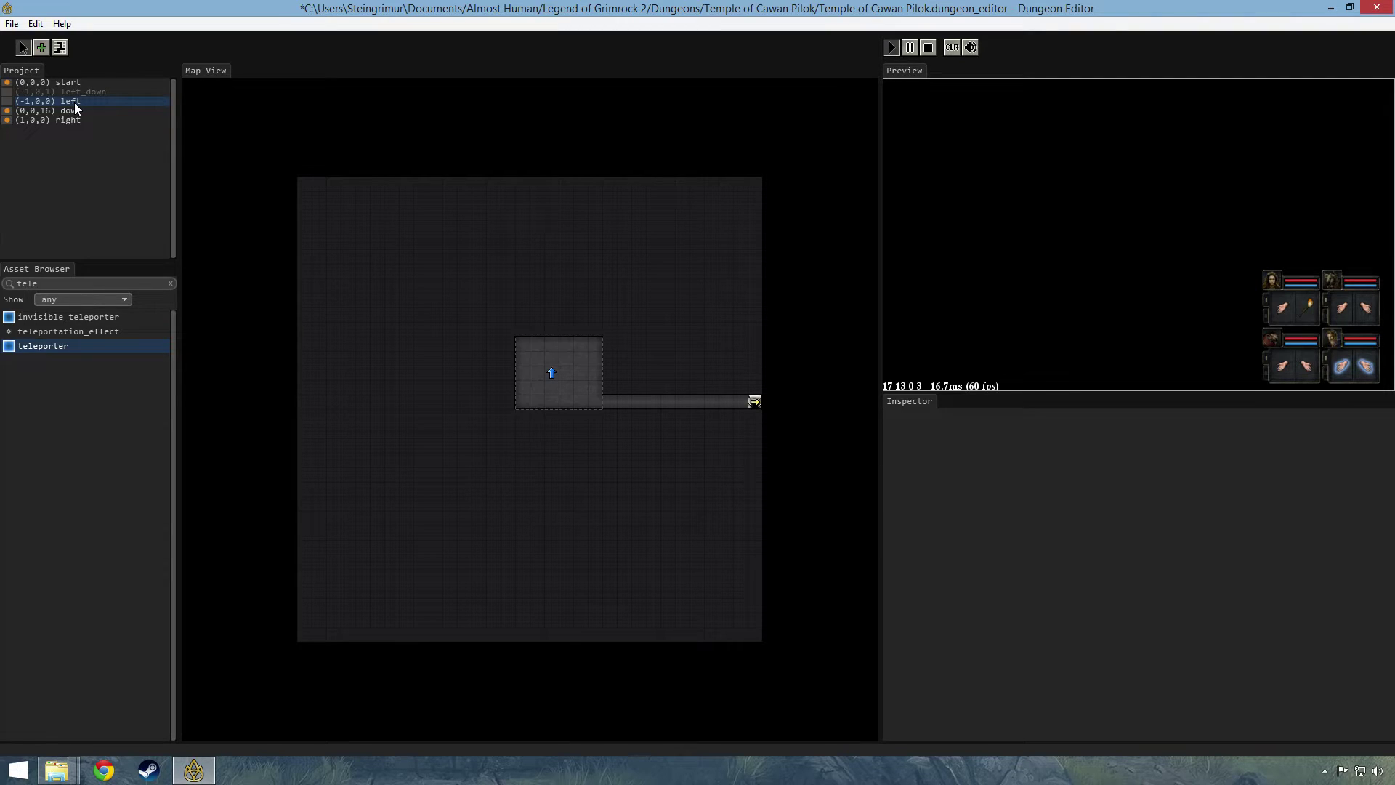
Stop the preview, leave only the start level turned on in the project, and restart the preview from start
left_click(8, 102)
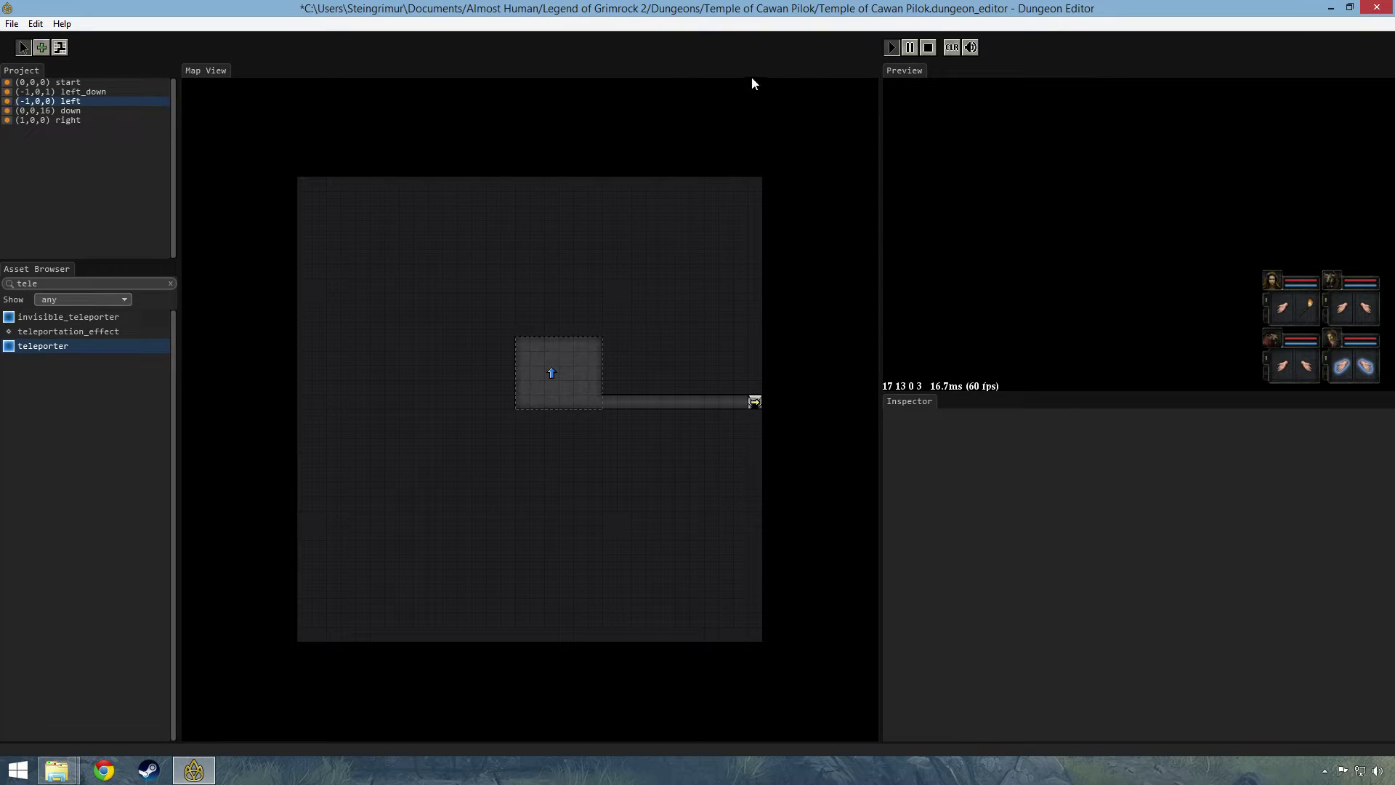
left_click(929, 48)
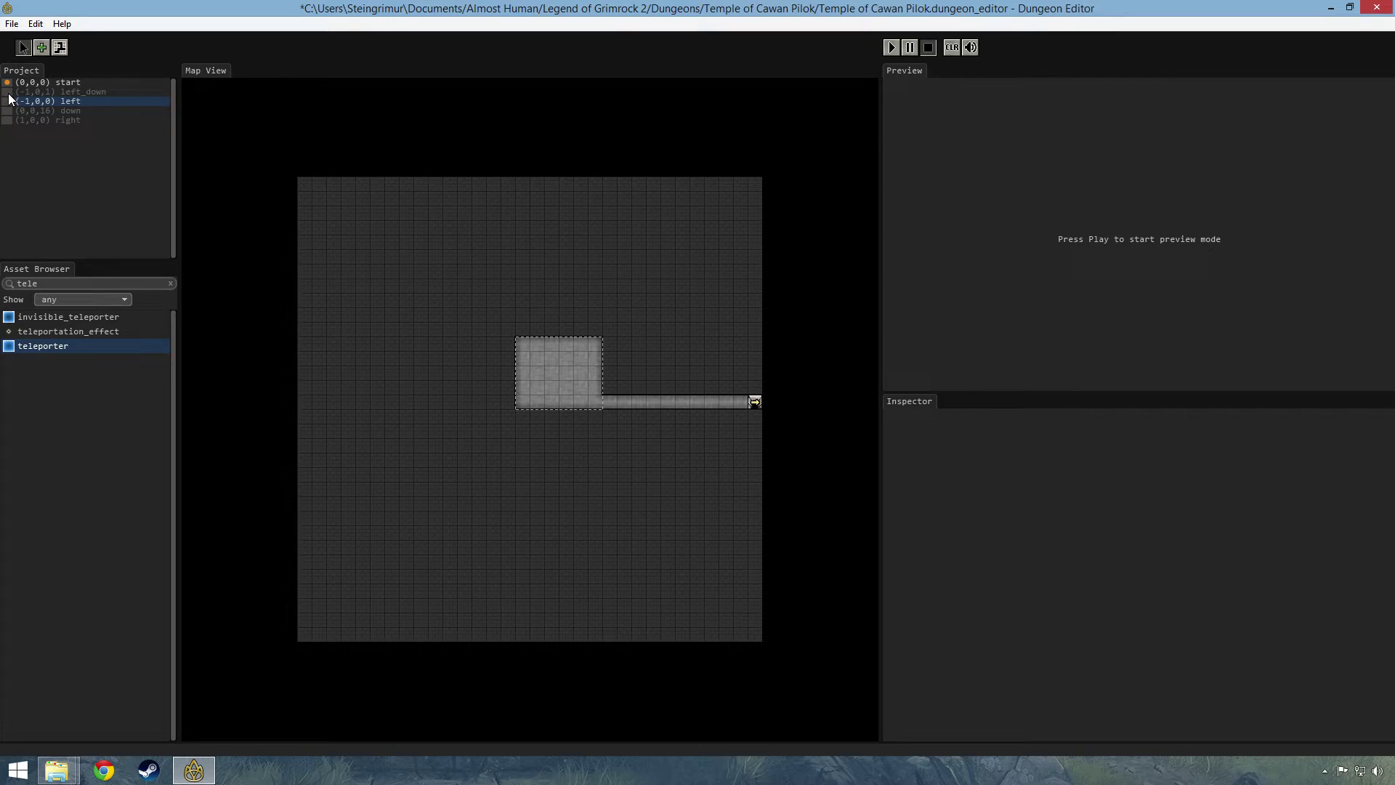
left_click(71, 92)
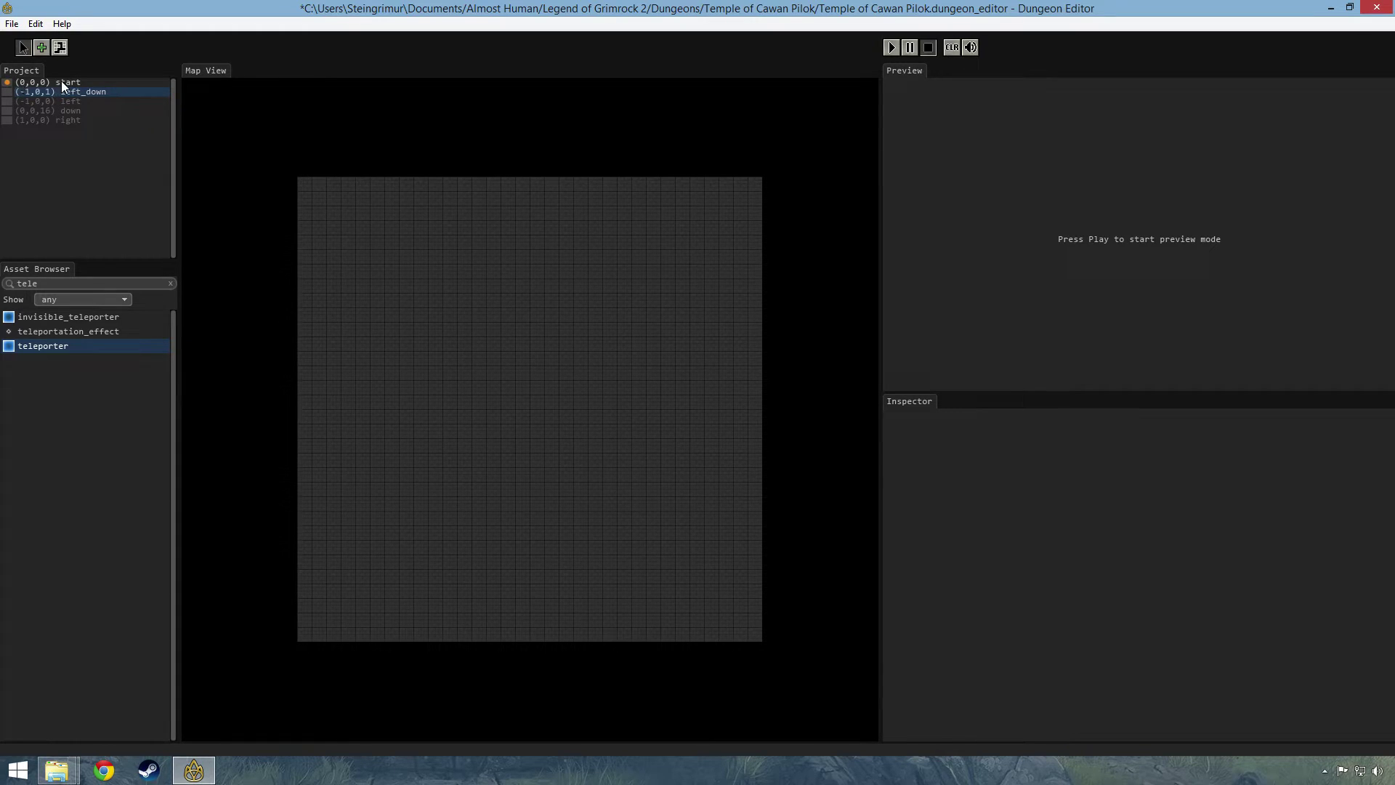
left_click(62, 82)
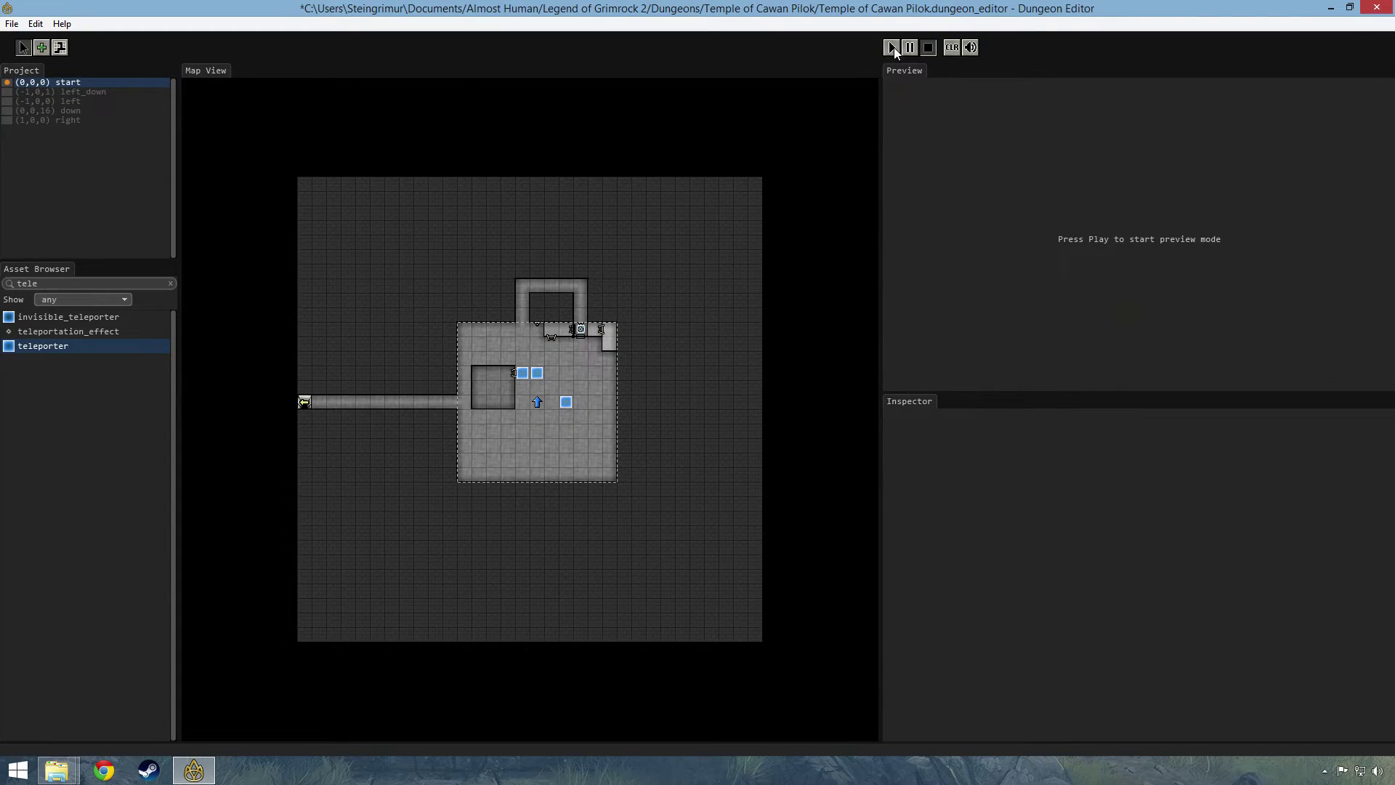
left_click(893, 47)
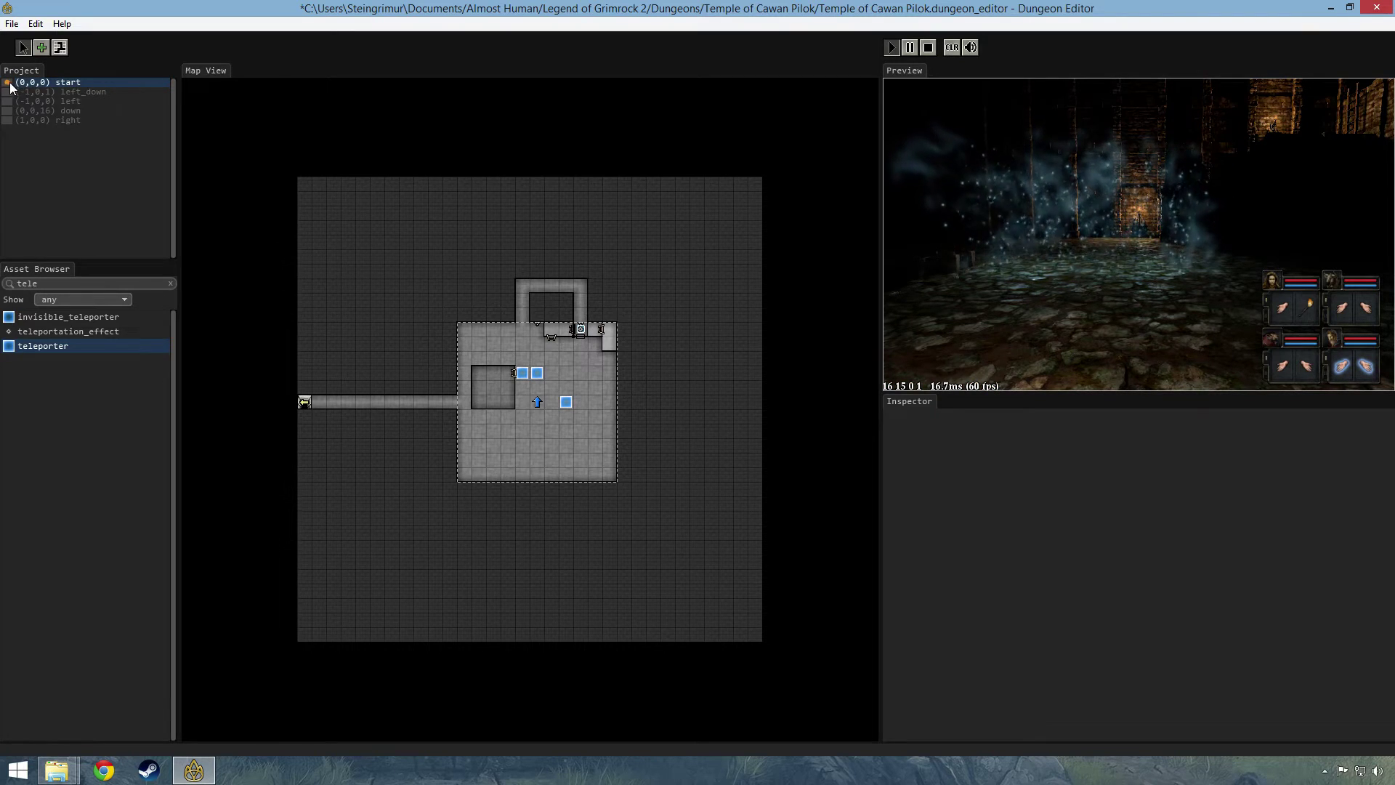
Turn off the start level, enlarge the project list, and toggle the right, left and down levels on and off
left_click(48, 91)
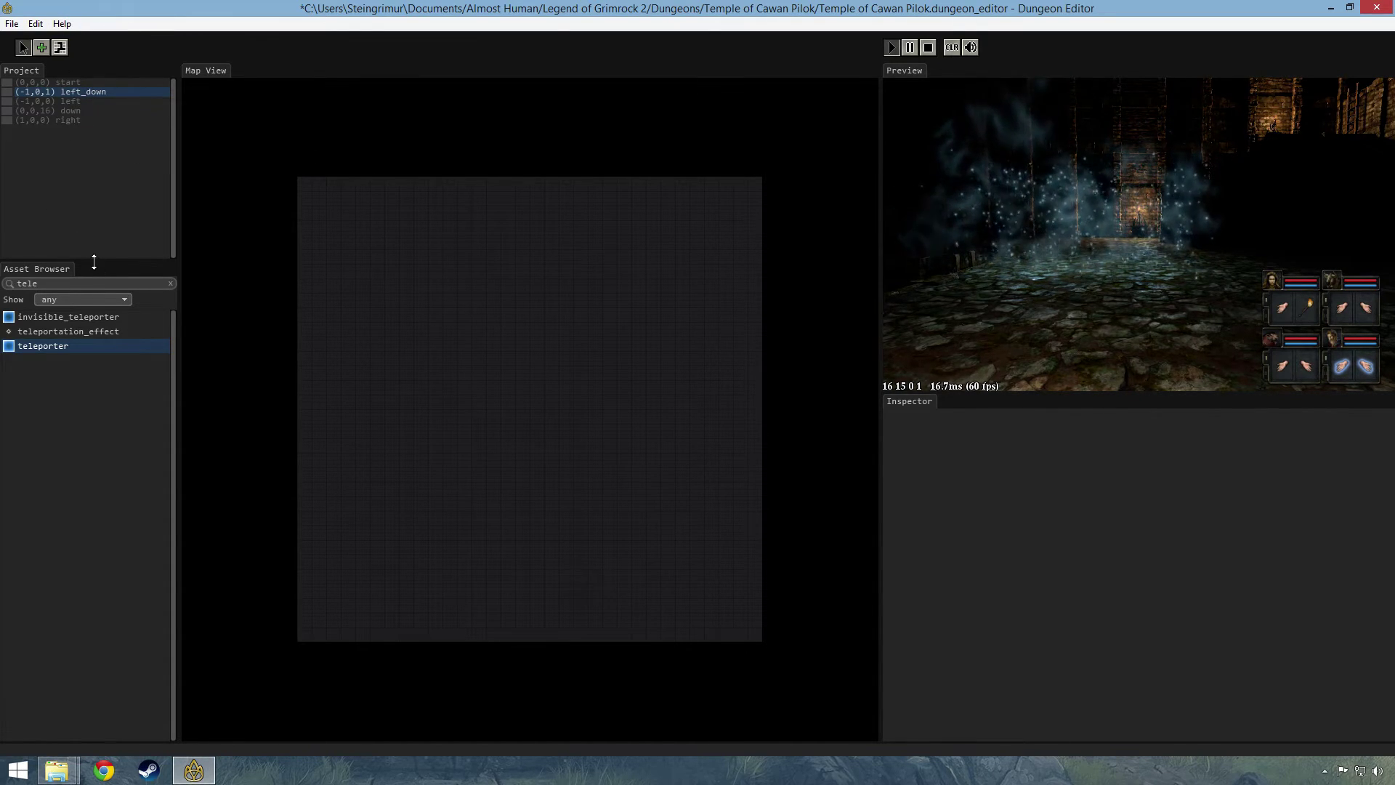
left_click_drag(120, 260, 186, 285)
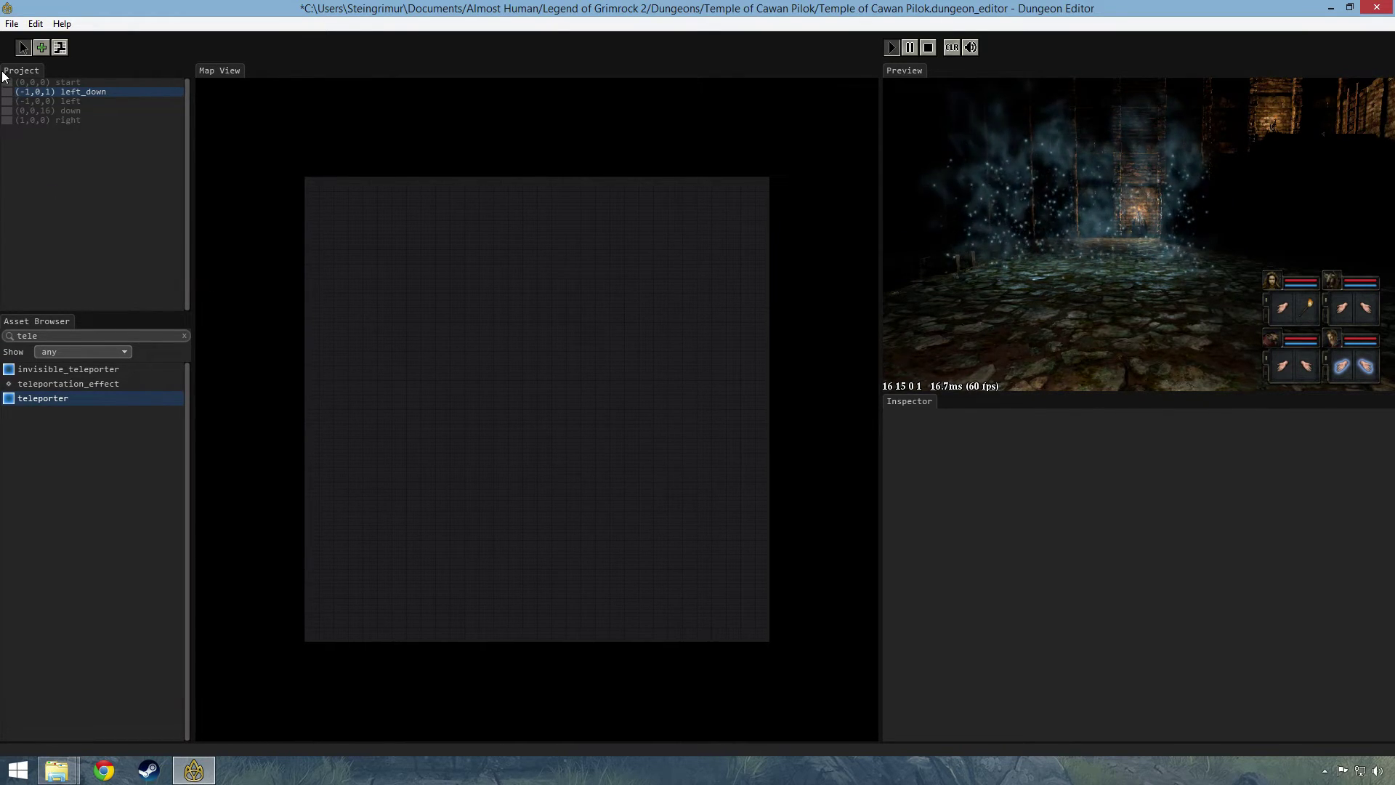
left_click(8, 120)
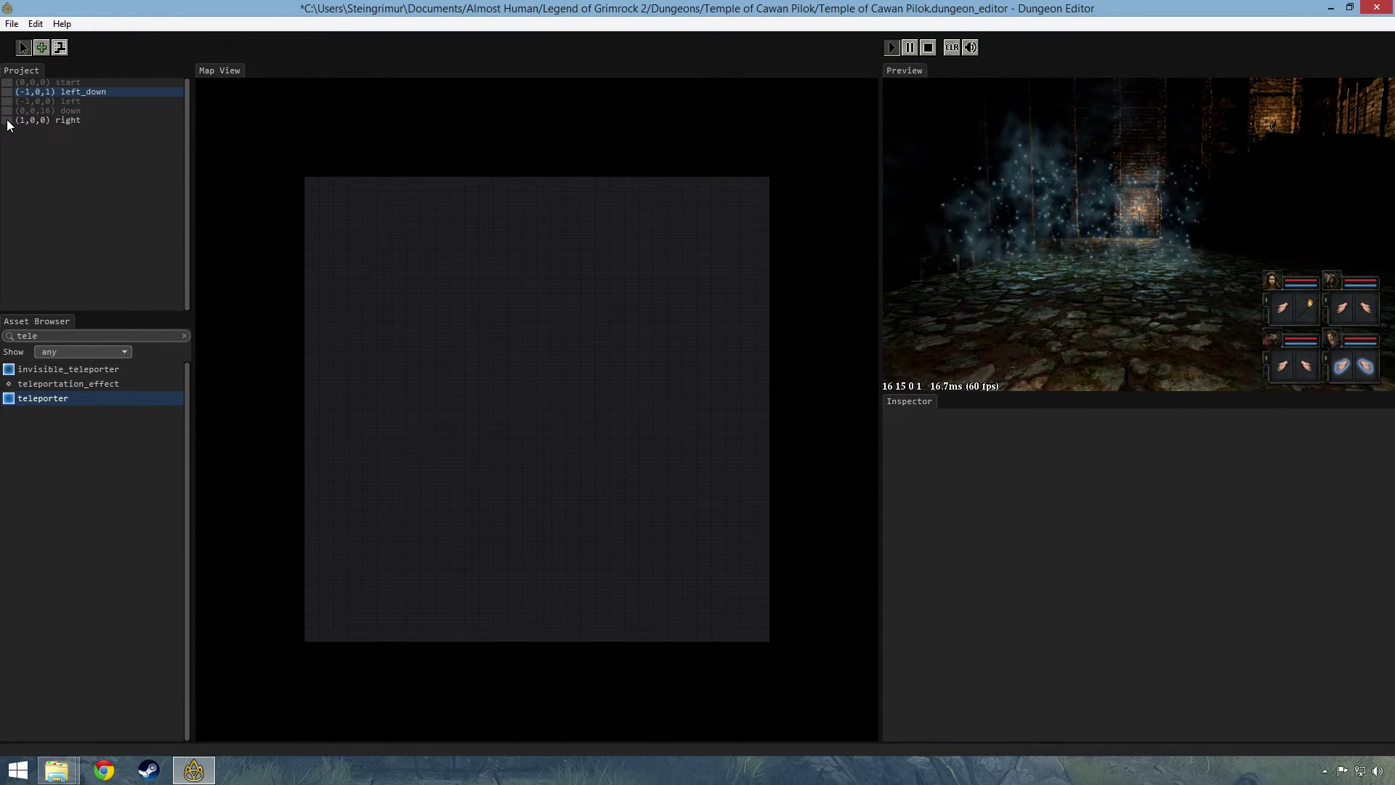
left_click(8, 101)
left_click(8, 101)
left_click(8, 101)
left_click(9, 109)
left_click(8, 101)
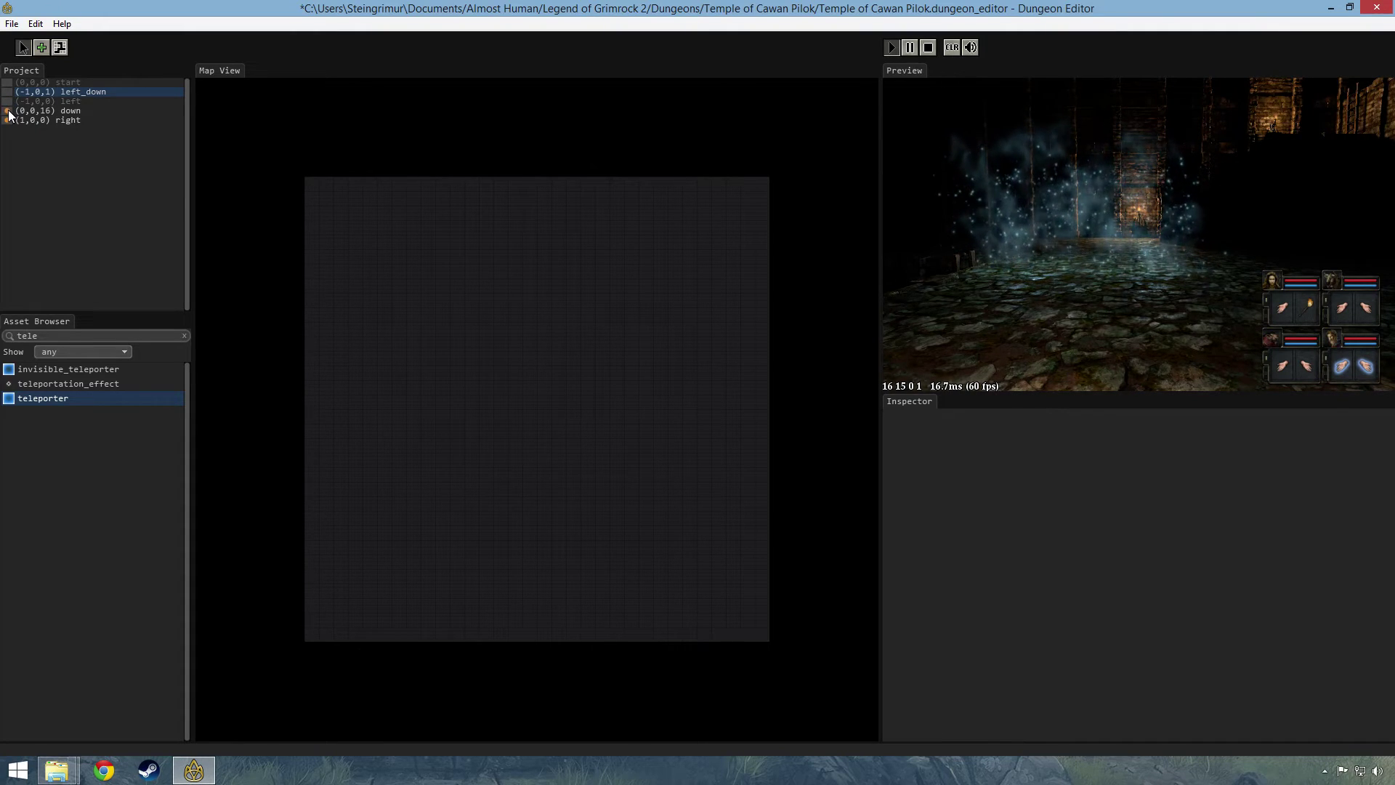
left_click(7, 111)
left_click(8, 120)
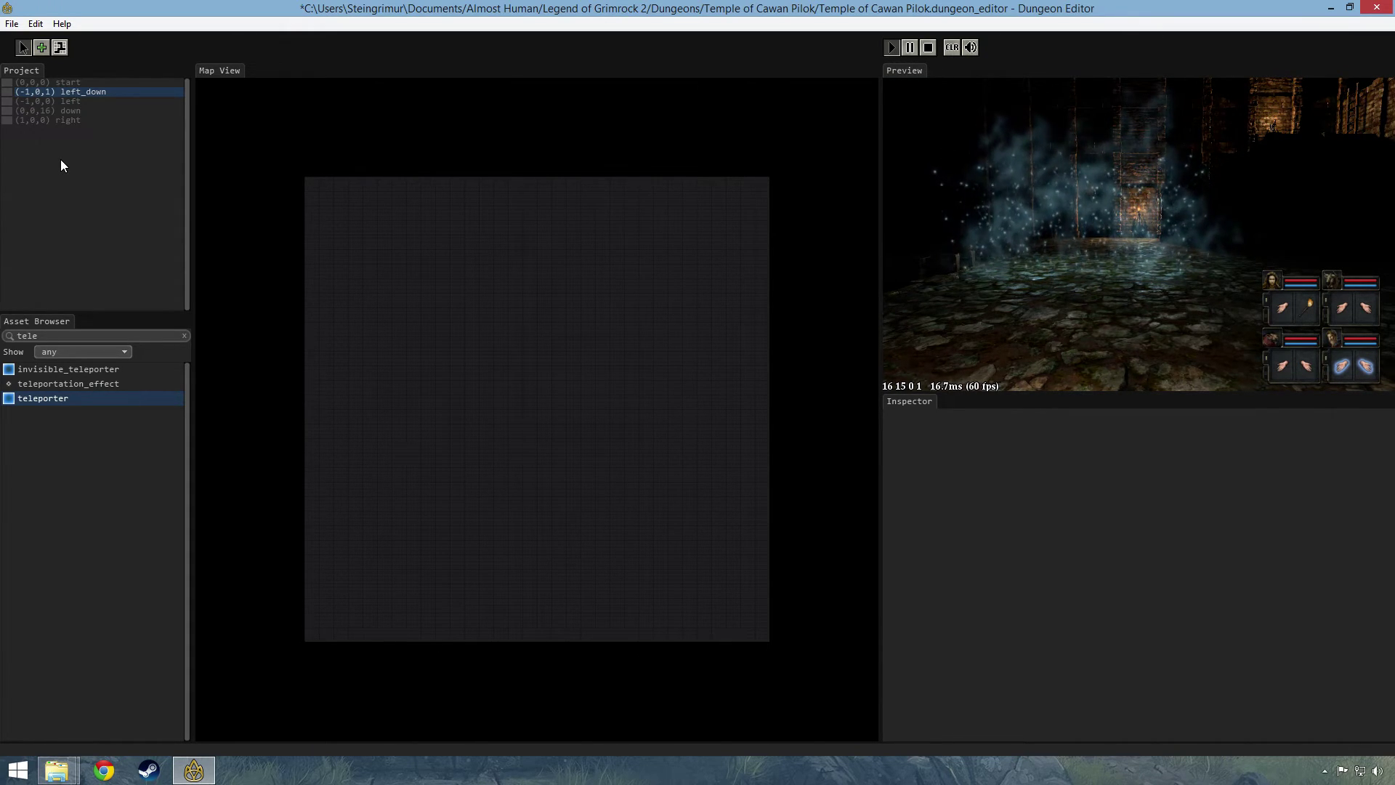
Test the preview with every level turned off, and restart it from start with all levels turned back on
left_click(928, 48)
left_click(891, 46)
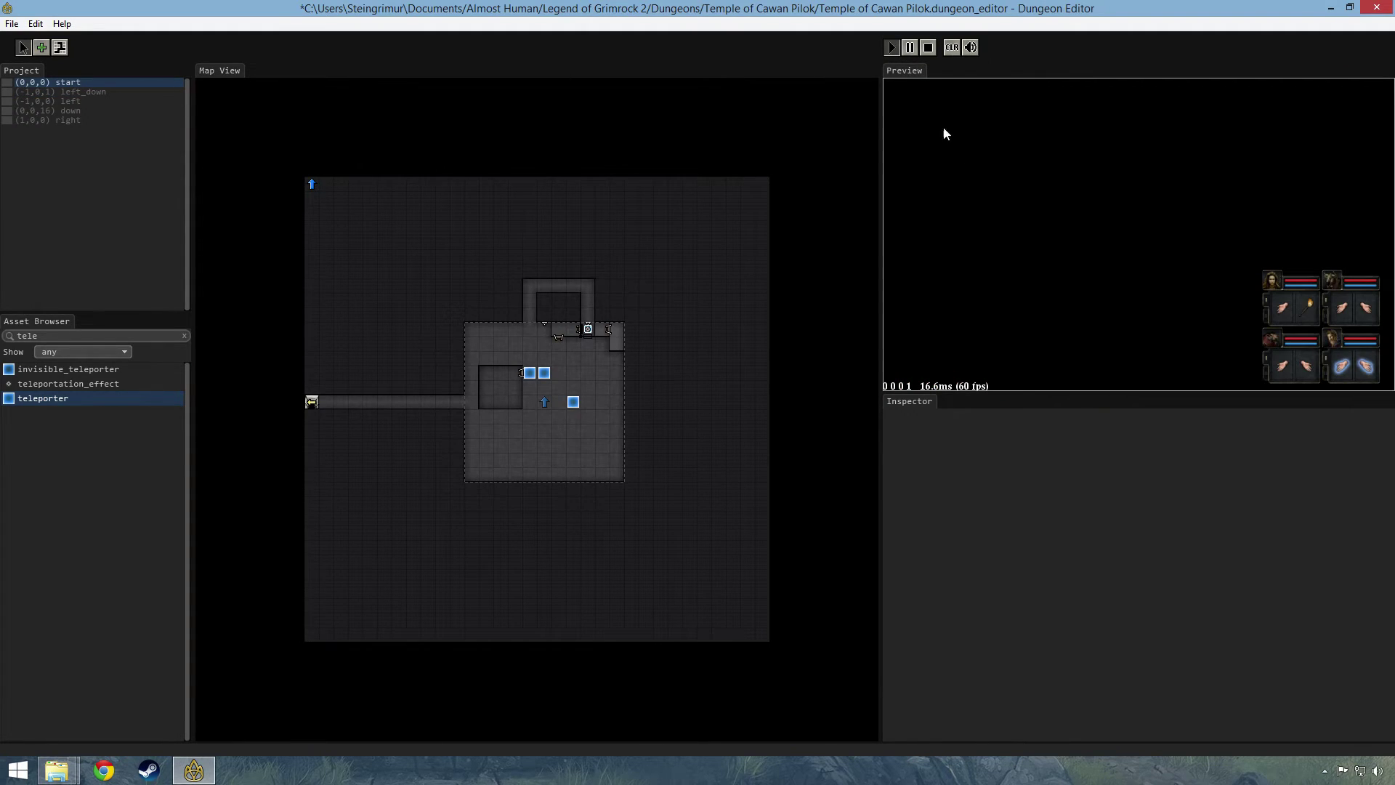
left_click(928, 47)
left_click(52, 91)
left_click(29, 83)
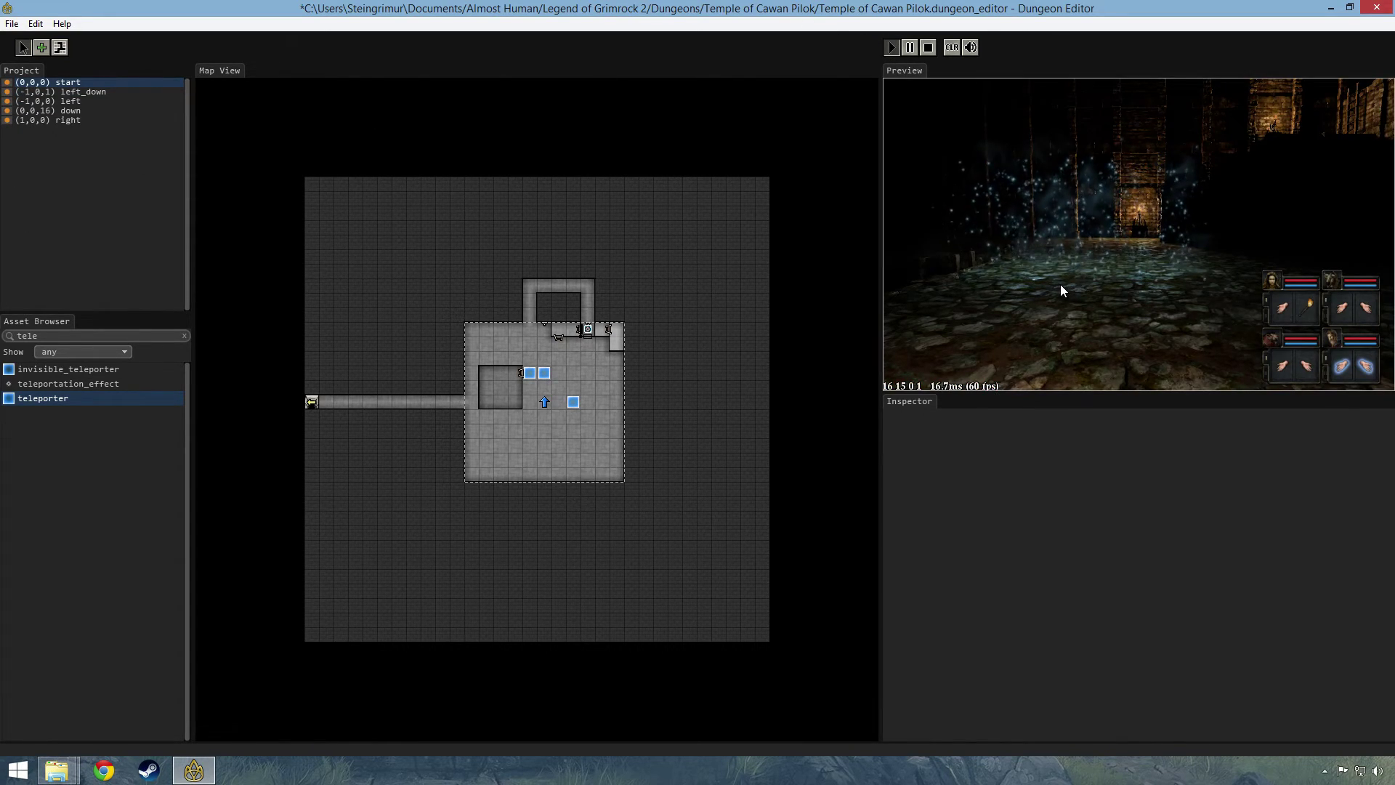
Show the preview in full screen and open the in-game map at the party's position on the start level
key("space")
key("F11")
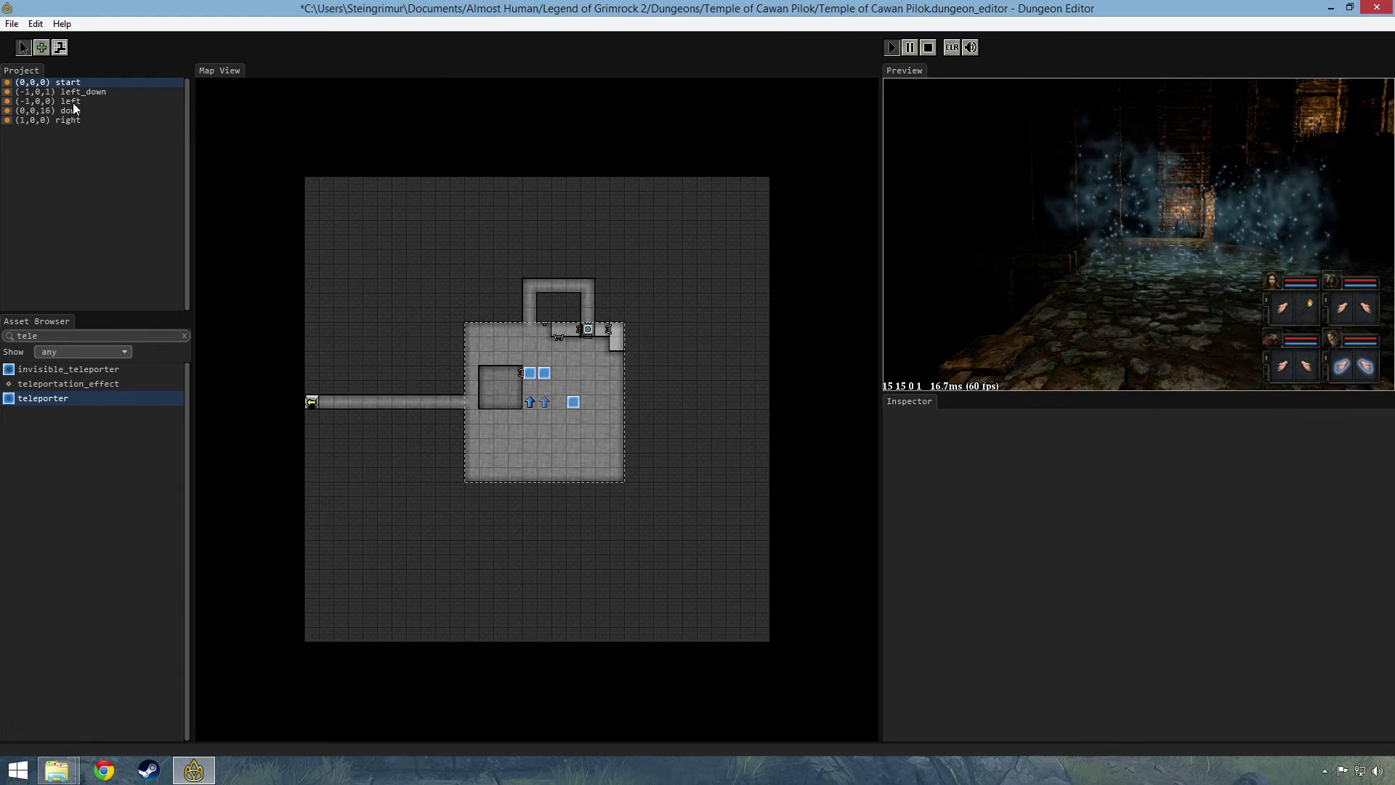
key("F11")
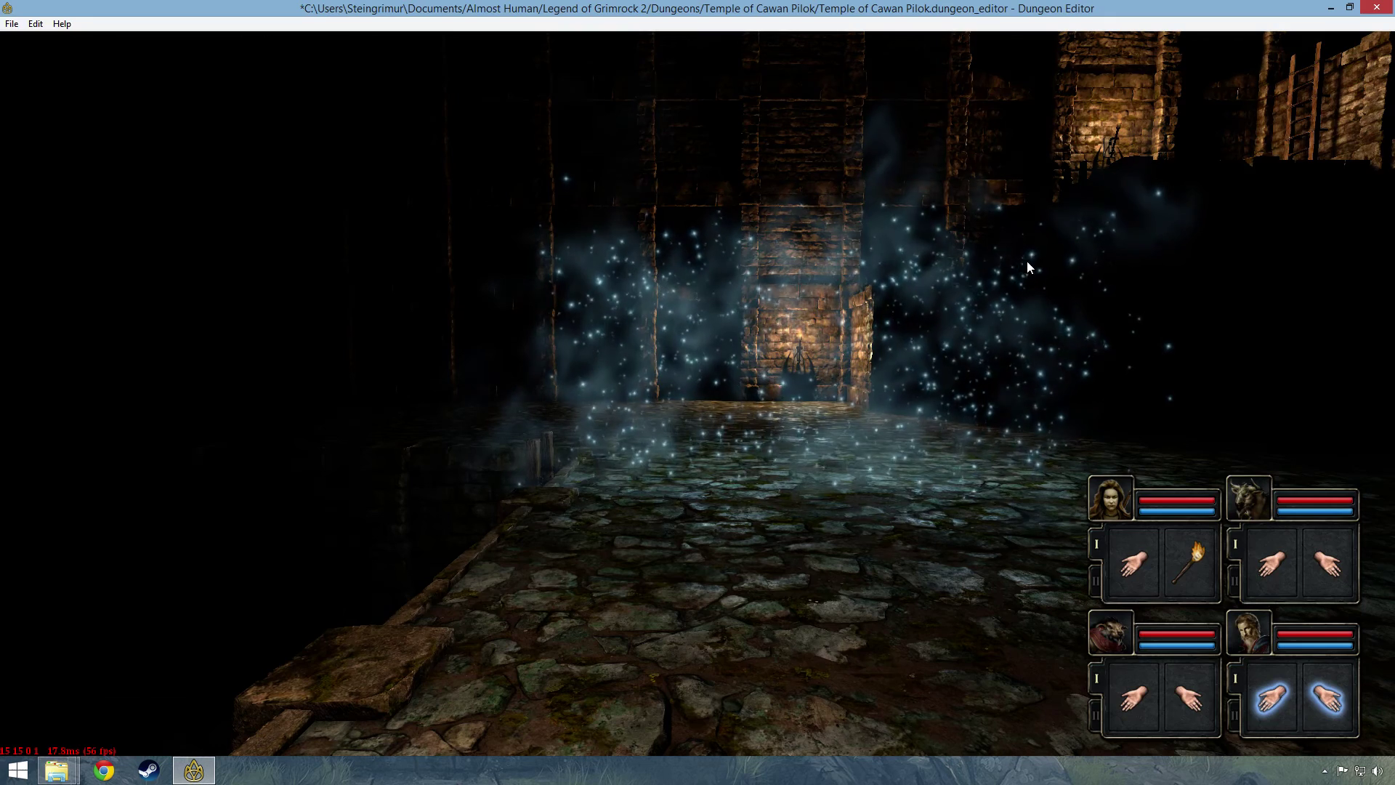
key("m")
Examine the areas surrounding the start level in every direction on the in-game map, and close the map
left_click_drag(894, 366, 899, 337)
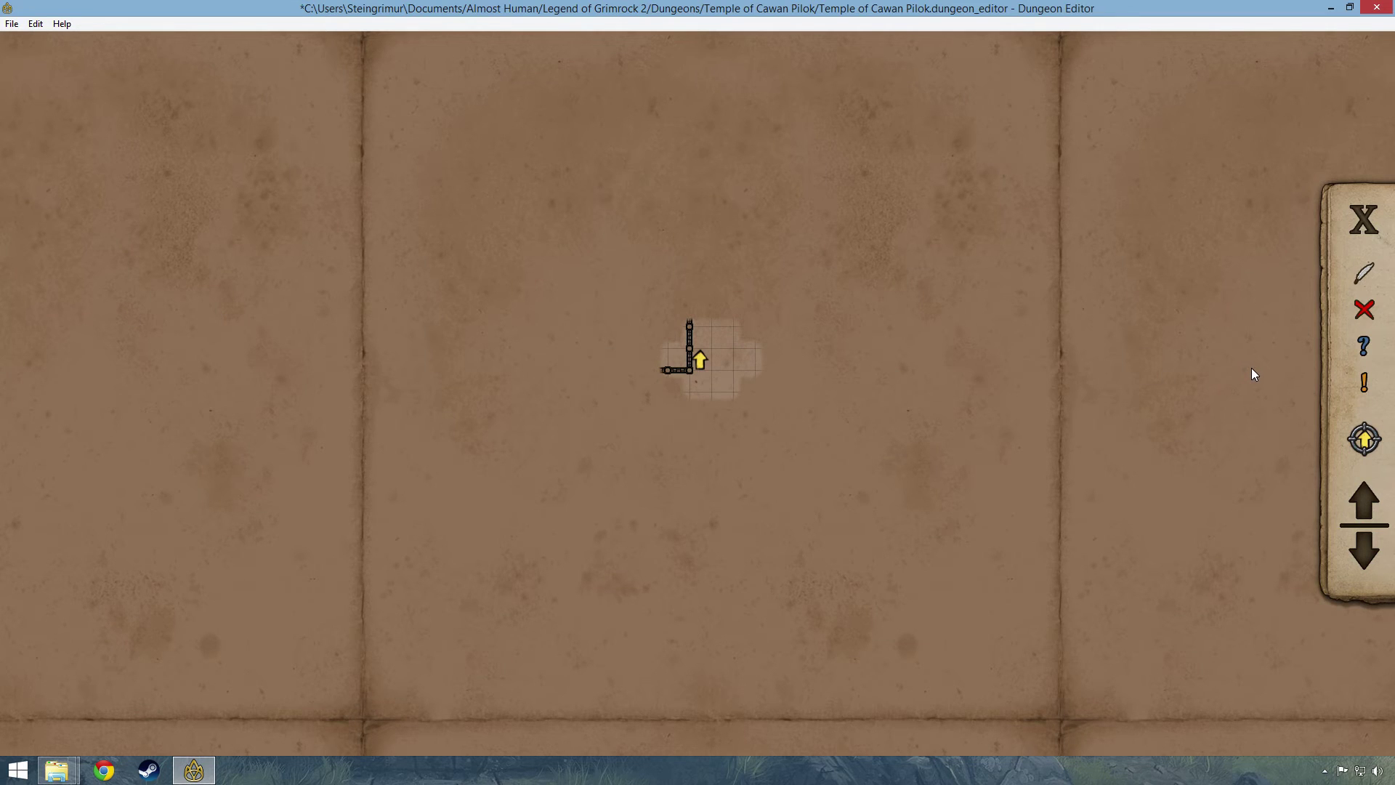
left_click_drag(1026, 368, 891, 365)
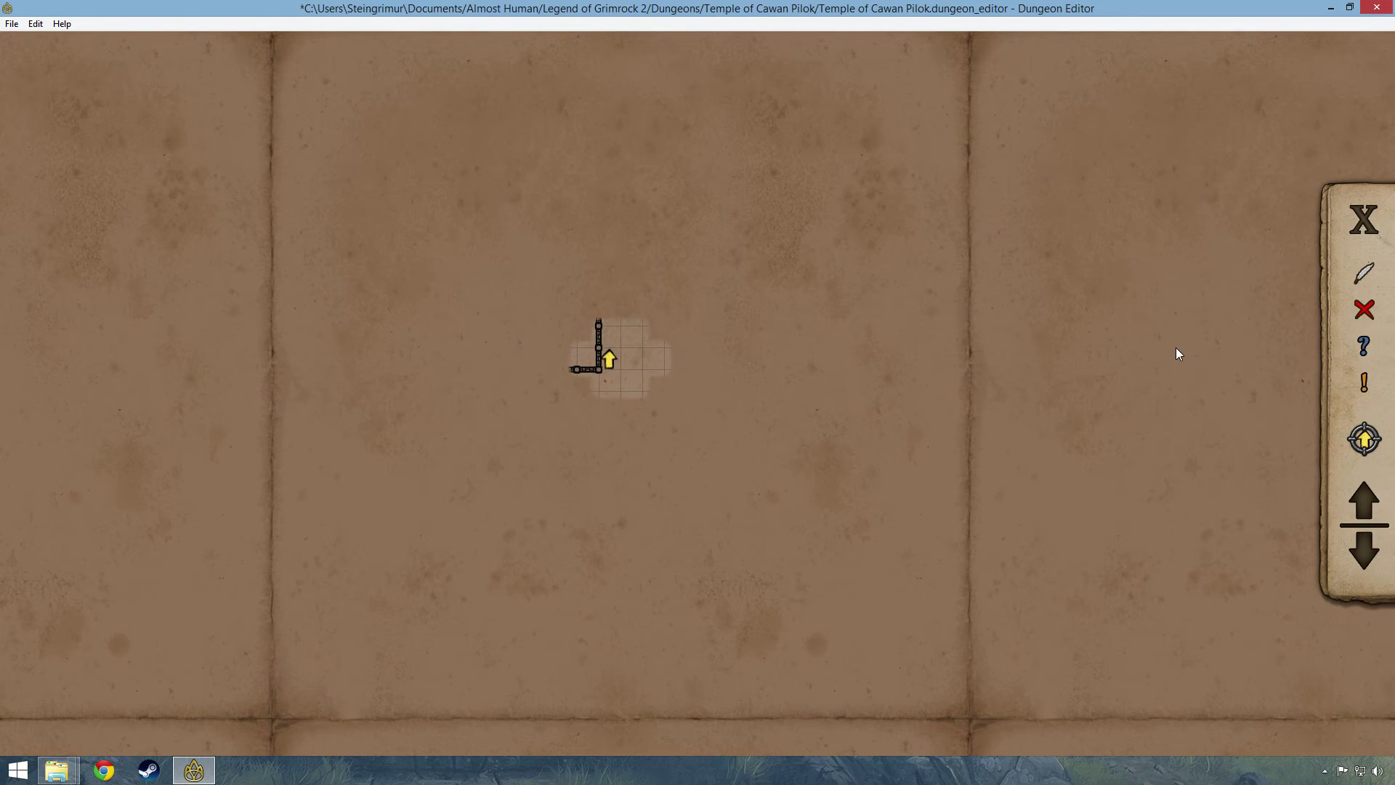
left_click_drag(111, 294, 217, 290)
left_click_drag(806, 364, 804, 113)
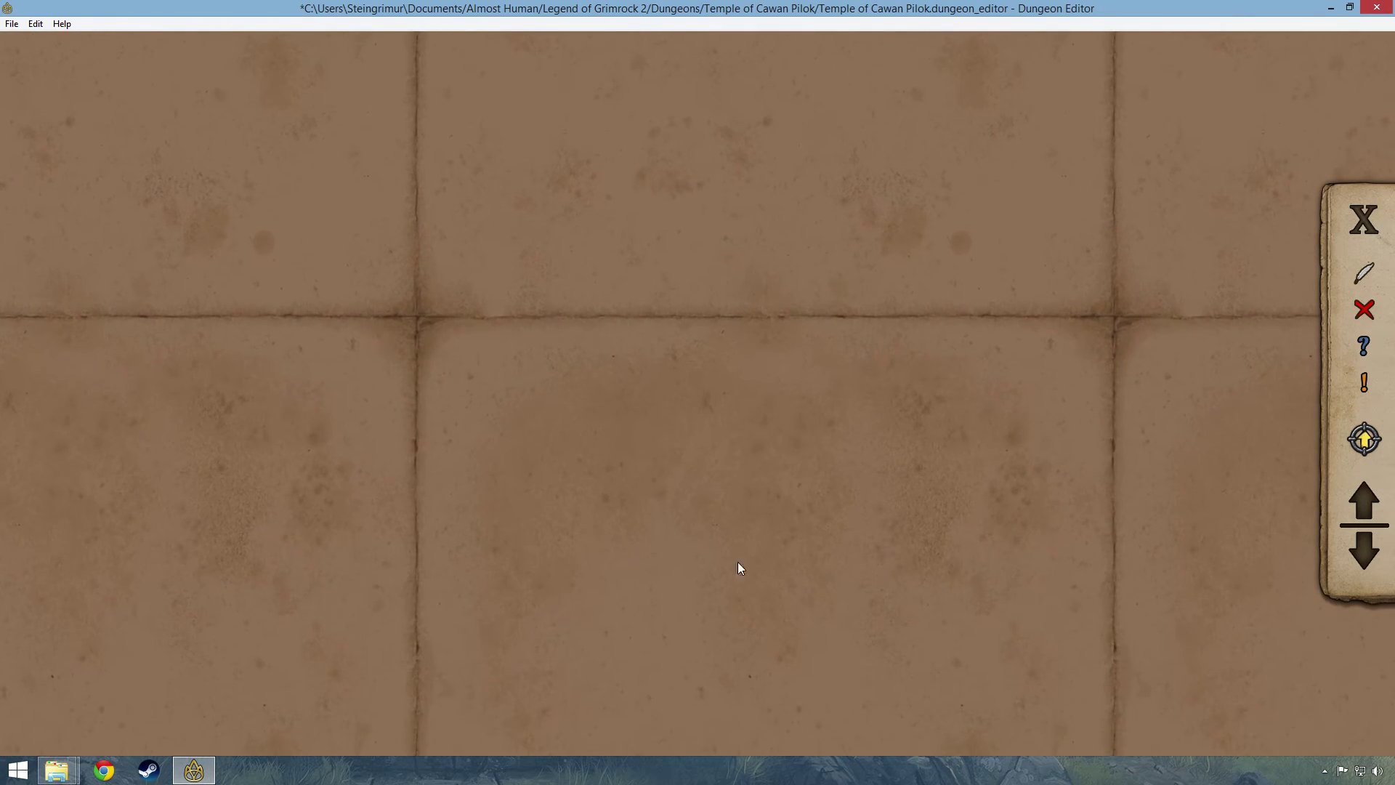
left_click_drag(773, 340, 804, 645)
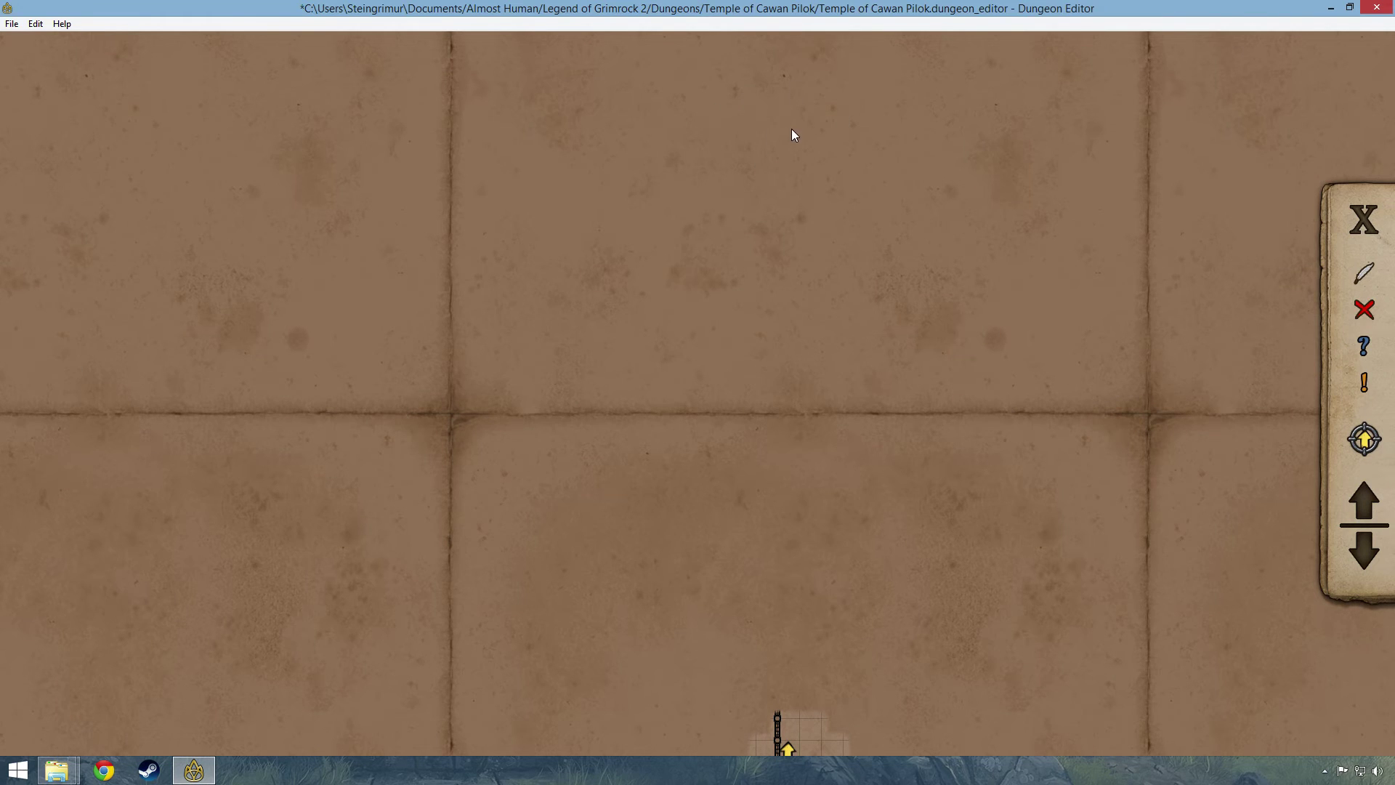
left_click_drag(846, 449, 806, 269)
left_click_drag(791, 380, 795, 411)
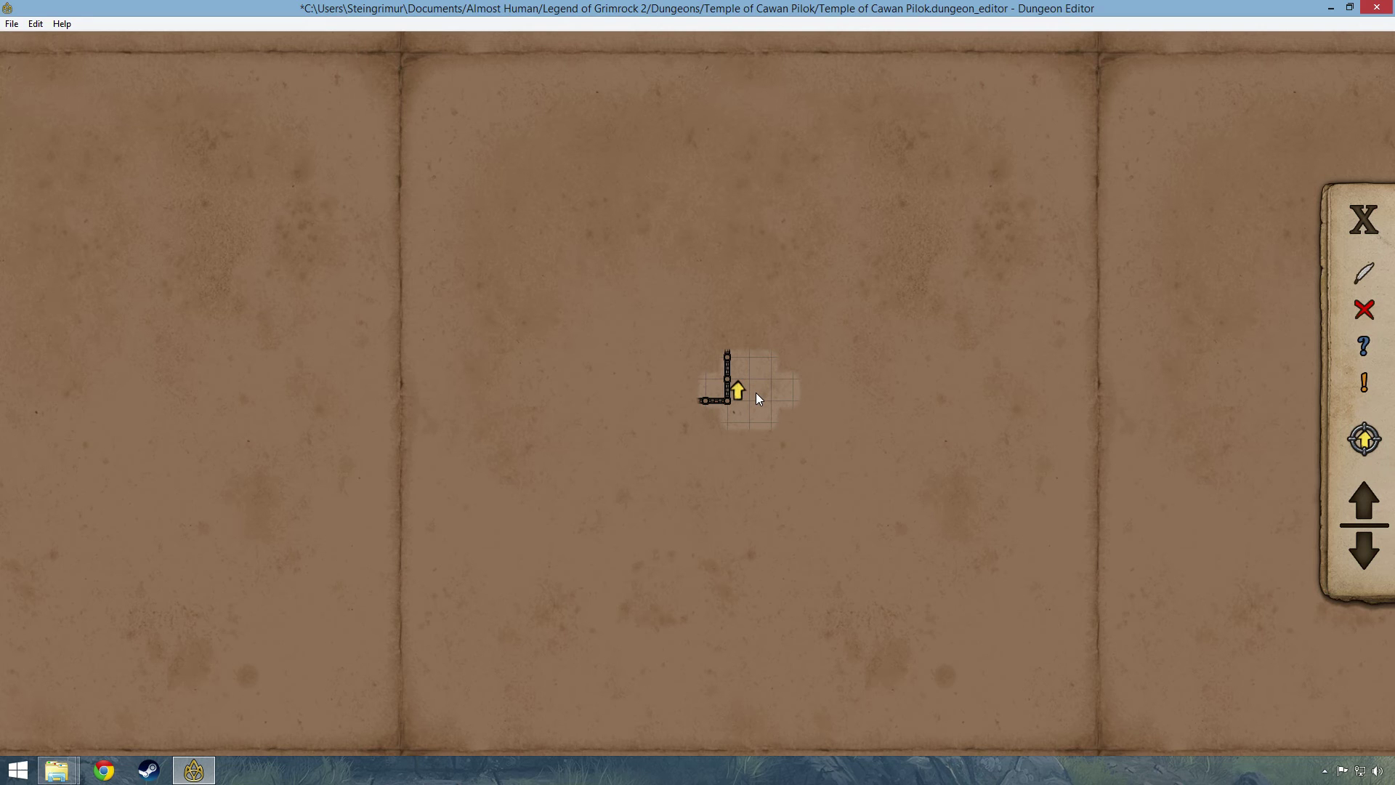
left_click_drag(807, 303, 823, 369)
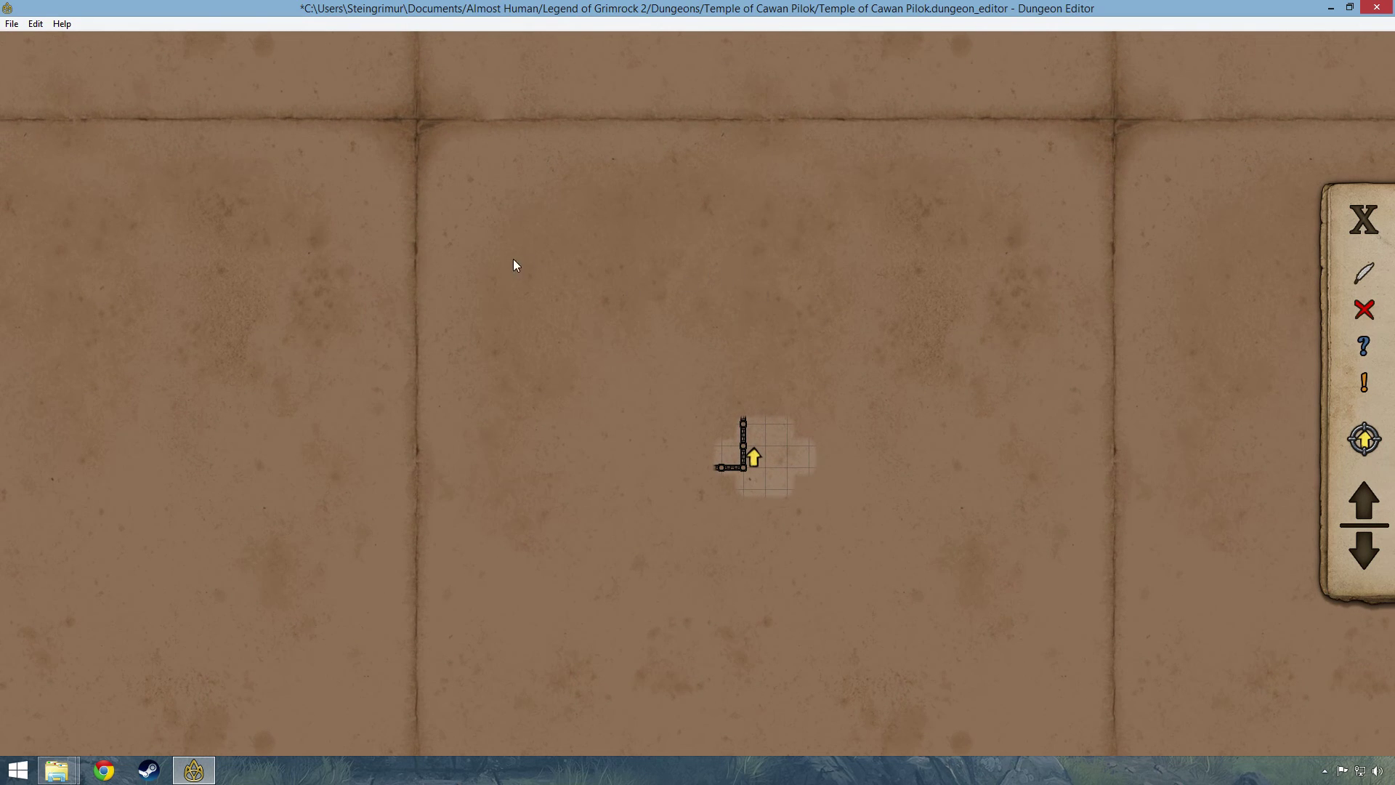
left_click_drag(683, 376, 1103, 651)
left_click_drag(708, 430, 442, 143)
left_click_drag(611, 274, 385, 204)
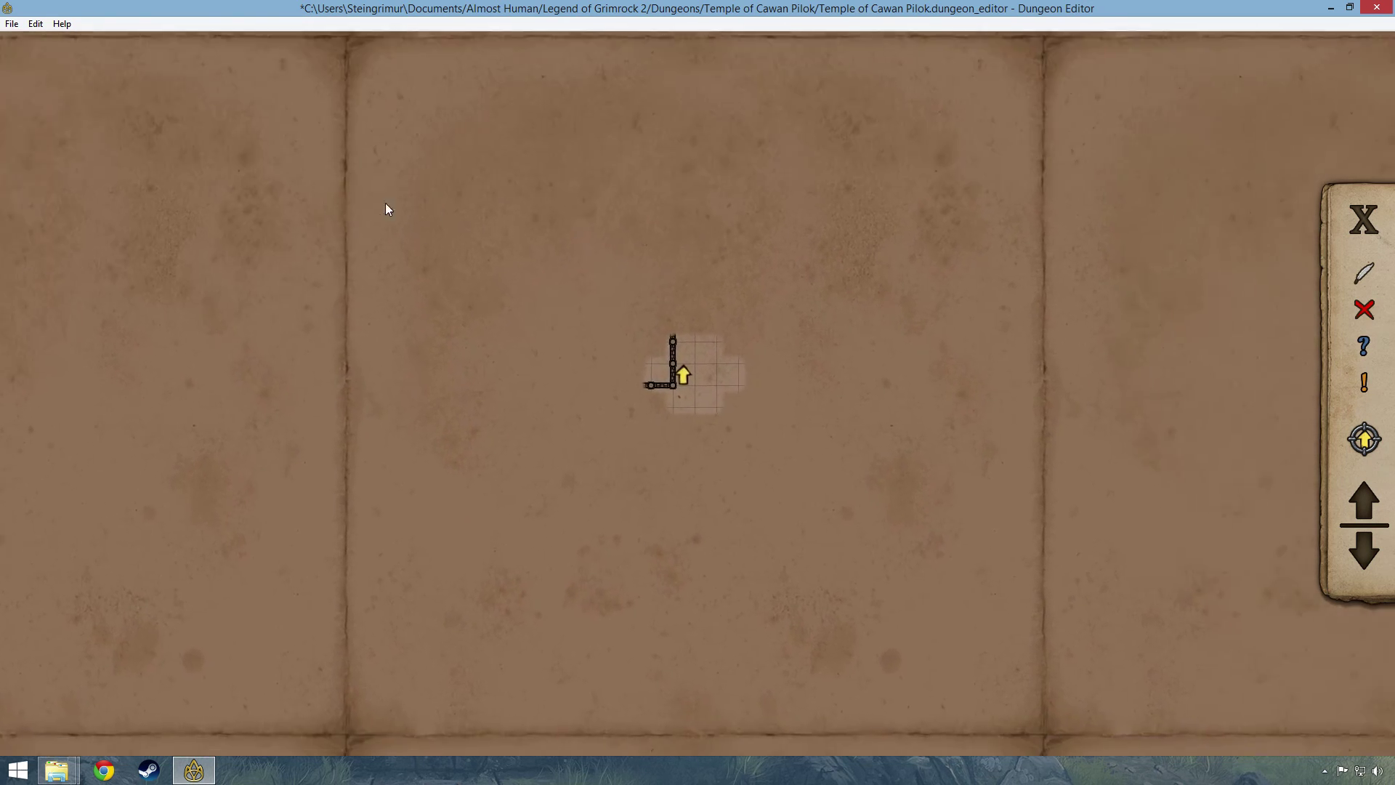
left_click_drag(975, 284, 426, 189)
left_click_drag(622, 189, 1155, 214)
left_click_drag(778, 309, 807, 358)
key("Tab")
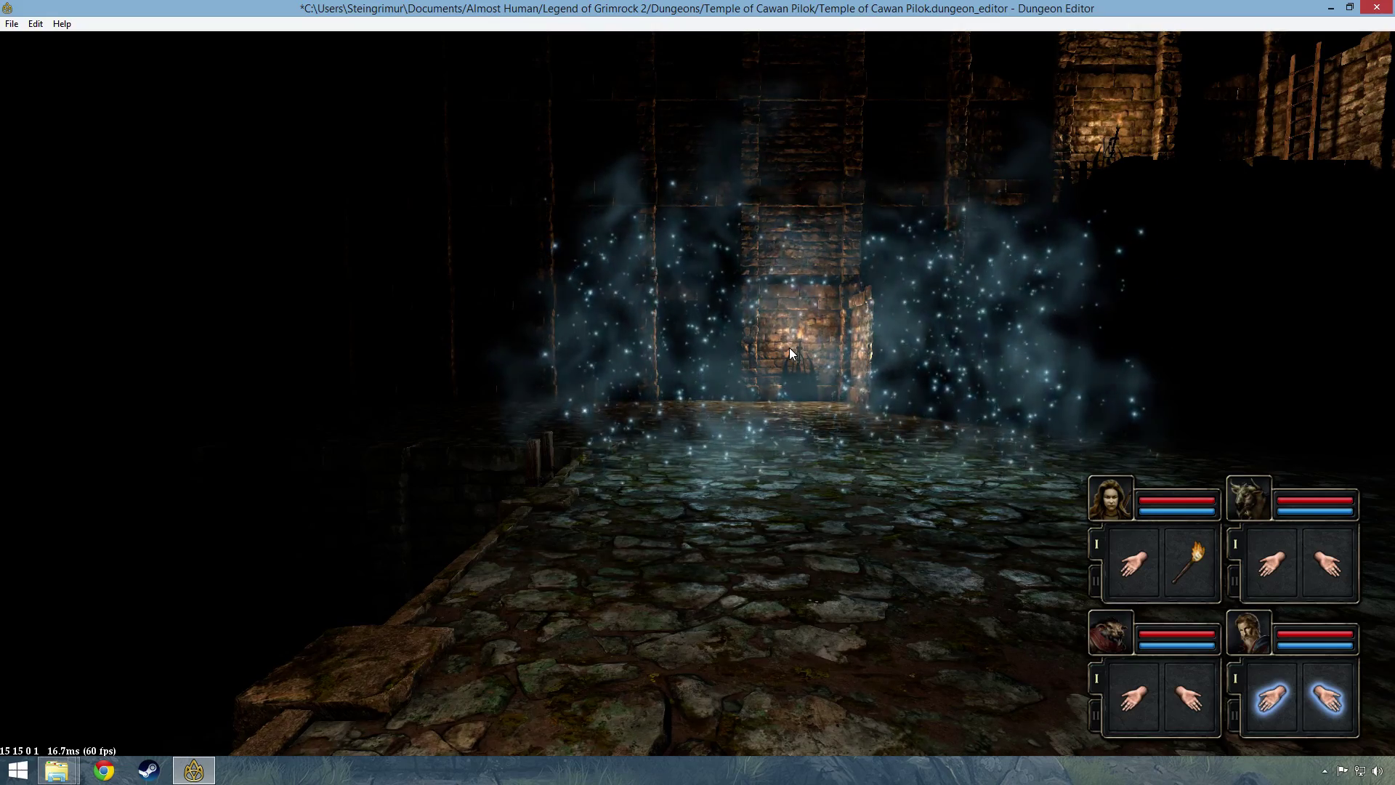
Walk the party around near the teleporters on the start level and return to the editor layout
key("e")
key("w")
key("q")
key("s")
key("Escape")
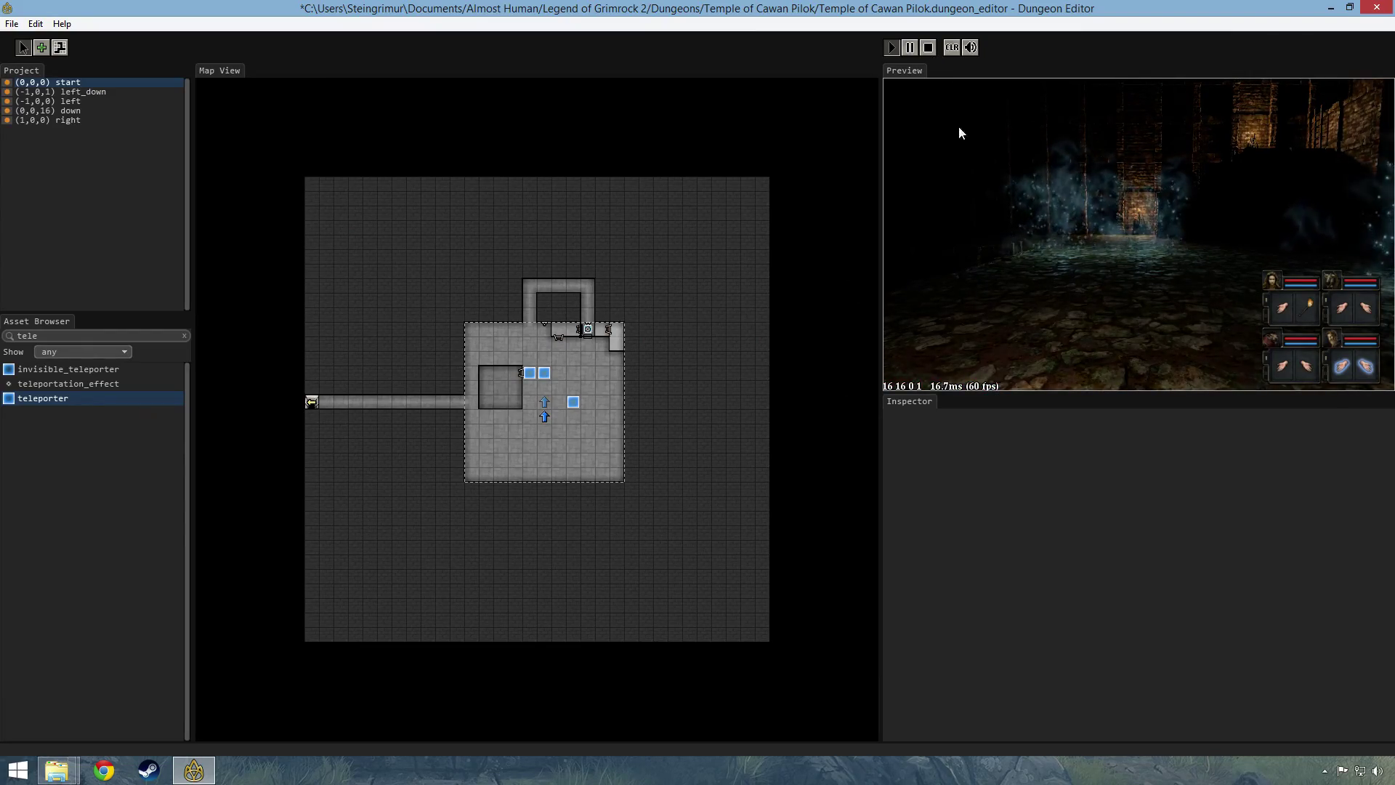
Show the preview in full screen, walk the party to the edge of the pit and look down into it
key("space")
key("a")
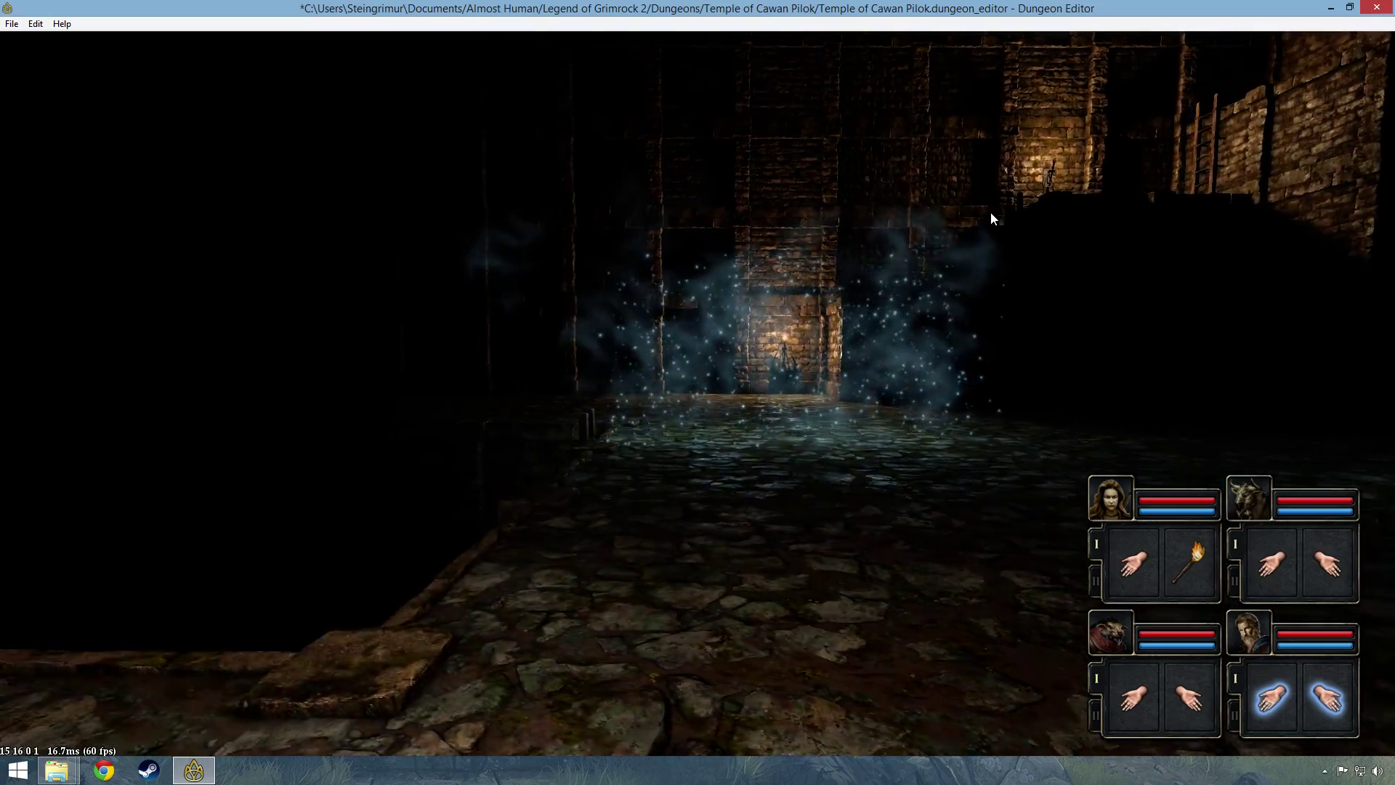
key("w")
key("q")
key("a")
key("w")
key("e")
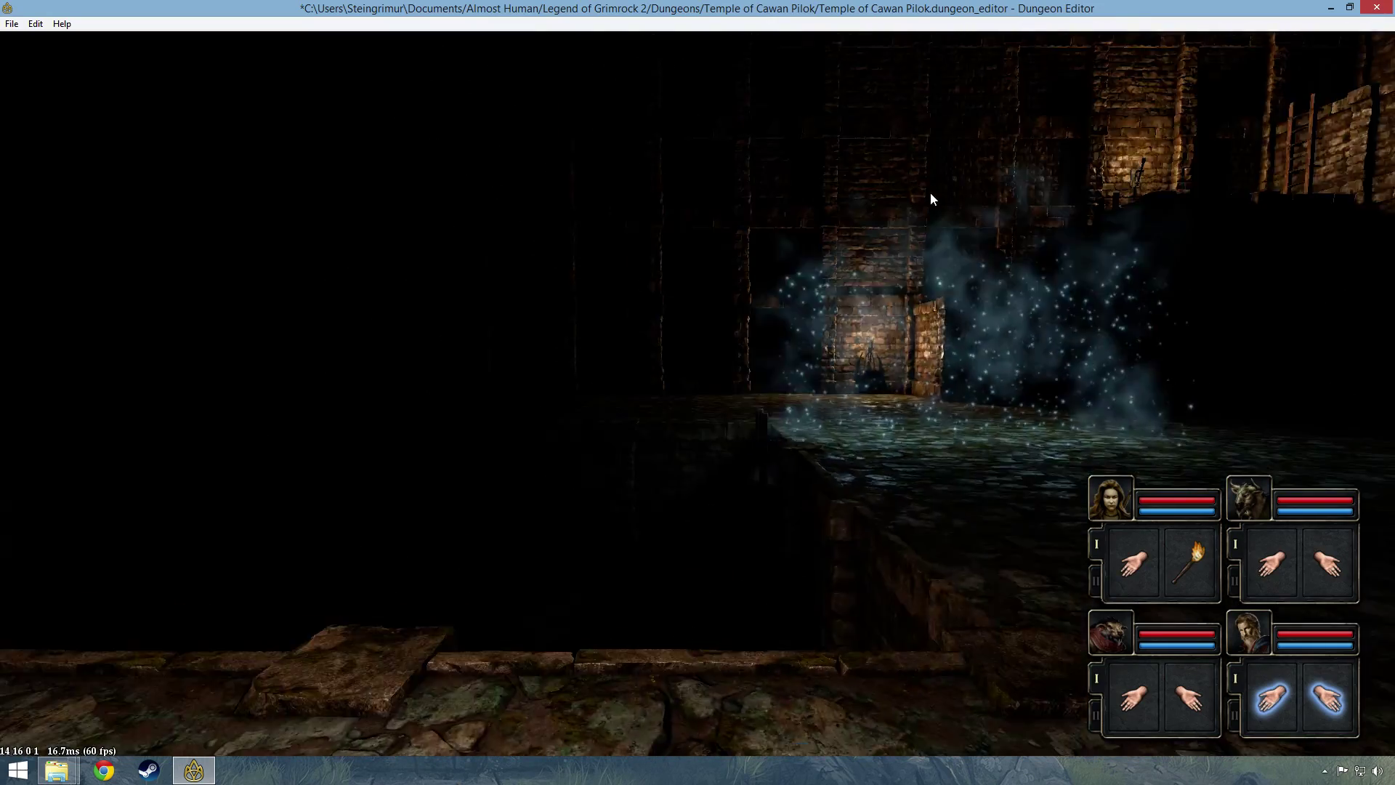
key("Tab")
key("Tab")
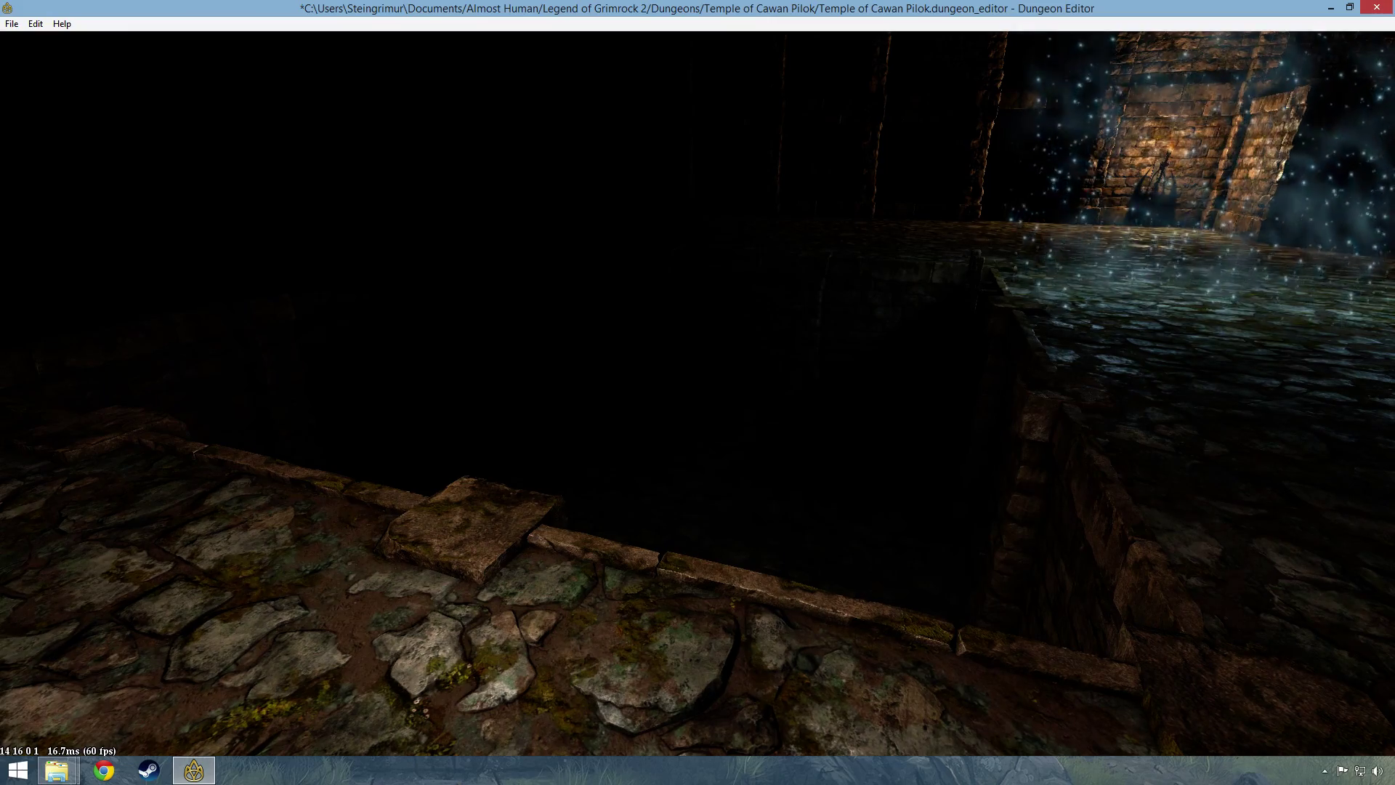